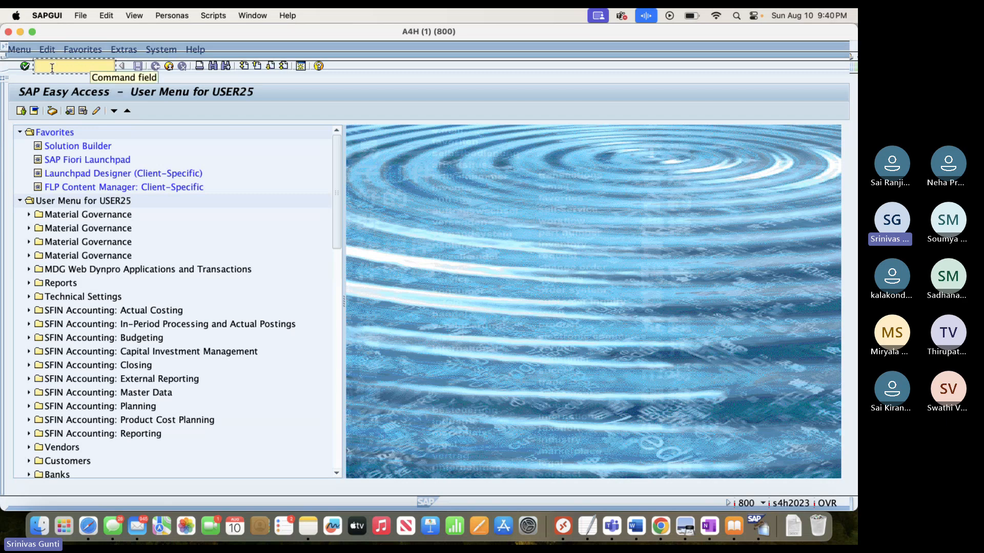
# Run transaction nwbc and copy the web address of the launch page that opens in Safari
pyautogui.write('nwbc')
pyautogui.press('Return')
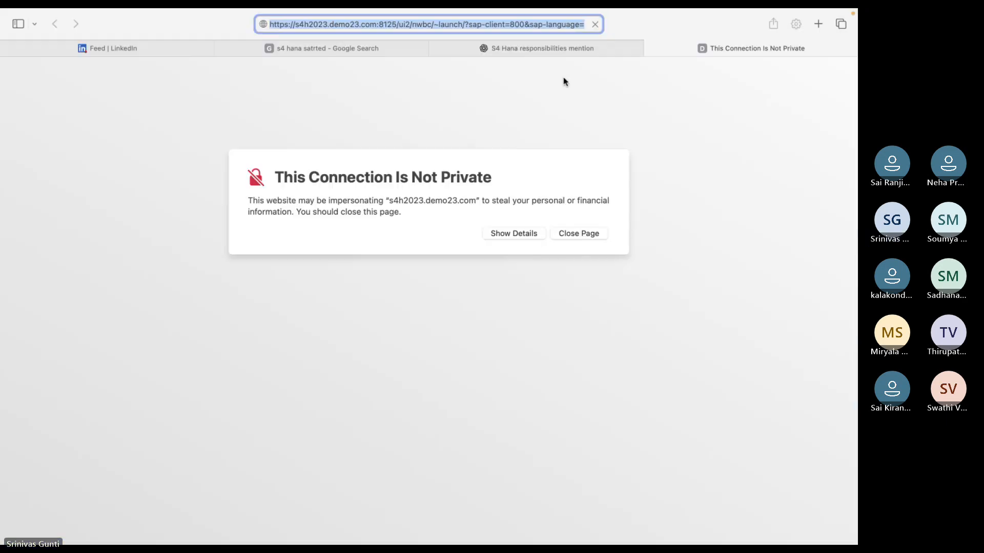
pyautogui.click(556, 22)
pyautogui.click(698, 77)
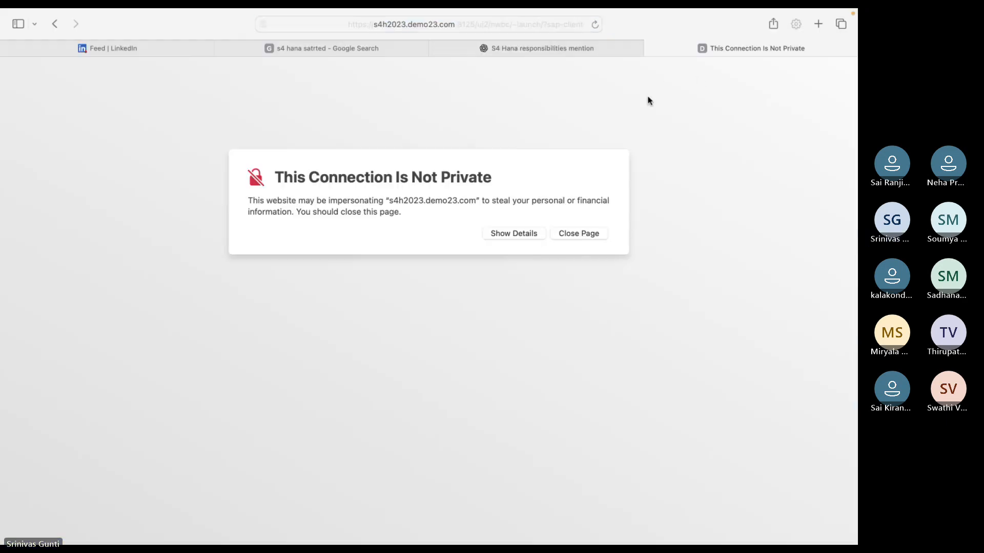
pyautogui.click(551, 25)
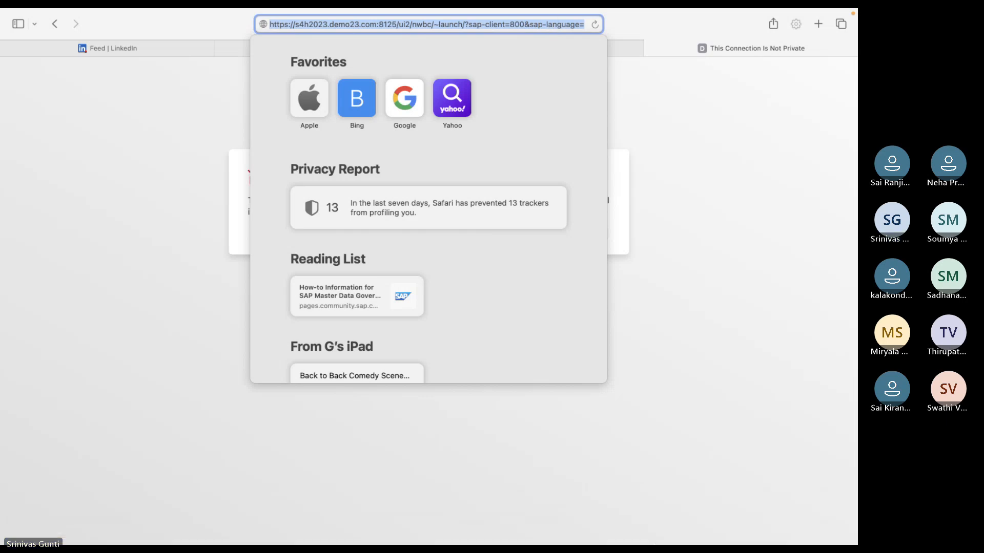
pyautogui.click(660, 536)
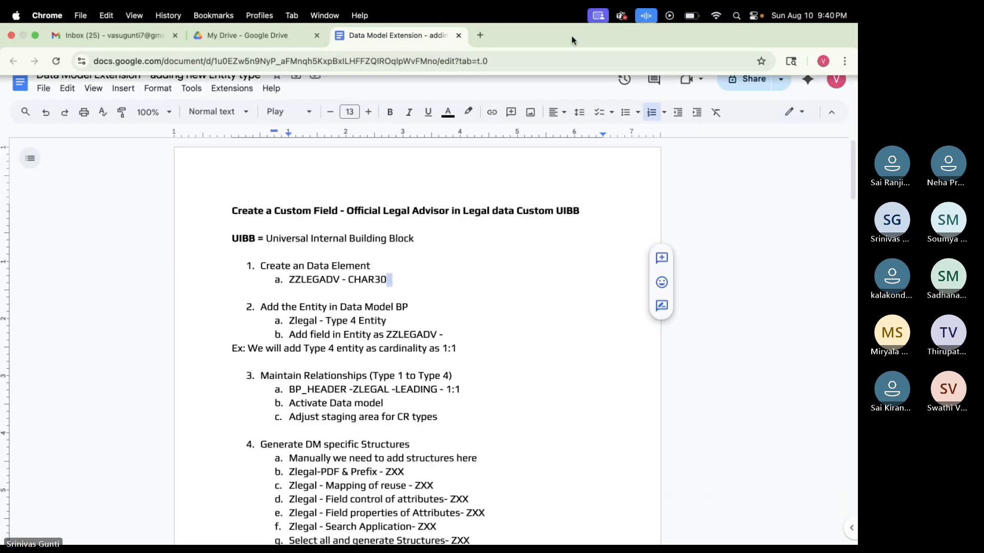
pyautogui.click(571, 35)
pyautogui.write('https://s4h2023.demo23.com:8125/ui2/nwbc/~launch/?sap-client=800&sap-language=EN')
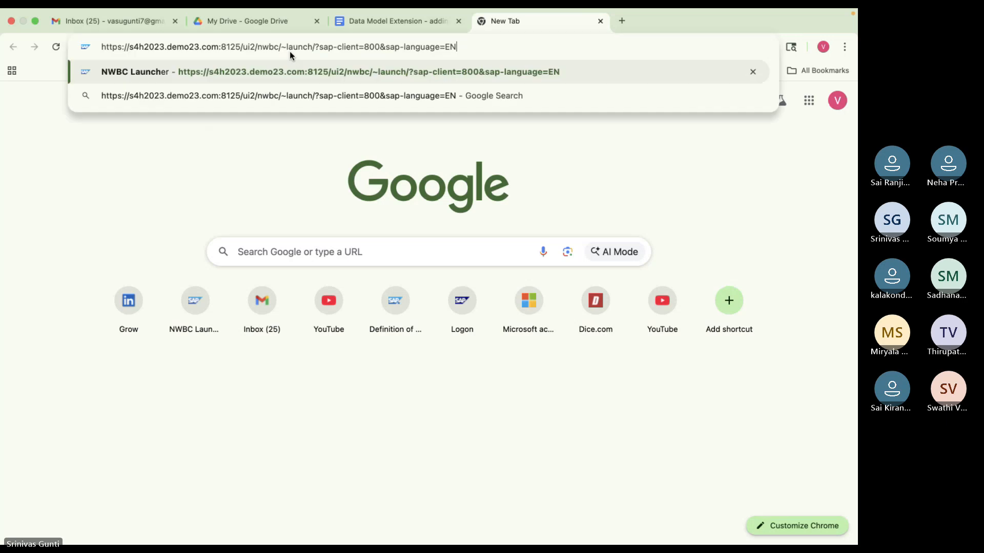
pyautogui.press('Return')
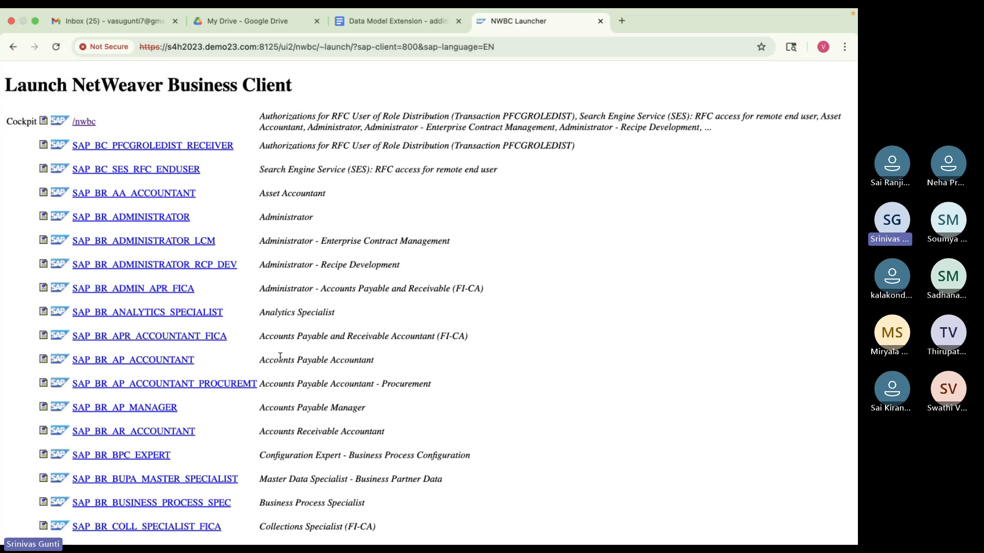
# Look through the NWBC Launcher role list for a customer governance role, using the page search for "customer"
pyautogui.scroll(-20, 280, 357)
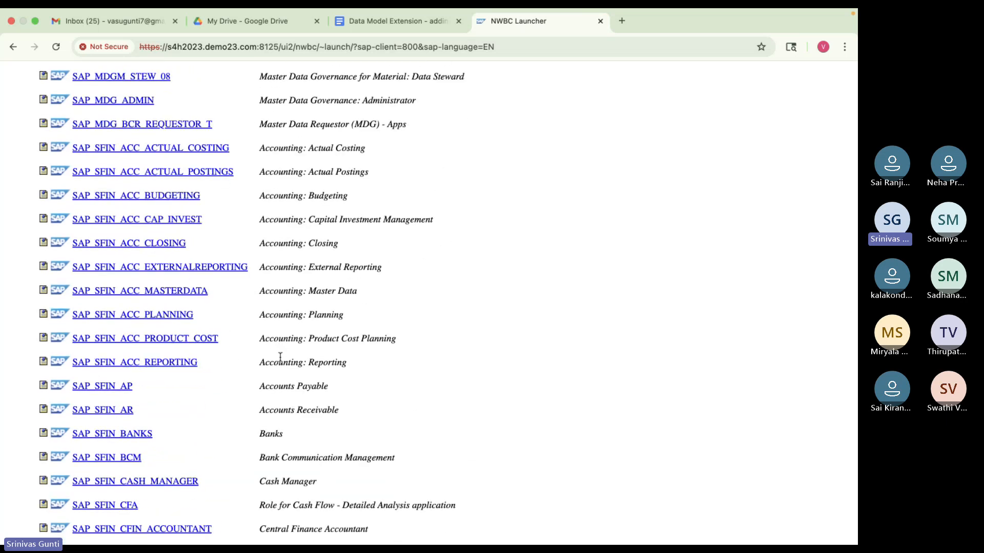
pyautogui.press('super+f')
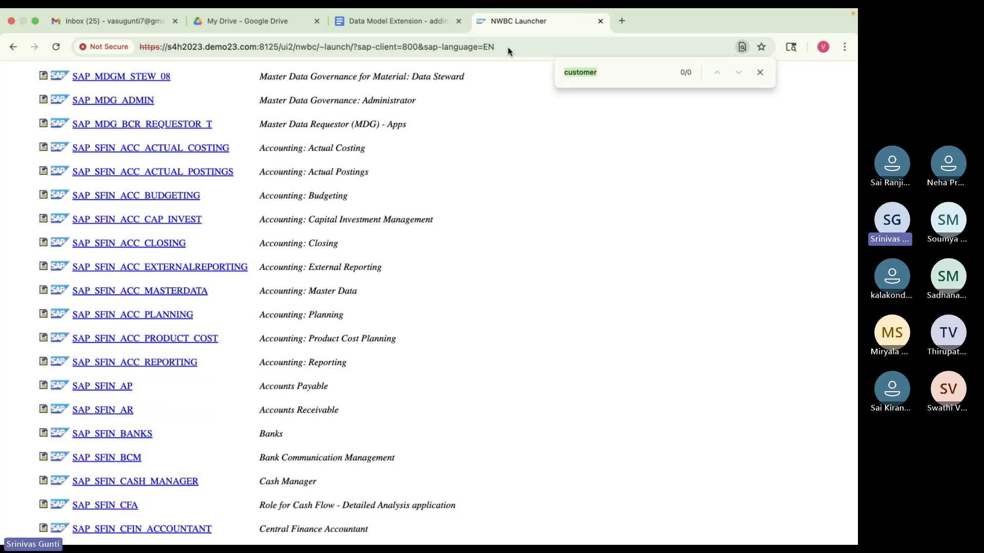
pyautogui.scroll(-6, 151, 306)
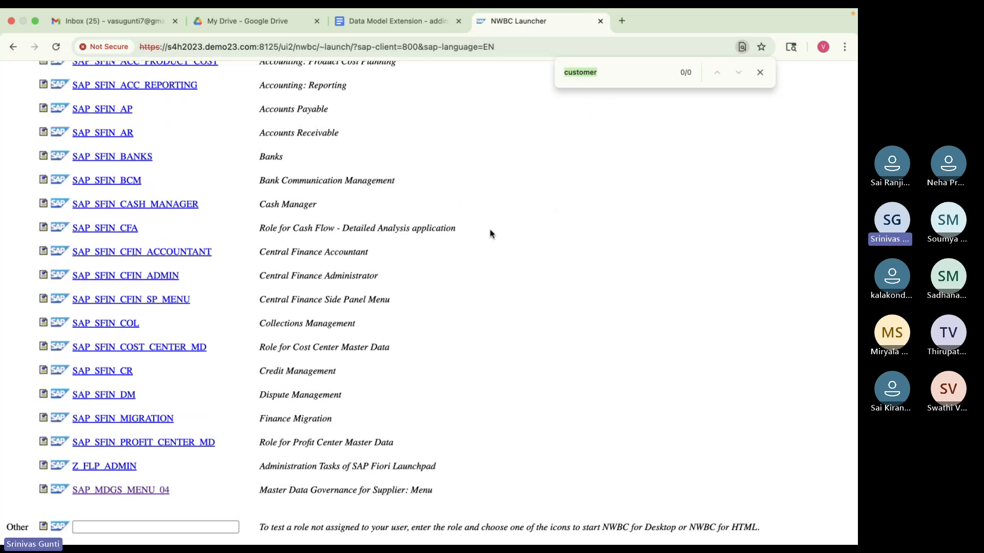
# Switch to SAP GUI and start Role Maintenance with transaction pfcg
pyautogui.moveTo(657, 541)
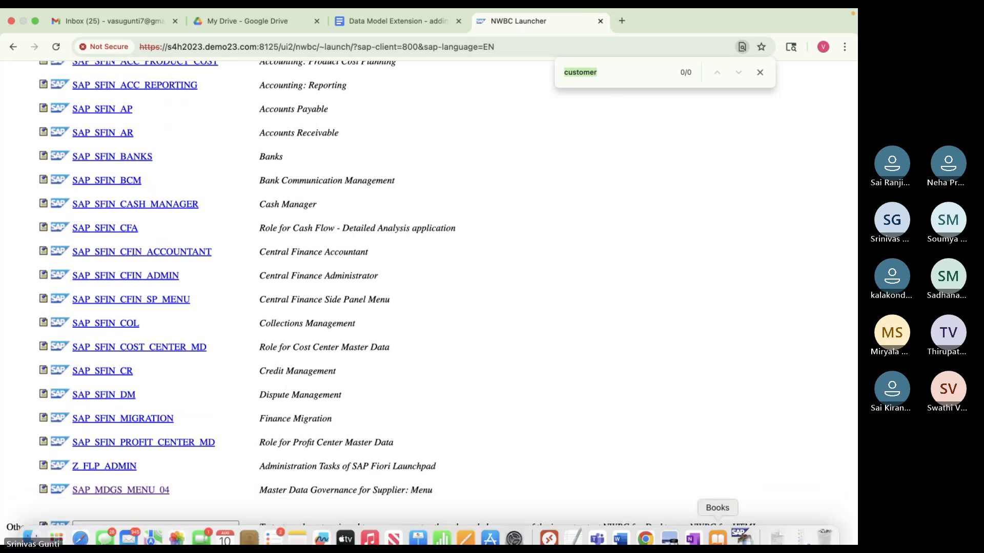
pyautogui.click(739, 529)
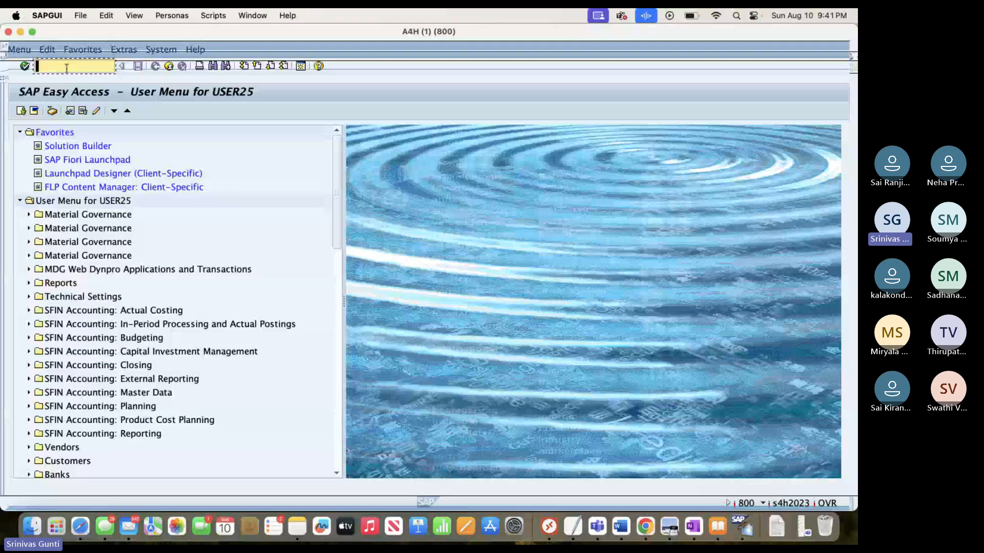
pyautogui.write('pfc')
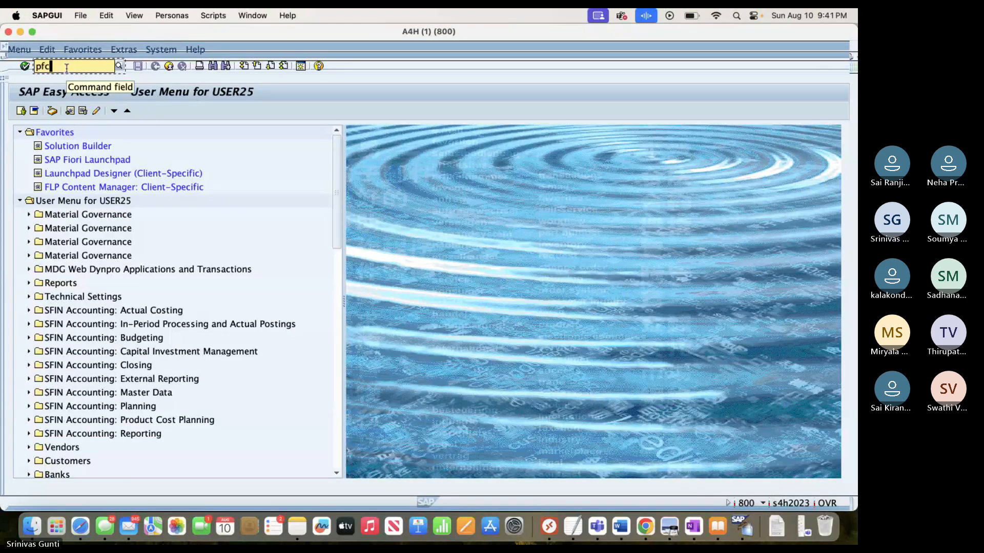
pyautogui.press('BackSpace')
pyautogui.press('BackSpace')
pyautogui.press('BackSpace')
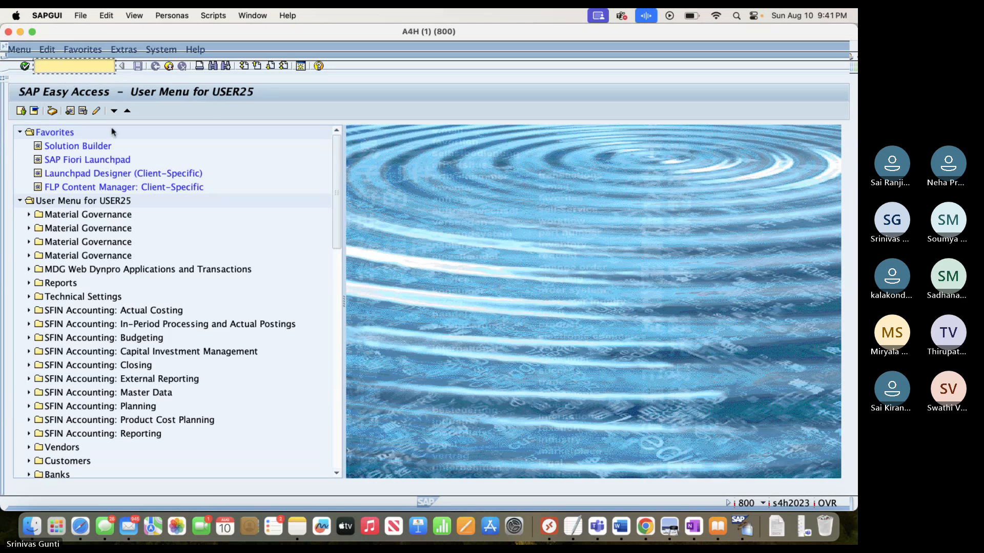
pyautogui.write('pfcg')
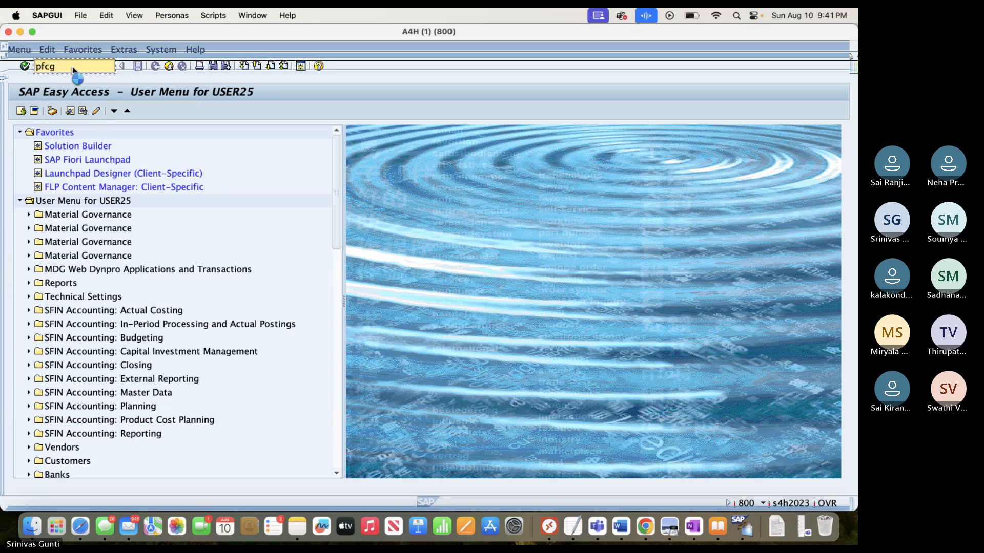
pyautogui.press('Return')
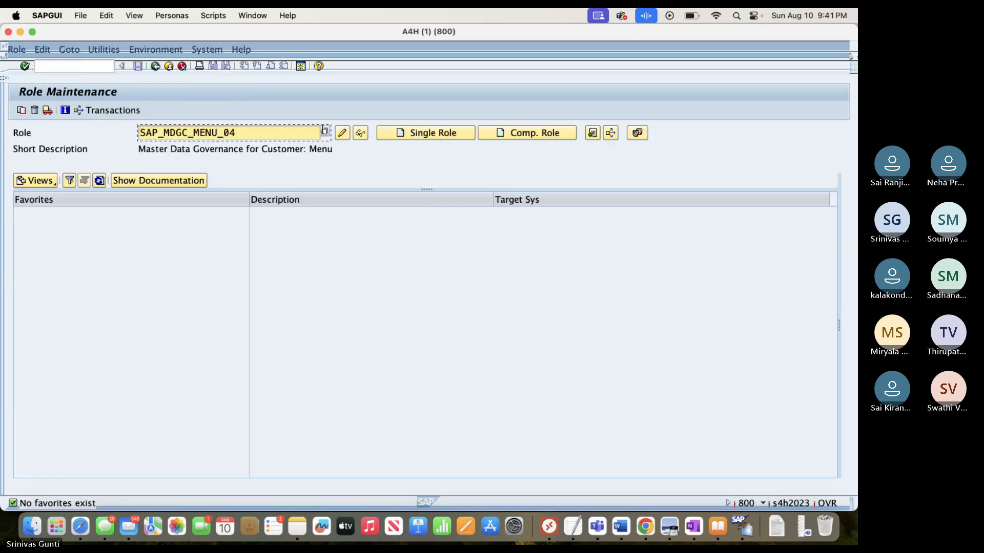
# Search the single roles with the pattern *MDG*MENU* and choose SAP_MDGC_MENU_04 as the role
pyautogui.click(245, 132)
pyautogui.moveTo(245, 133); pyautogui.dragTo(44, 132)
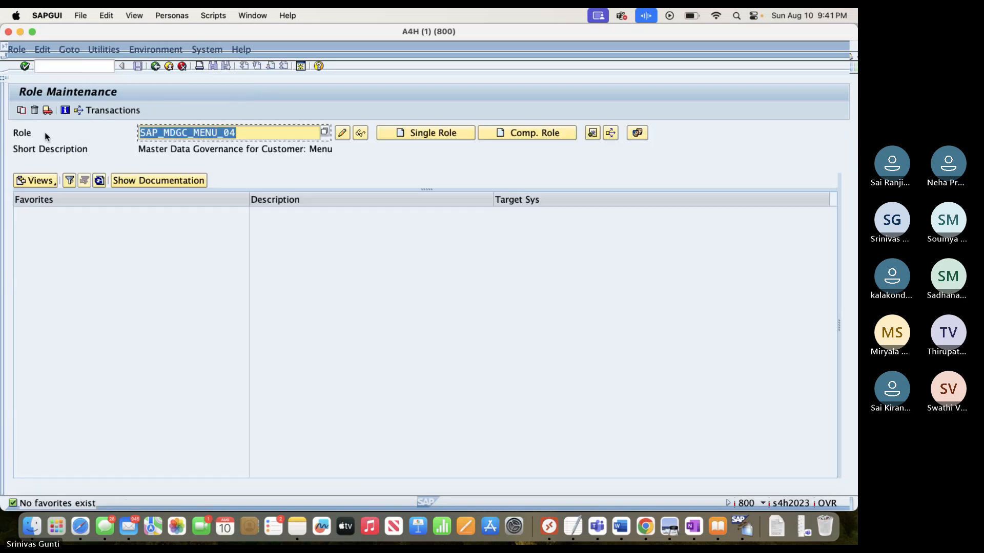
pyautogui.press('BackSpace')
pyautogui.click(374, 158)
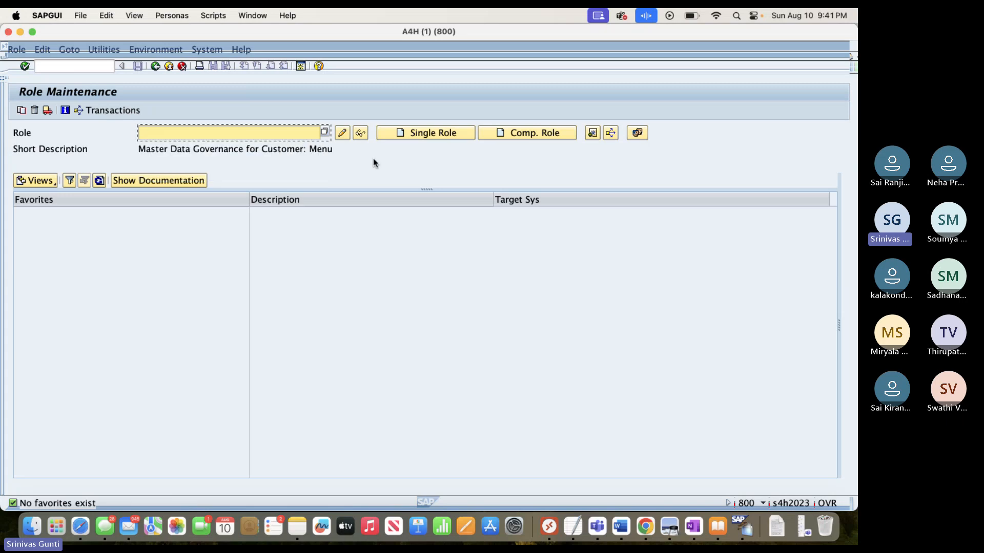
pyautogui.press('BackSpace')
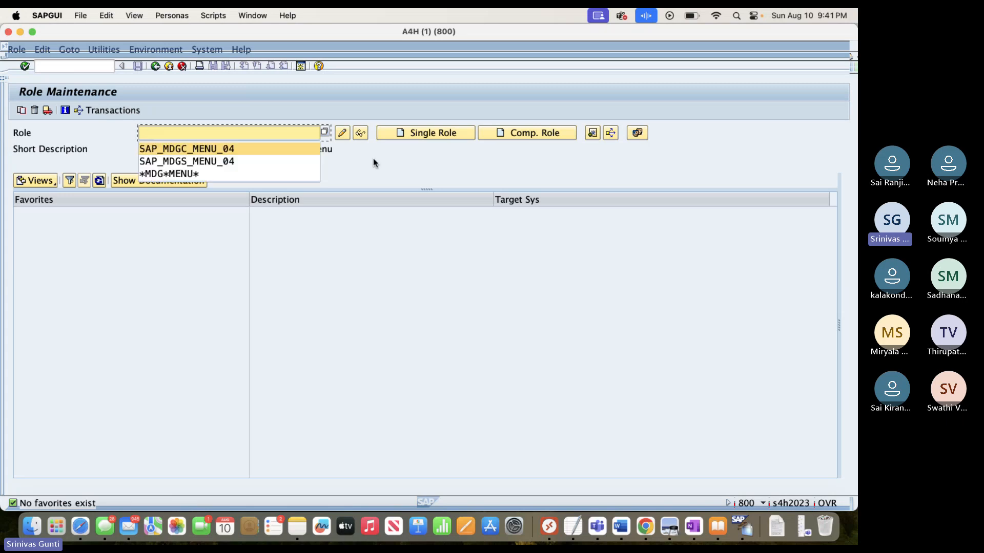
pyautogui.click(179, 174)
pyautogui.click(325, 133)
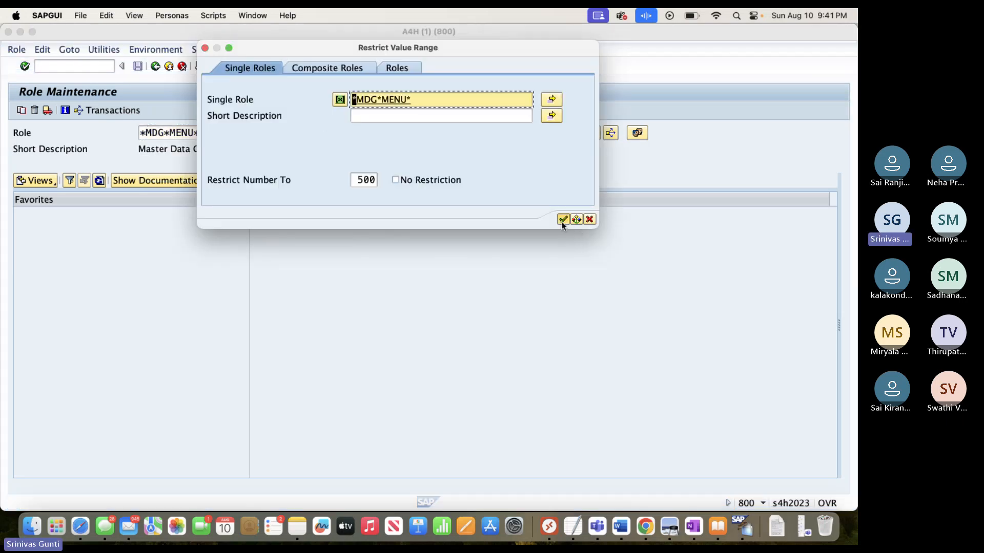
pyautogui.click(562, 220)
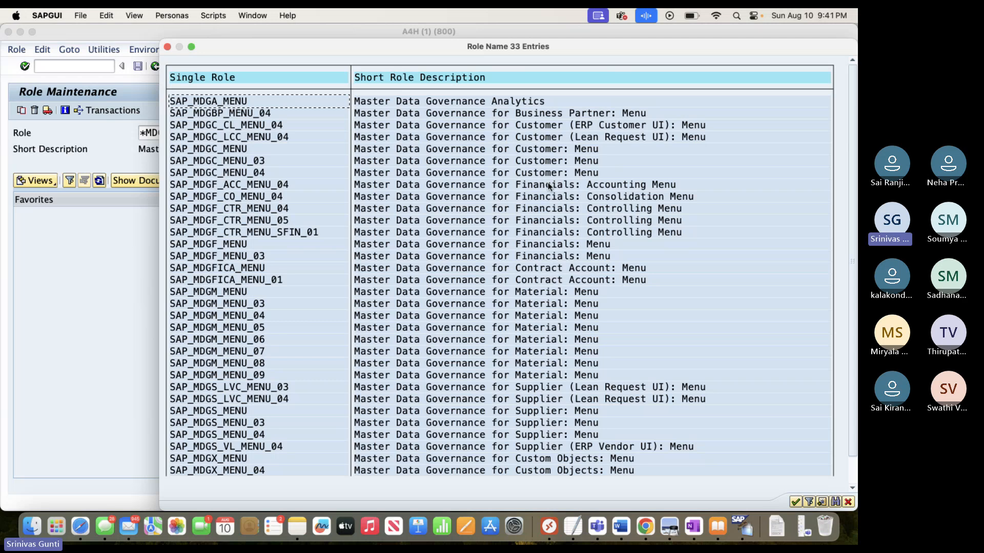
pyautogui.click(221, 173)
pyautogui.doubleClick(230, 172)
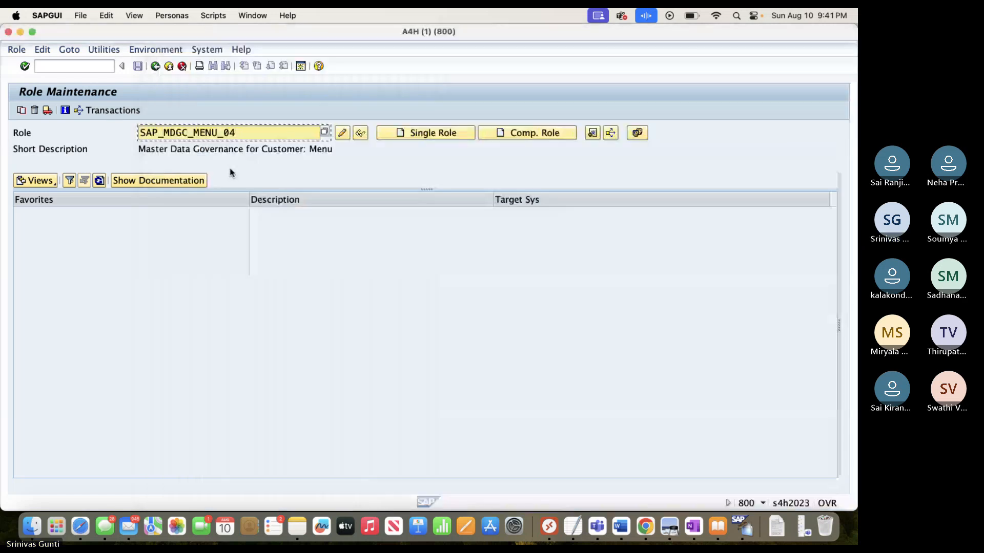
# Assign user USER25 to role SAP_MDGC_MENU_04 in change mode and save the role
pyautogui.click(360, 133)
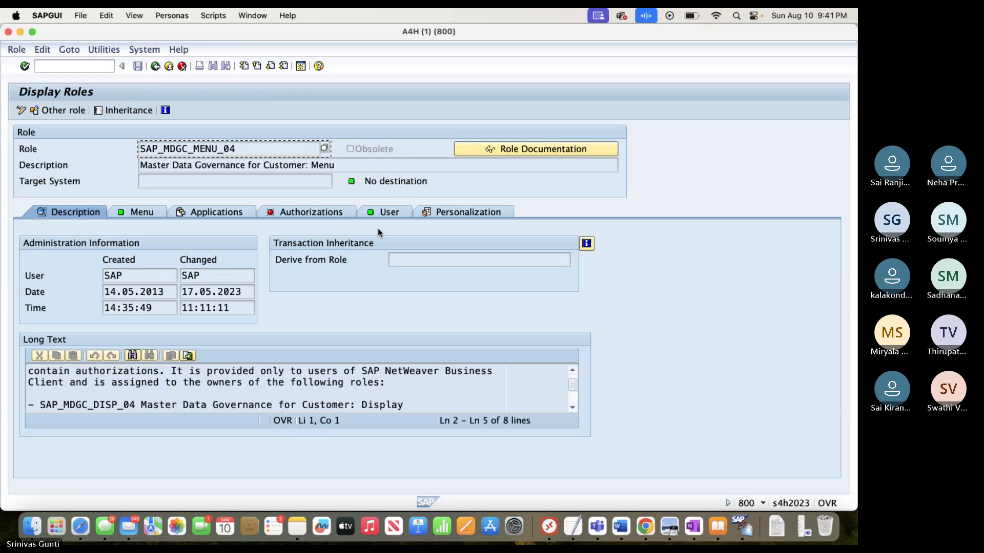
pyautogui.click(384, 214)
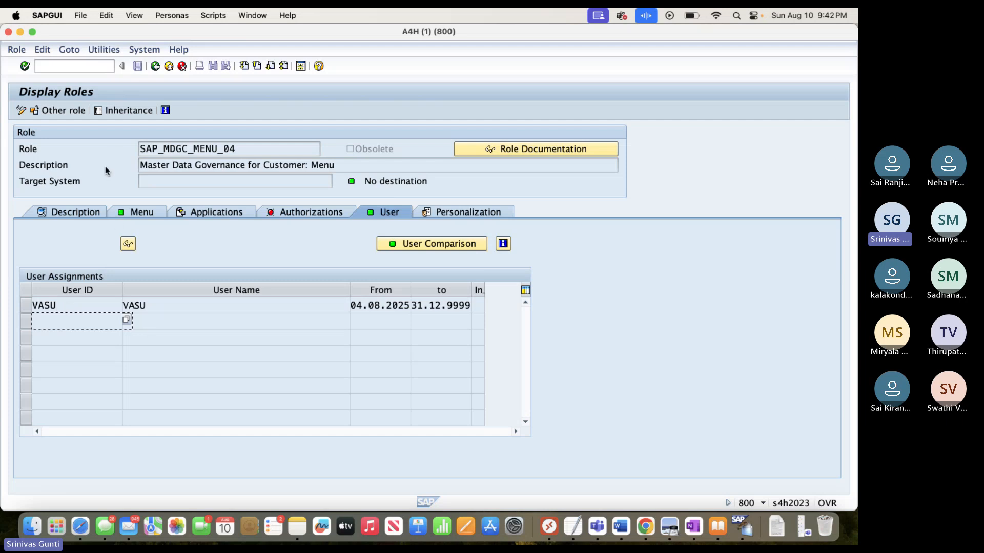
pyautogui.click(21, 111)
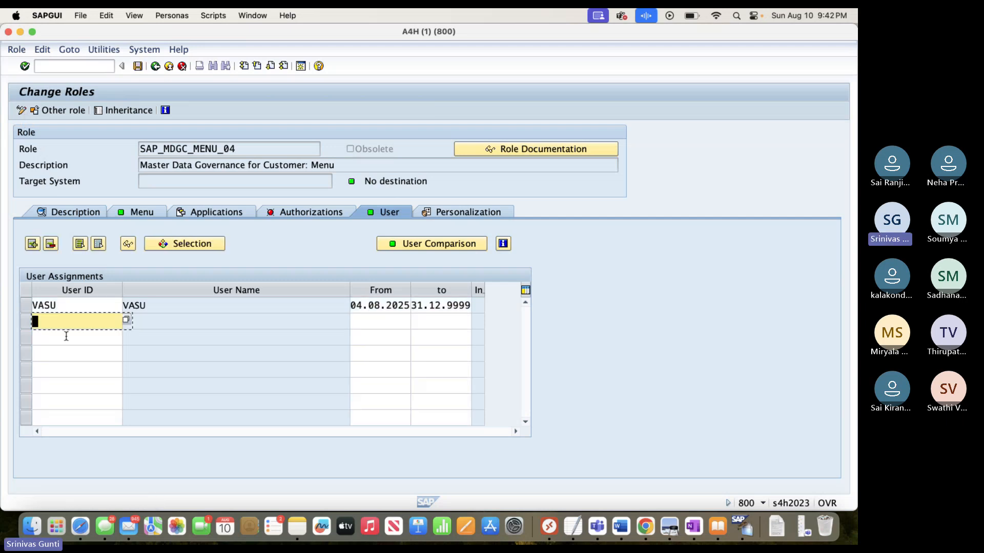
pyautogui.write('user25')
pyautogui.press('Return')
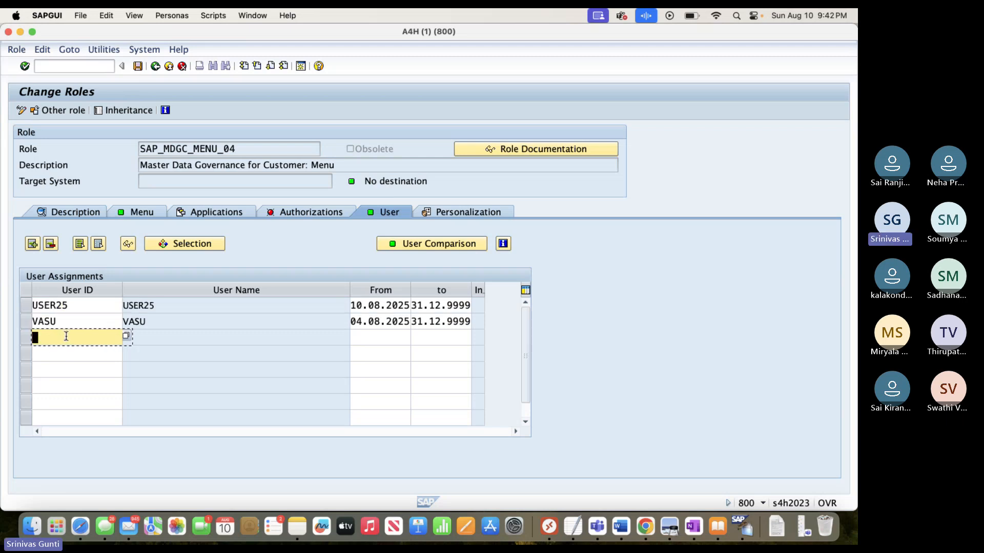
pyautogui.click(137, 66)
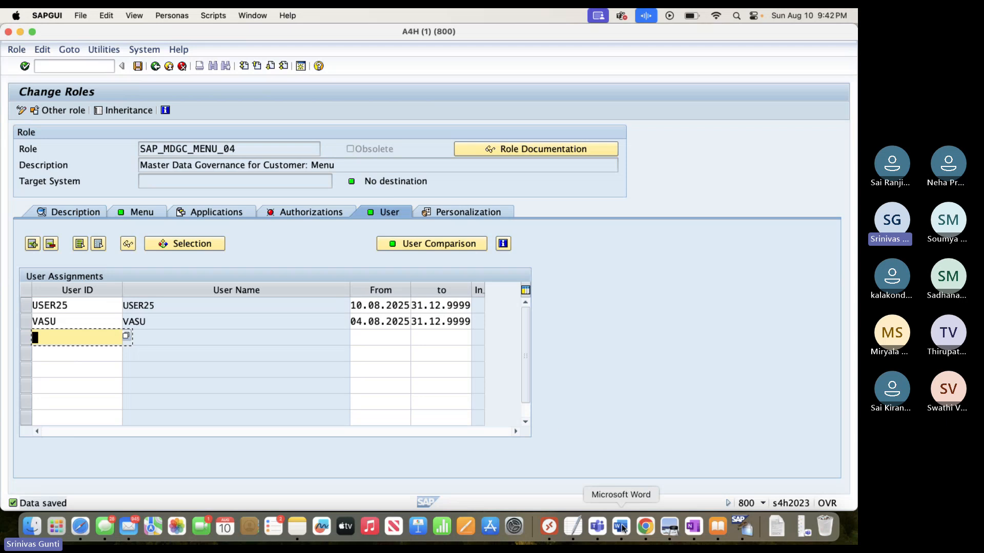
# Switch to Chrome, reload the NWBC Launcher page and open the SAP_MDGC_MENU_04 role
pyautogui.click(644, 528)
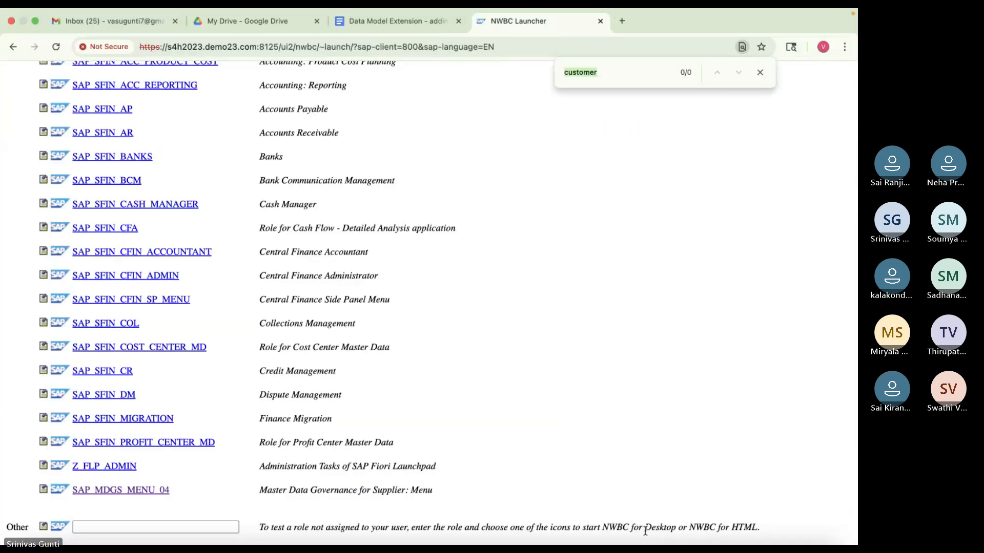
pyautogui.click(57, 48)
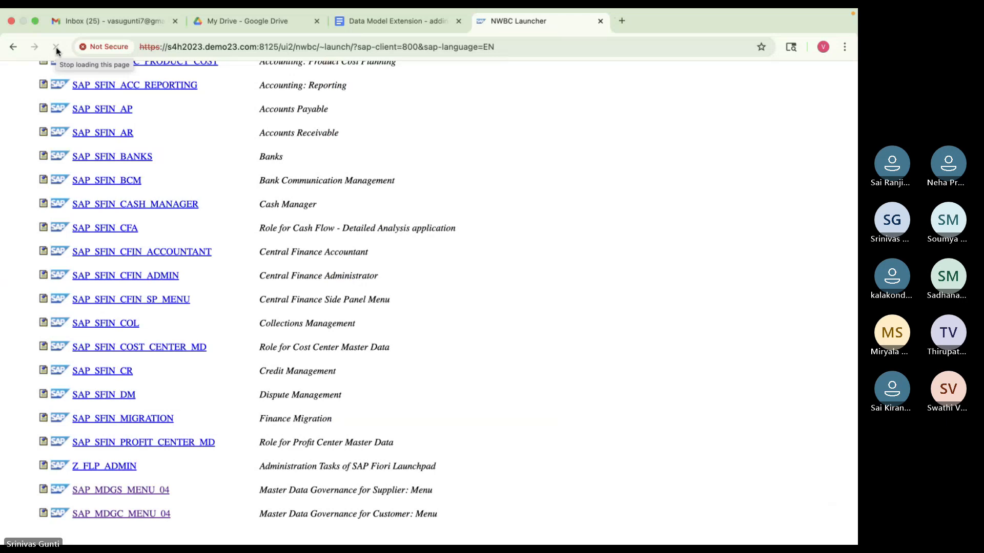
pyautogui.scroll(-1, 115, 513)
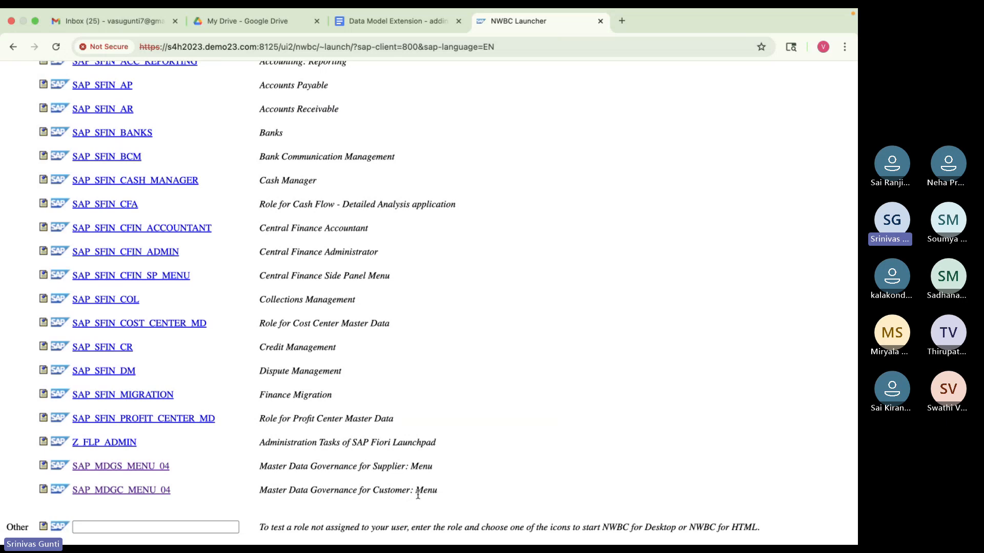
pyautogui.click(132, 493)
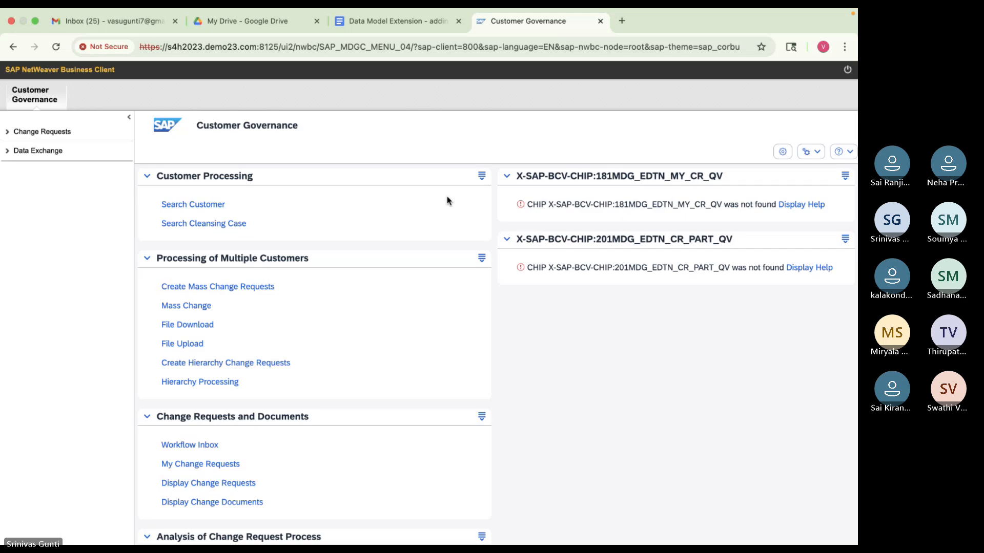
# From Search Customer, start a new organization with the change request type Create Customer (parallel WF)
pyautogui.click(195, 205)
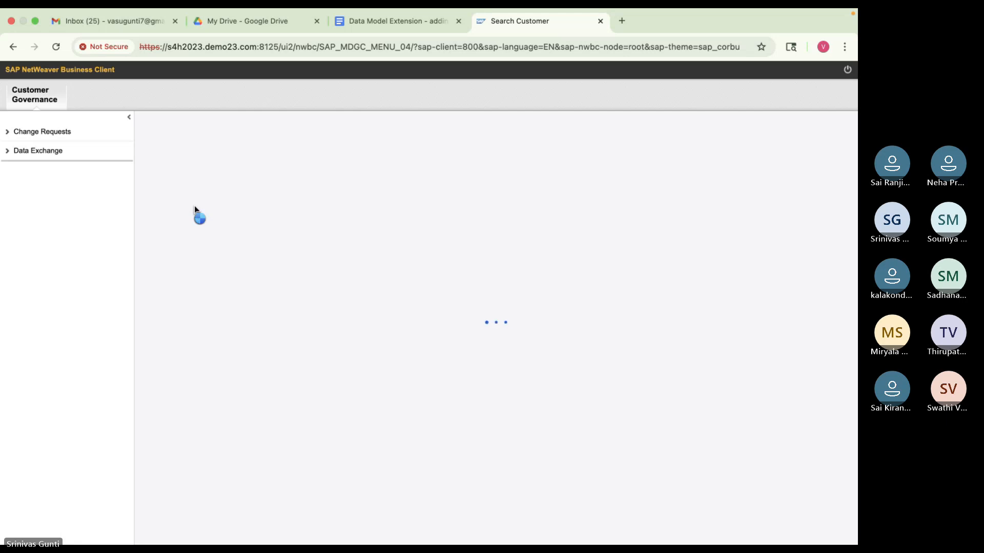
pyautogui.click(188, 421)
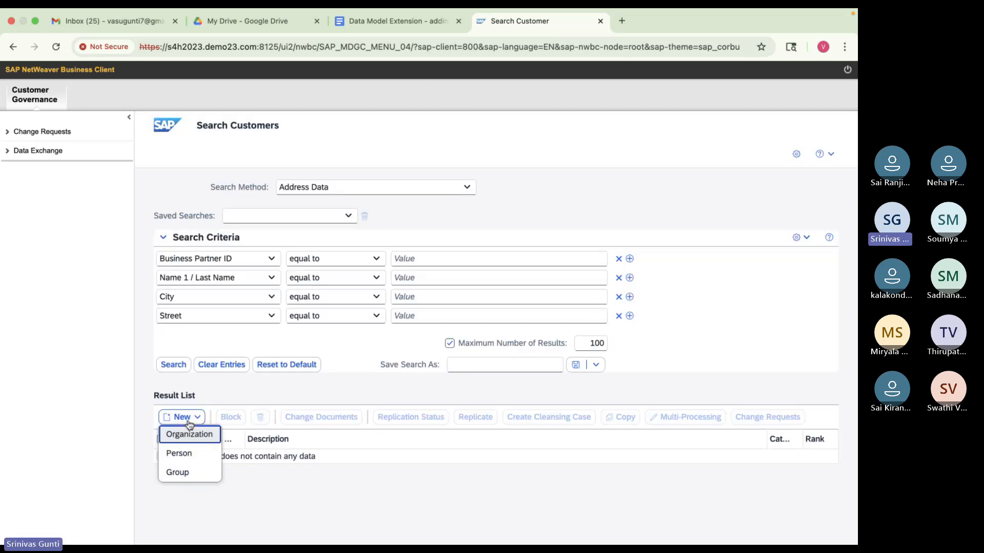
pyautogui.click(189, 435)
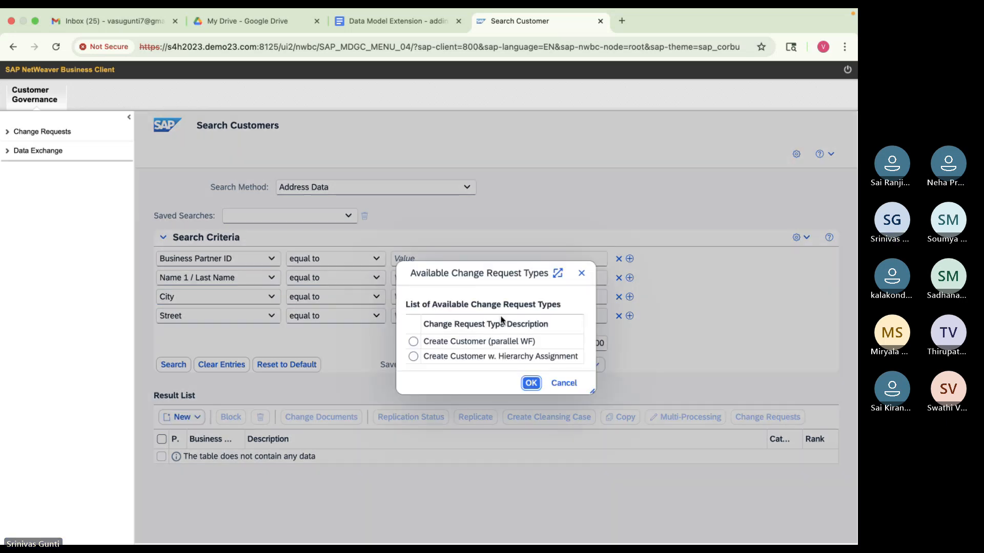
pyautogui.click(413, 342)
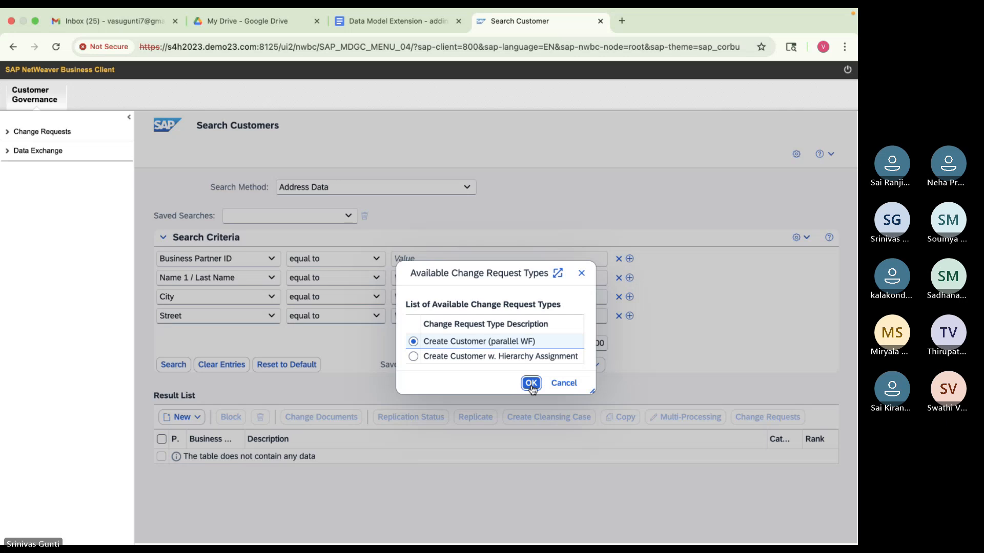
pyautogui.click(531, 384)
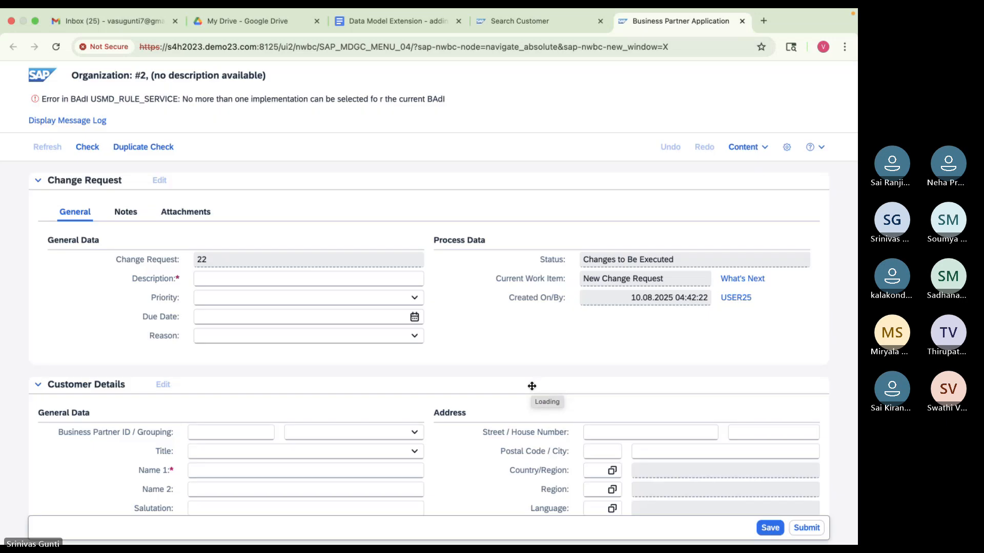
# Look through the Change Request and Customer Details sections of the new organization form
pyautogui.scroll(-2, 464, 312)
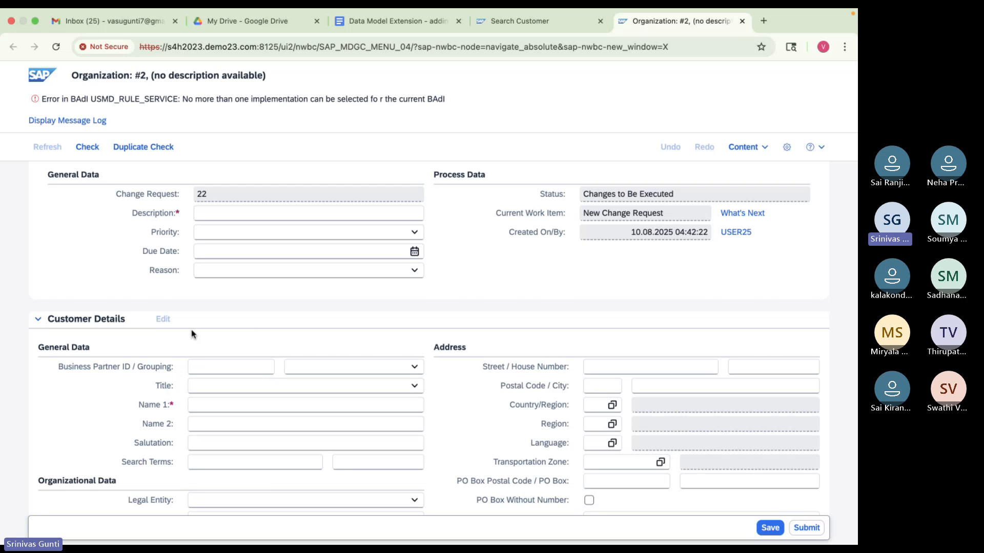
pyautogui.scroll(-3, 165, 392)
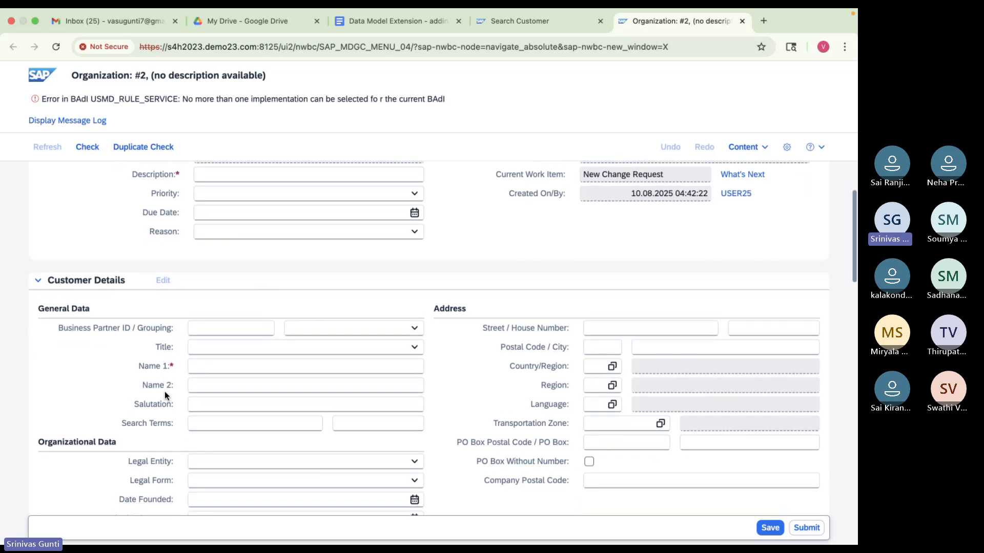
pyautogui.scroll(-2, 165, 391)
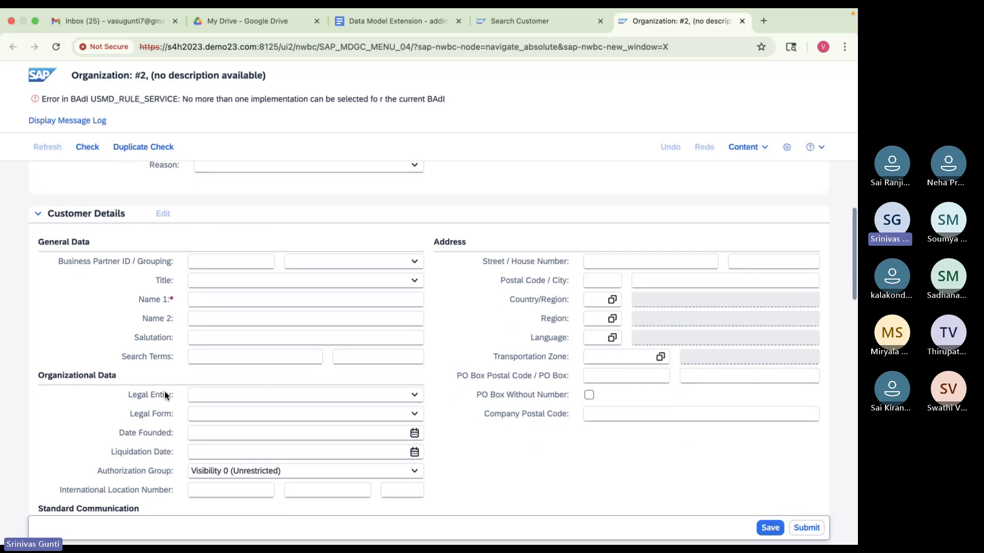
pyautogui.scroll(1, 164, 392)
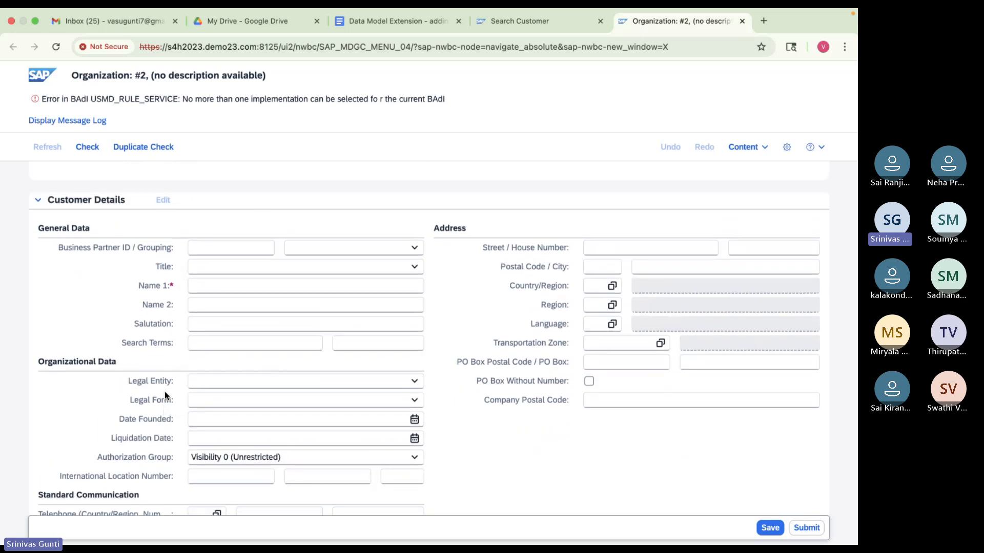
pyautogui.scroll(4, 164, 392)
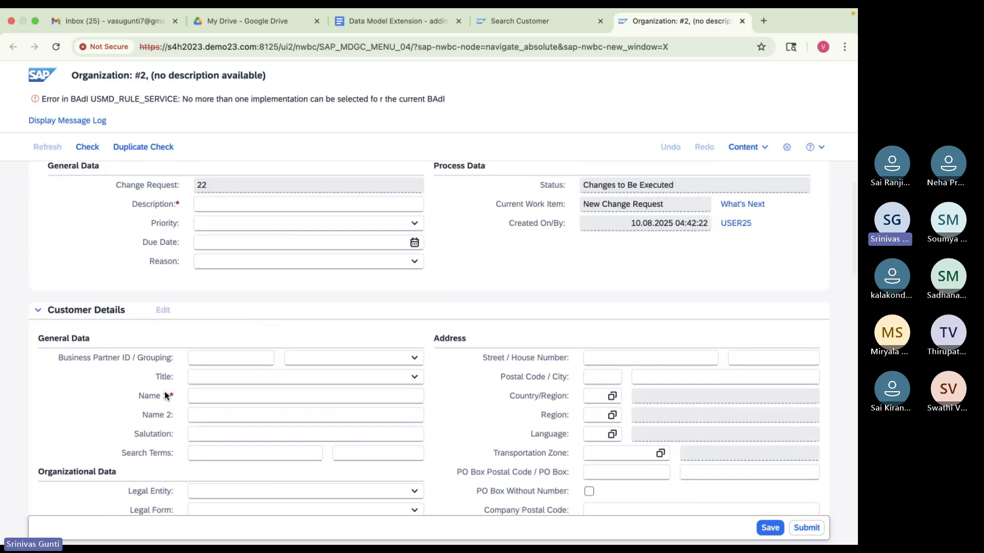
pyautogui.scroll(2, 165, 392)
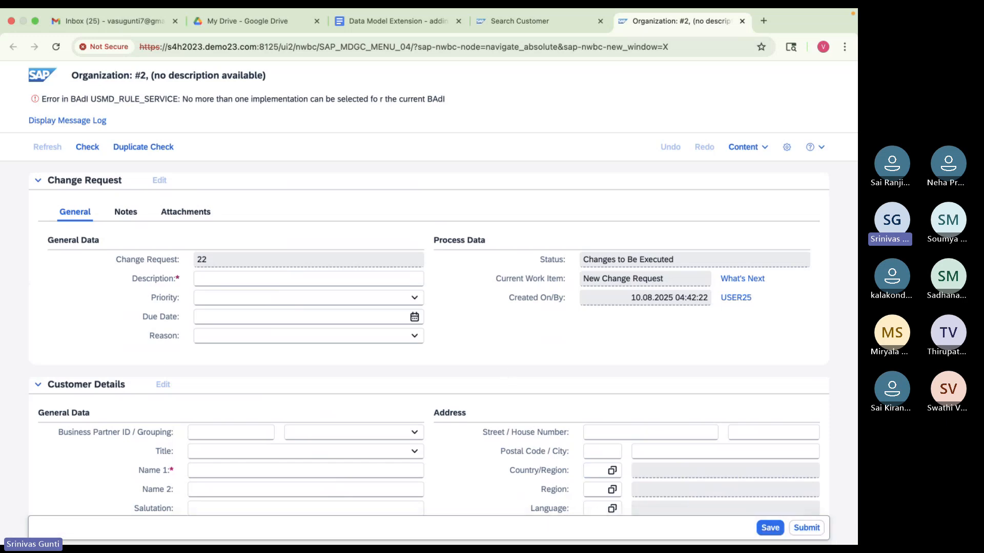
# Switch to the Data Model Extension document in Chrome and examine the UIBB definition below its title
pyautogui.click(642, 534)
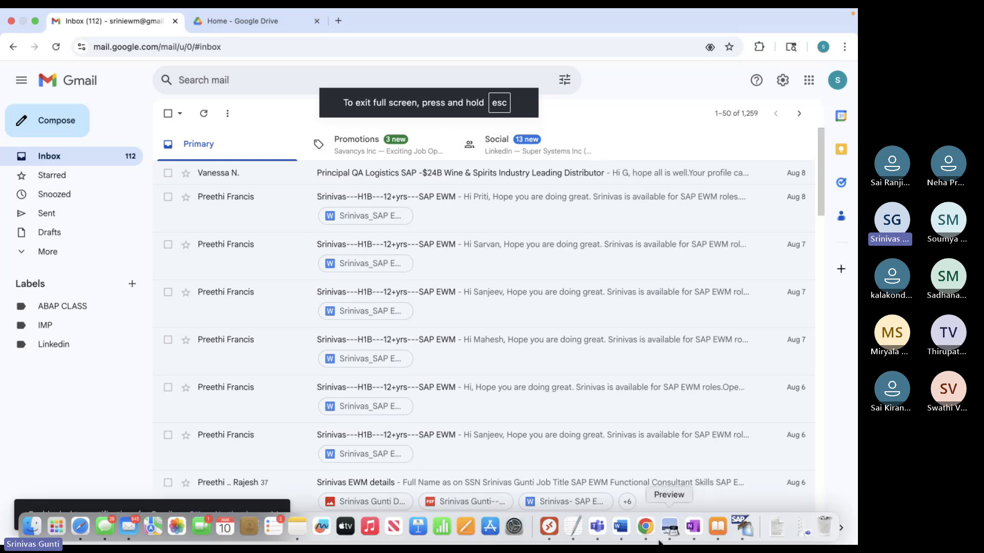
pyautogui.click(647, 533)
pyautogui.click(380, 21)
pyautogui.click(268, 239)
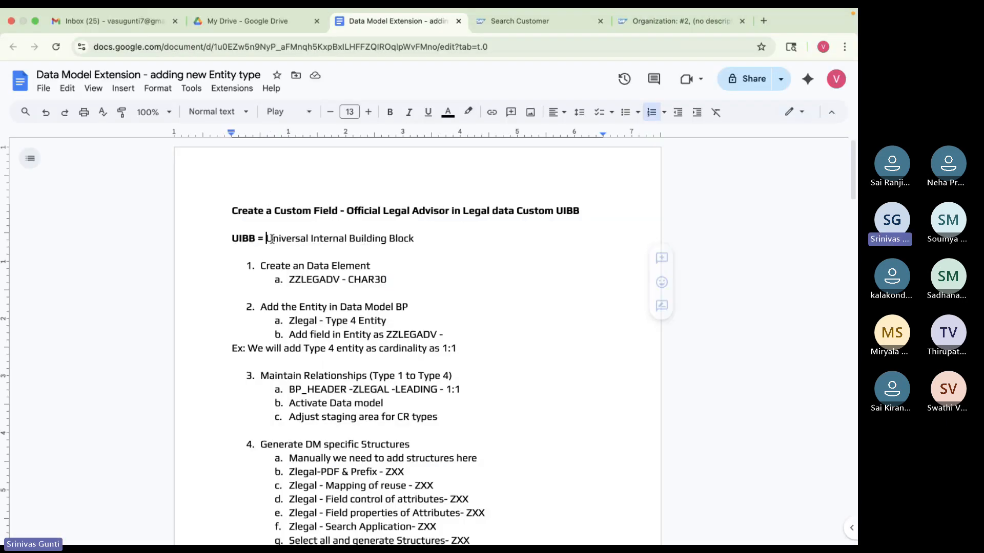
pyautogui.moveTo(271, 238); pyautogui.dragTo(414, 243)
pyautogui.moveTo(672, 542)
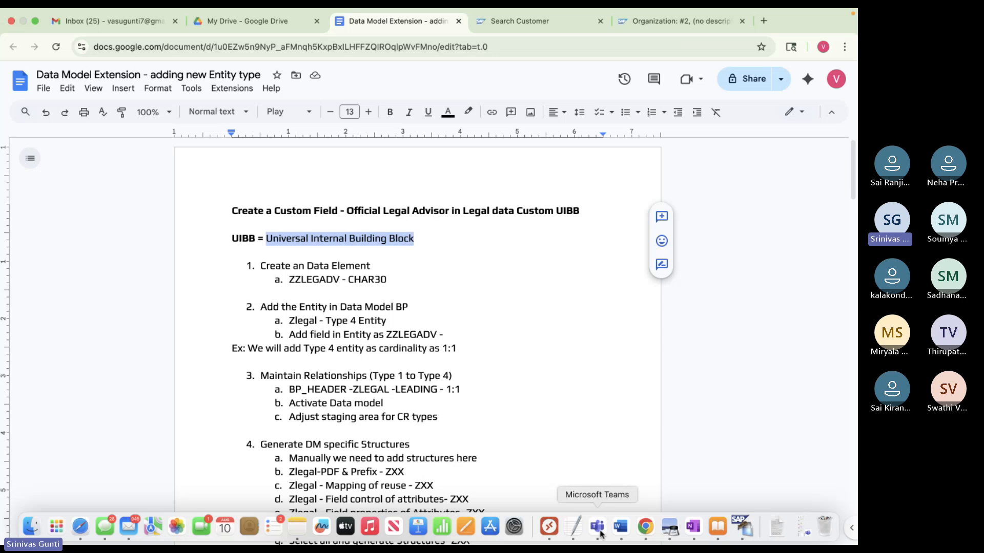
pyautogui.click(464, 254)
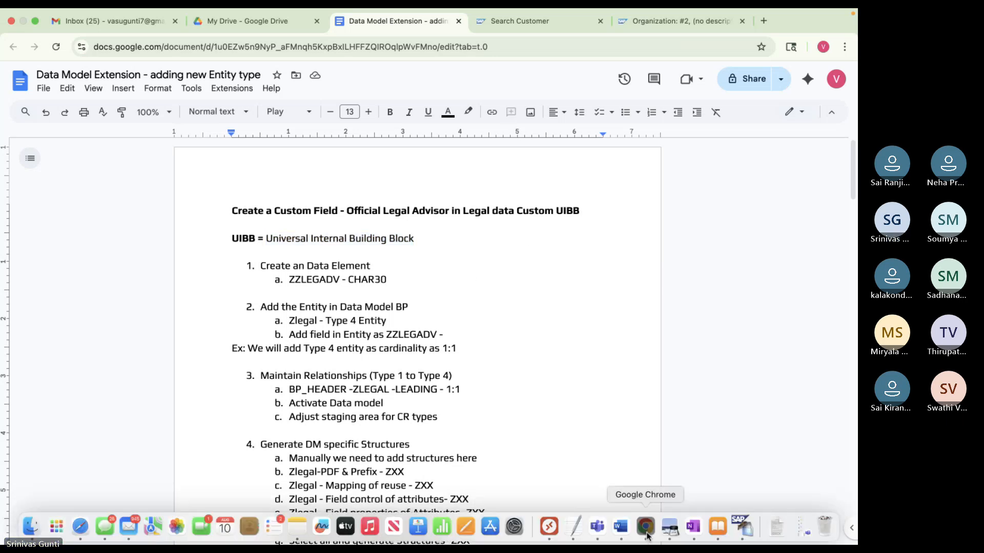
# Return to the Organization form, collapse and re-expand the Change Request block, and collapse Customer Details to examine the form's separate blocks
pyautogui.click(647, 535)
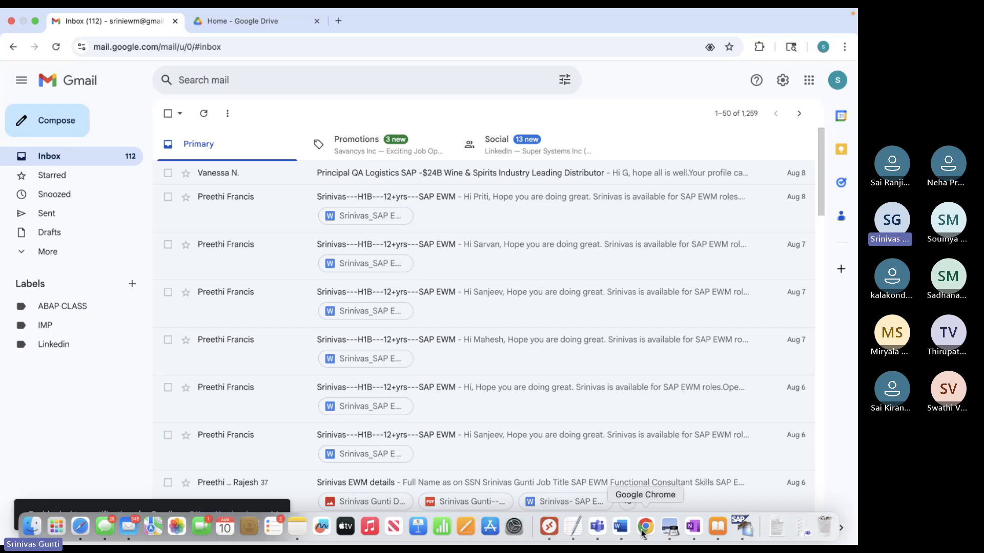
pyautogui.click(643, 533)
pyautogui.click(625, 22)
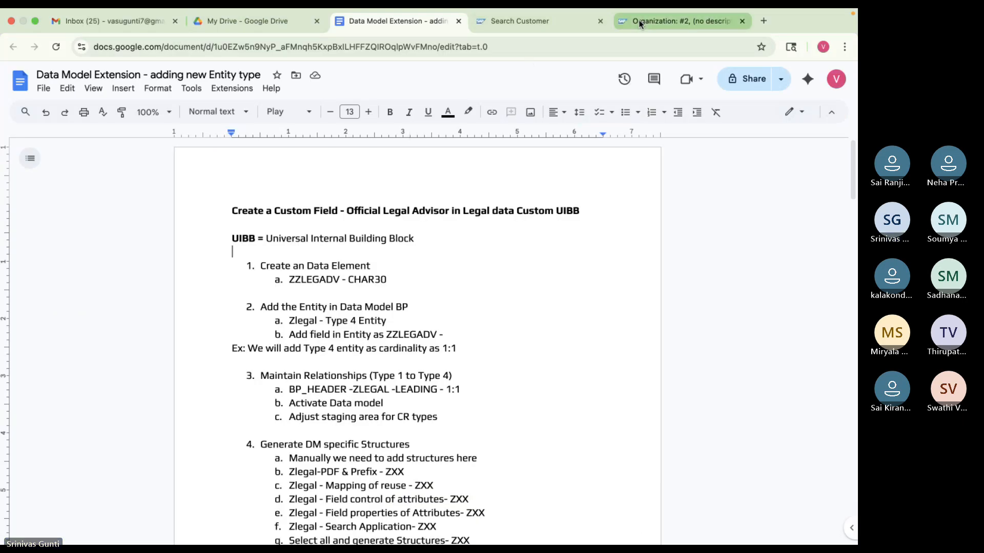
pyautogui.click(65, 185)
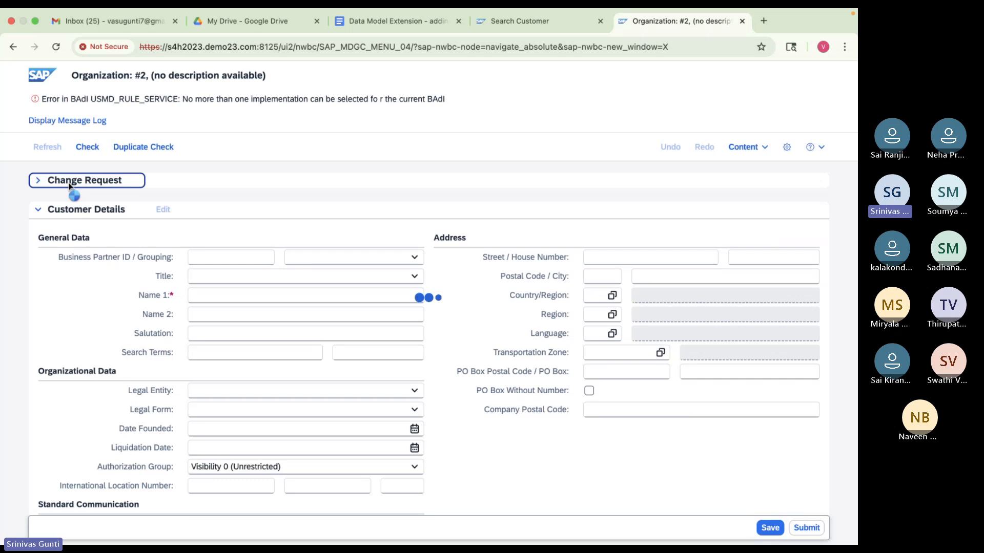
pyautogui.click(36, 141)
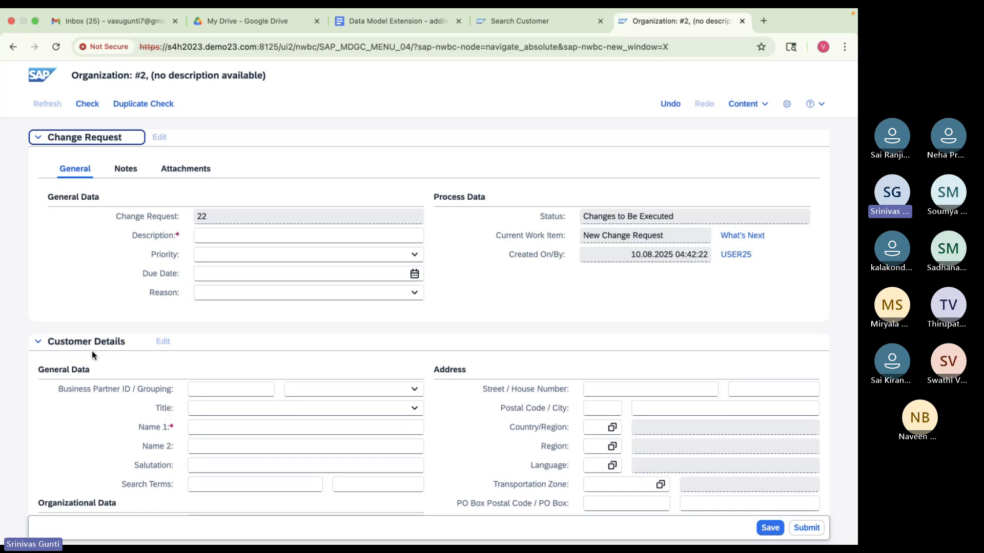
pyautogui.click(39, 343)
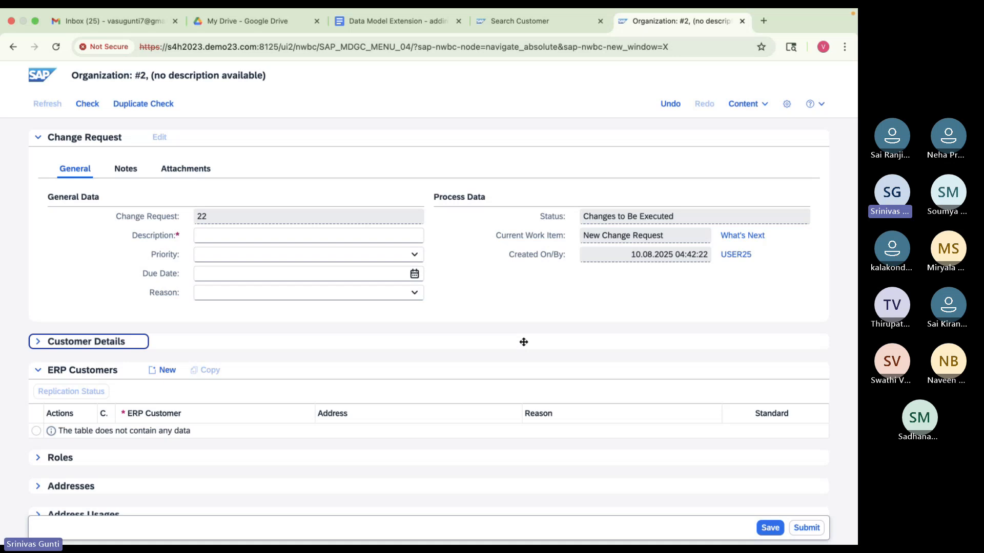
# Return to the Data Model Extension document and select the data element name ZZLEGADV under Create an Data Element
pyautogui.click(646, 530)
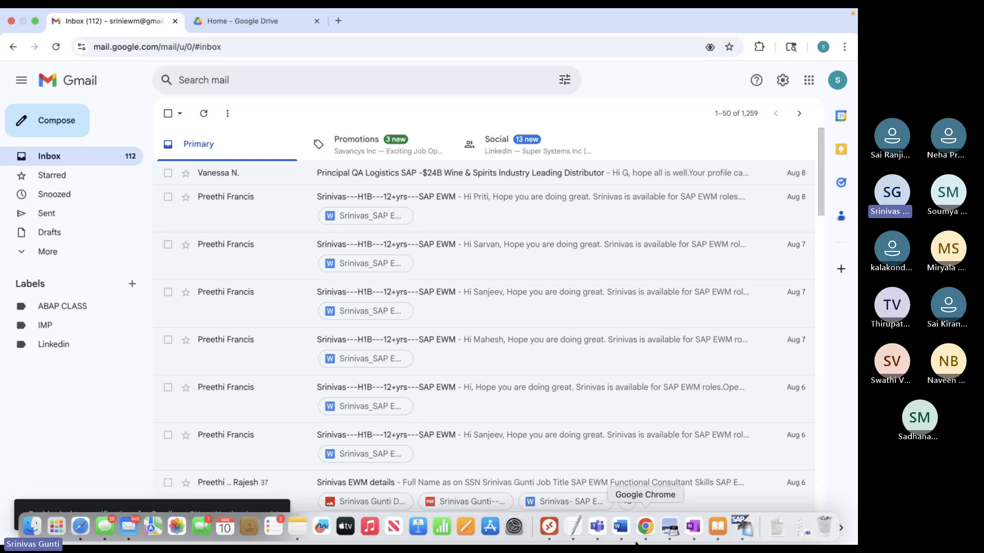
pyautogui.click(645, 533)
pyautogui.click(429, 14)
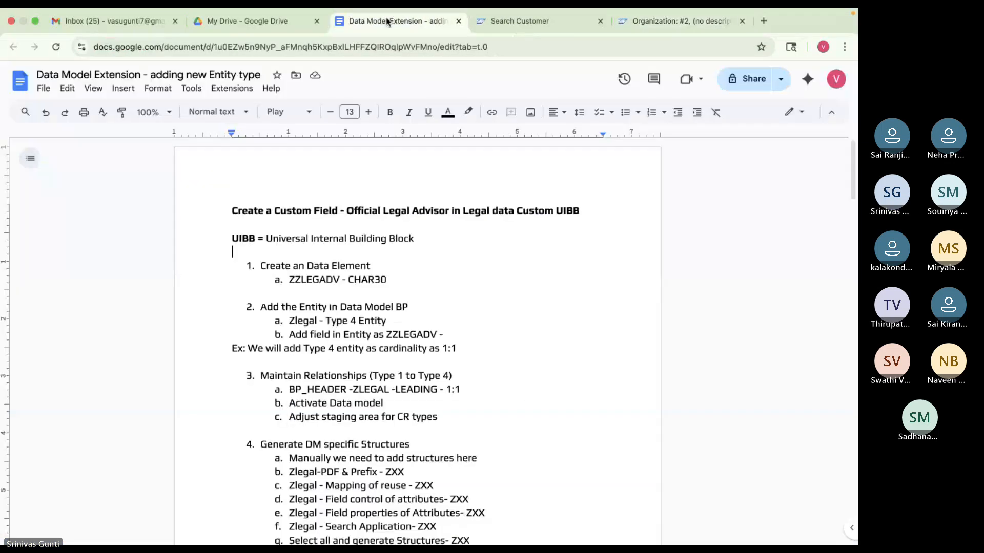
pyautogui.scroll(-2, 424, 247)
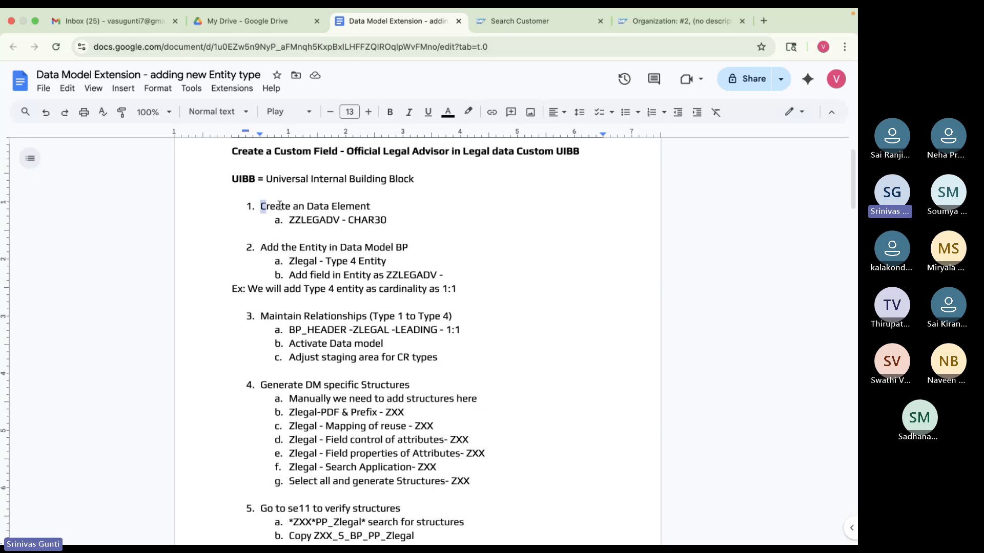
pyautogui.moveTo(262, 206); pyautogui.dragTo(288, 220)
pyautogui.click(338, 220)
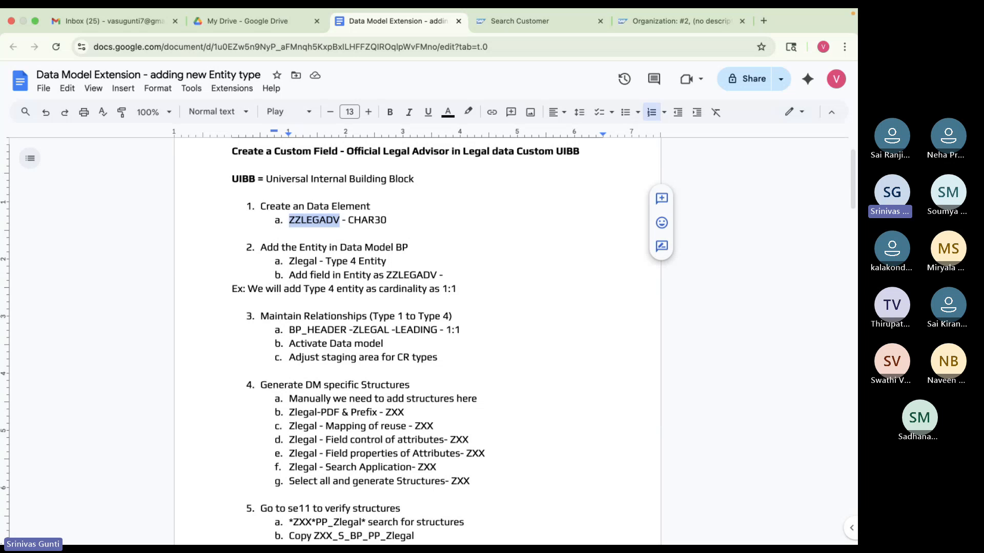
pyautogui.moveTo(669, 530)
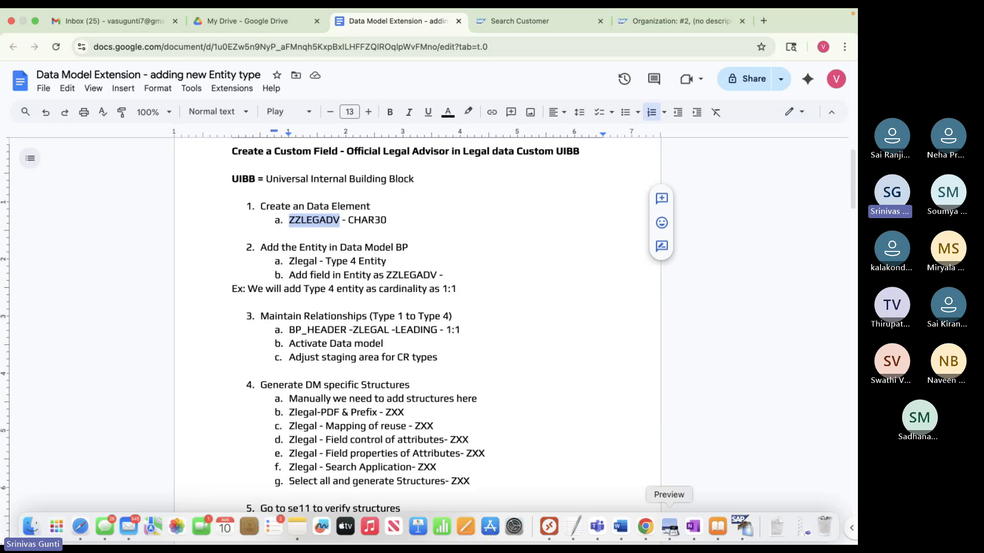
# Switch to SAP GUI, leave role maintenance and open the ABAP Dictionary with transaction se11
pyautogui.click(744, 536)
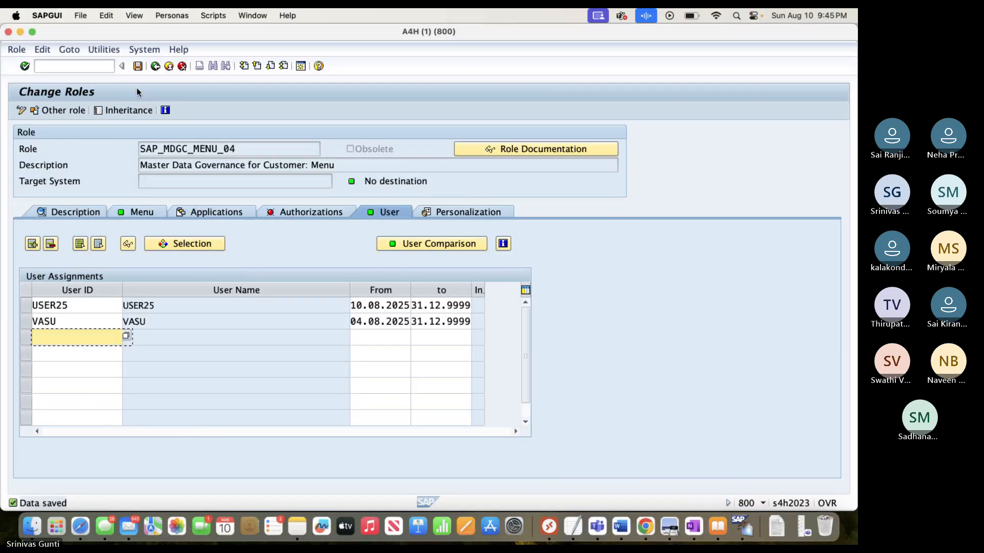
pyautogui.click(50, 62)
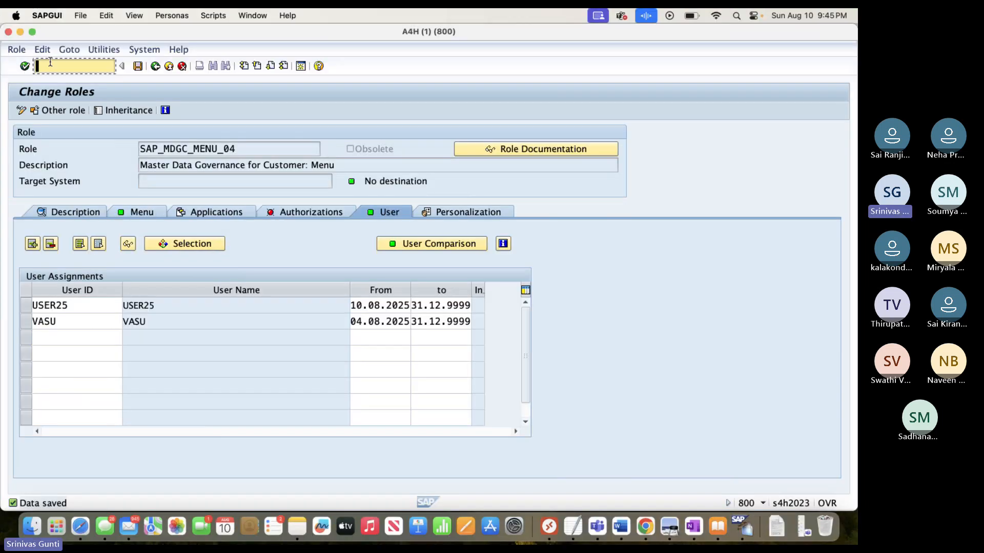
pyautogui.write('/n')
pyautogui.press('Return')
pyautogui.write('se11')
pyautogui.press('Return')
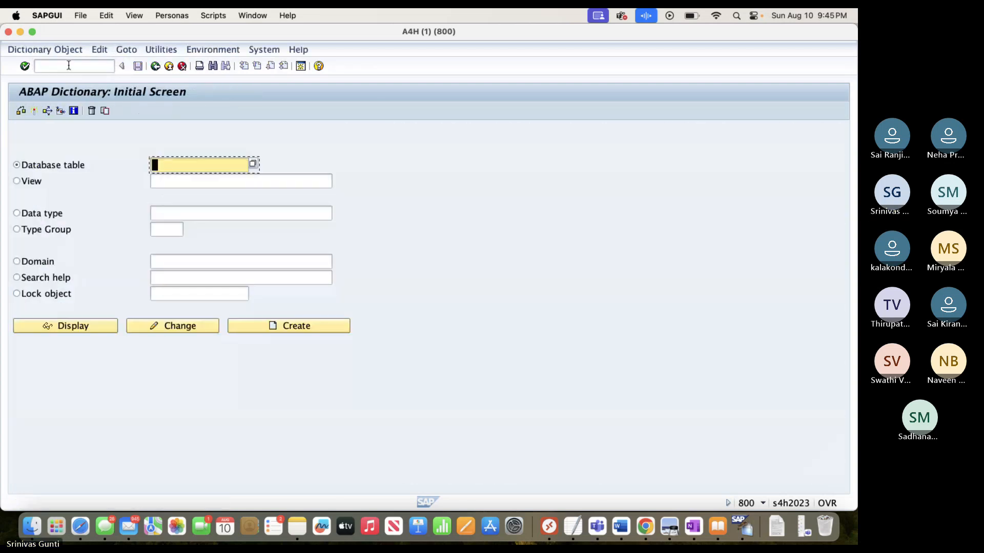
# Create a new data type ZZLEGADV as a data element
pyautogui.click(16, 214)
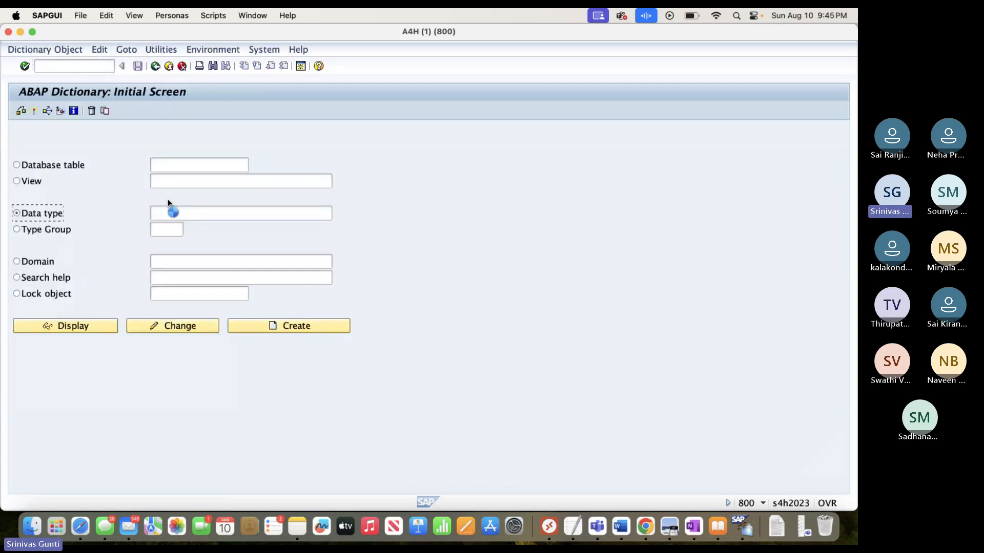
pyautogui.click(166, 212)
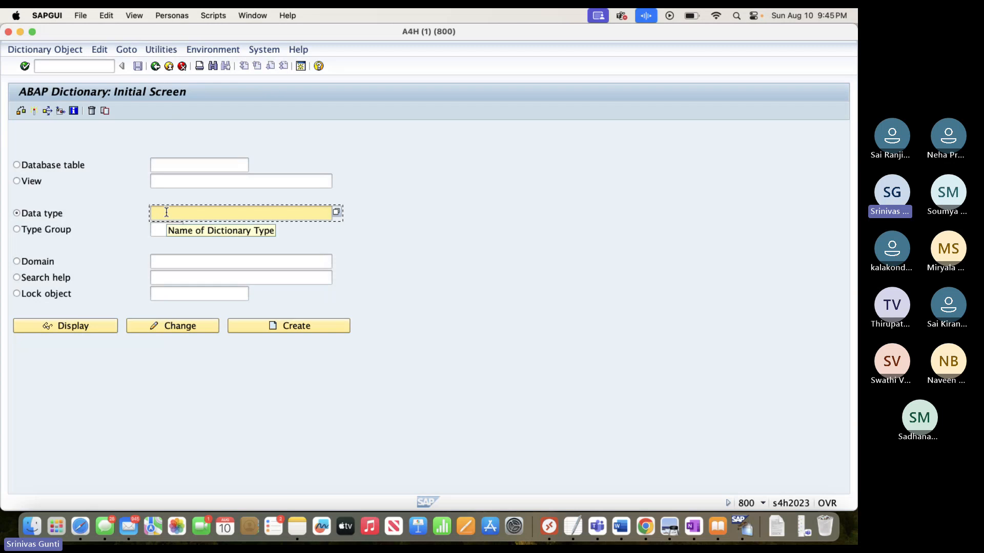
pyautogui.write('ZZLEGADV')
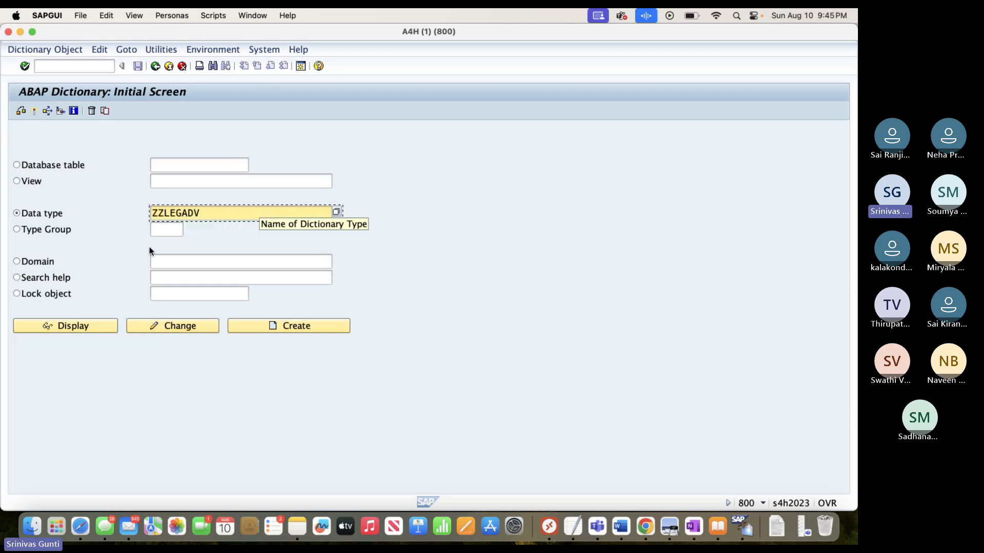
pyautogui.click(285, 328)
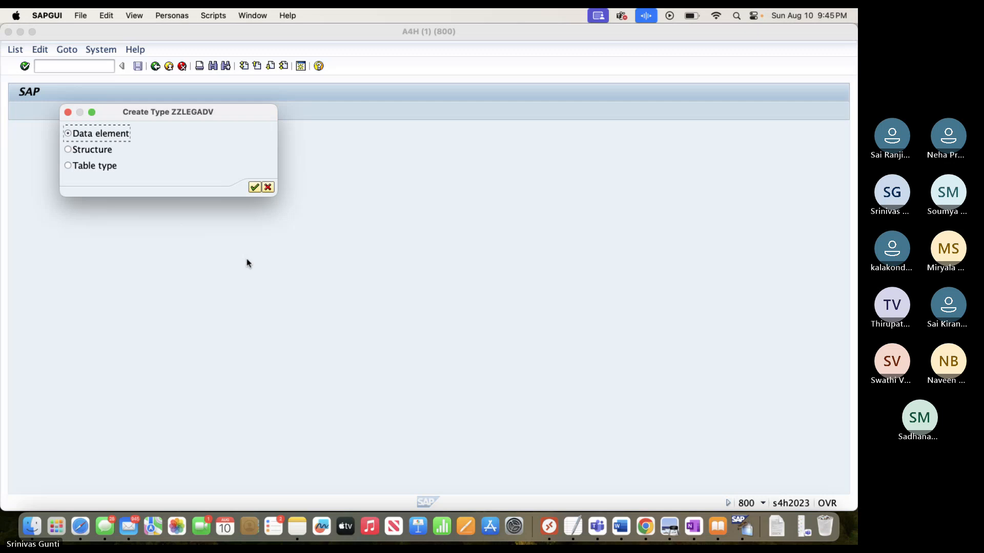
pyautogui.click(254, 188)
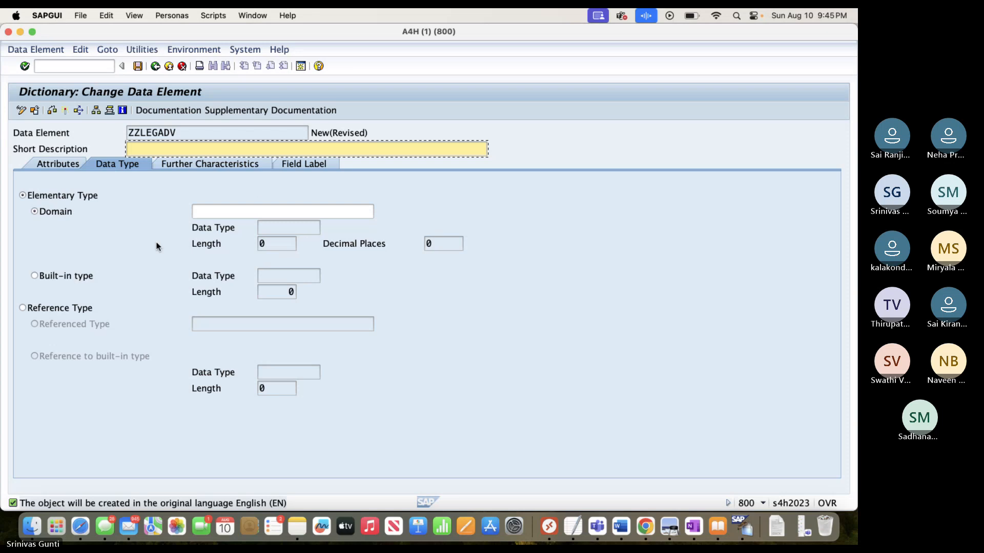
# Base the data element on a built-in type and enter the short description Custom field Legal Adv
pyautogui.click(35, 277)
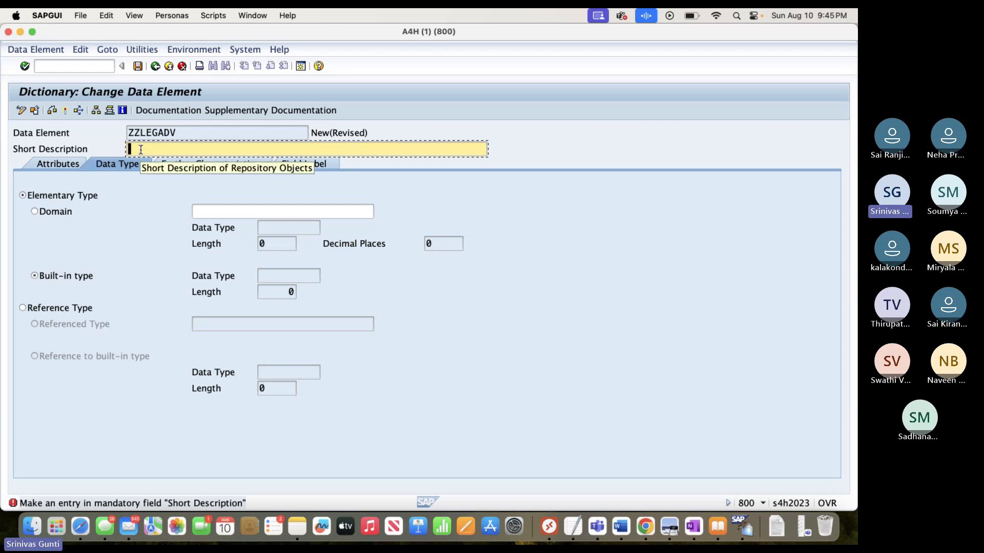
pyautogui.write('Suitom Fiel')
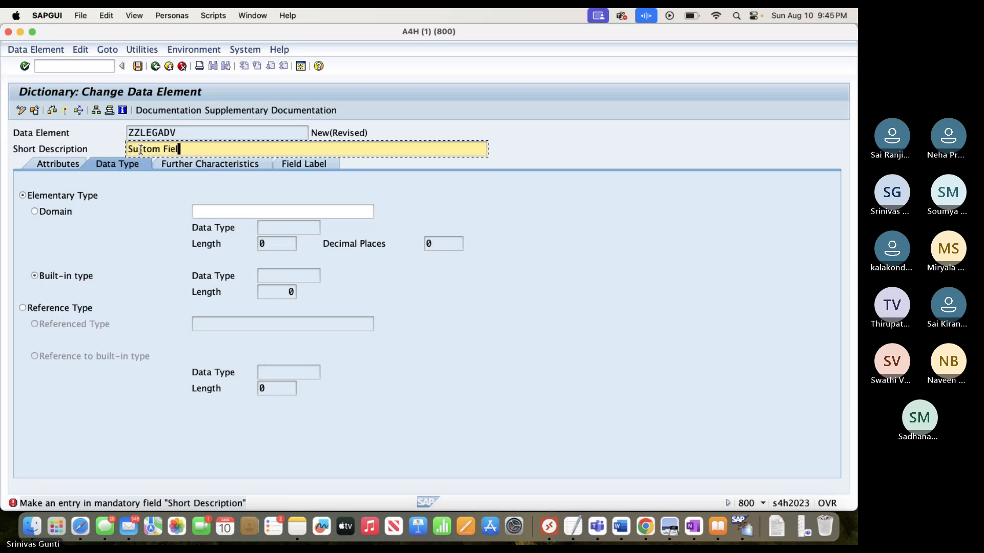
pyautogui.press('BackSpace')
pyautogui.press('BackSpace')
pyautogui.press('BackSpace')
pyautogui.press('BackSpace')
pyautogui.press('BackSpace')
pyautogui.press('BackSpace')
pyautogui.press('BackSpace')
pyautogui.press('BackSpace')
pyautogui.press('BackSpace')
pyautogui.press('BackSpace')
pyautogui.write('Custom field Legal Adv')
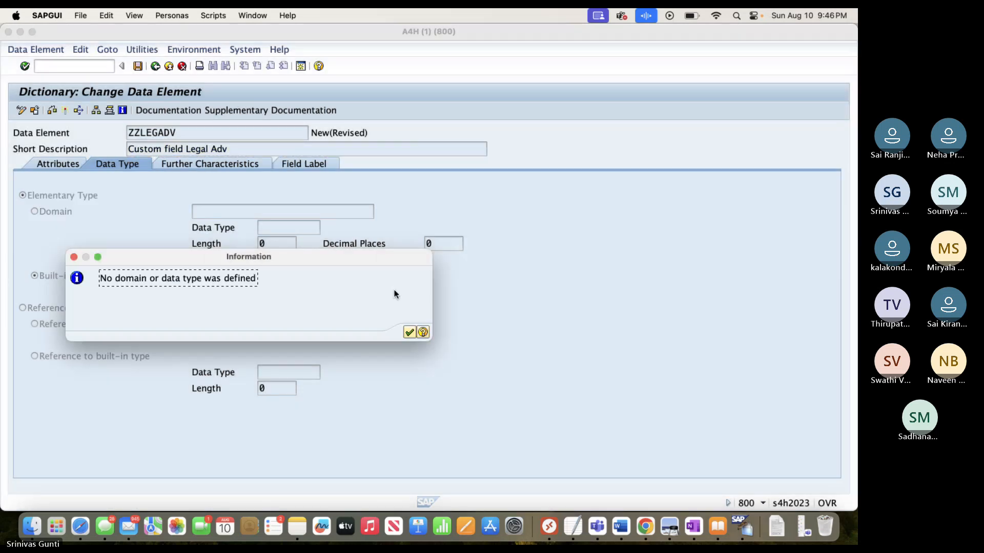
pyautogui.click(409, 333)
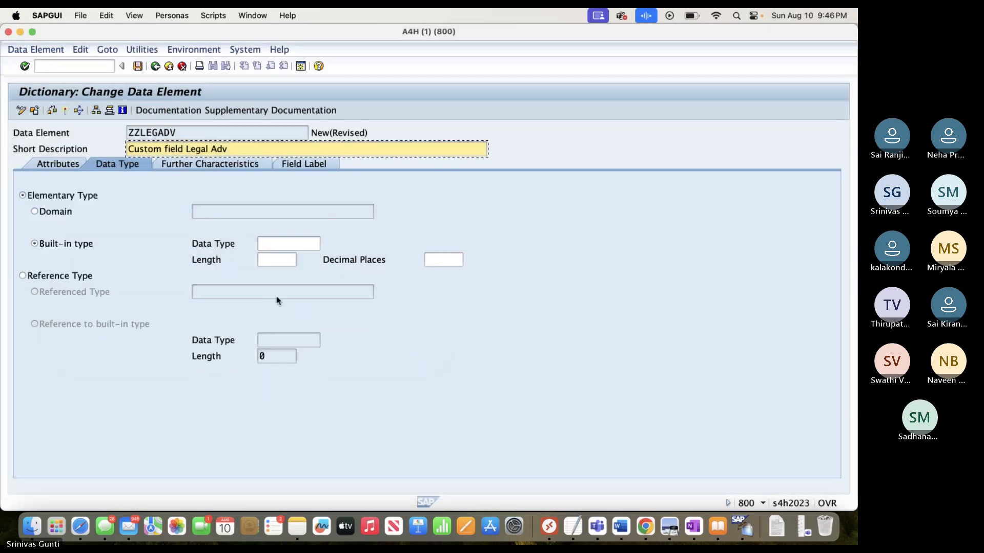
# Set the built-in data type to CHAR with length 30
pyautogui.click(278, 244)
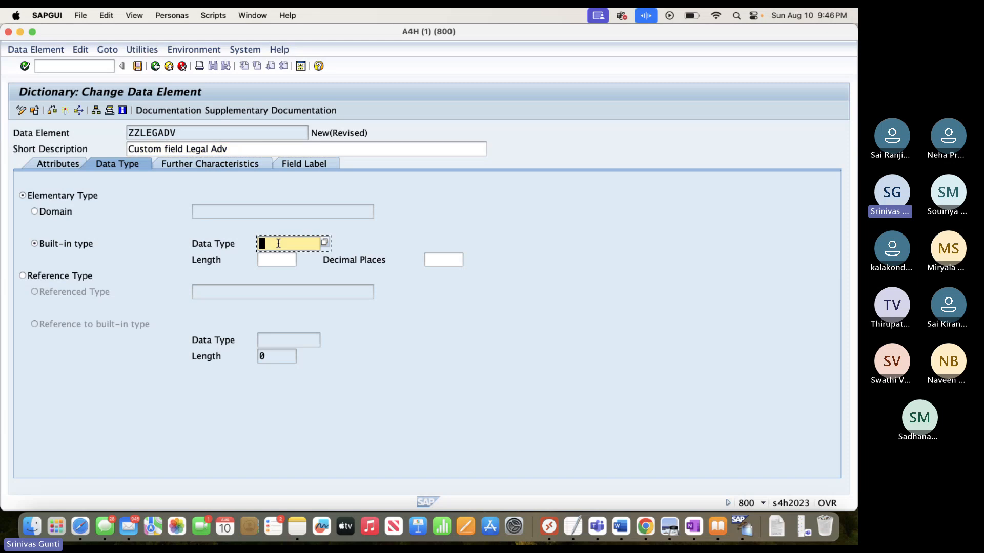
pyautogui.write('Char')
pyautogui.click(268, 262)
pyautogui.write('30')
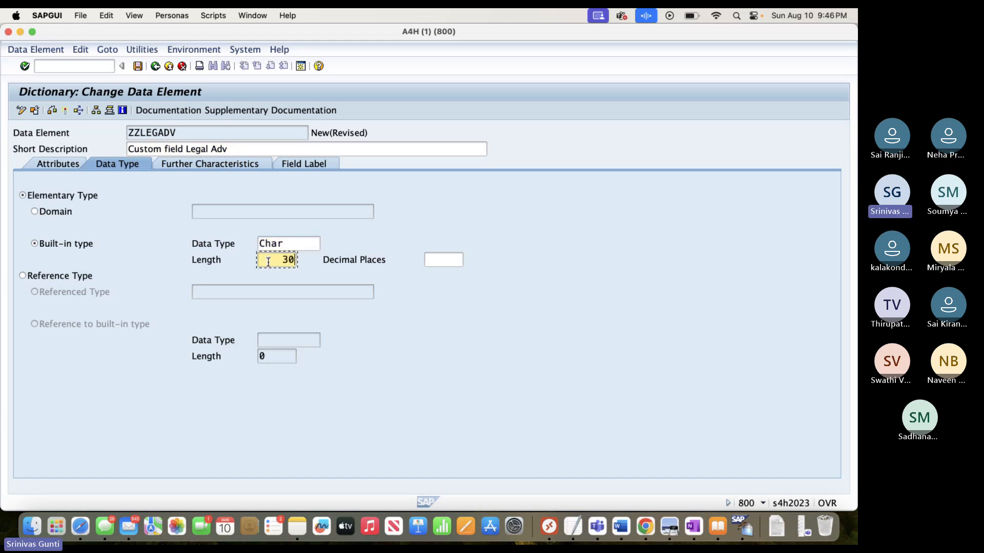
pyautogui.press('Return')
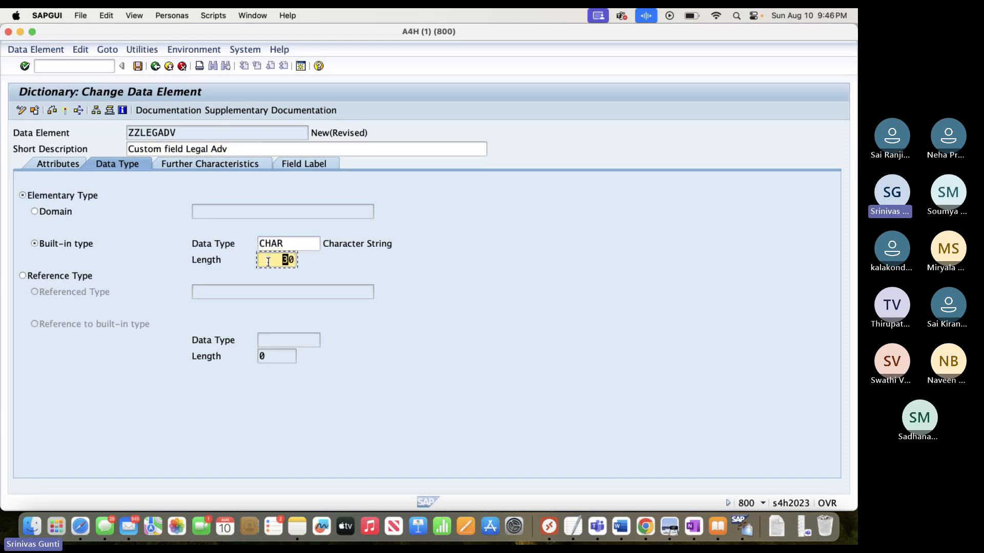
# Turn on the Change Document option in the data element's further characteristics
pyautogui.click(301, 165)
pyautogui.click(223, 168)
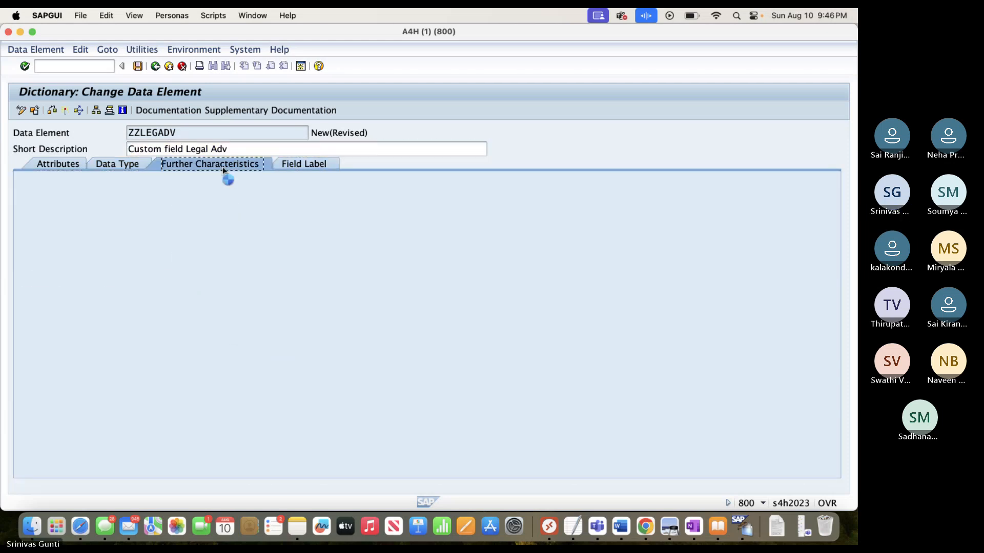
pyautogui.click(23, 325)
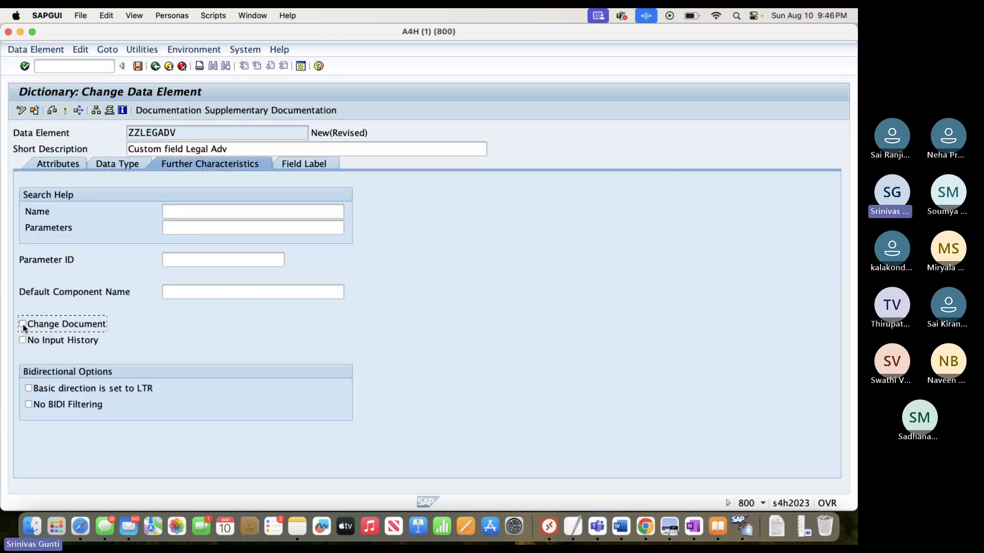
# Enter Legal Adv as the short field label and Legal Advisor as the medium field label
pyautogui.click(304, 166)
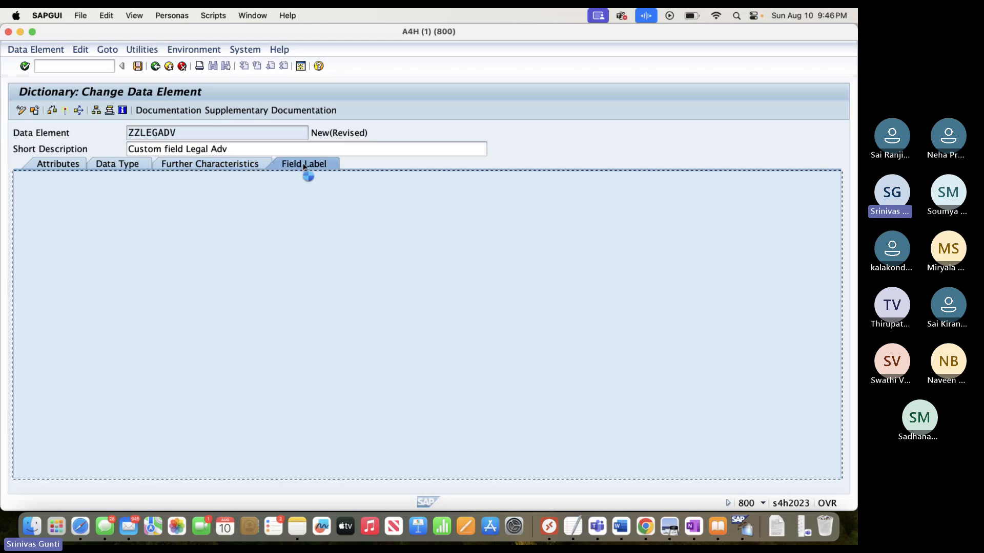
pyautogui.click(195, 212)
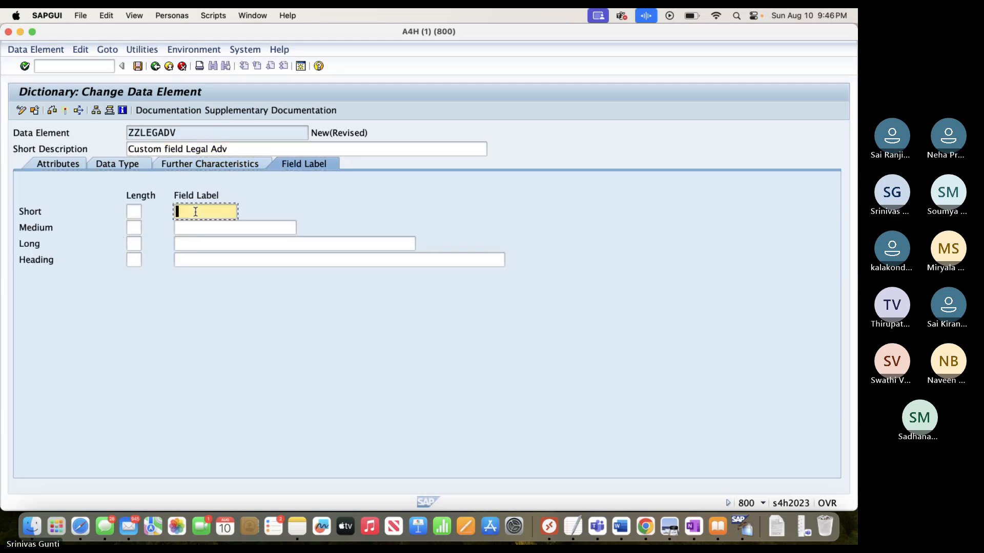
pyautogui.write('Legal Adv')
pyautogui.click(203, 231)
pyautogui.write('Legal')
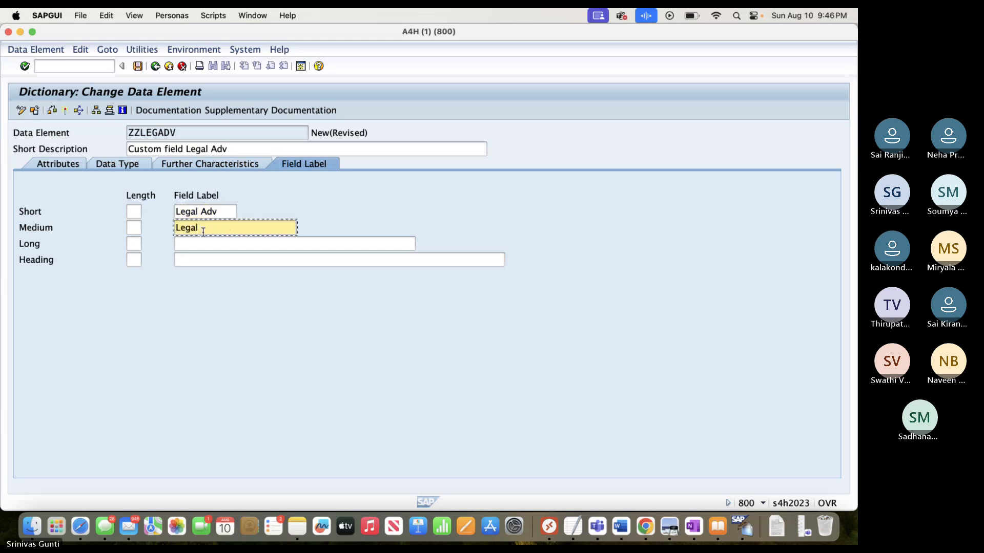
pyautogui.write('Advisor')
# Copy the medium label Legal Advisor into the long and heading labels and confirm the entries
pyautogui.moveTo(236, 228); pyautogui.dragTo(147, 228)
pyautogui.press('super+c')
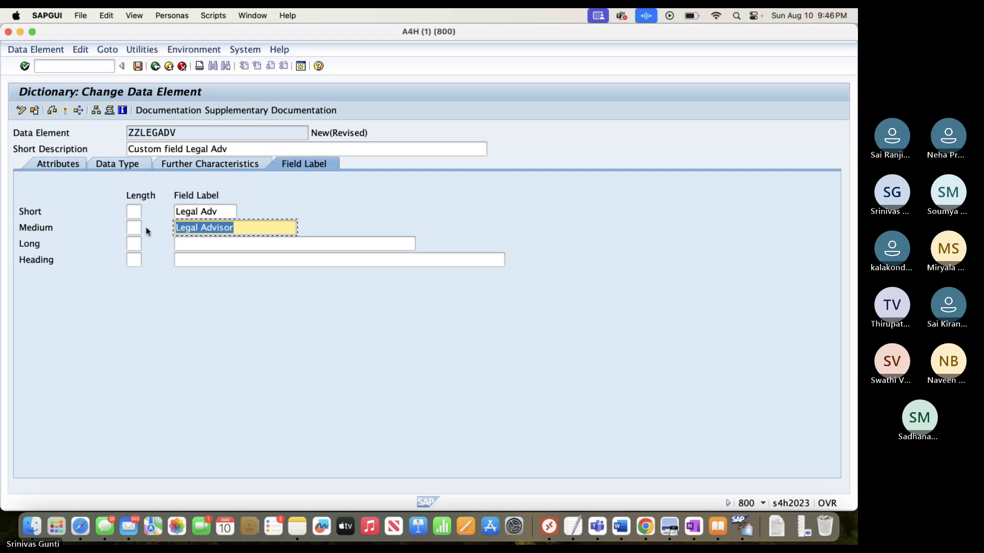
pyautogui.click(209, 245)
pyautogui.press('super+v')
pyautogui.click(247, 260)
pyautogui.press('super+v')
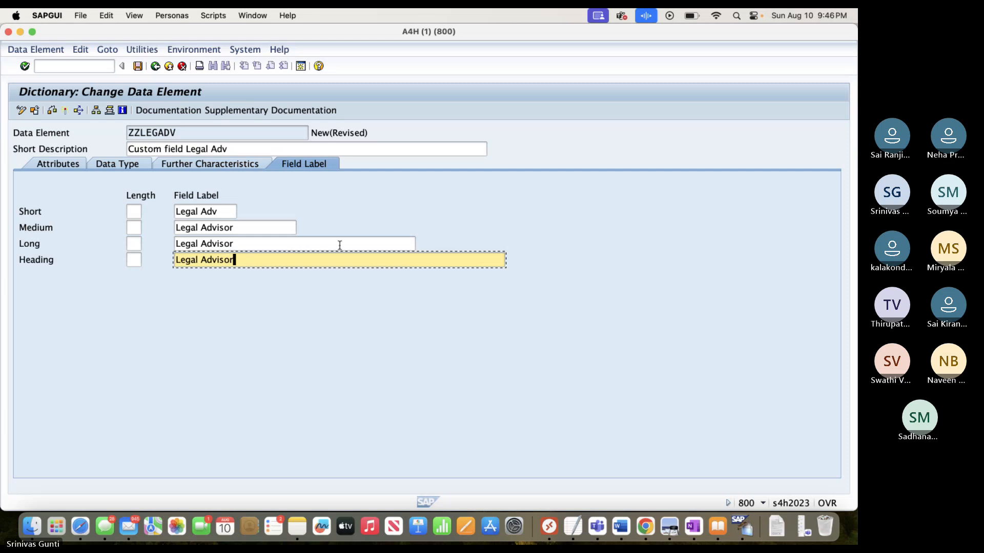
pyautogui.press('Return')
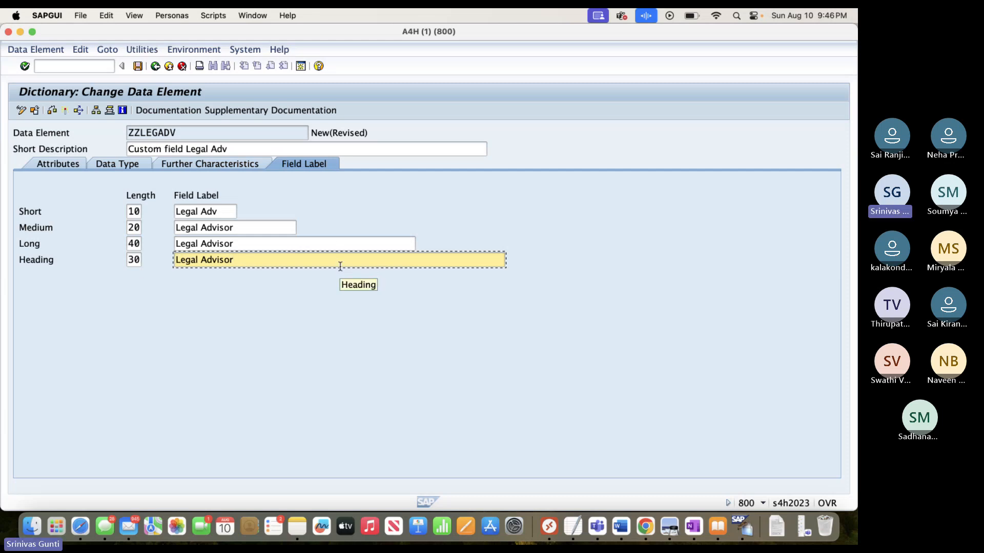
# Check the data element, saving it as a local object, and activate it
pyautogui.click(53, 112)
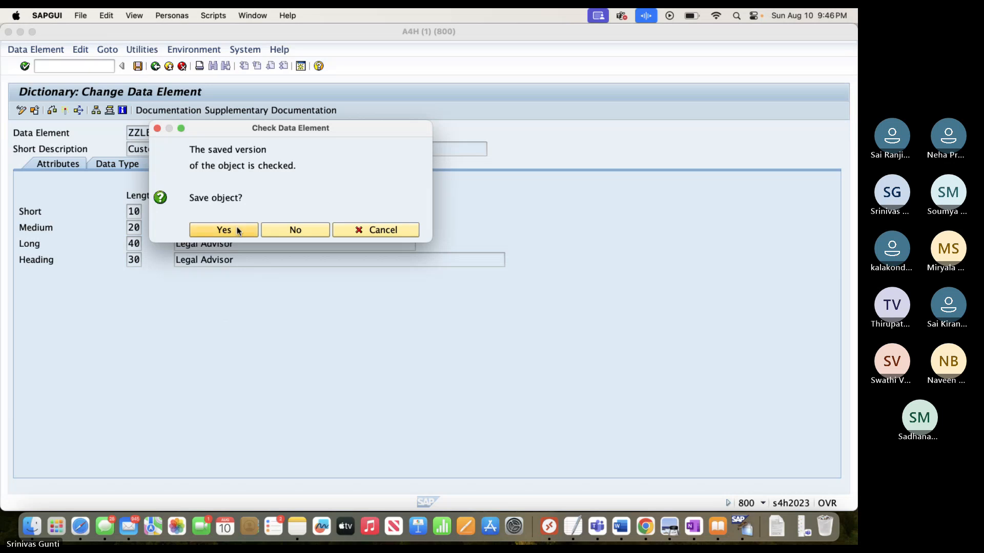
pyautogui.click(235, 230)
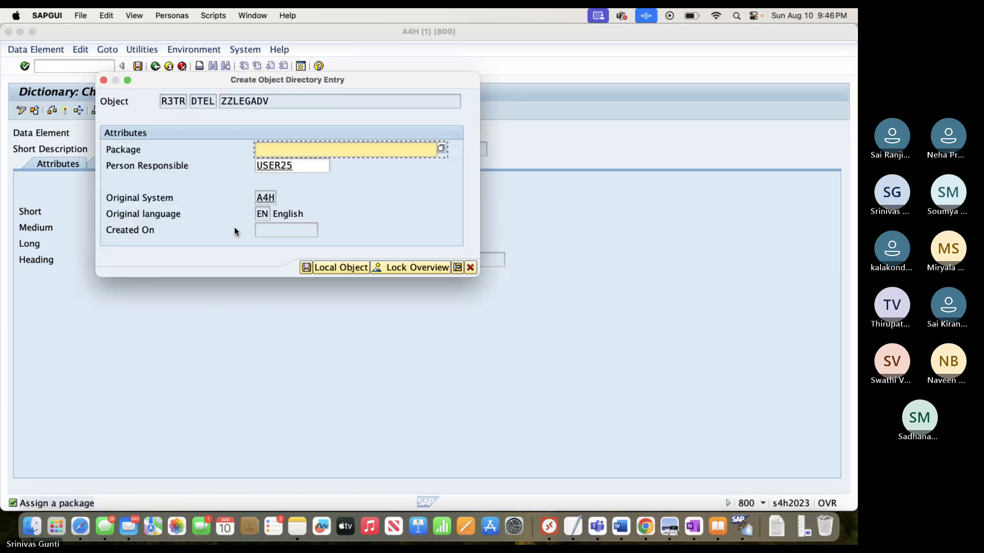
pyautogui.click(339, 268)
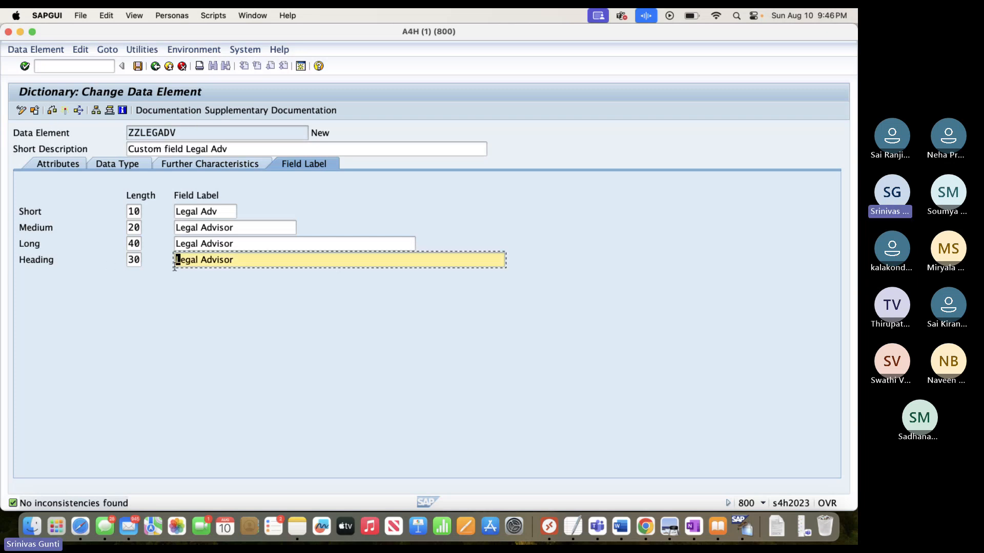
pyautogui.click(66, 111)
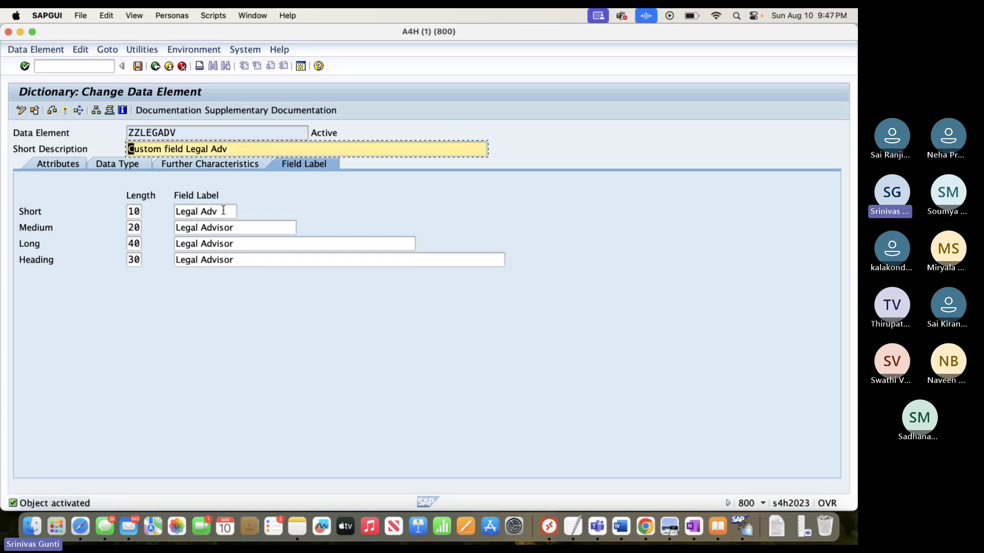
# Switch to the Data Model Extension document in Chrome and review the instructions for adding the entity in data model BP
pyautogui.click(645, 527)
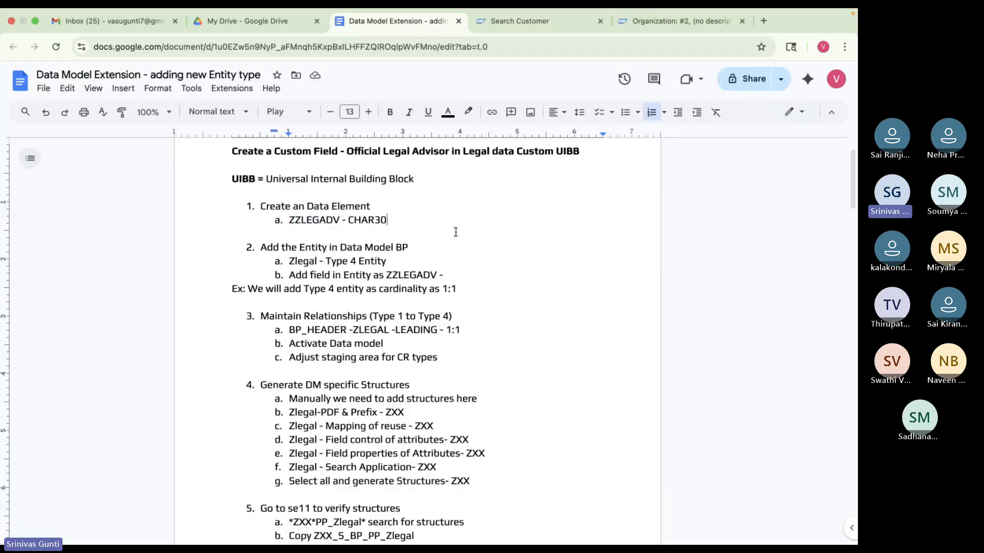
pyautogui.scroll(-2, 249, 211)
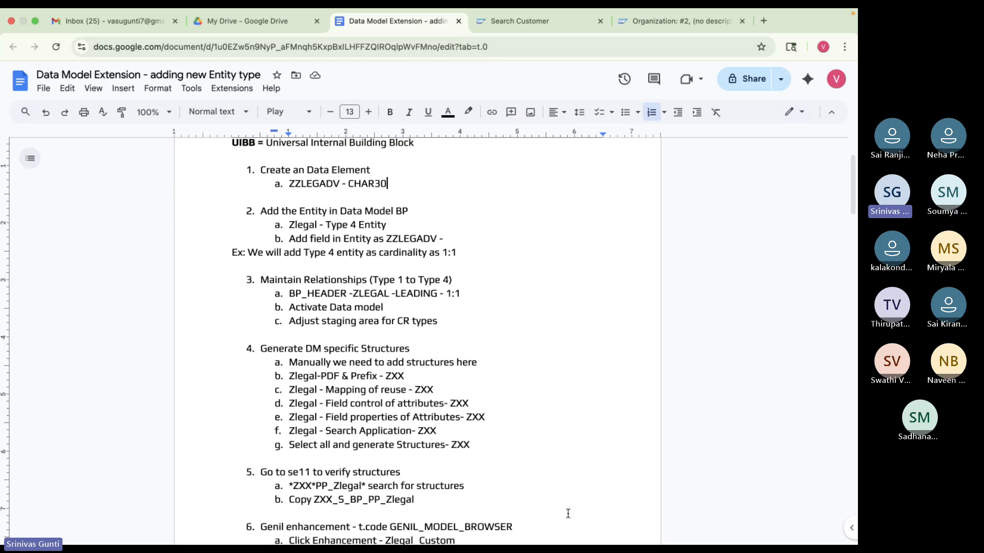
pyautogui.moveTo(626, 532)
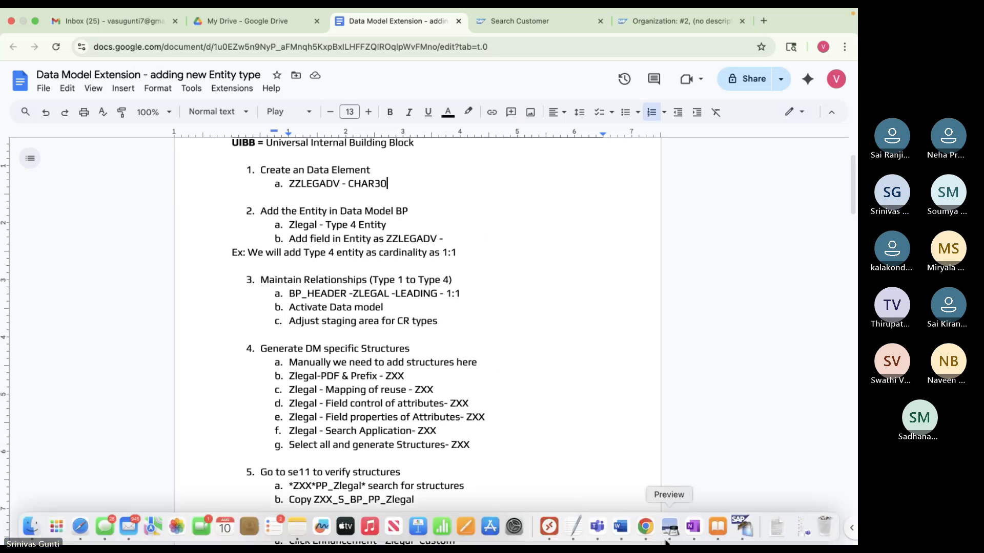
# Switch back to SAP GUI, leave the data element and open the Master Data Governance customizing with transaction mdgimg
pyautogui.click(752, 533)
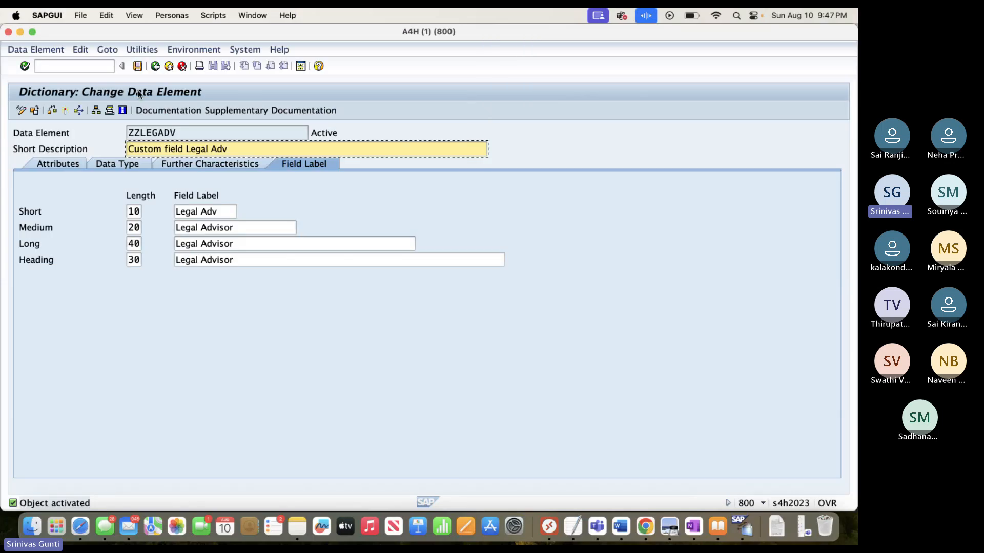
pyautogui.click(73, 60)
pyautogui.write('/n')
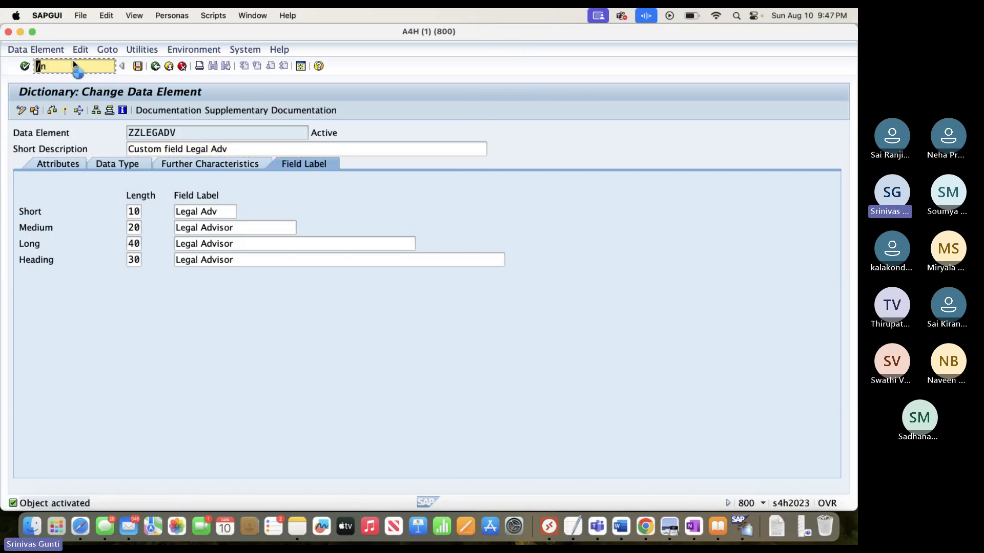
pyautogui.press('Return')
pyautogui.write('mdgimg')
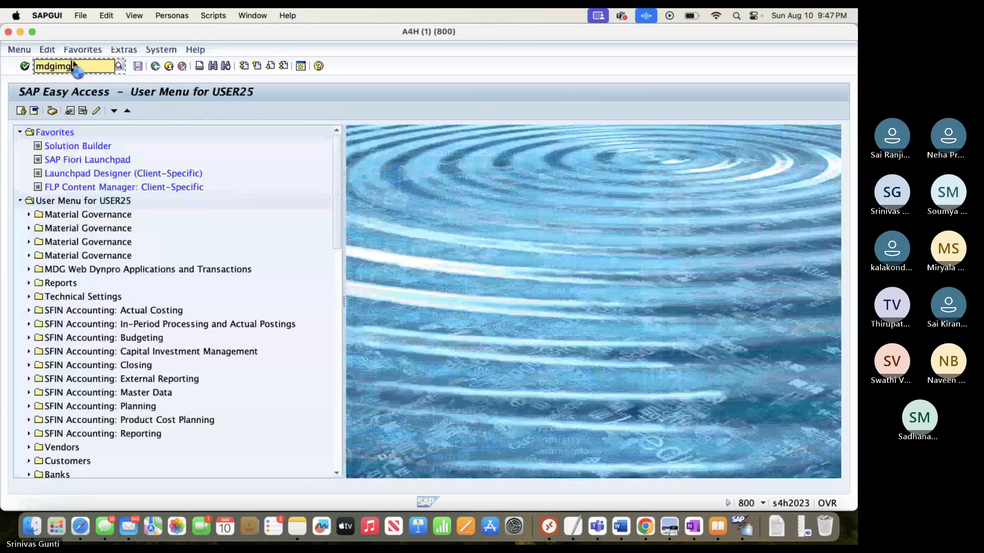
pyautogui.press('Return')
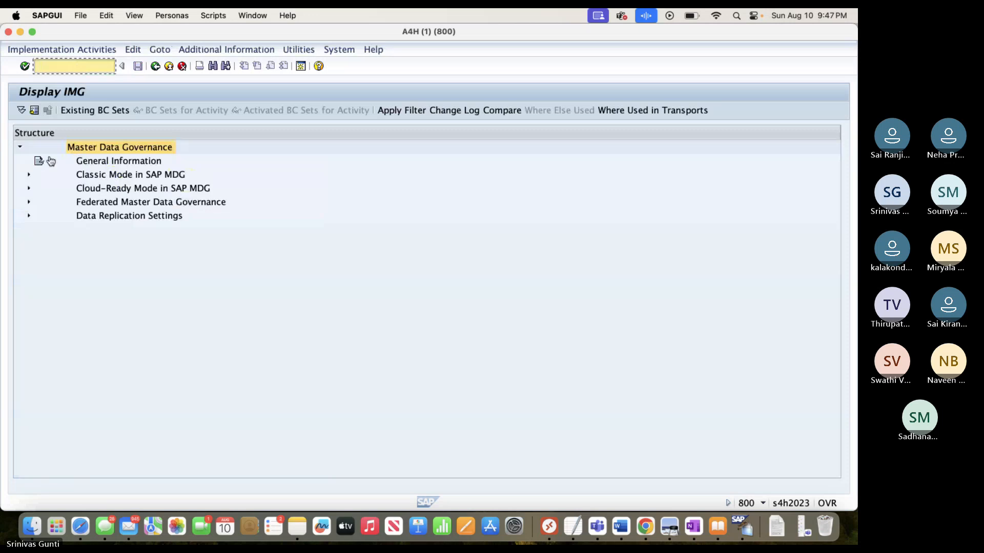
# Open the Edit Data Model activity under Classic Mode, Central Governance, General Settings, Data Modeling, and acknowledge the cross-client notice
pyautogui.click(29, 174)
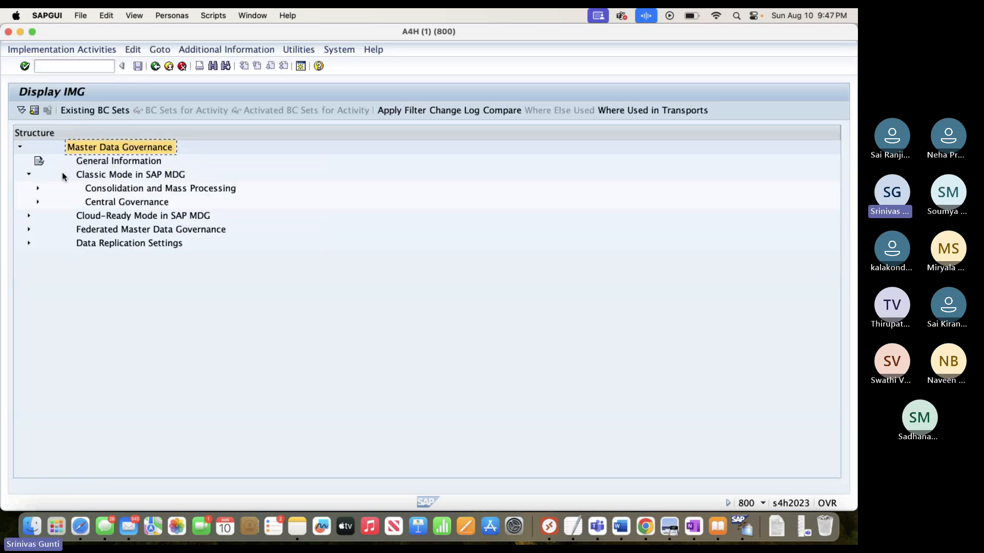
pyautogui.click(38, 203)
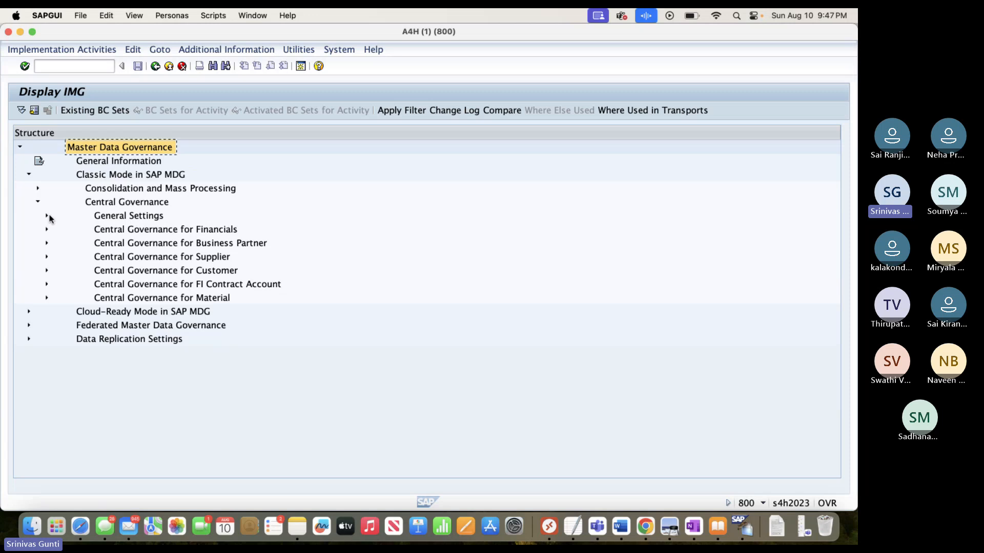
pyautogui.click(46, 216)
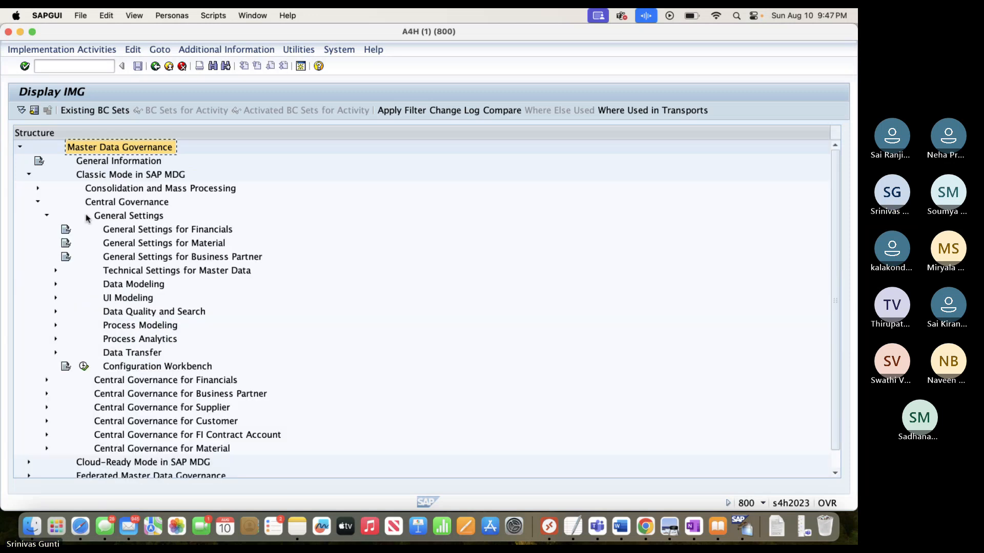
pyautogui.click(55, 284)
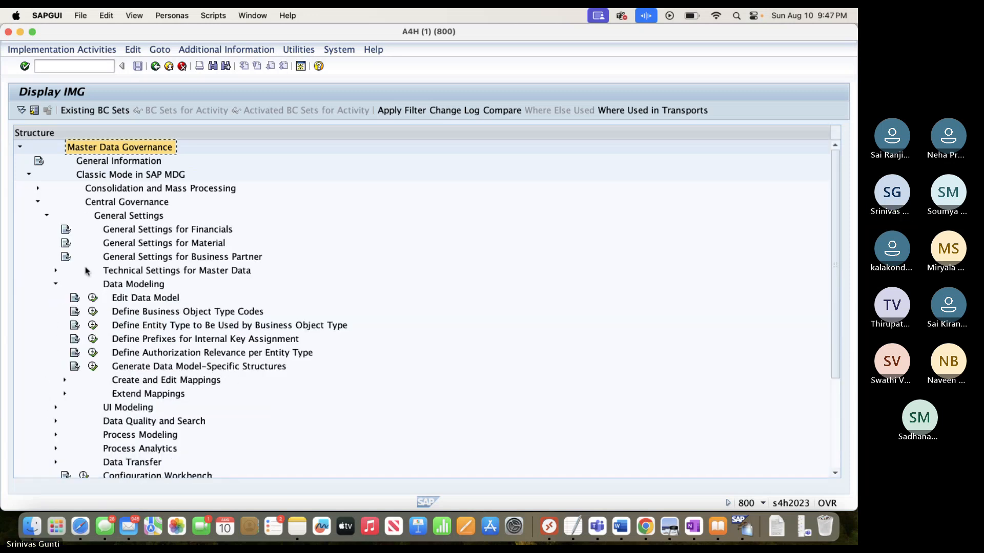
pyautogui.click(93, 298)
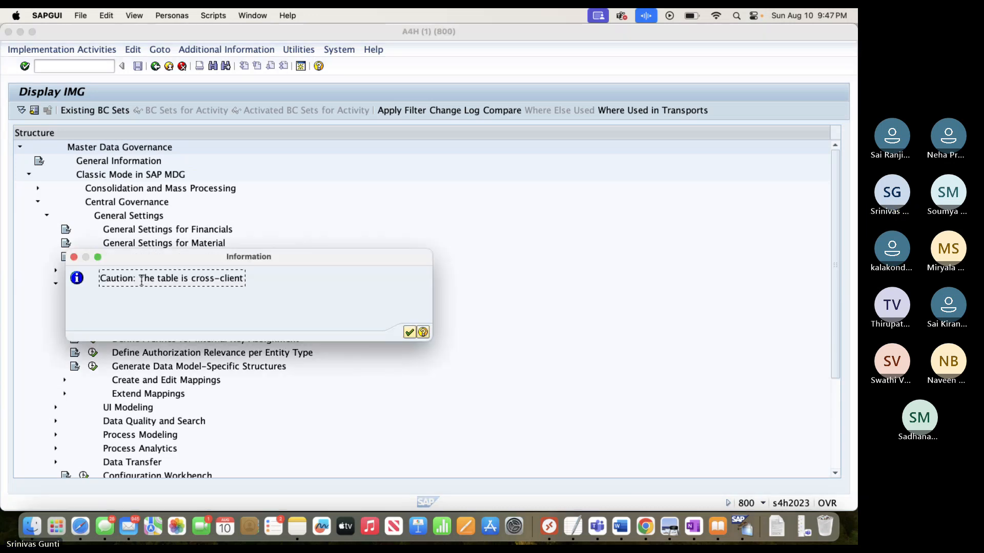
pyautogui.click(410, 333)
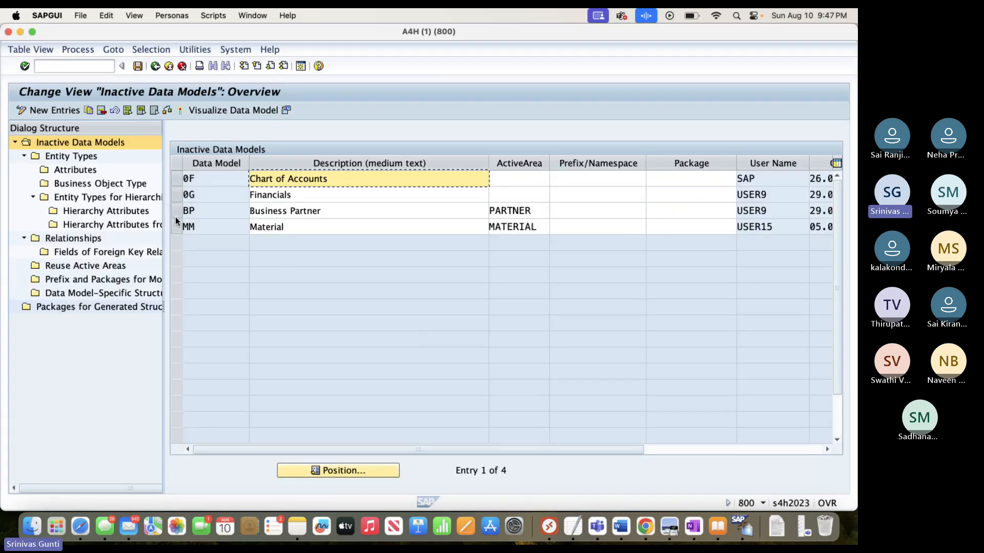
# Open the entity types of the BP Business Partner data model and start a new entry
pyautogui.click(175, 211)
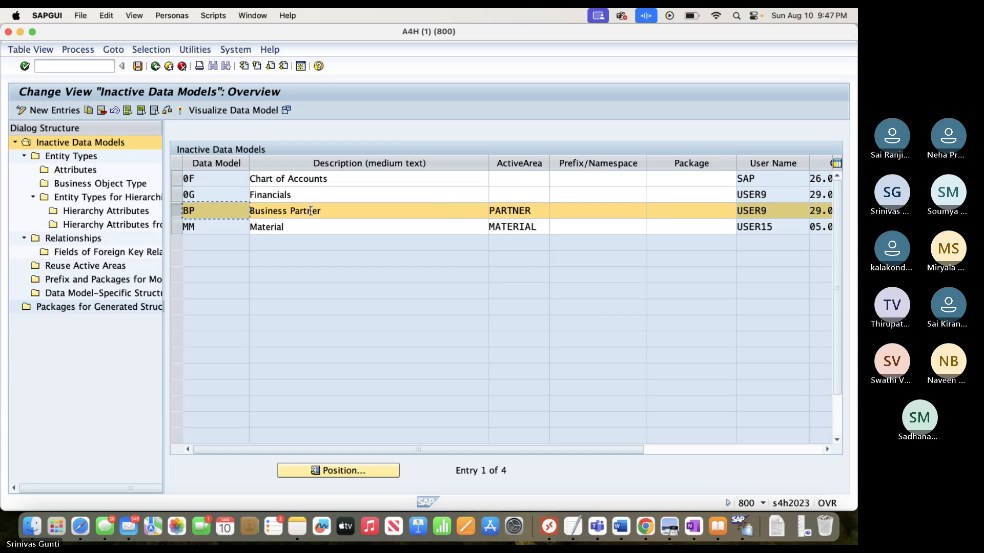
pyautogui.doubleClick(70, 158)
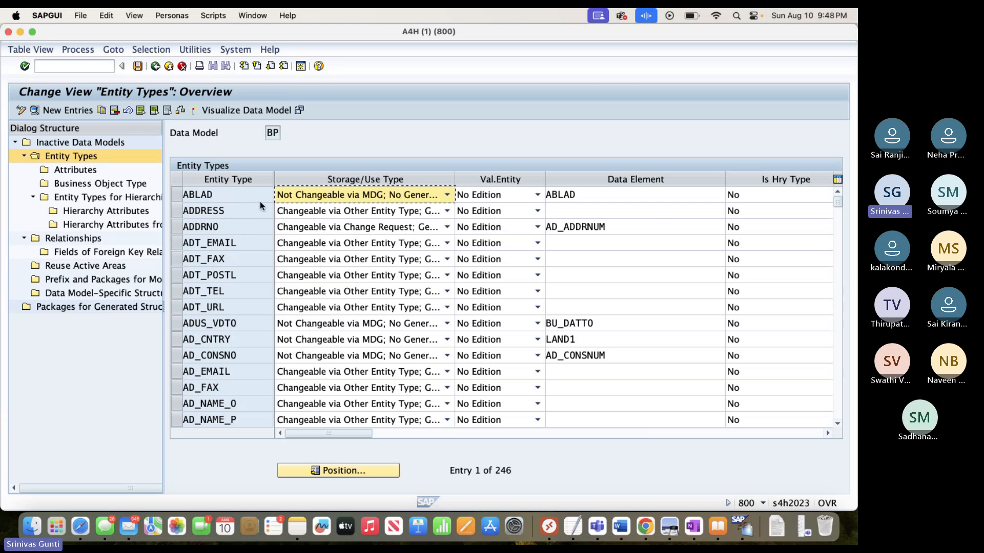
pyautogui.click(75, 114)
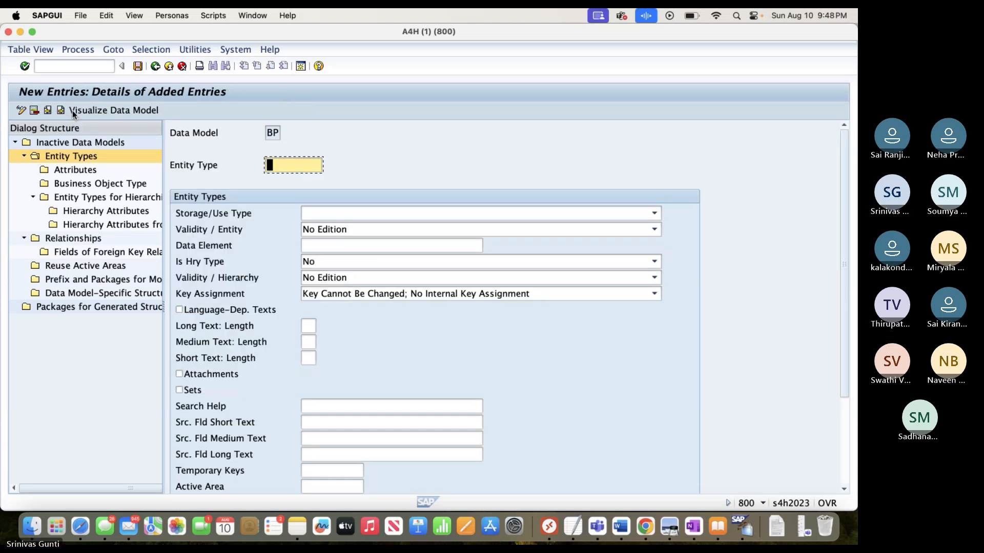
# Copy the name ZZLEGADV from the Chrome document and enter it as the entity type in SAP GUI
pyautogui.click(644, 526)
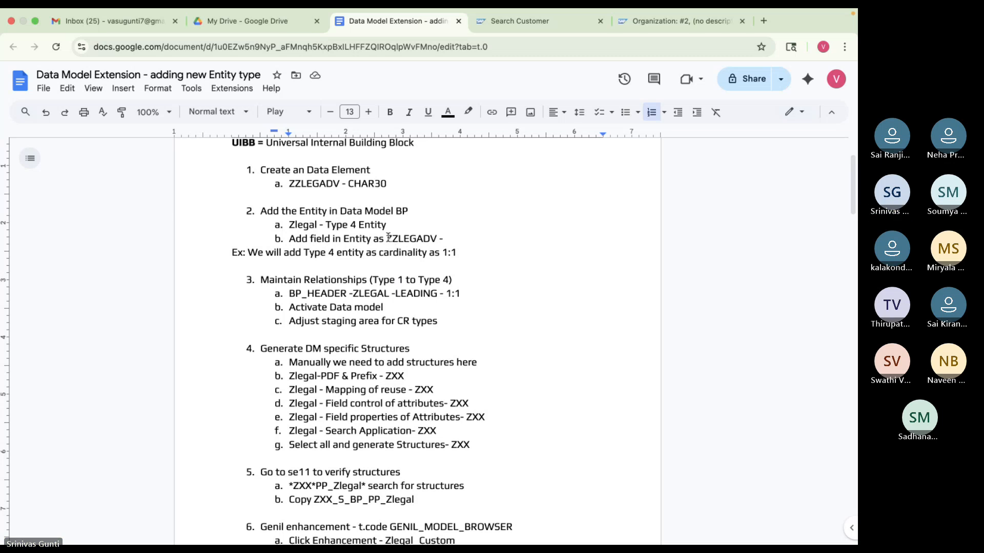
pyautogui.moveTo(387, 239); pyautogui.dragTo(436, 237)
pyautogui.press('super+c')
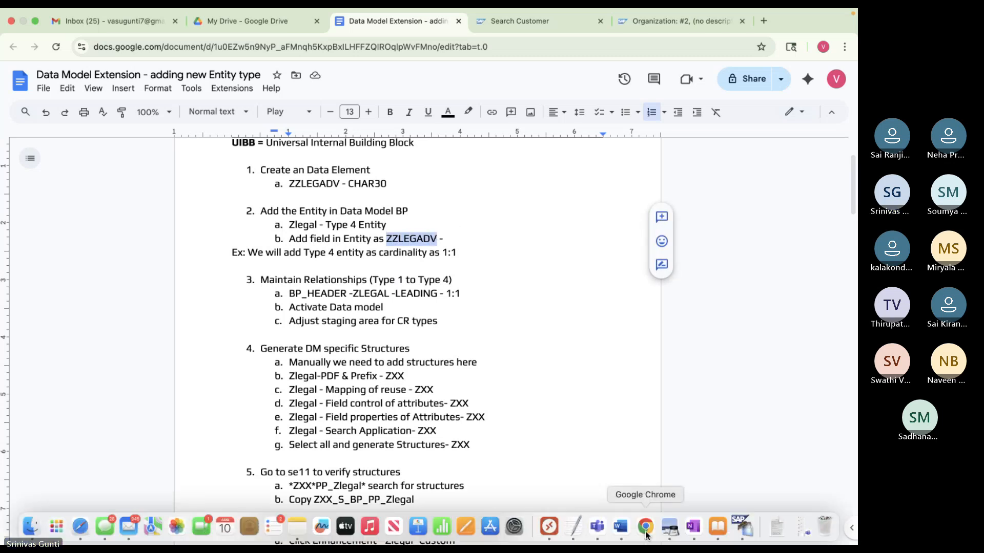
pyautogui.click(647, 533)
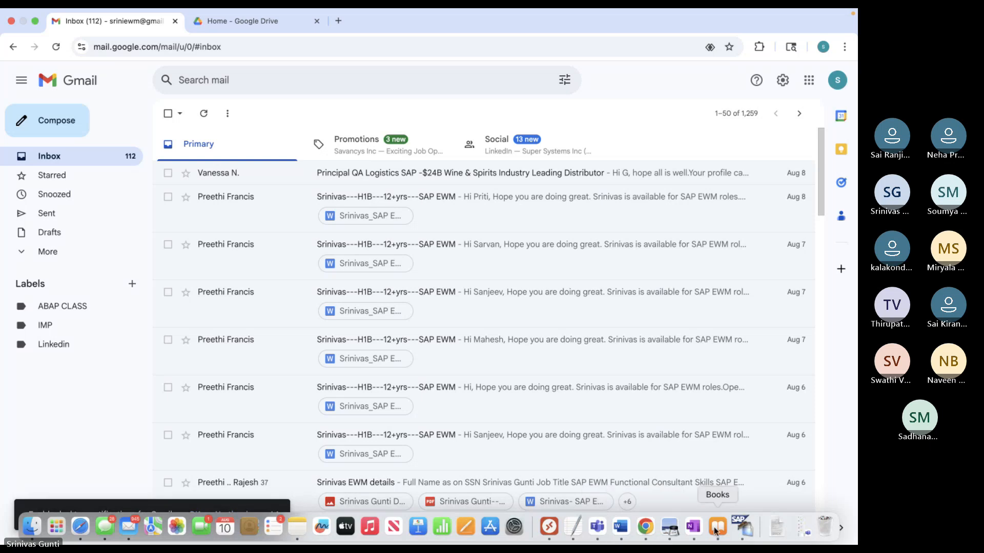
pyautogui.click(743, 528)
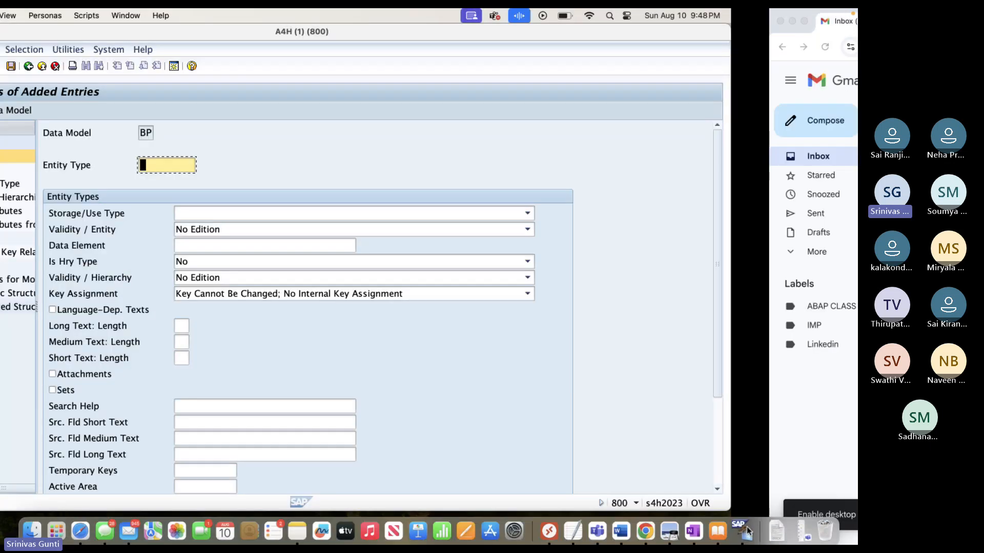
pyautogui.write('ZZLEGADV')
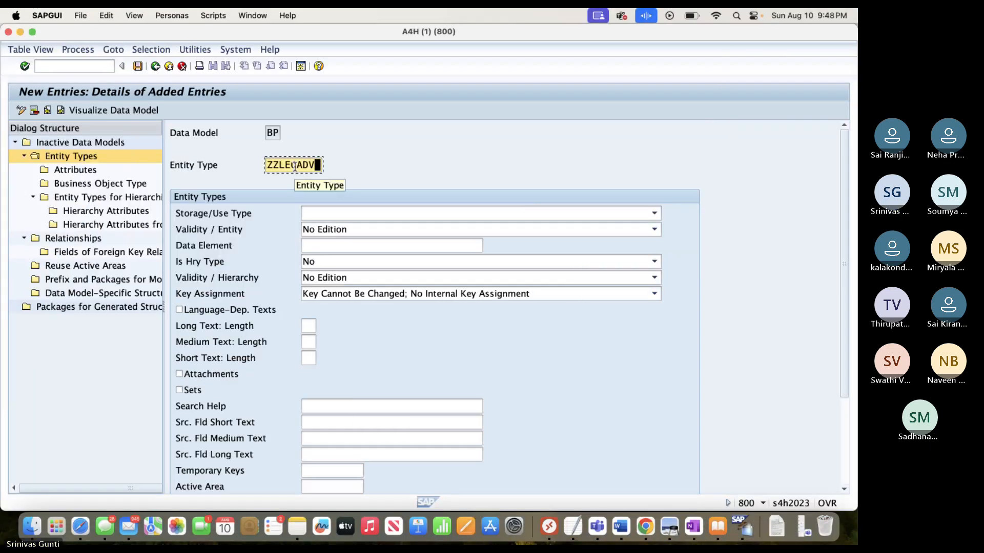
# Set the entity type's storage/use type to Changeable via Other Entity Type; Generated Database Tables
pyautogui.click(651, 218)
pyautogui.click(386, 263)
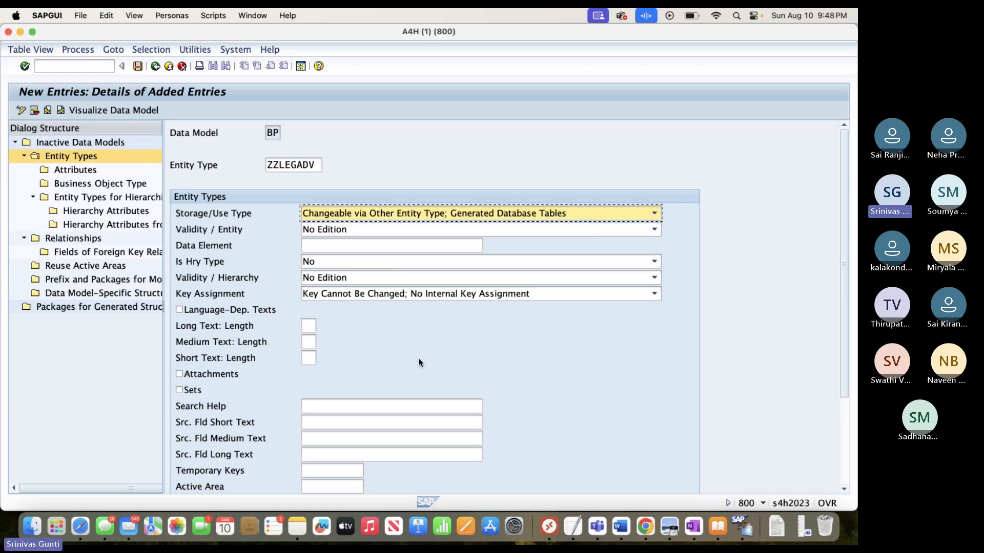
pyautogui.scroll(-3, 418, 357)
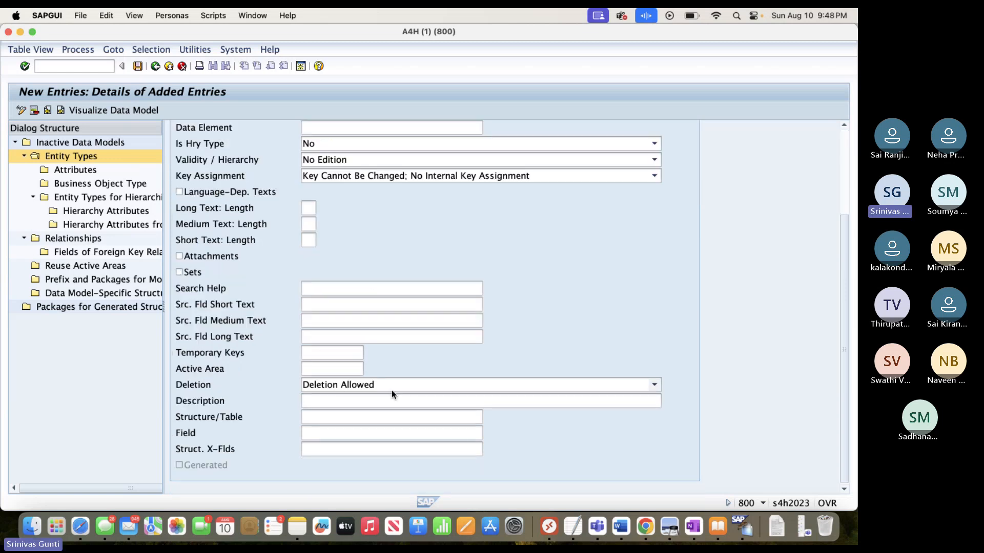
# Enter "Custom Entity Type - ZZ Legal" as the description of entity type ZZLEGADV
pyautogui.click(312, 398)
pyautogui.write('Cus')
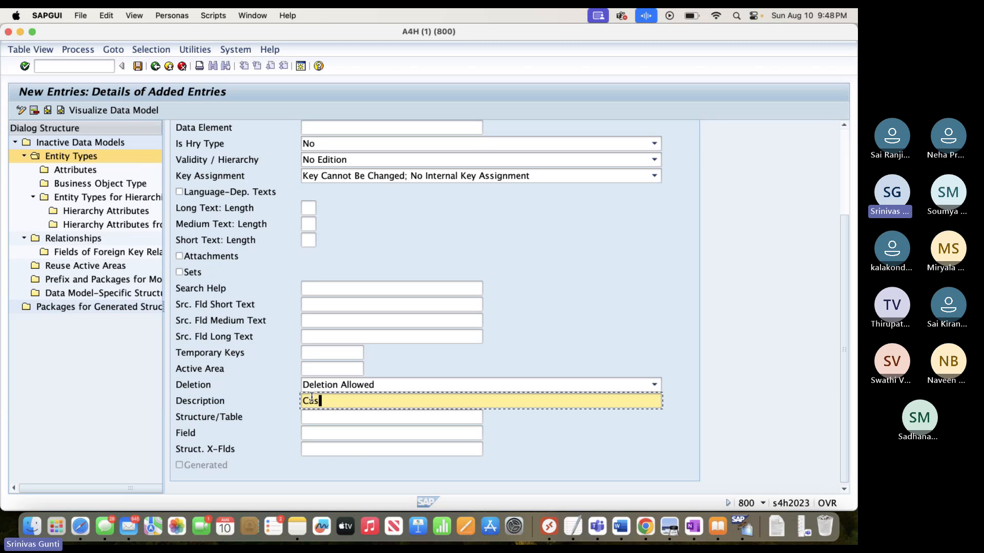
pyautogui.write('tom En')
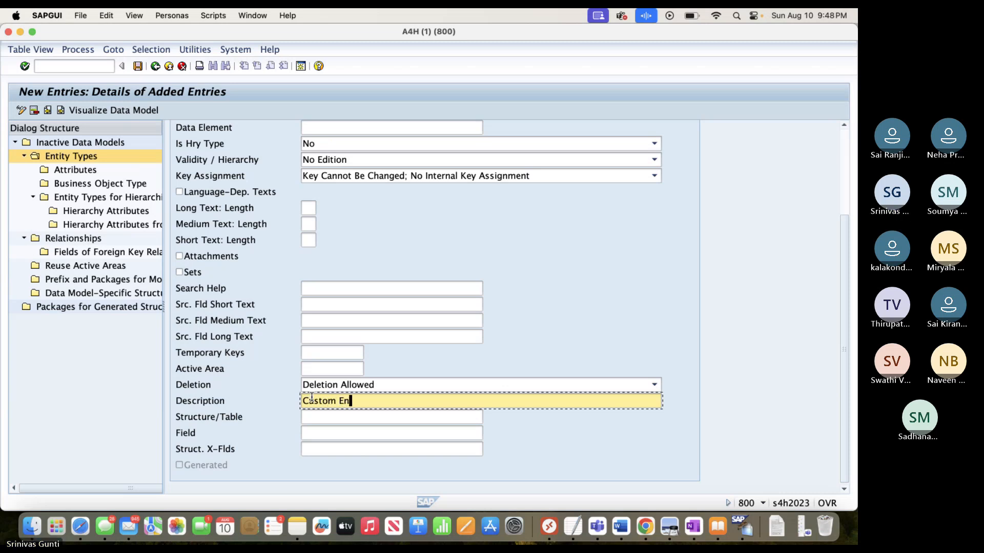
pyautogui.write('tity Type - ZZ Legal')
pyautogui.press('Return')
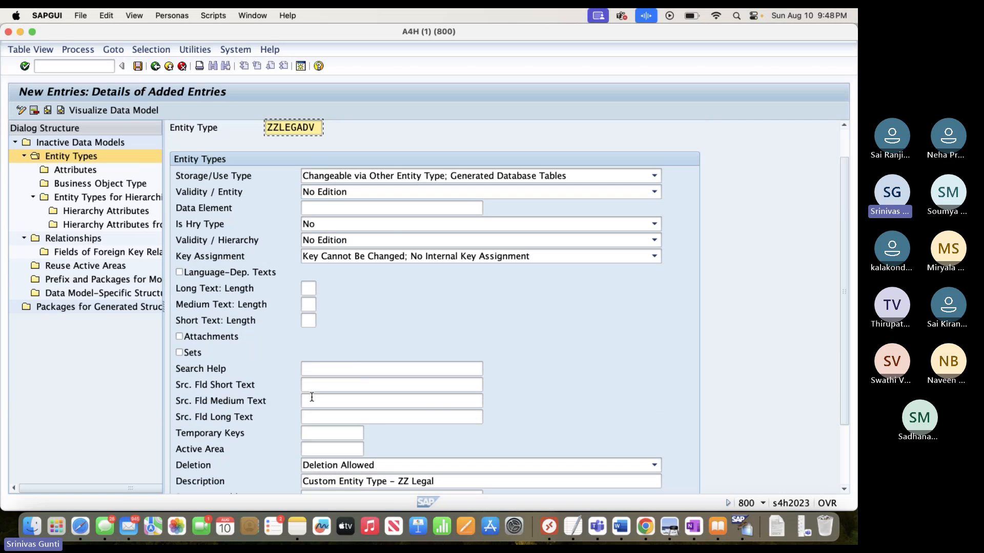
# Add an attribute ZZLEGADV with data element ZZLEGADV to the new entity type
pyautogui.click(74, 171)
pyautogui.doubleClick(74, 172)
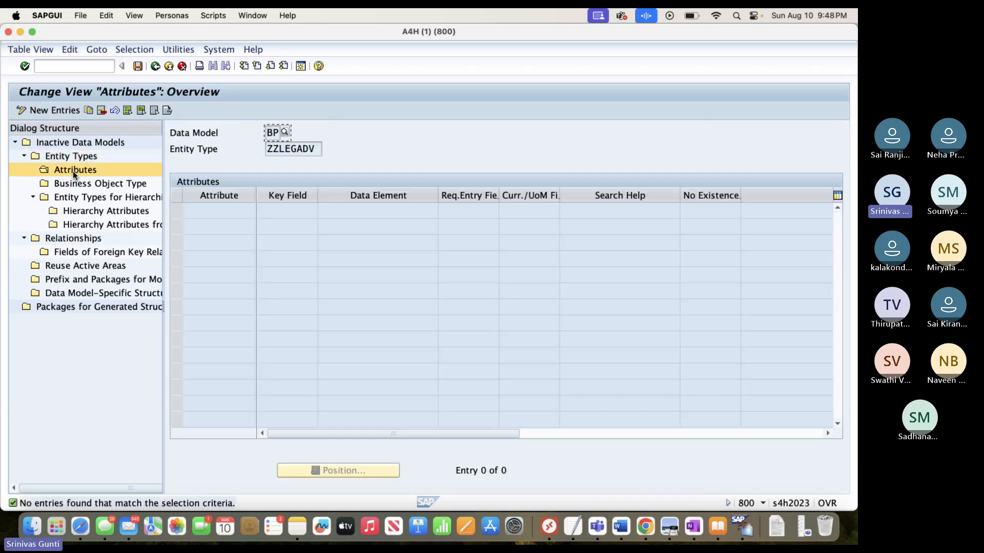
pyautogui.click(54, 110)
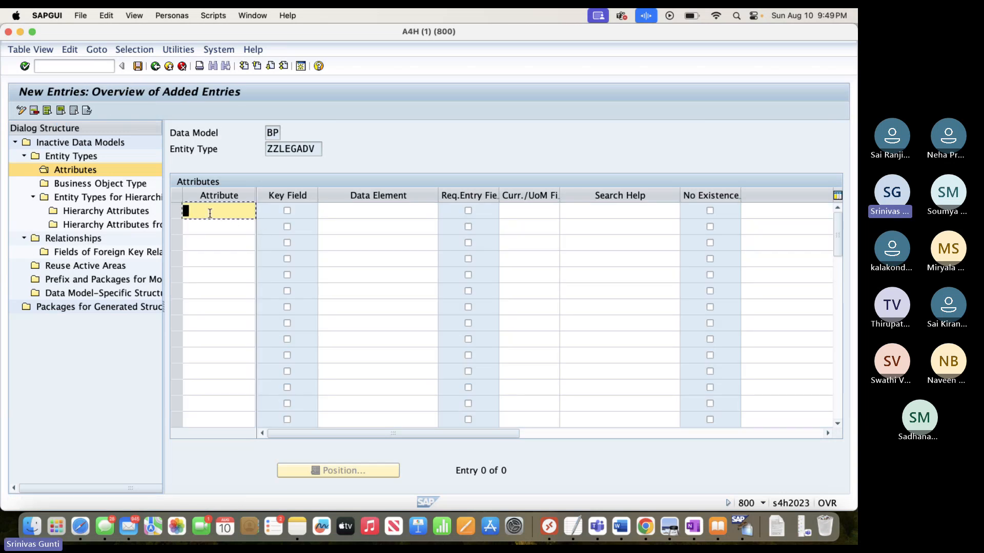
pyautogui.press('super+v')
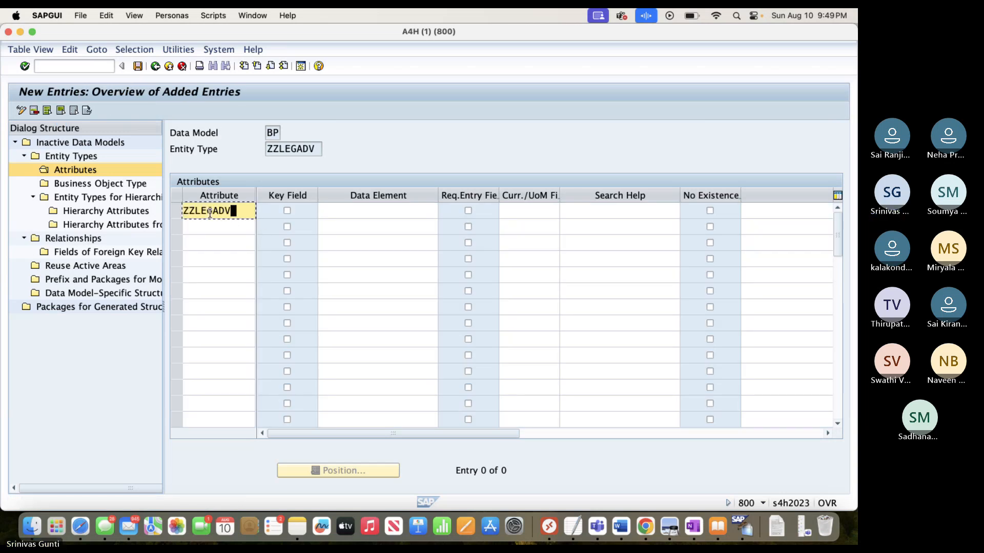
pyautogui.click(340, 211)
pyautogui.press('super+v')
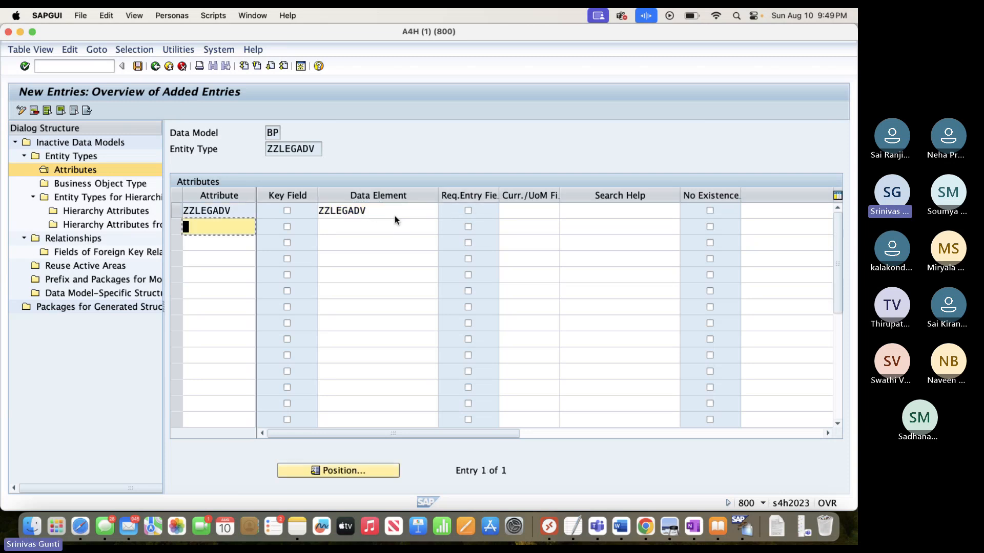
# Describe the ZZLEGADV attribute as "Custom Legal Adv"
pyautogui.click(764, 211)
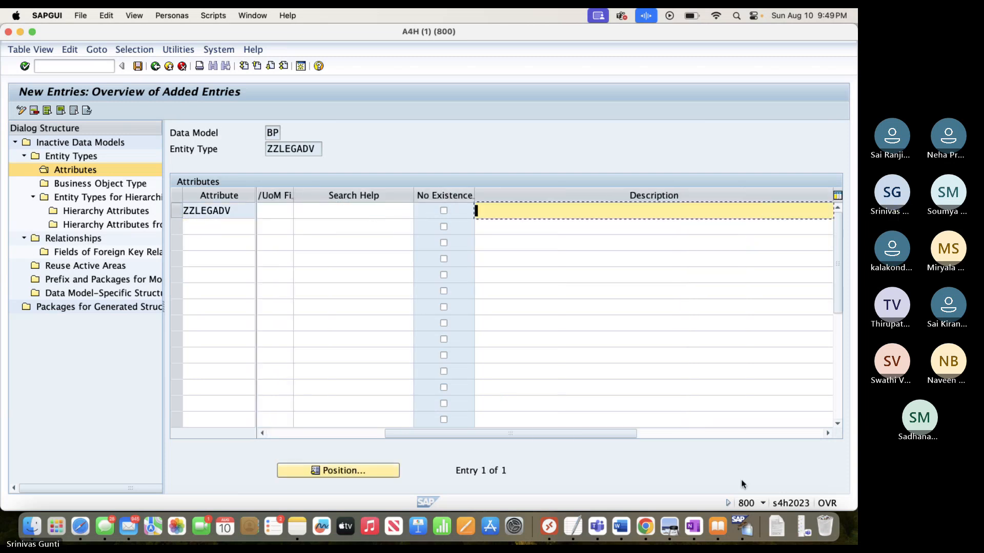
pyautogui.write('Custom Legal Entit')
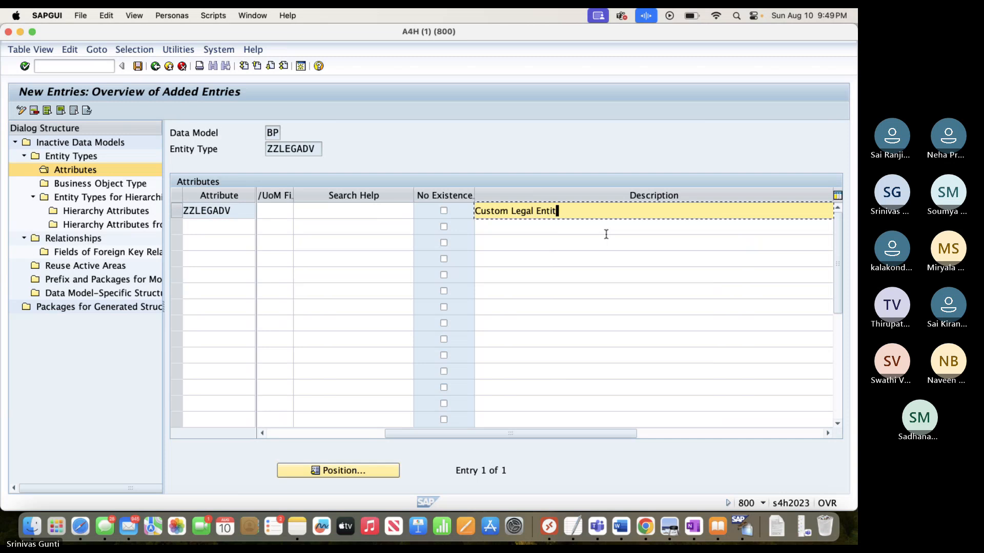
pyautogui.press('BackSpace')
pyautogui.press('BackSpace')
pyautogui.press('BackSpace')
pyautogui.press('BackSpace')
pyautogui.press('BackSpace')
pyautogui.write('Adv')
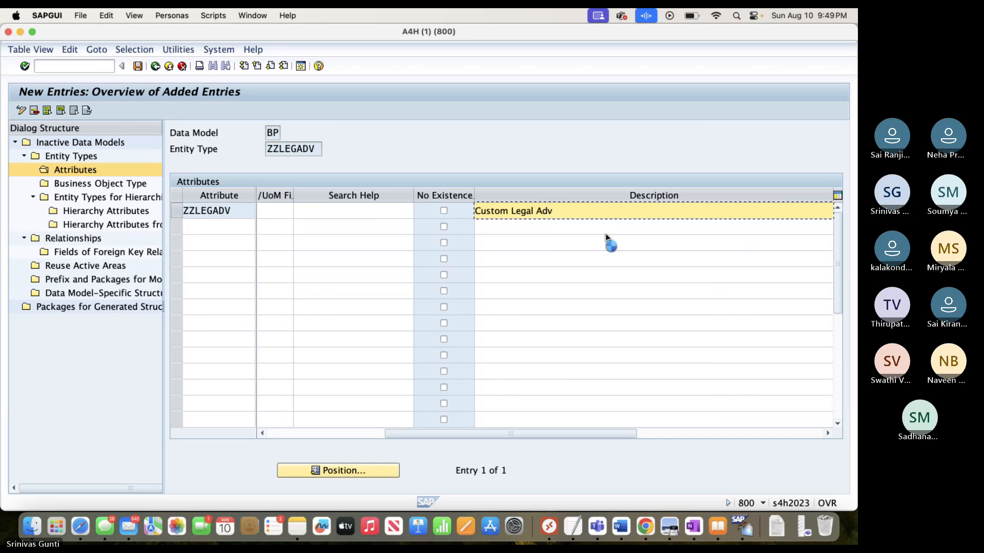
pyautogui.press('Tab')
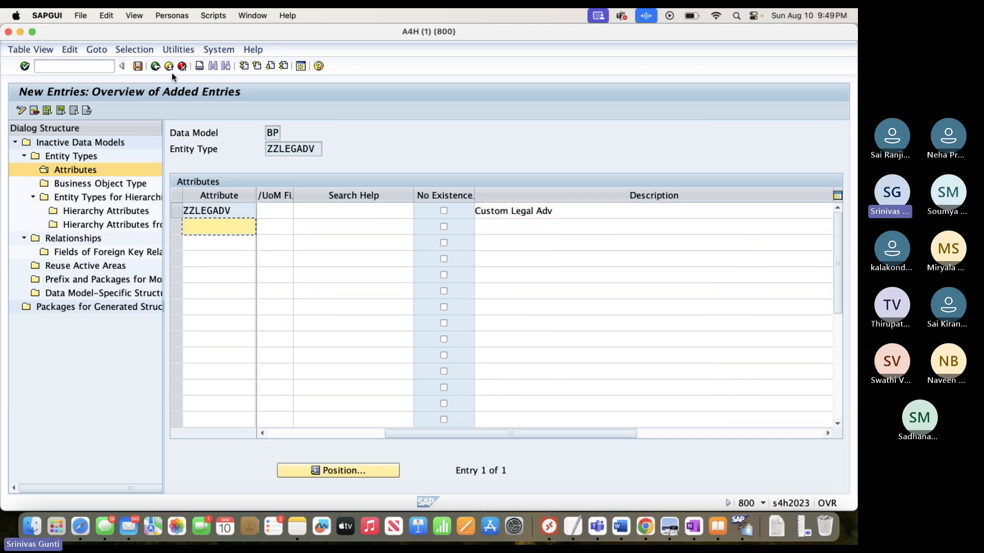
# Save the data model changes despite the issued messages, recording them in workbench request A4HK900057
pyautogui.click(137, 66)
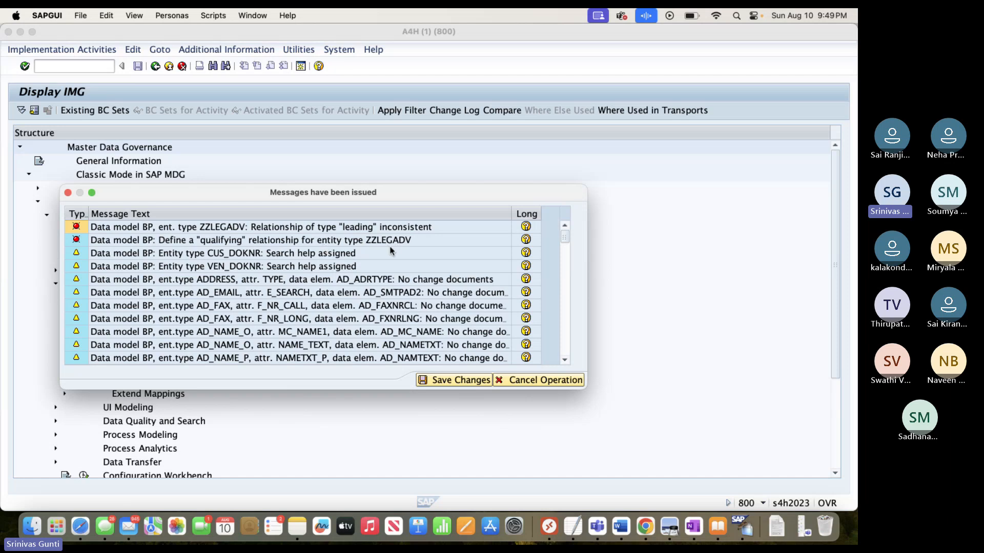
pyautogui.click(456, 382)
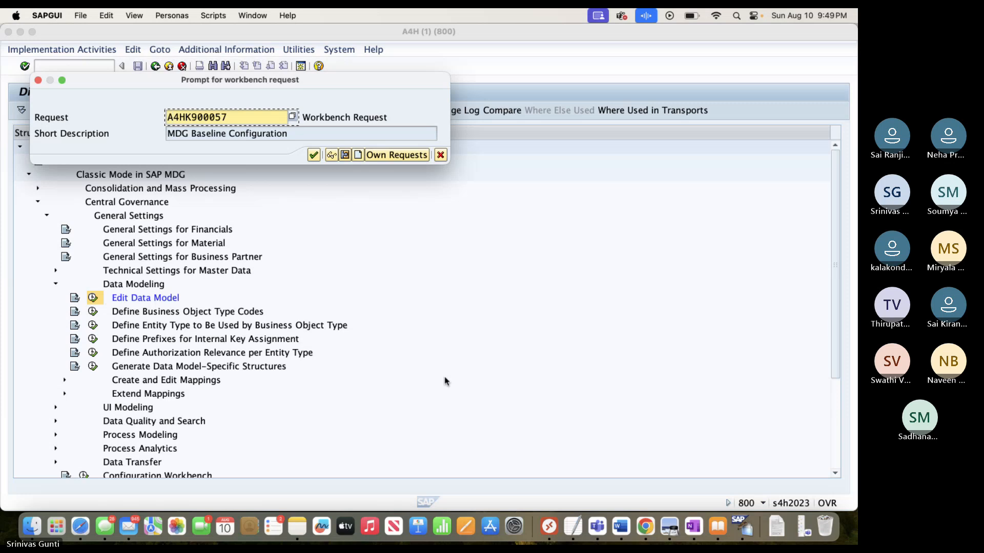
pyautogui.click(313, 155)
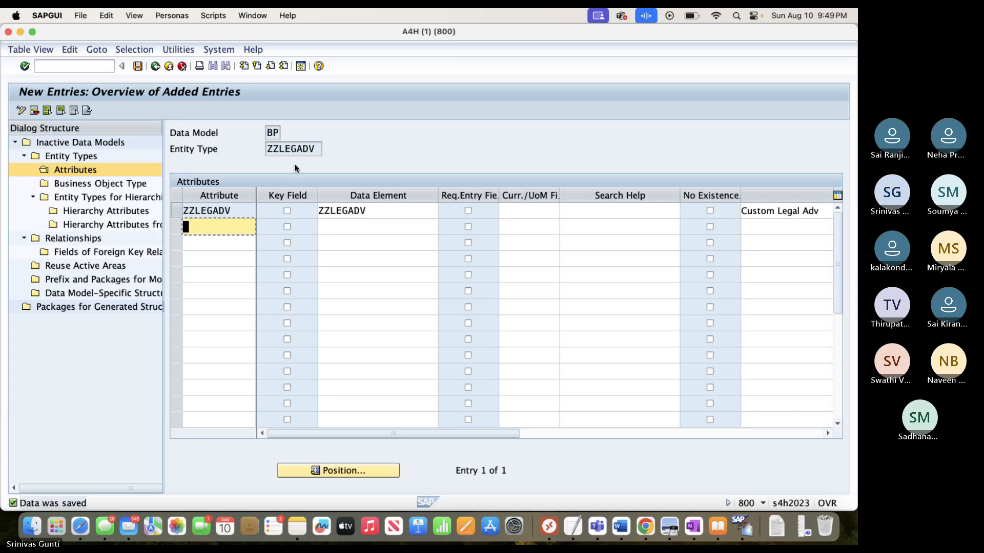
# Return to the entity types overview of data model BP and select the ZZLEGADV row
pyautogui.click(155, 66)
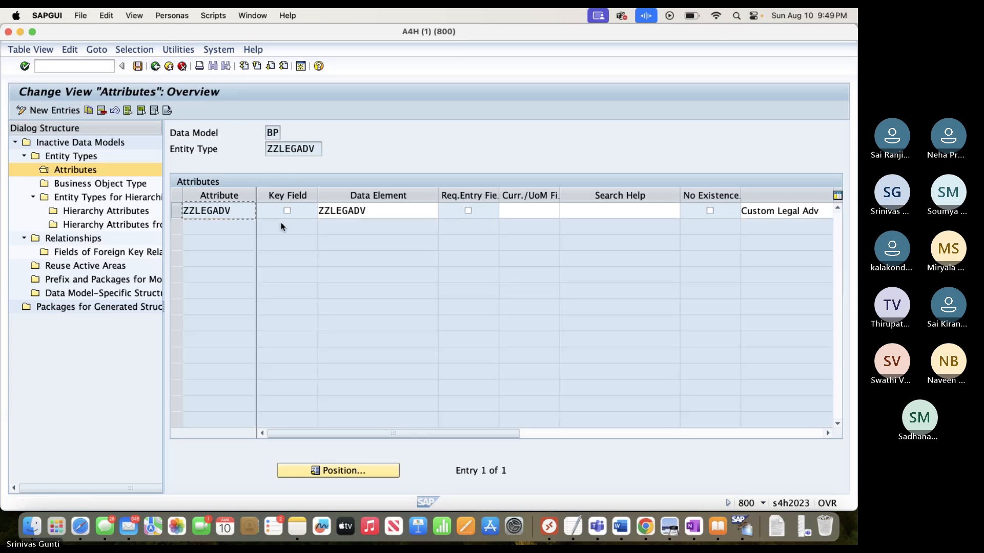
pyautogui.click(155, 66)
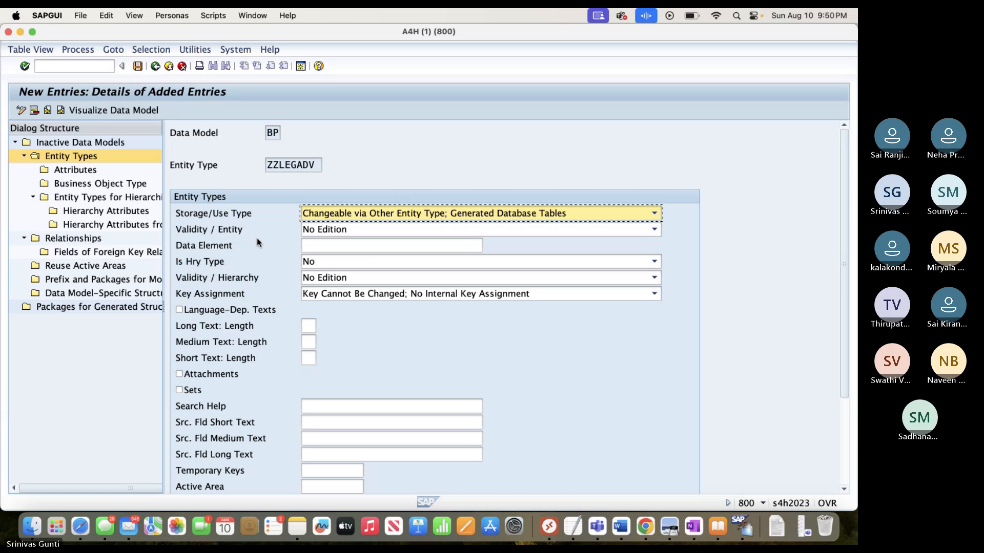
pyautogui.click(156, 66)
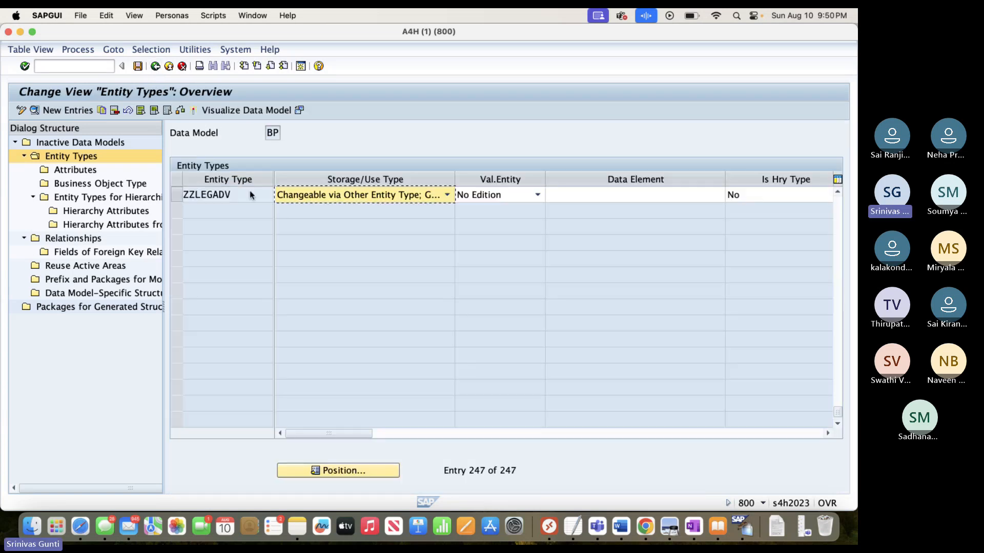
pyautogui.click(176, 195)
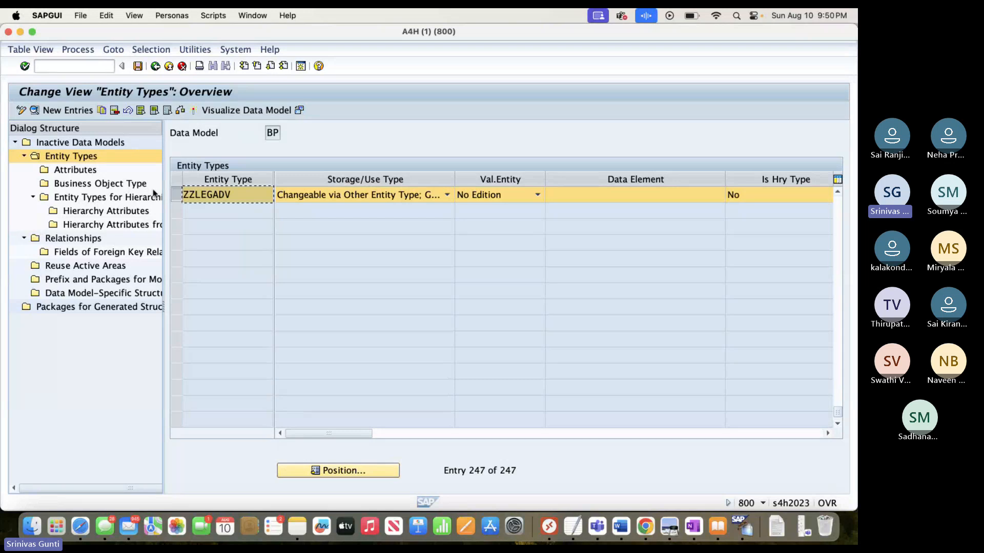
# Start a new relationship in data model BP with BP_HEADER as the from-entity type
pyautogui.click(83, 239)
pyautogui.doubleClick(82, 239)
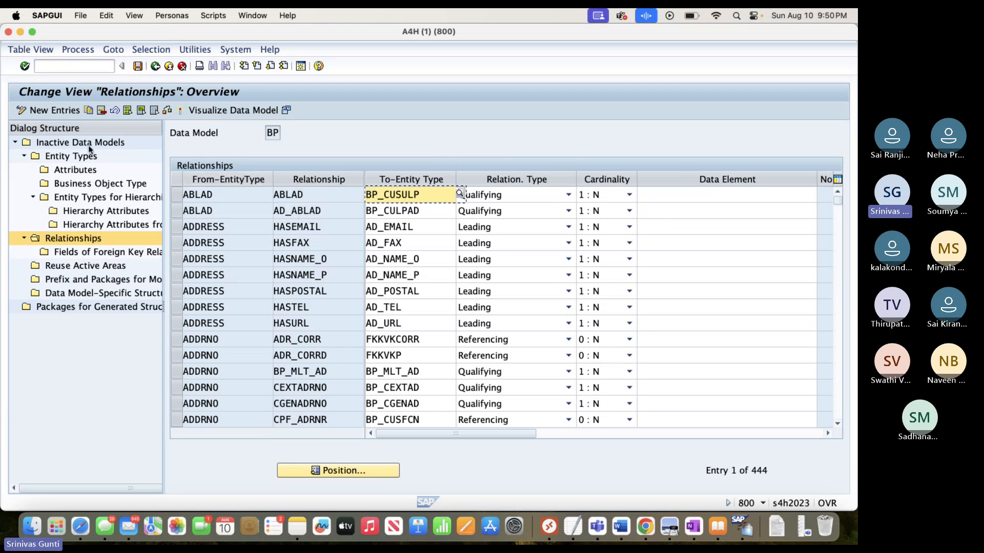
pyautogui.click(51, 111)
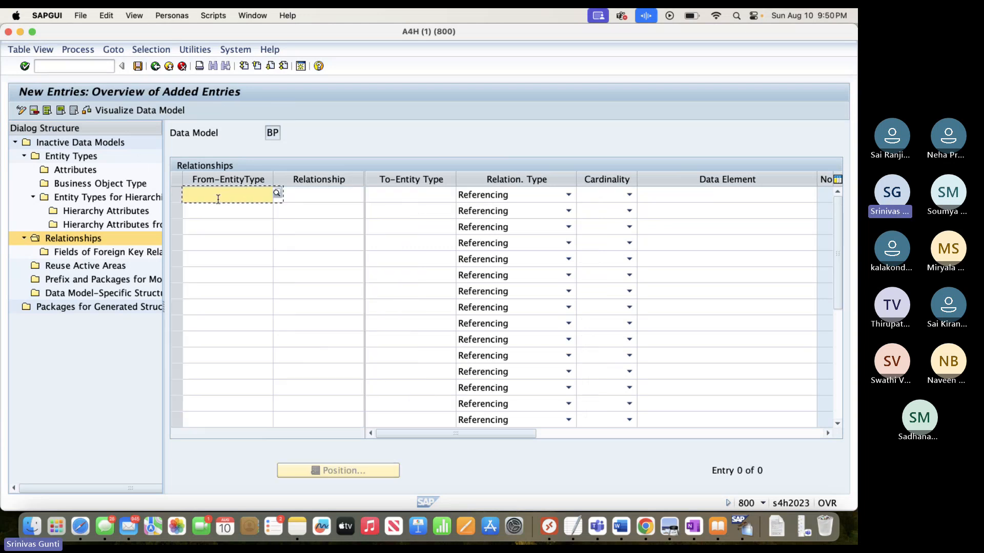
pyautogui.write('BP')
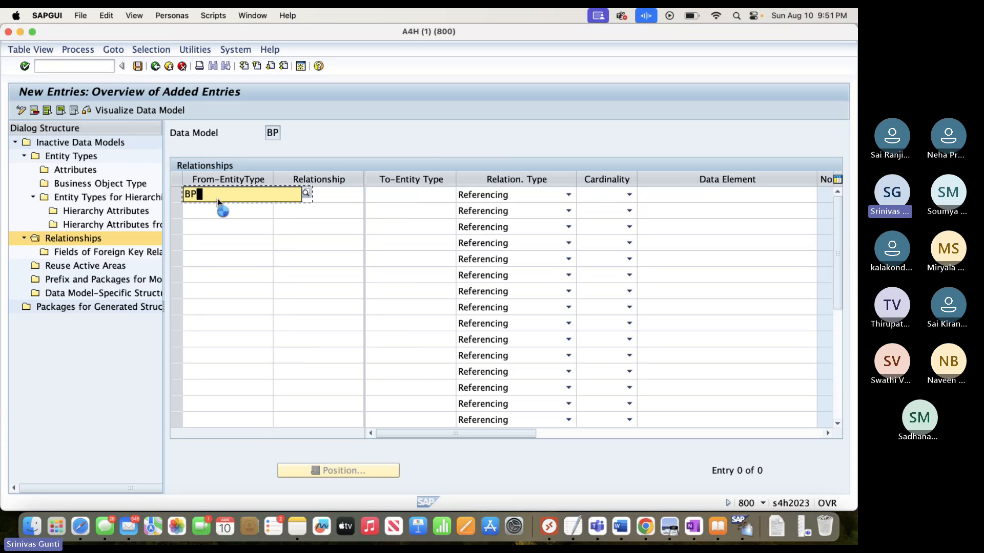
pyautogui.write('_')
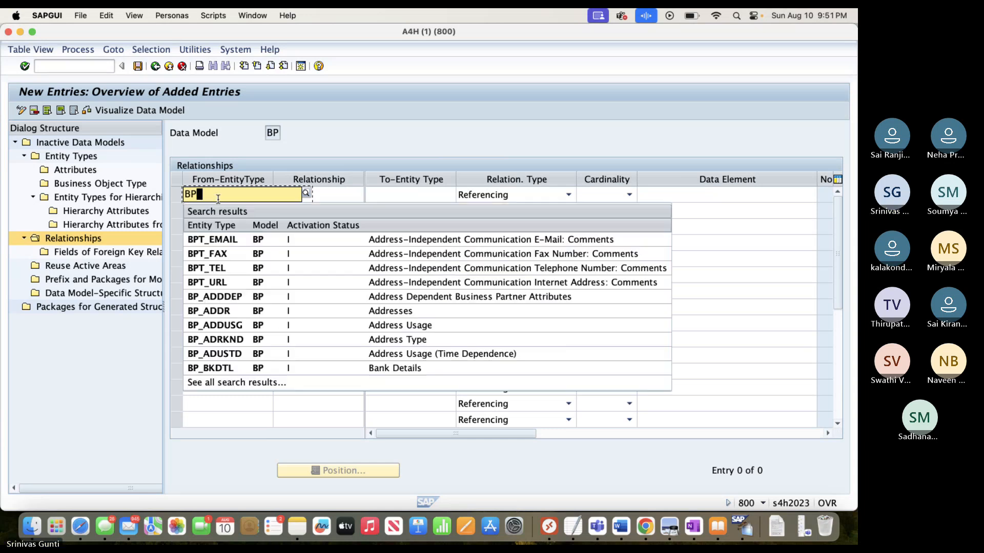
pyautogui.write('heaDER')
pyautogui.click(220, 240)
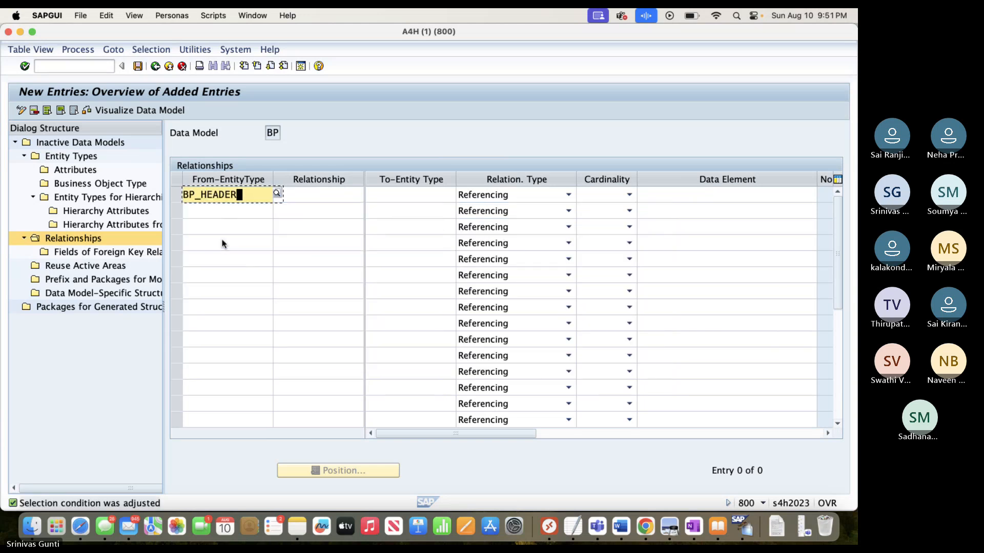
# Name the new relationship BP2ZZLEG and set its to-entity type to ZZLEGADV
pyautogui.click(322, 196)
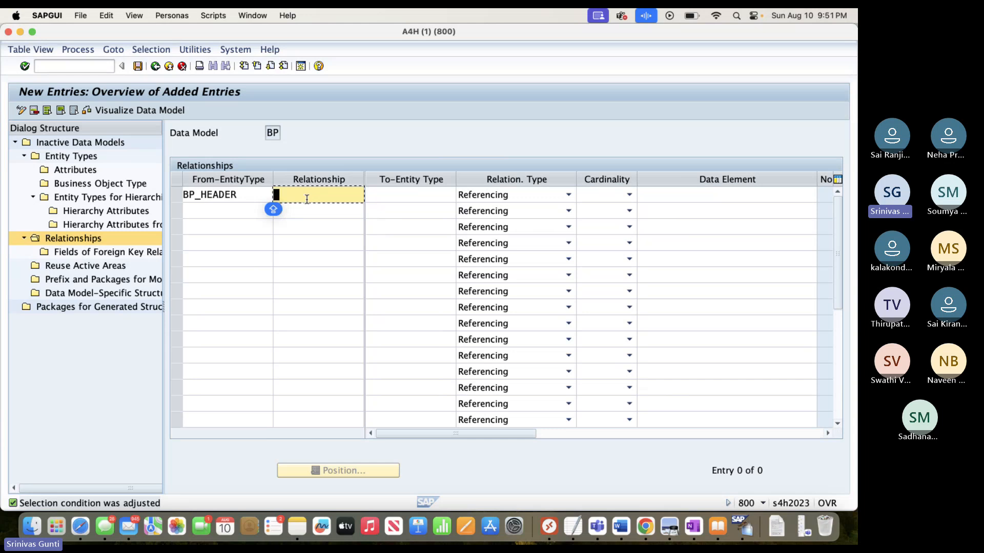
pyautogui.write('BP2')
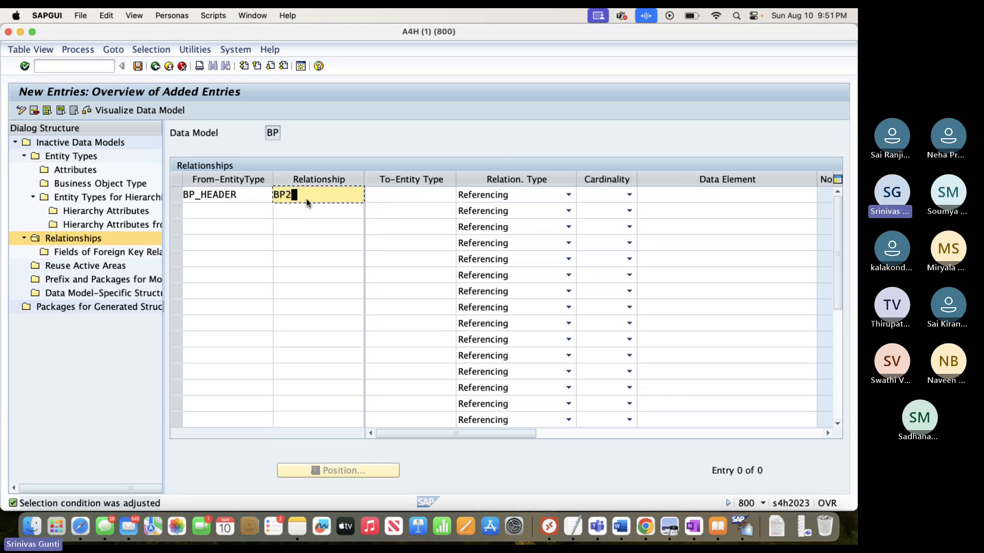
pyautogui.press('capslock')
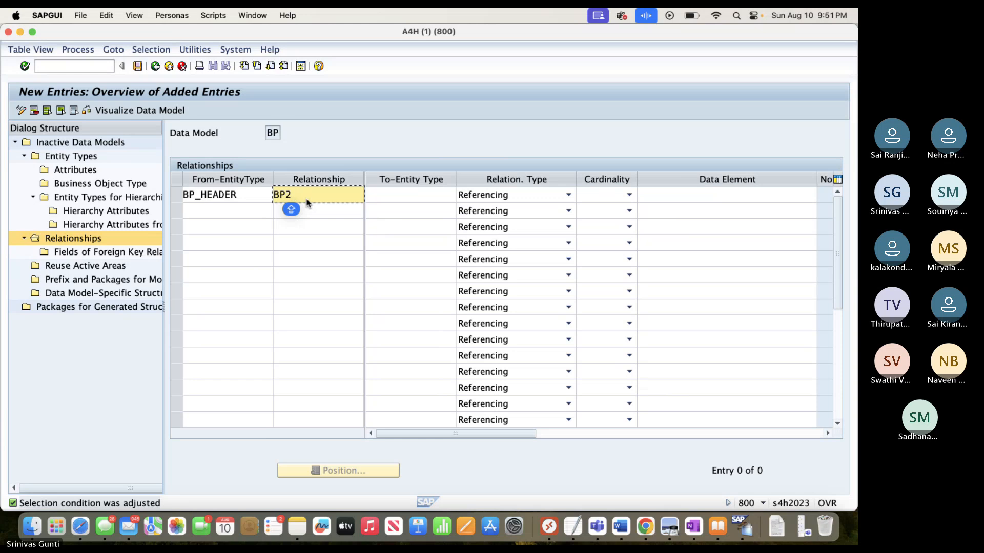
pyautogui.write('ZZLEG')
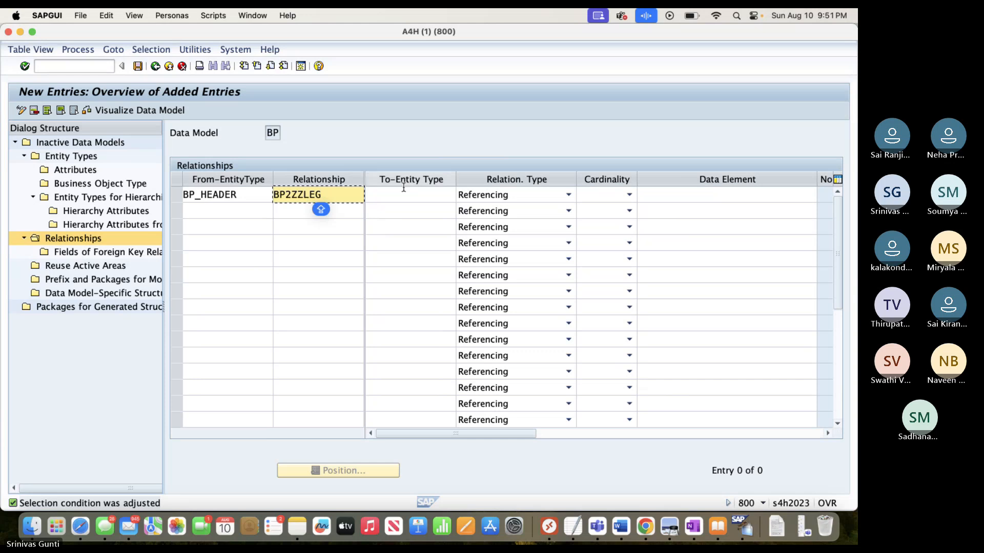
pyautogui.click(387, 198)
pyautogui.press('capslock')
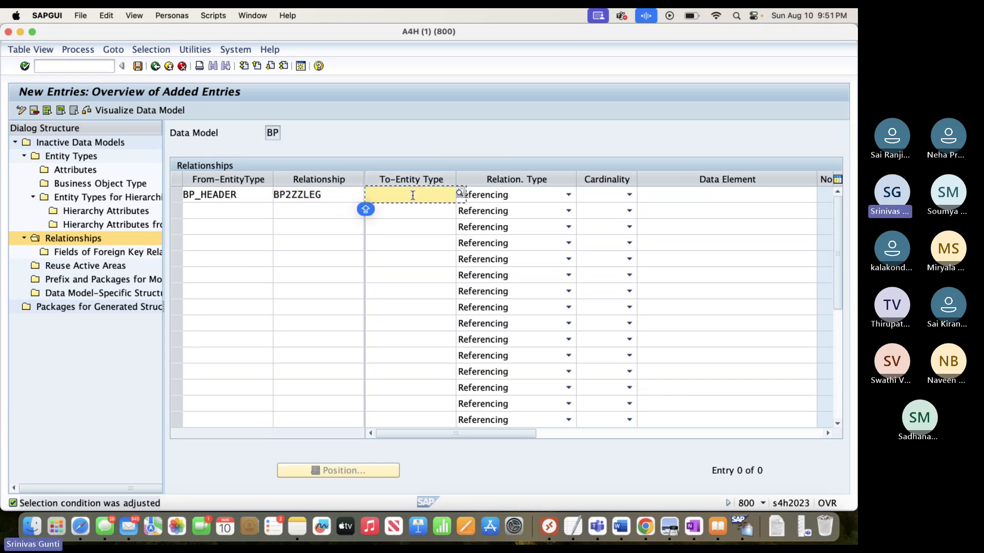
pyautogui.write('ZZ')
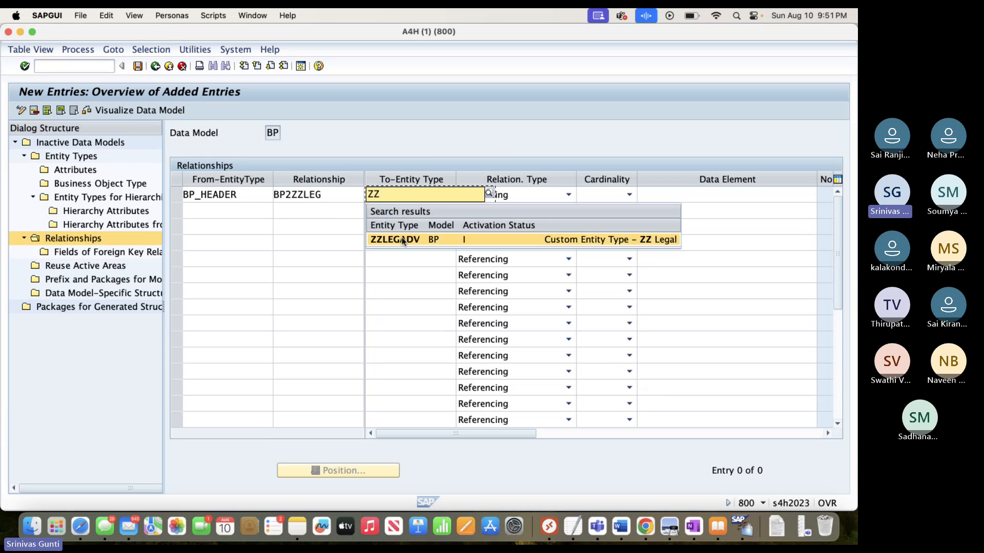
pyautogui.click(402, 242)
pyautogui.click(436, 227)
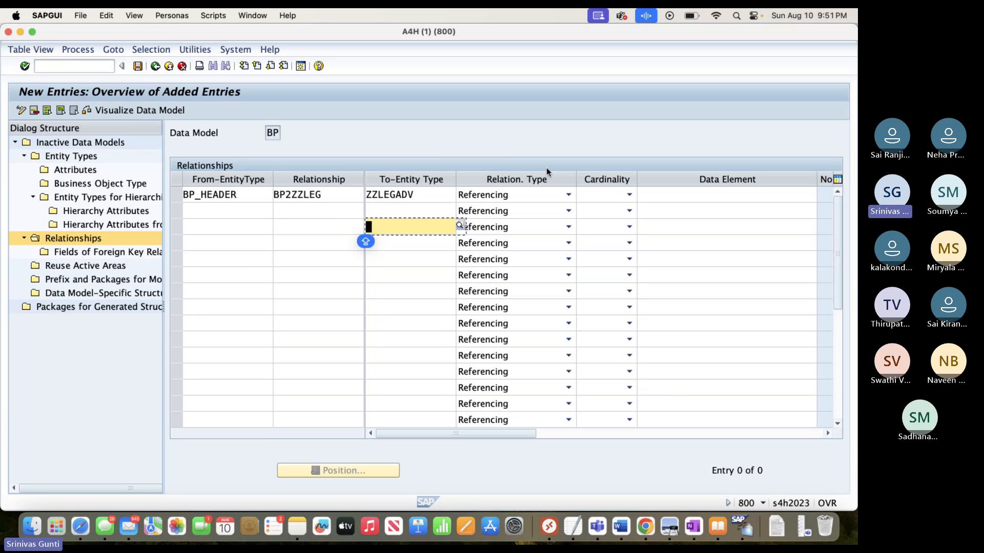
# Set the BP2ZZLEG relationship type to Leading with cardinality 1:1, and accept the entry past the namespace warning
pyautogui.click(567, 195)
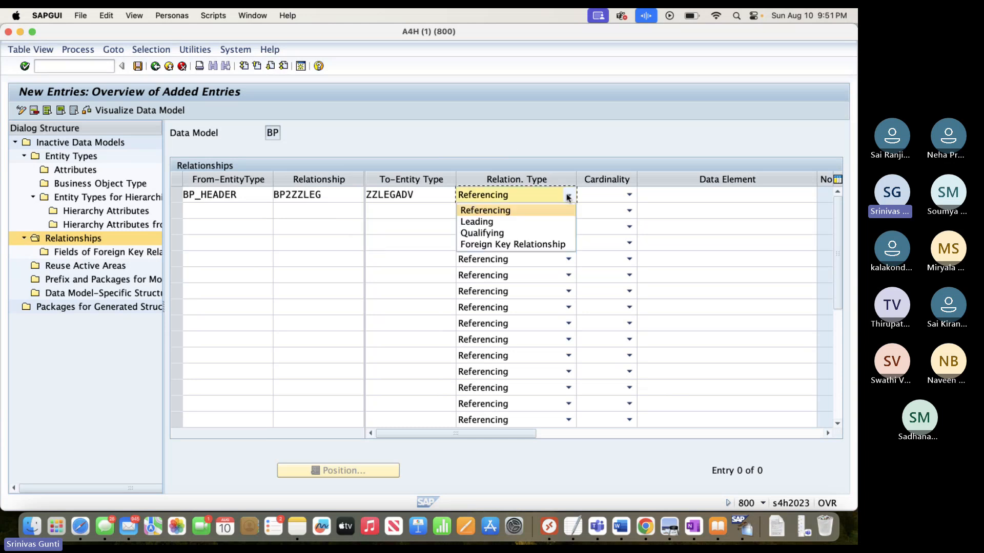
pyautogui.click(478, 223)
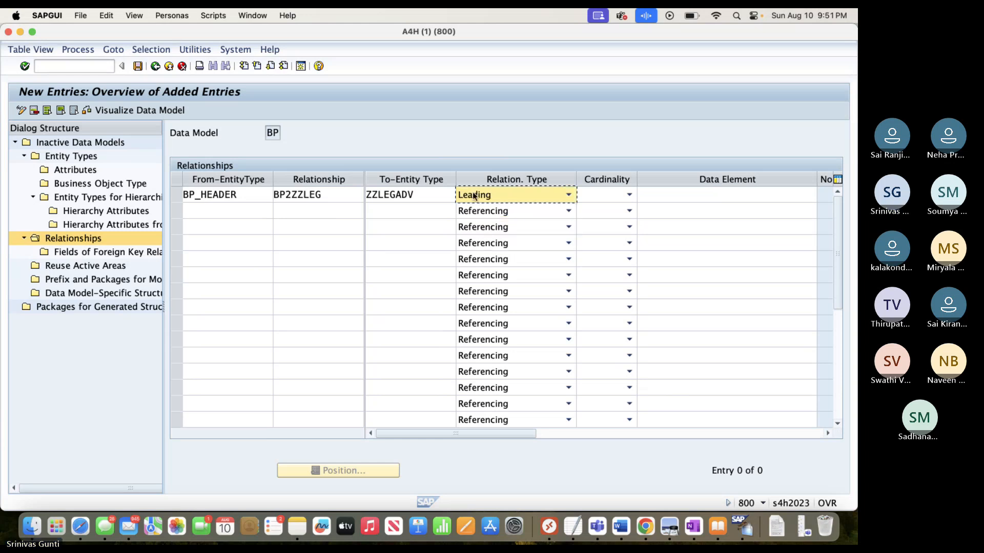
pyautogui.click(630, 195)
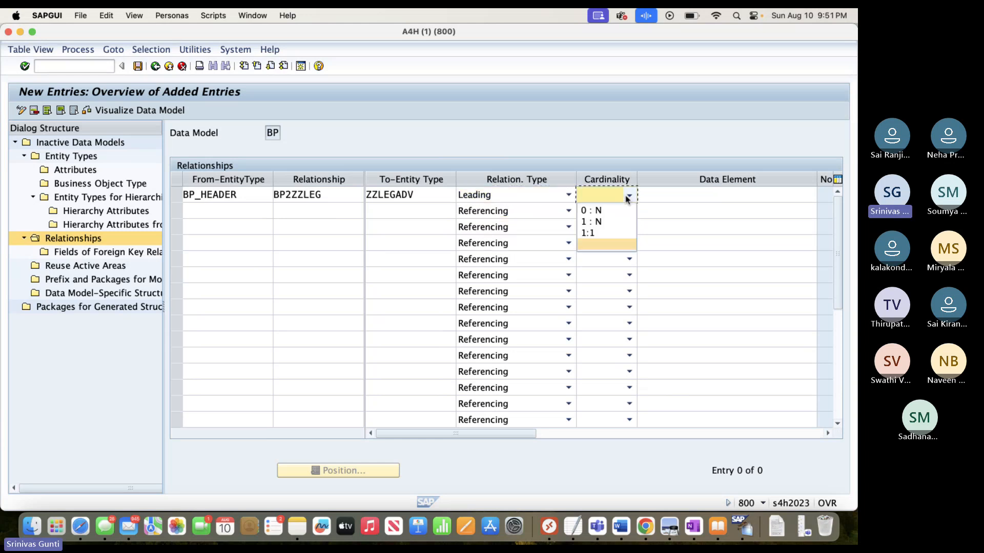
pyautogui.click(588, 242)
pyautogui.press('Return')
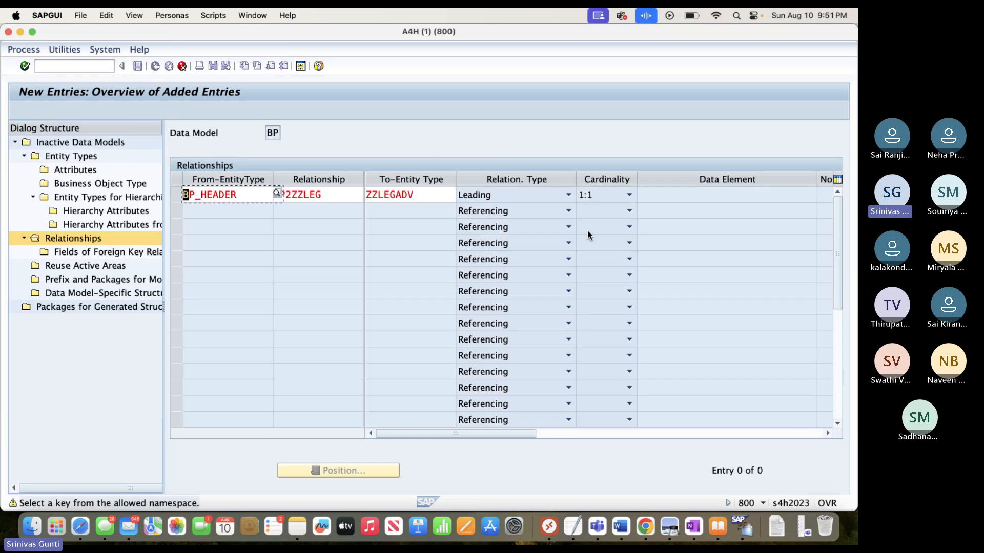
pyautogui.press('Return')
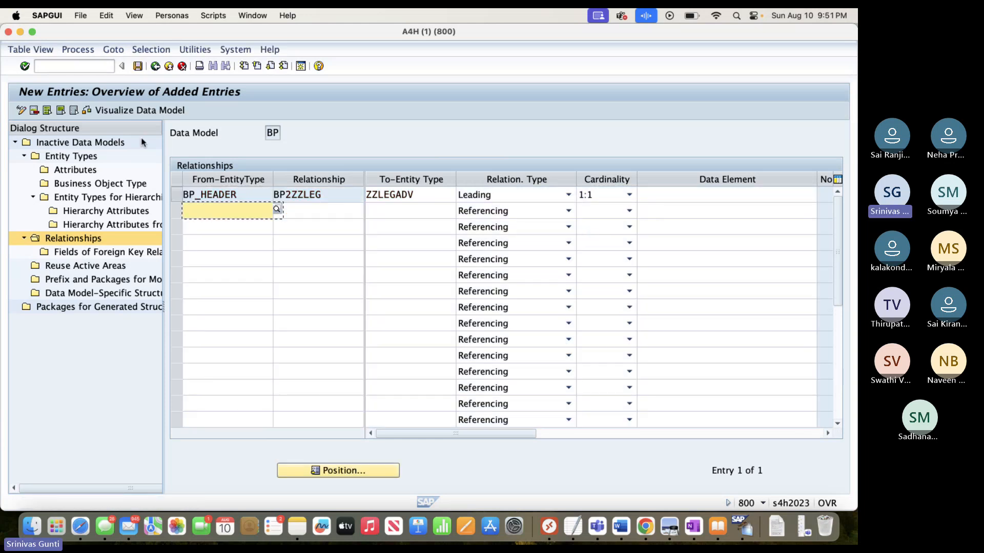
# Save the new BP2ZZLEG relationship despite the issued messages, and open the attributes of entity type ZZLEGADV
pyautogui.click(138, 68)
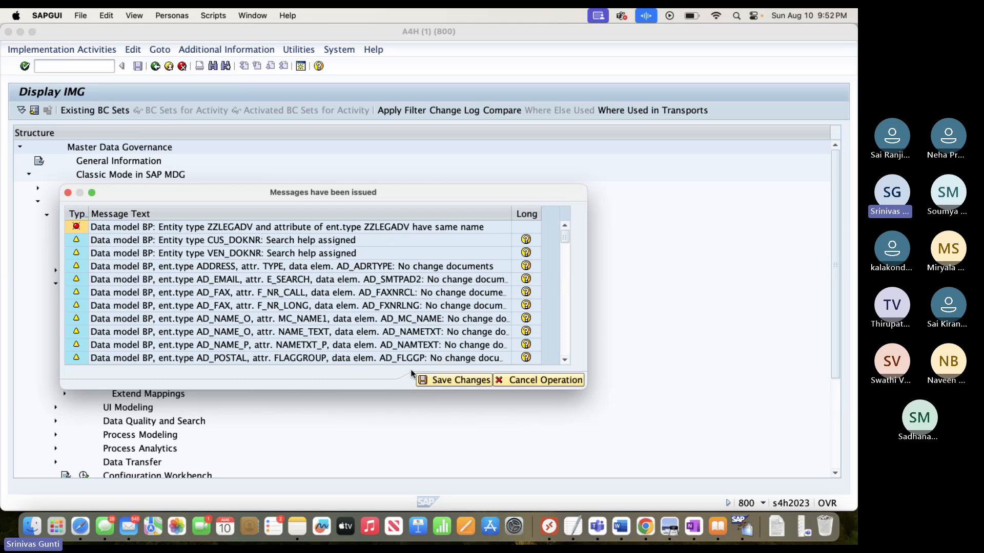
pyautogui.click(450, 382)
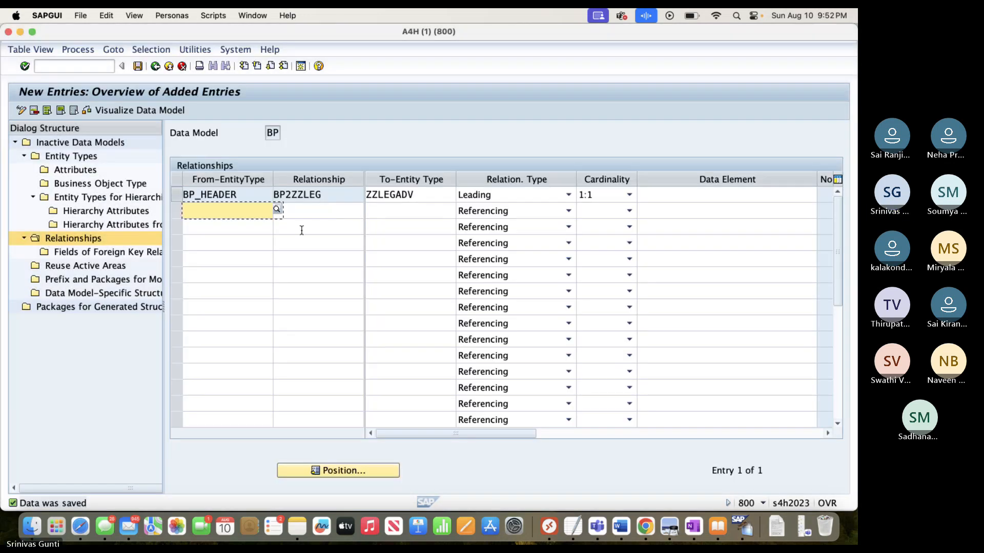
pyautogui.click(74, 173)
pyautogui.doubleClick(75, 172)
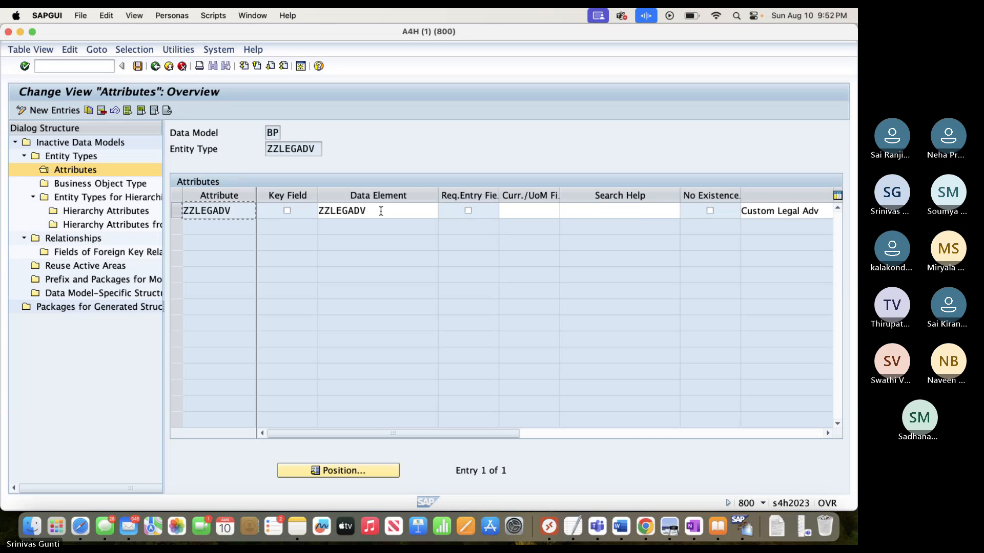
# Go back to the inactive data models overview, reselect data model BP and entity type ZZLEGADV, and reopen its attributes
pyautogui.click(156, 66)
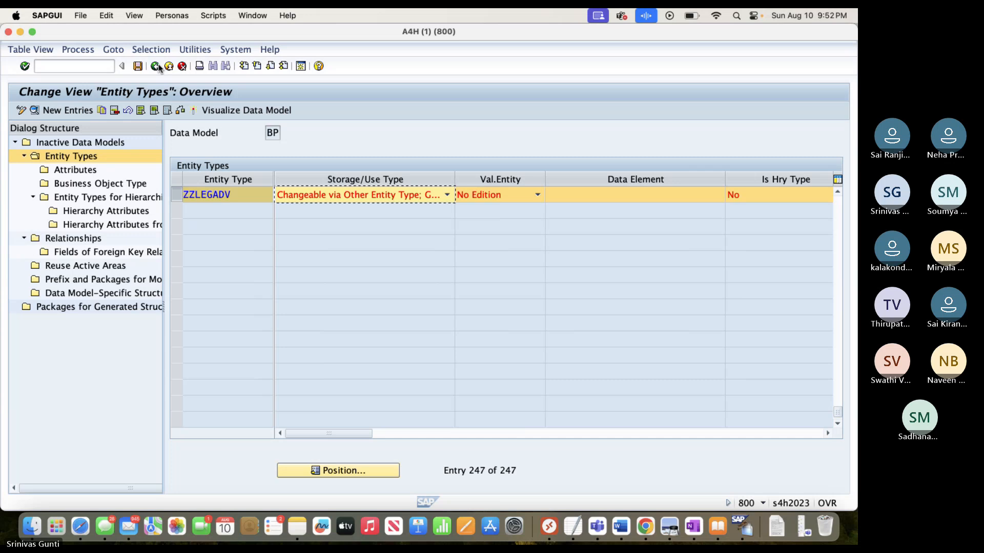
pyautogui.click(157, 67)
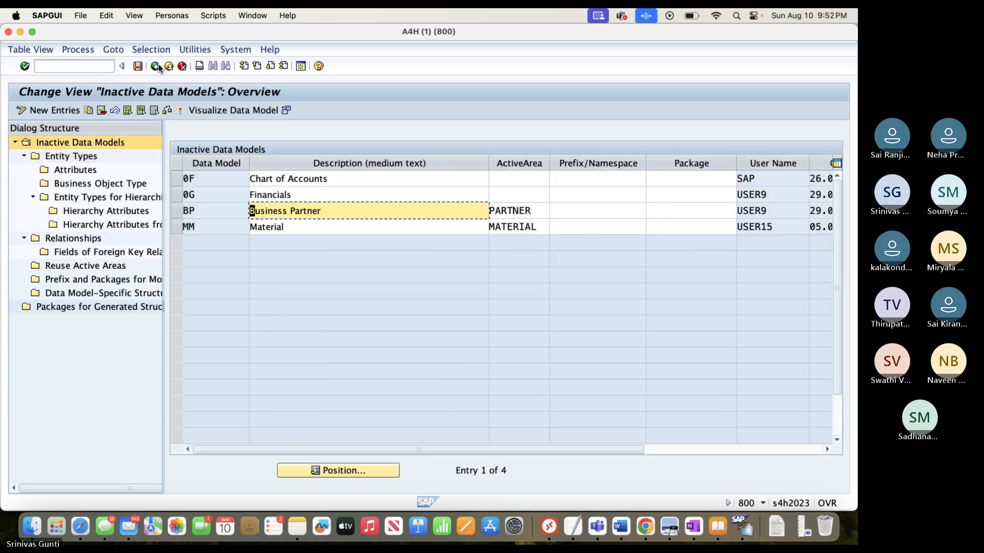
pyautogui.click(177, 211)
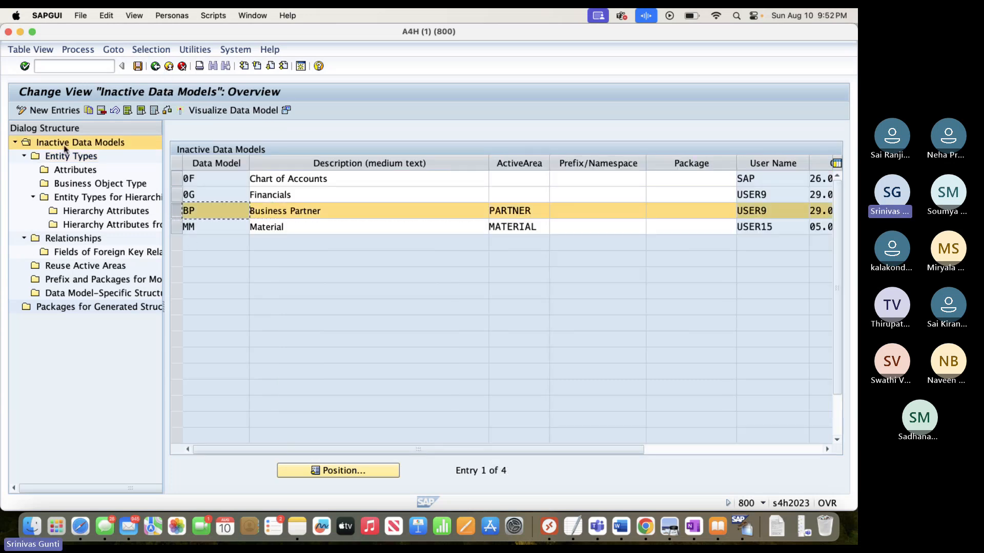
pyautogui.click(65, 157)
pyautogui.click(66, 156)
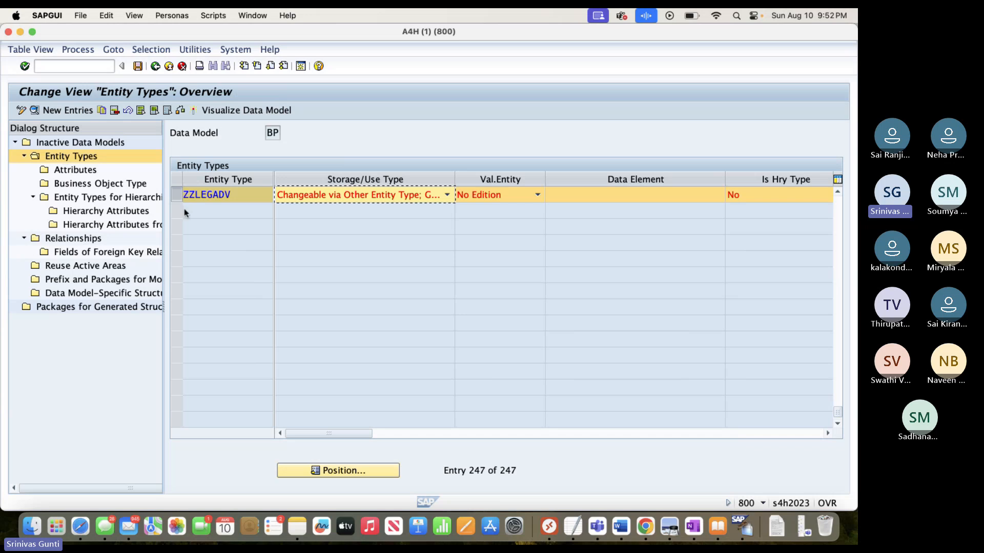
pyautogui.click(177, 195)
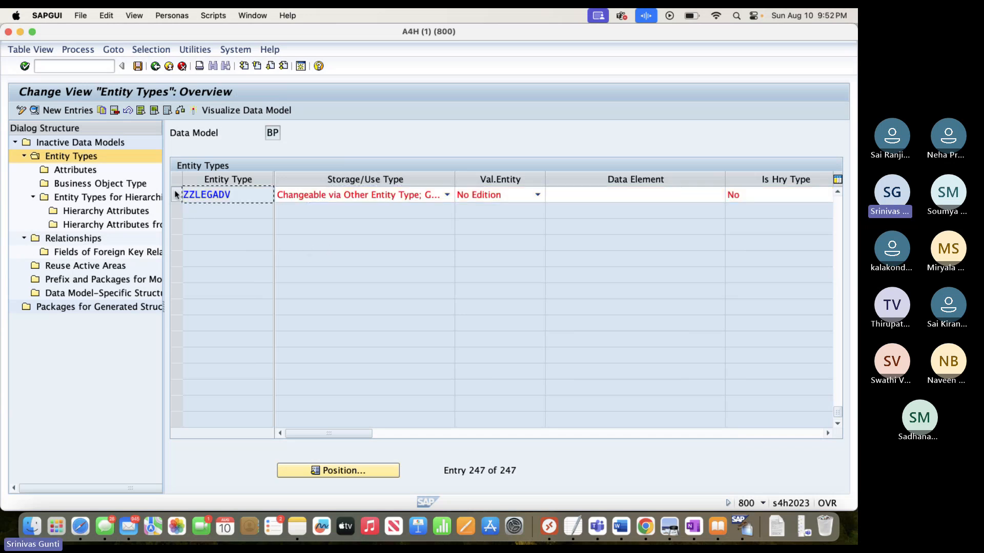
pyautogui.click(176, 194)
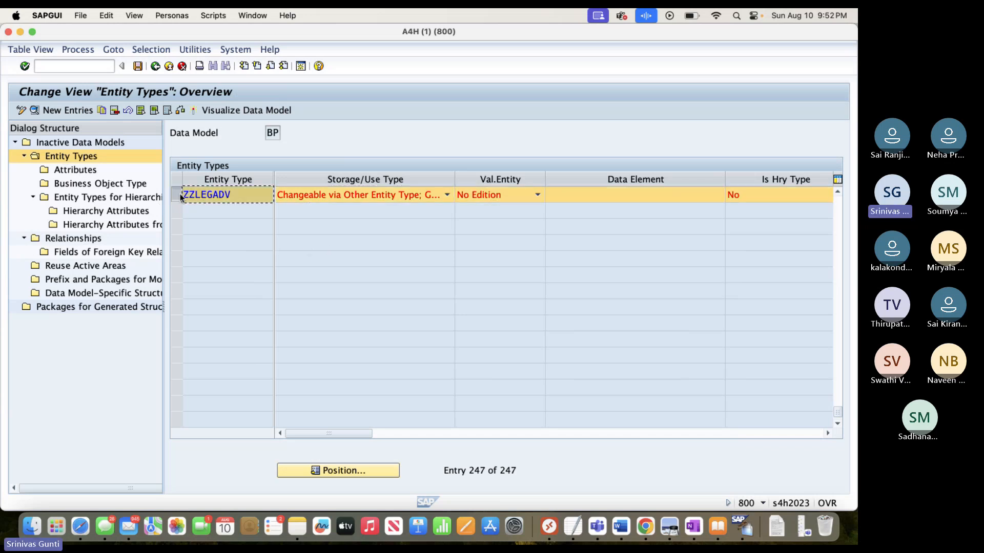
pyautogui.click(87, 171)
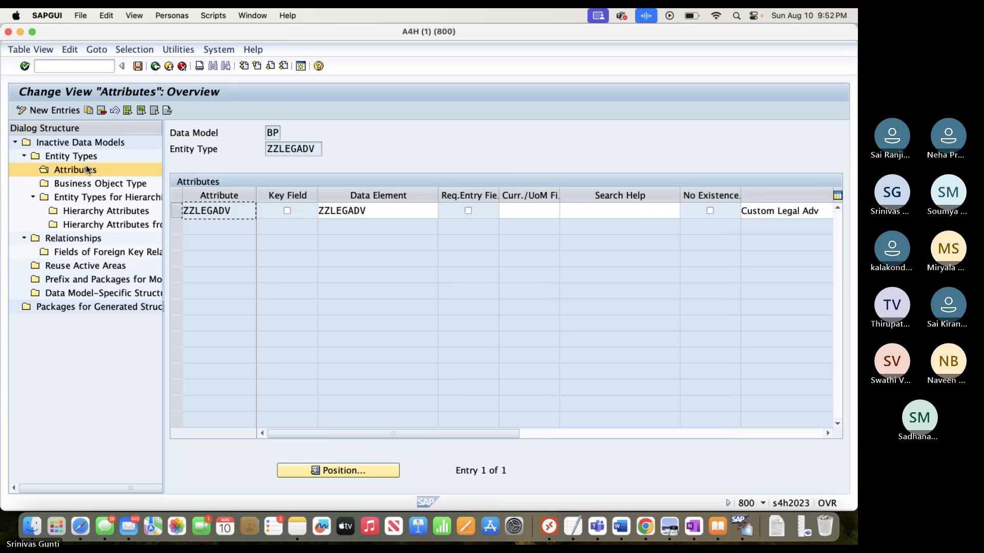
# Copy the ZZLEGADV attribute of entity type ZZLEGADV to a new attribute named ZZLEGAD
pyautogui.click(179, 211)
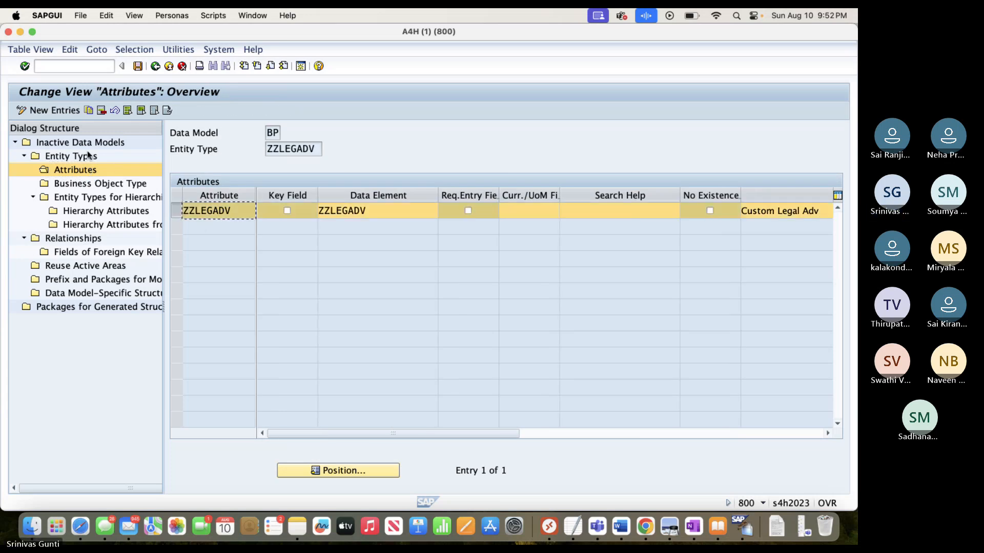
pyautogui.click(89, 110)
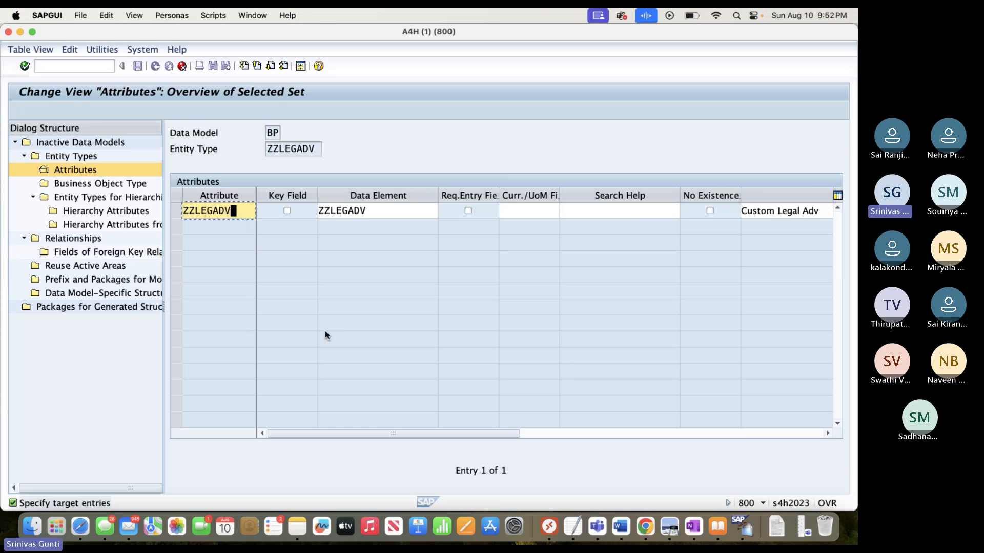
pyautogui.press('BackSpace')
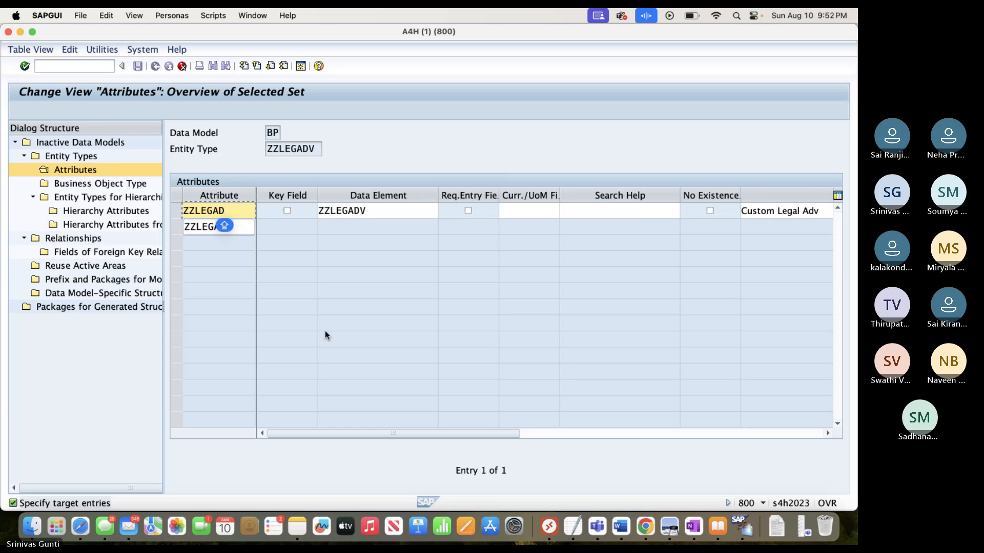
pyautogui.press('Return')
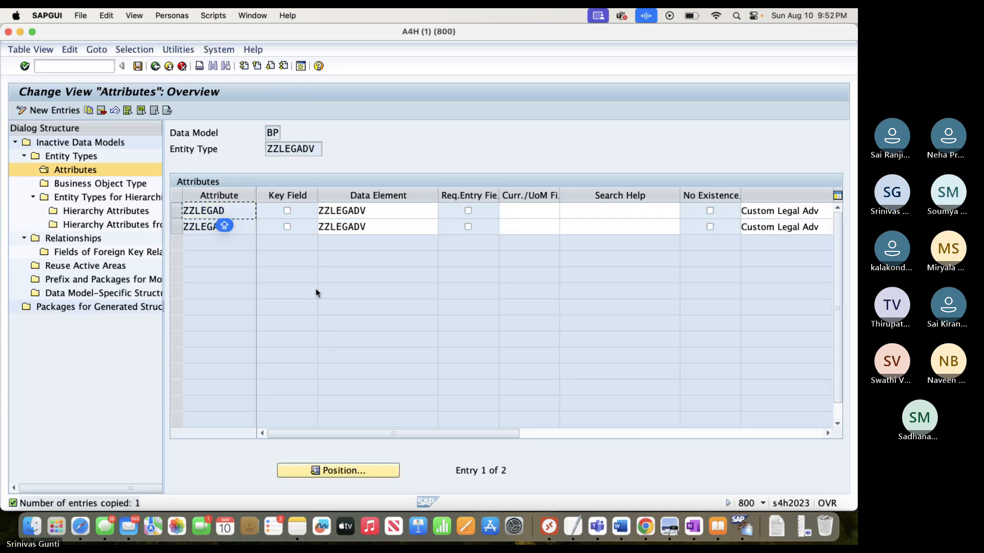
# Delete the original ZZLEGADV attribute and save the data model changes past the warnings
pyautogui.click(182, 230)
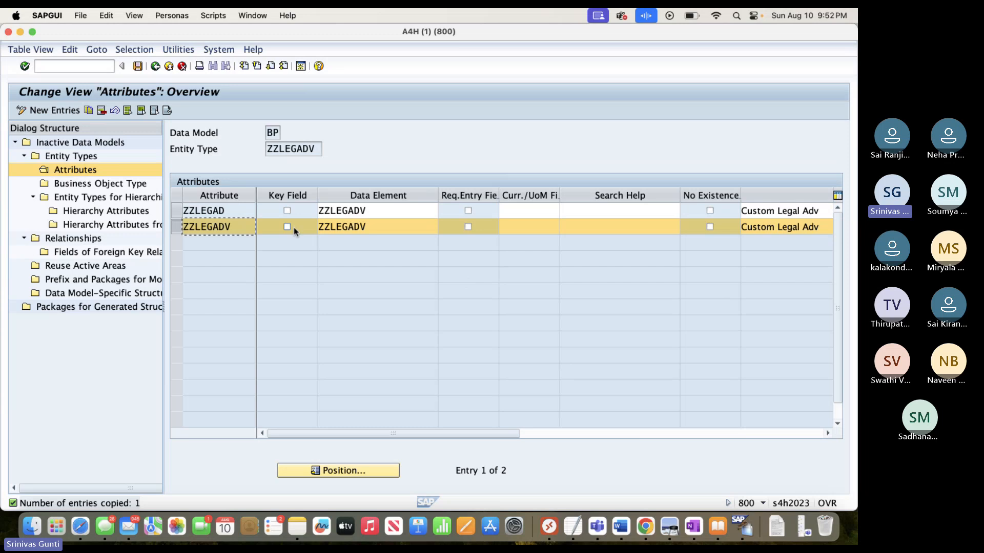
pyautogui.click(102, 110)
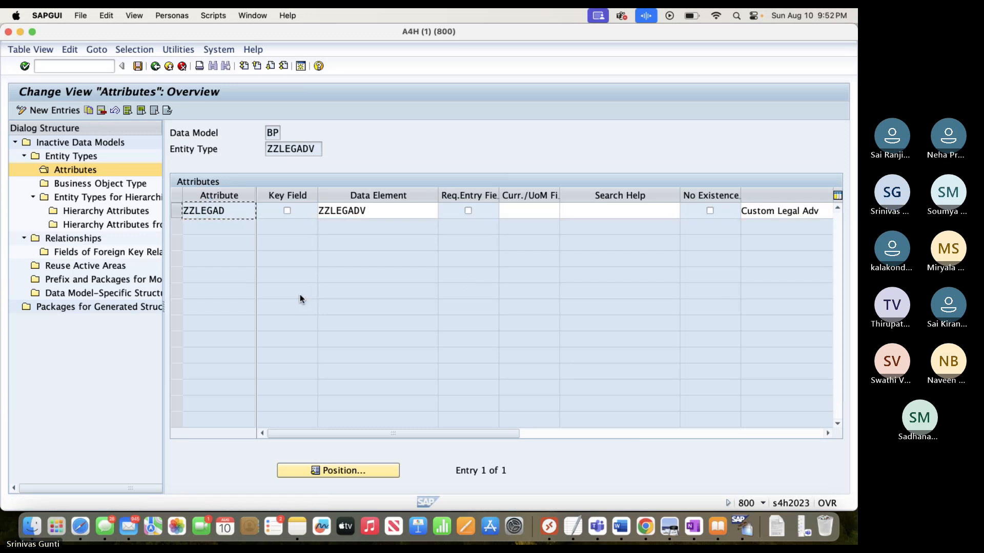
pyautogui.click(138, 66)
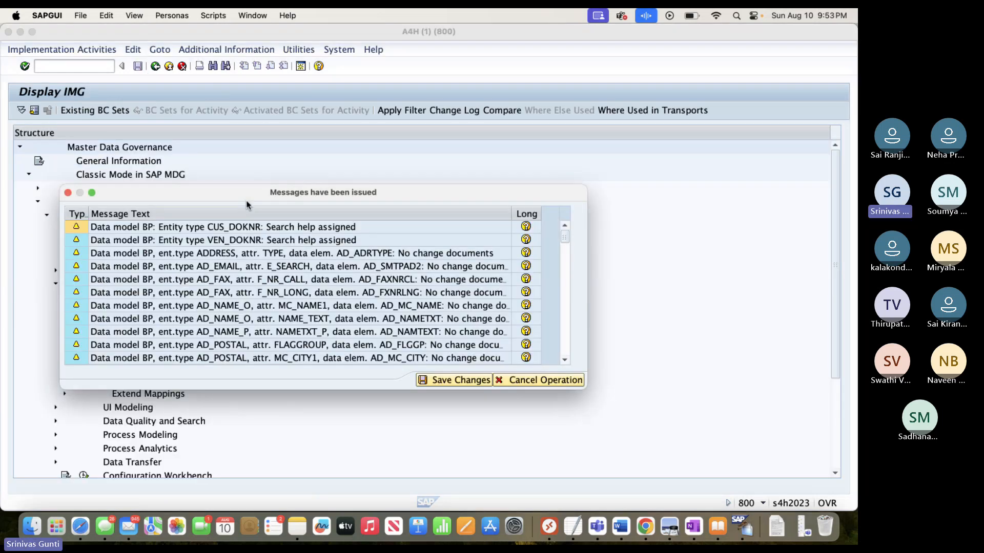
pyautogui.click(446, 383)
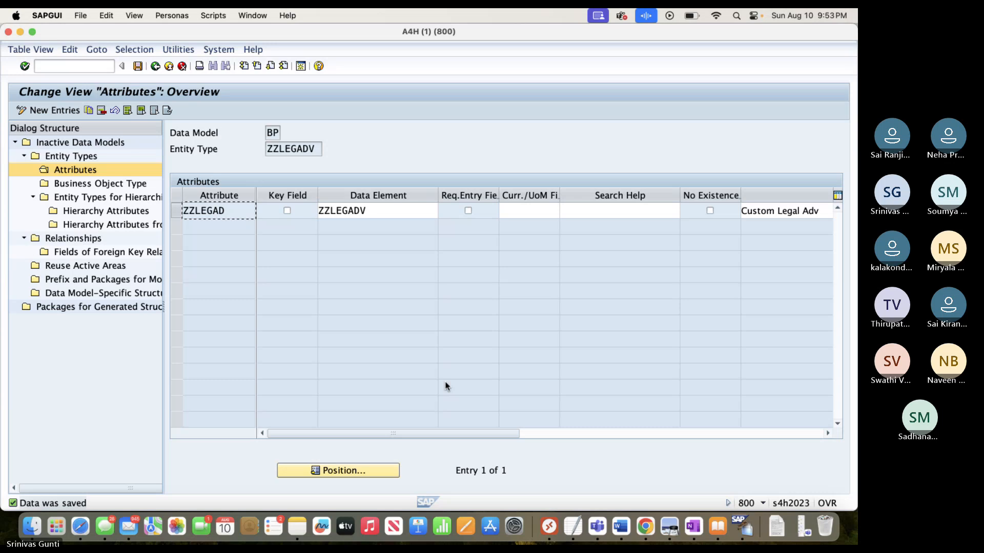
# Return to the inactive data models overview, select data model BP, and examine its active version status
pyautogui.click(156, 67)
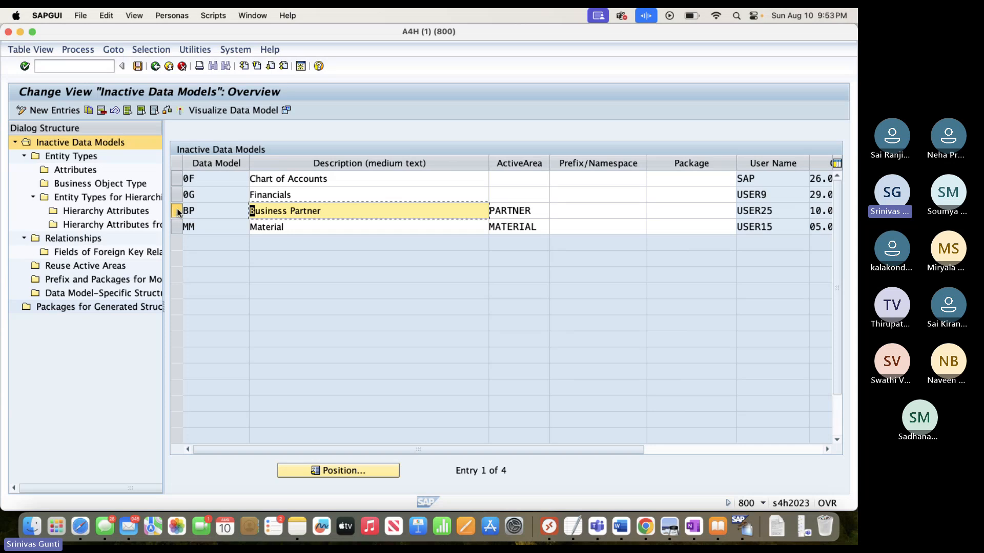
pyautogui.click(179, 211)
pyautogui.click(138, 66)
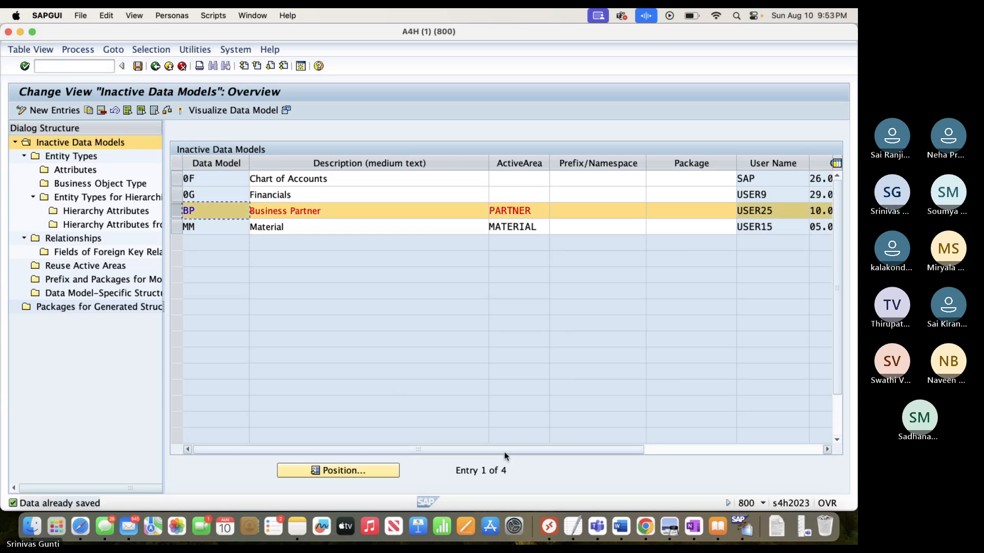
pyautogui.moveTo(506, 452); pyautogui.dragTo(757, 461)
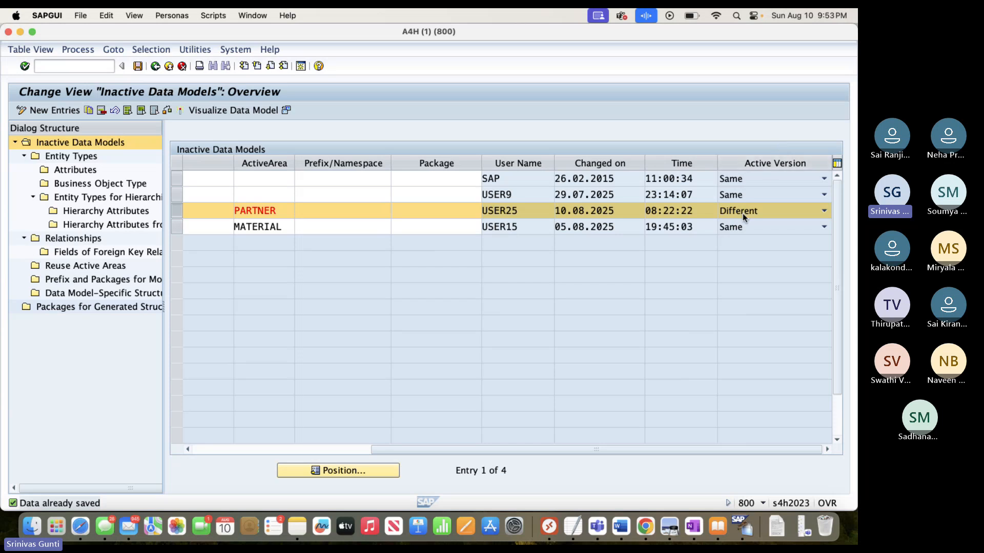
pyautogui.moveTo(403, 450); pyautogui.dragTo(194, 450)
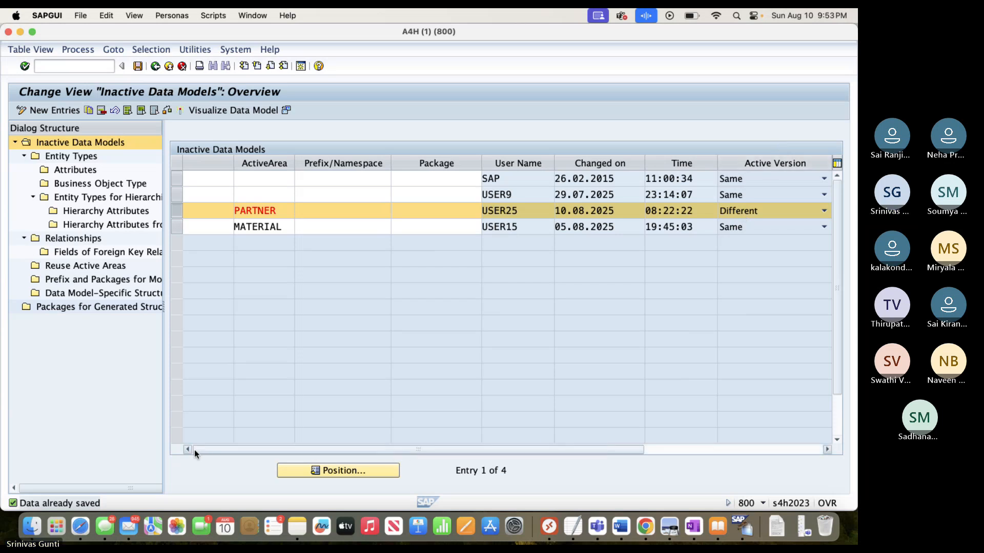
# Check the definition of data model BP for consistency and start its activation
pyautogui.click(167, 111)
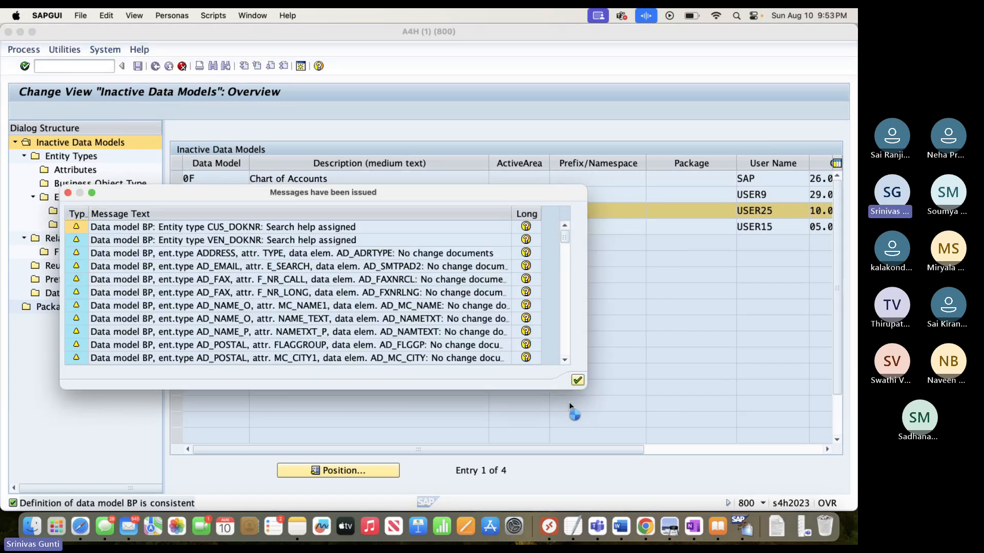
pyautogui.click(577, 380)
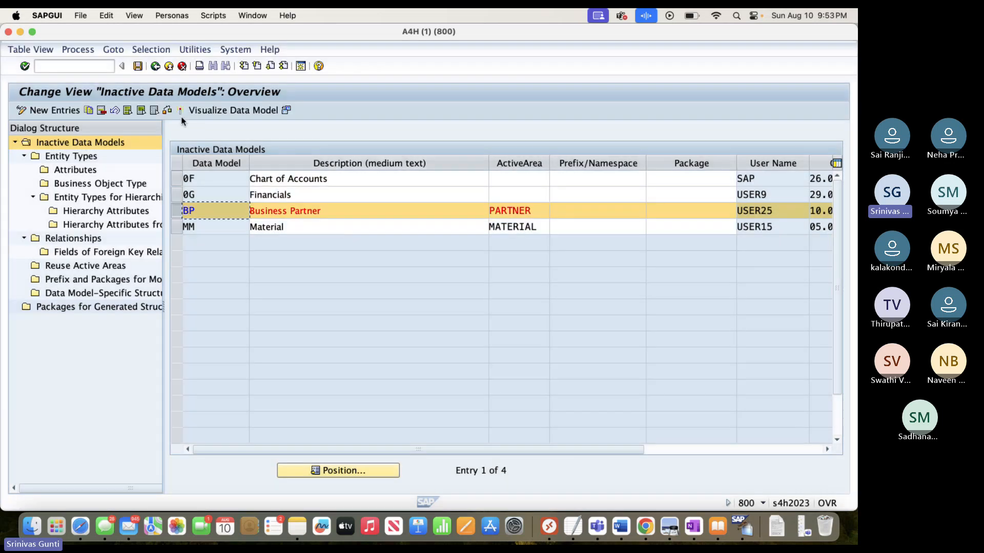
pyautogui.click(181, 110)
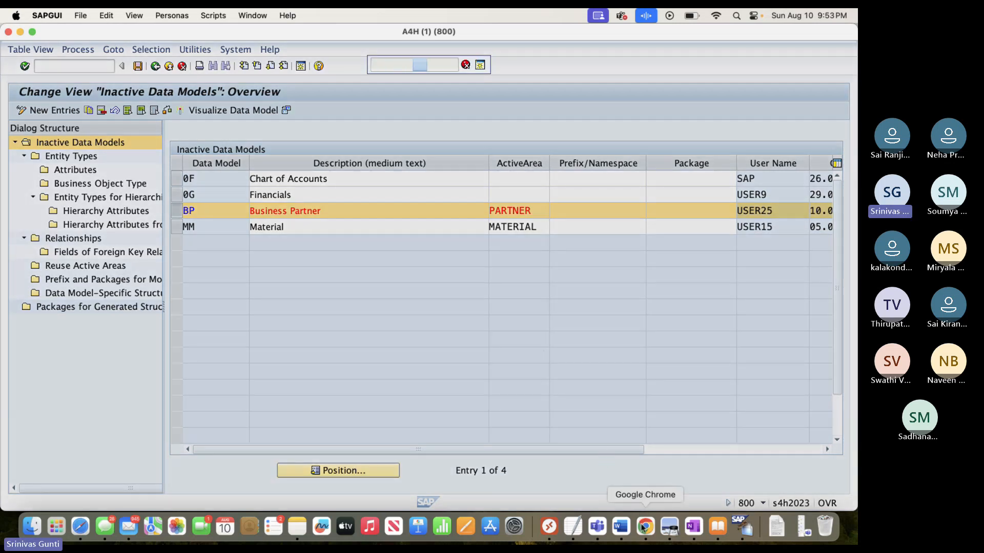
# Switch to the Data Model Extension document in Chrome, review the relationship, activation and structure generation steps, and return to SAP GUI
pyautogui.click(645, 527)
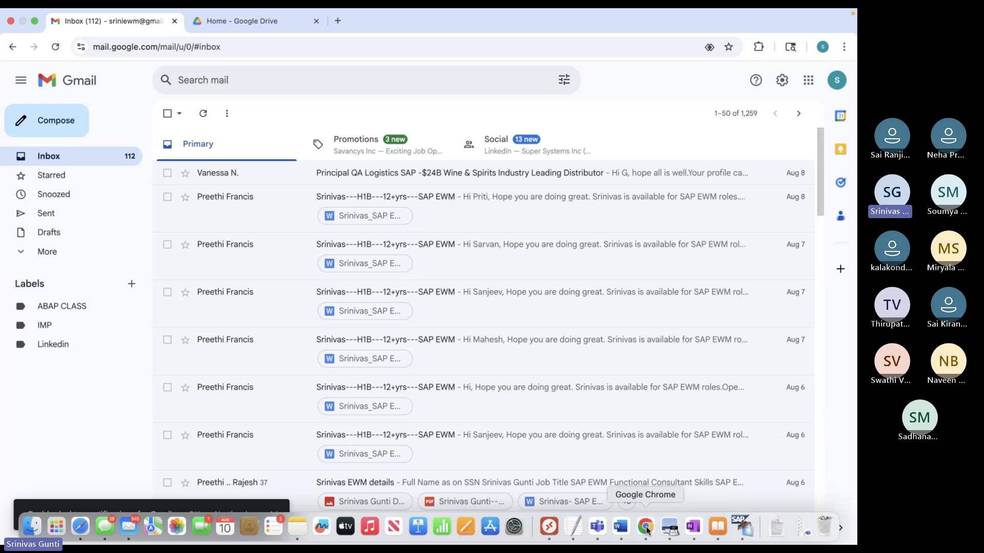
pyautogui.click(647, 531)
pyautogui.scroll(-1, 499, 296)
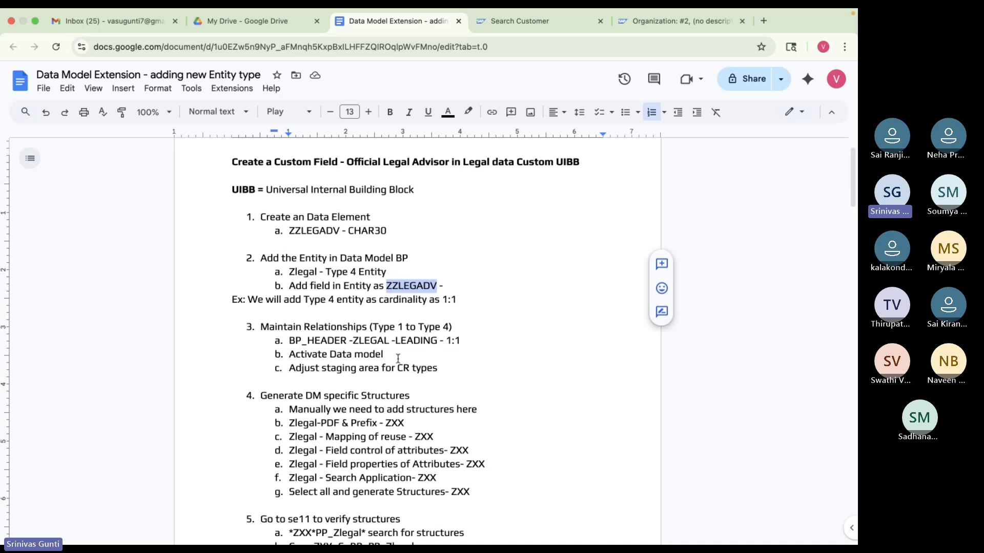
pyautogui.moveTo(398, 359); pyautogui.dragTo(248, 327)
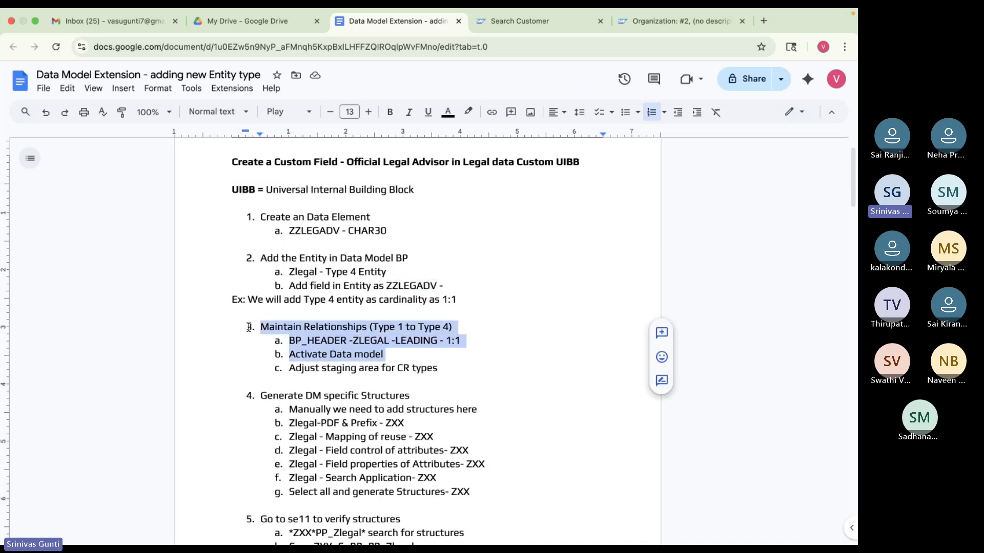
pyautogui.scroll(-3, 526, 334)
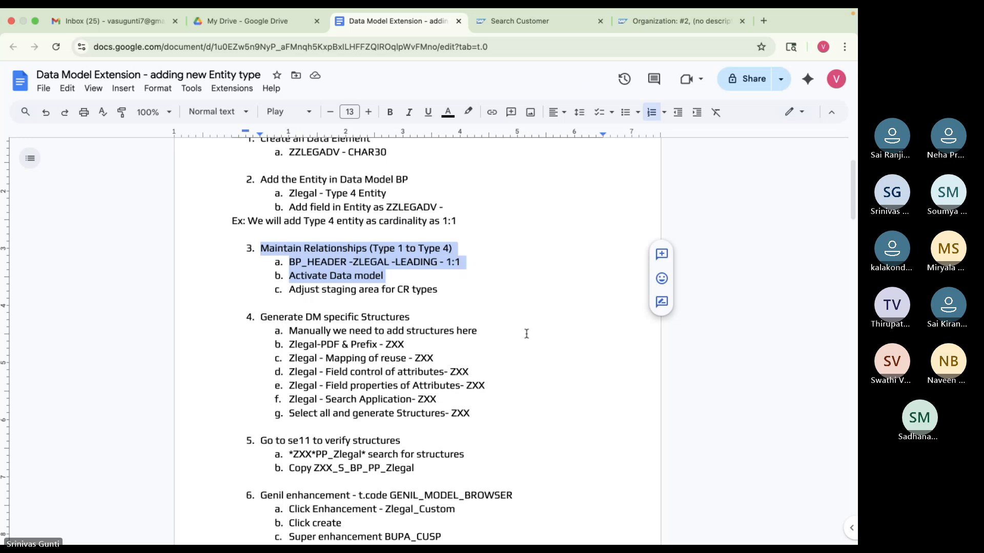
pyautogui.moveTo(668, 535)
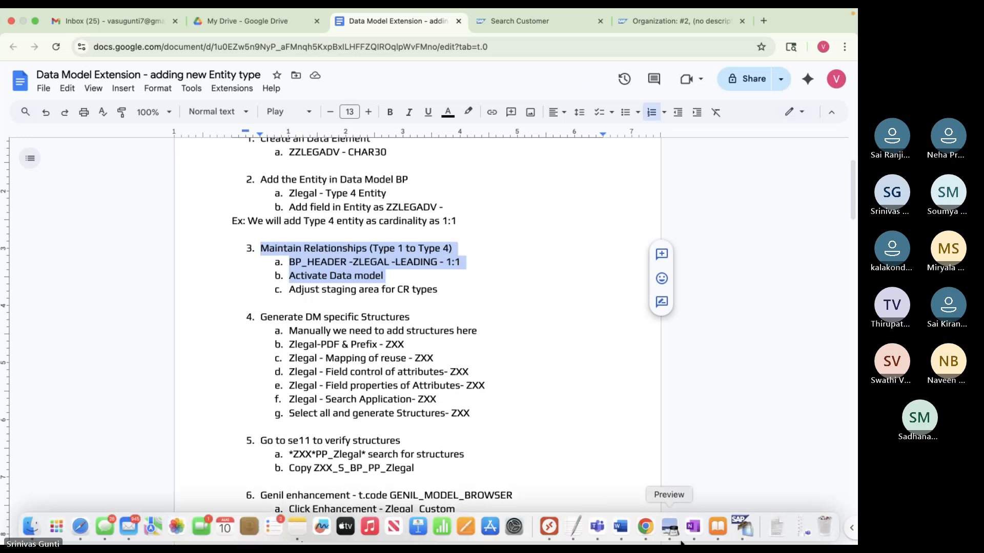
pyautogui.click(745, 530)
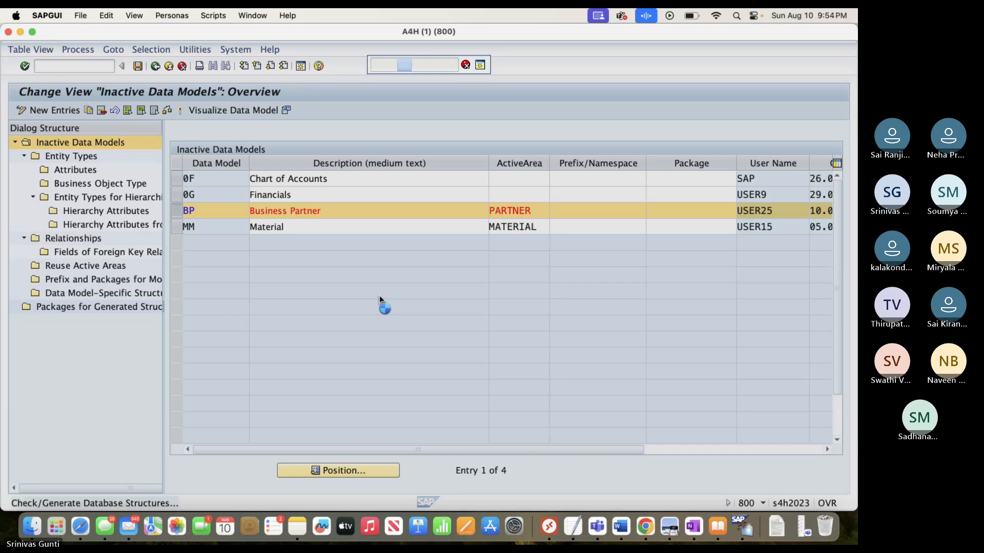
# Acknowledge the activation messages for data model BP and reselect its row
pyautogui.press('XF86AudioRaiseVolume')
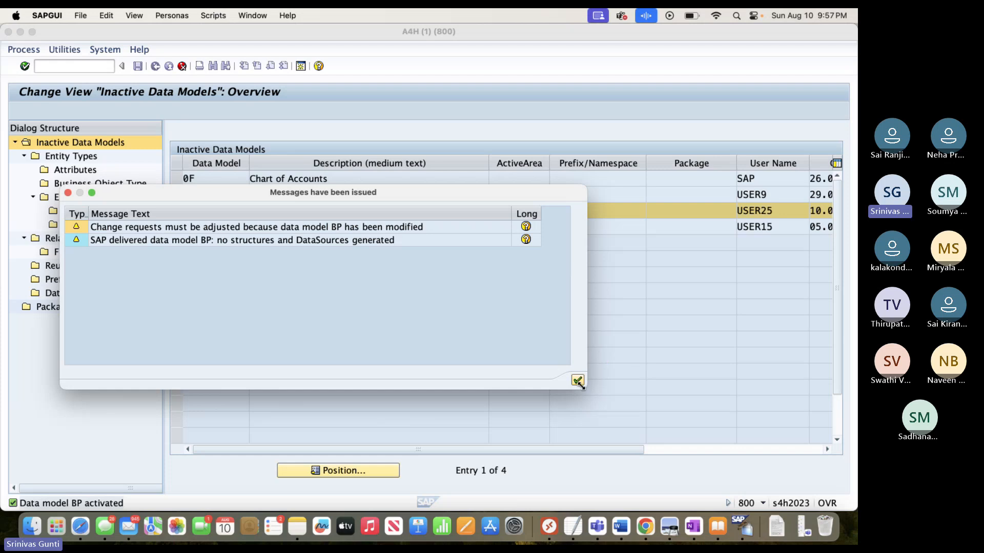
pyautogui.click(577, 380)
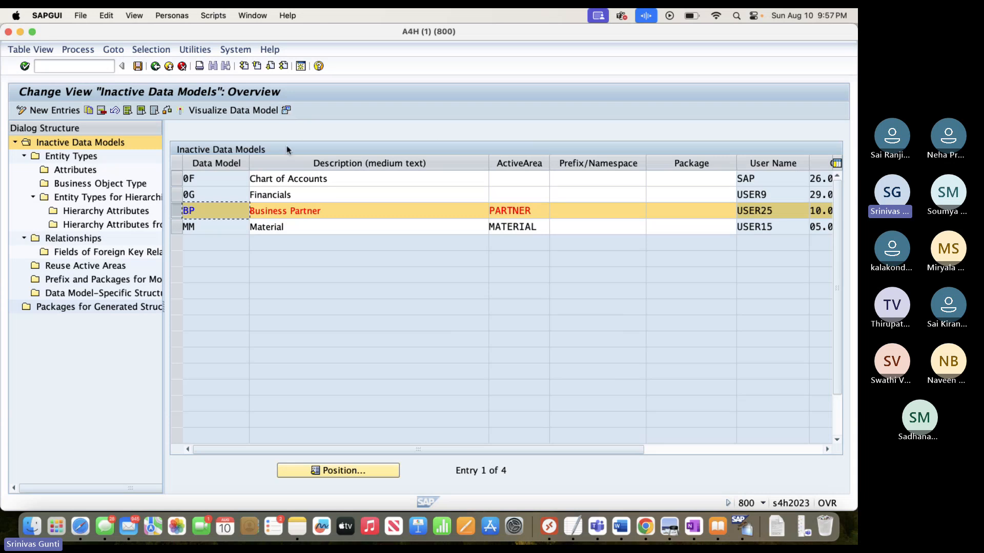
pyautogui.click(175, 215)
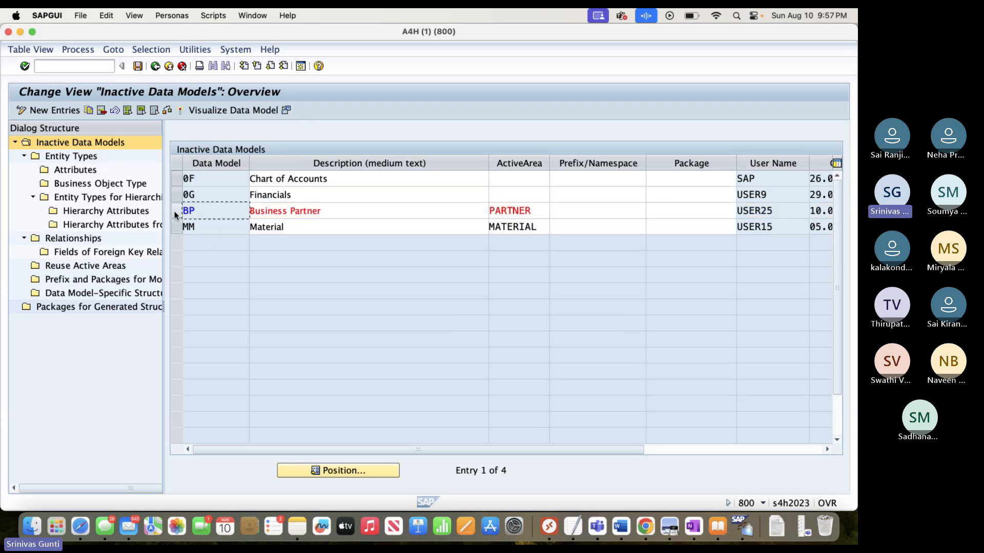
pyautogui.click(175, 214)
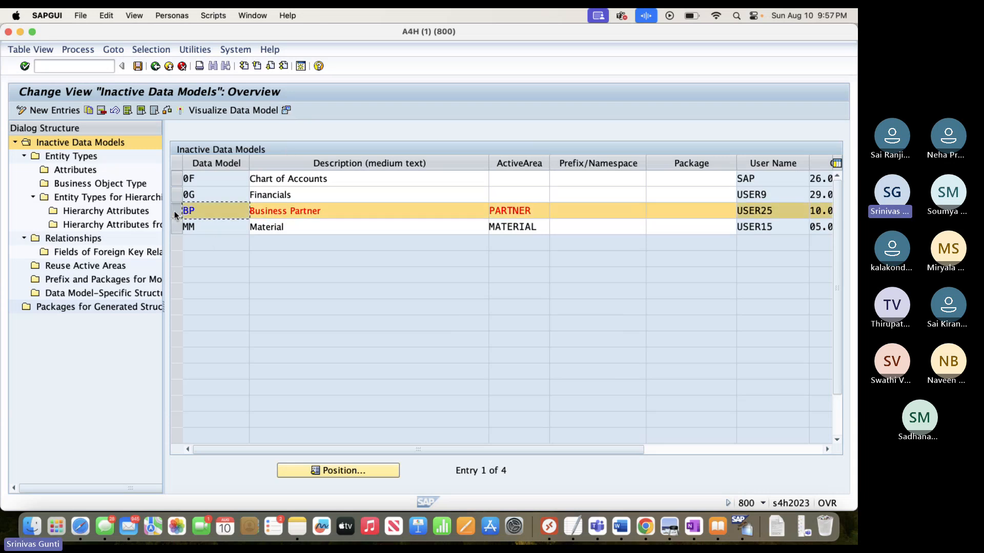
# Start the staging area adjustment for data model BP, answer Yes to the mapping adjustment question, and acknowledge the issued messages
pyautogui.click(286, 110)
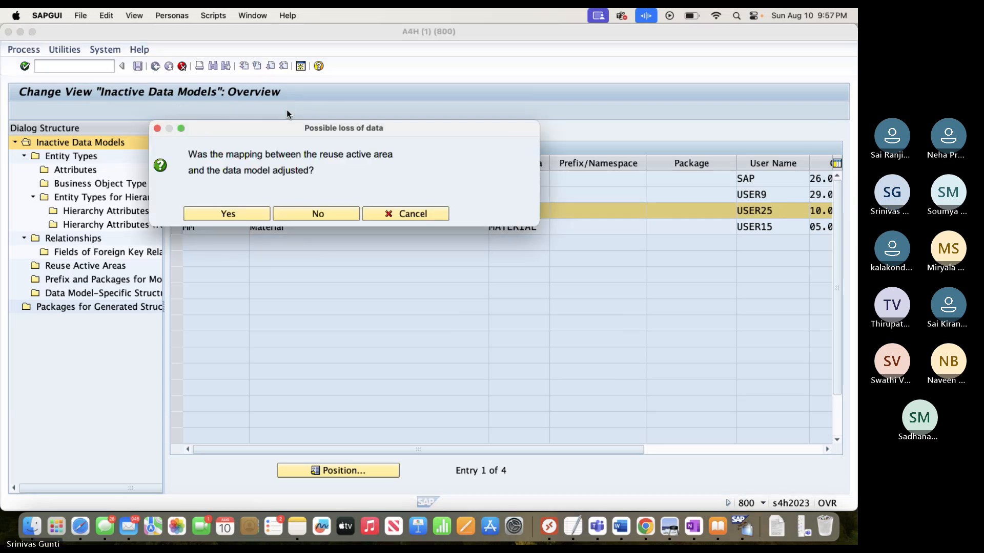
pyautogui.click(236, 212)
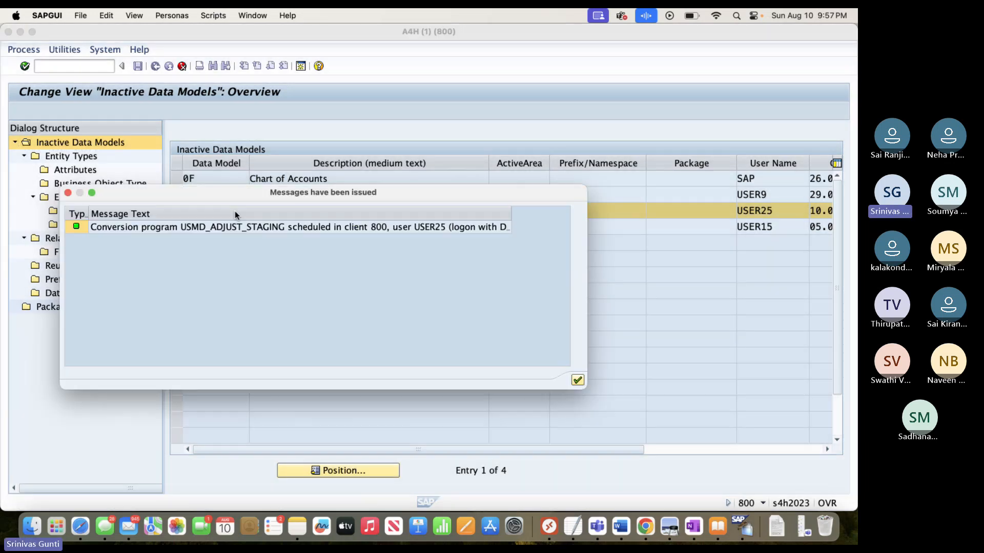
pyautogui.click(578, 380)
# Leave the inactive data models view and open the ABAP Editor with transaction SE38
pyautogui.click(69, 66)
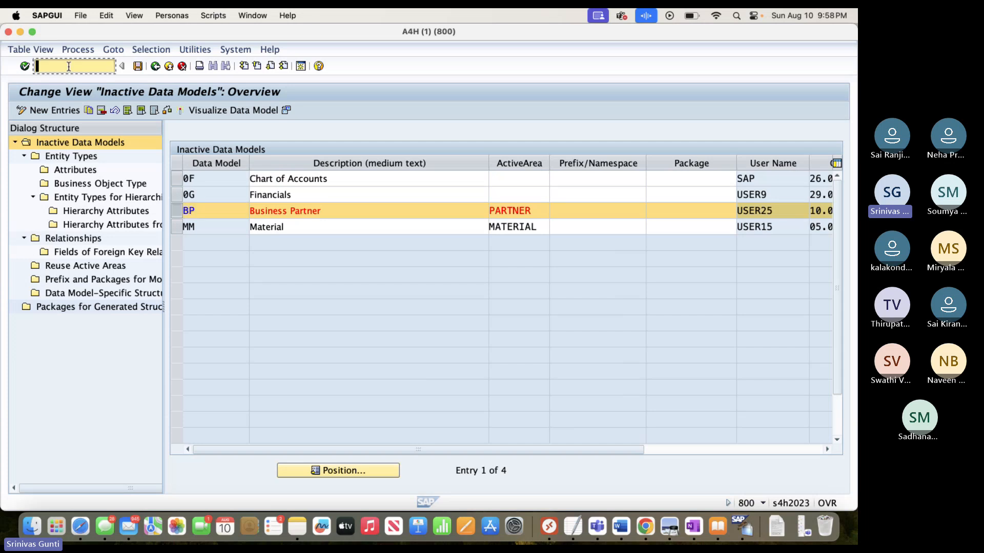
pyautogui.write('/N')
pyautogui.press('Return')
pyautogui.write('S')
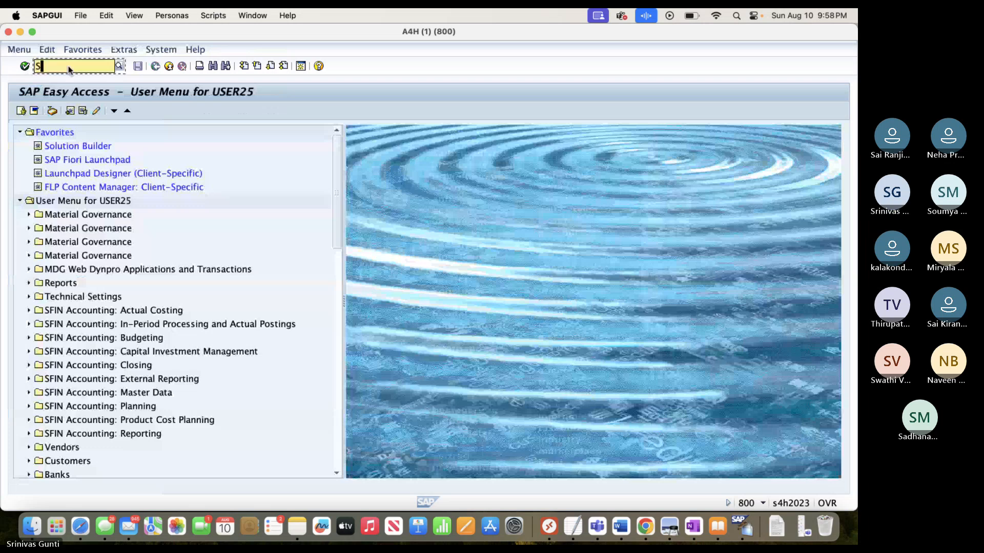
pyautogui.write('E38')
pyautogui.press('Return')
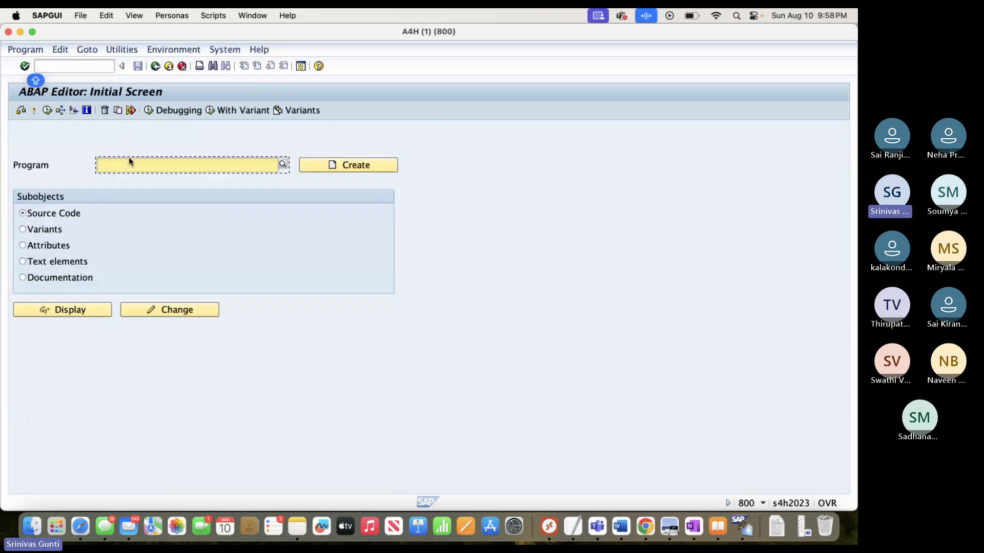
# Run program USMD_ADJUST_STAGING for data model BP
pyautogui.write('USMD')
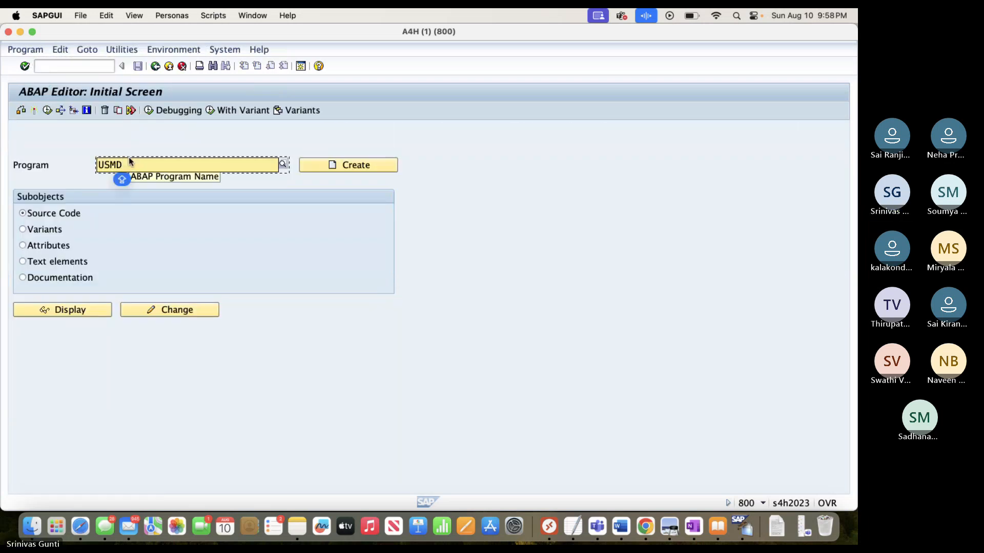
pyautogui.write('_')
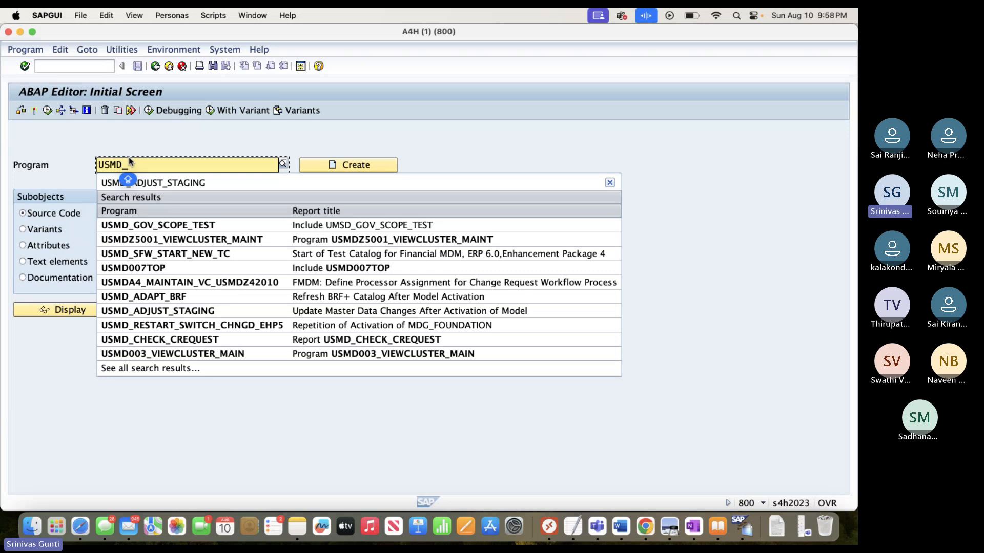
pyautogui.click(164, 183)
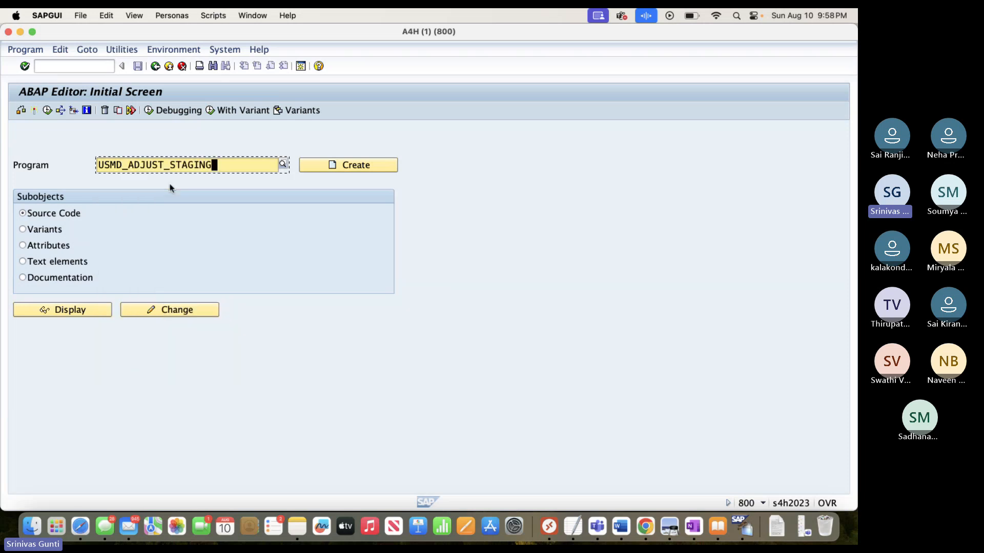
pyautogui.click(47, 110)
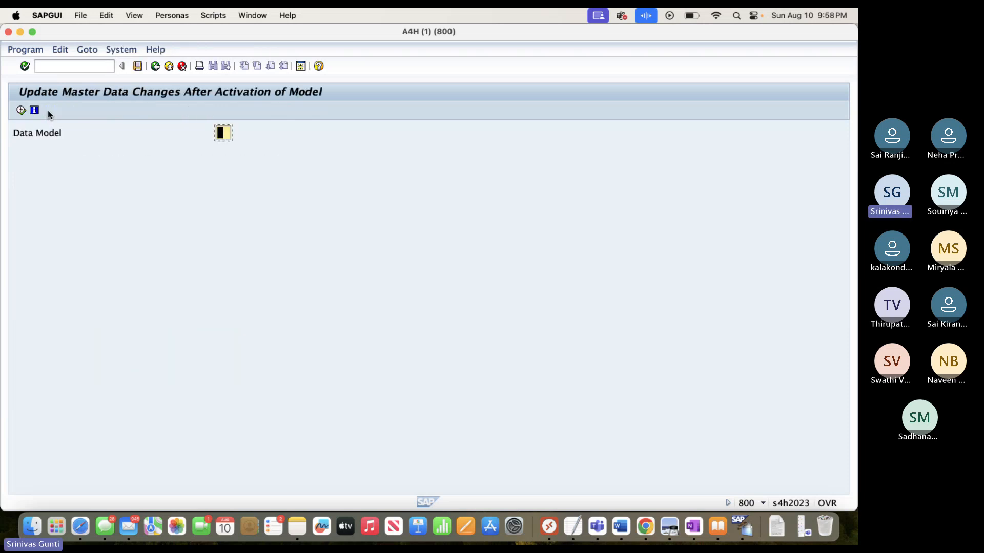
pyautogui.write('BP')
pyautogui.press('capslock')
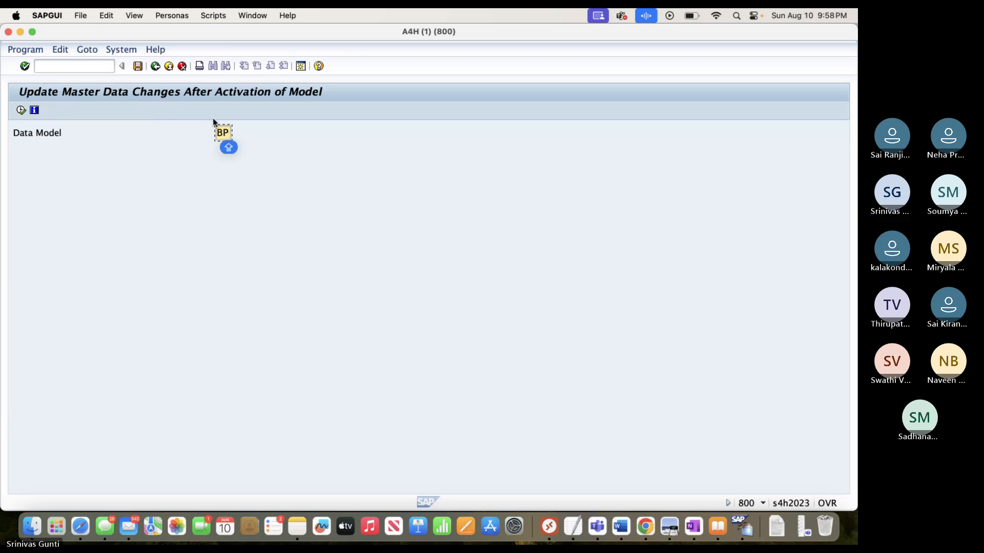
pyautogui.click(19, 110)
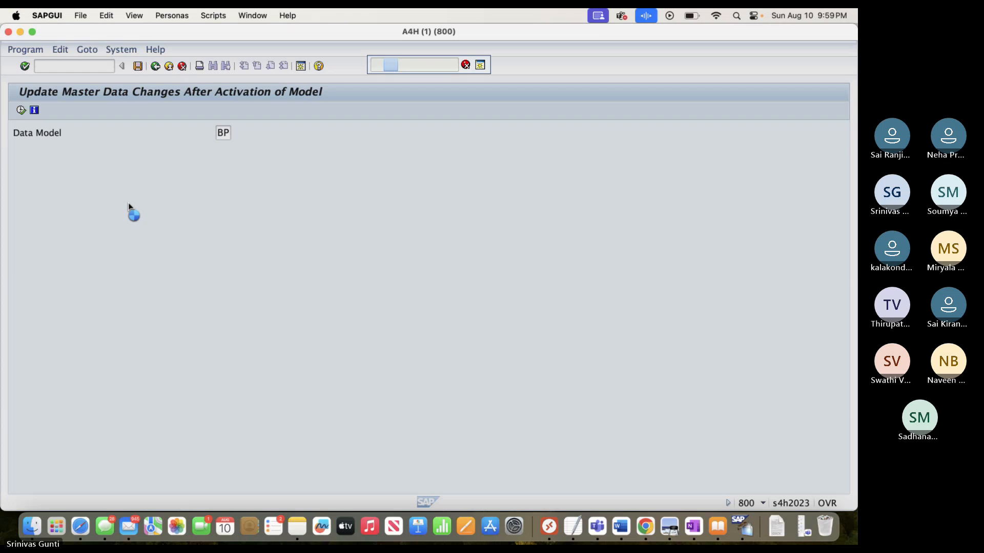
# Switch to the Microsoft Teams meeting, toggle the microphone, and return to SAP GUI
pyautogui.click(597, 528)
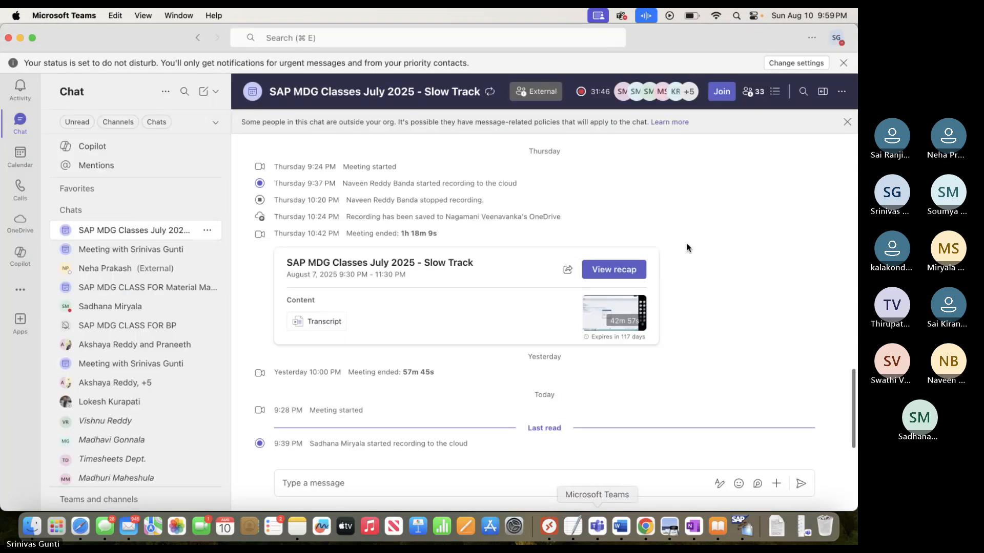
pyautogui.click(600, 529)
pyautogui.click(711, 46)
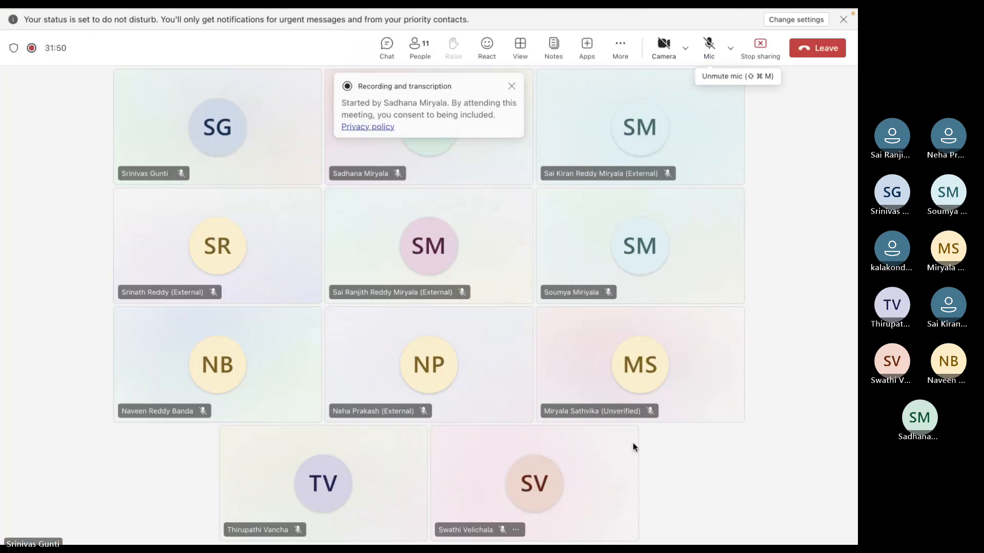
pyautogui.click(760, 527)
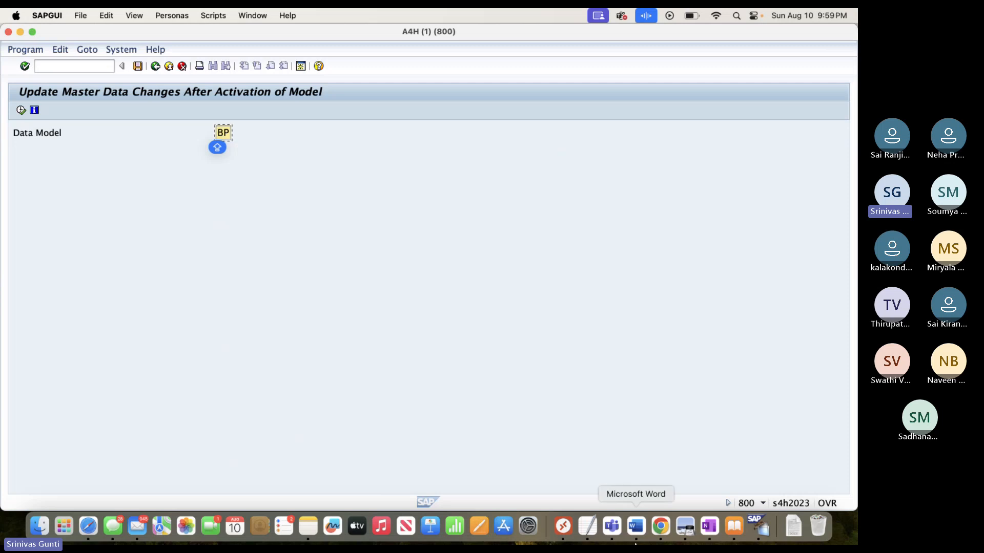
# Switch to the Data Model Extension document in Chrome, review the Generate DM specific Structures section, and return to SAP GUI
pyautogui.click(661, 532)
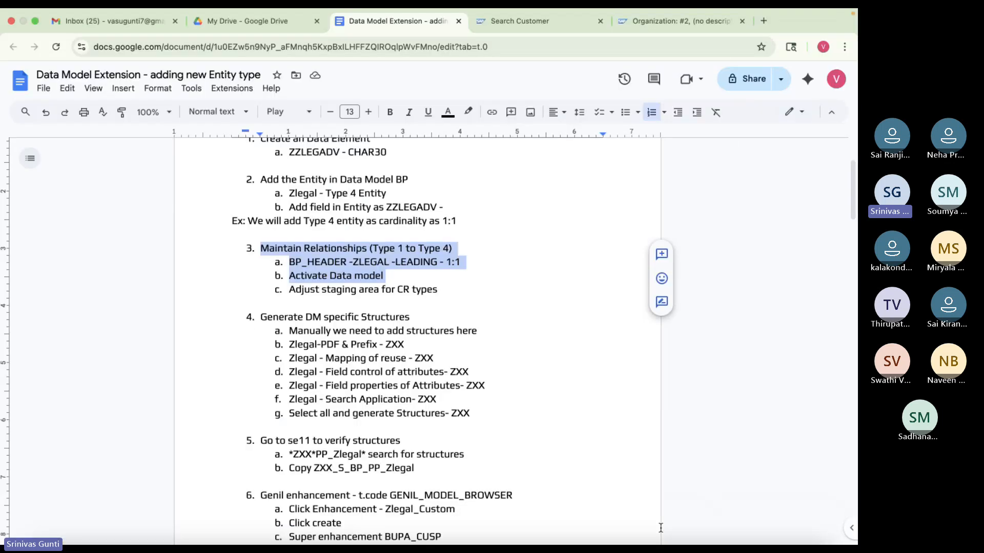
pyautogui.scroll(-3, 564, 272)
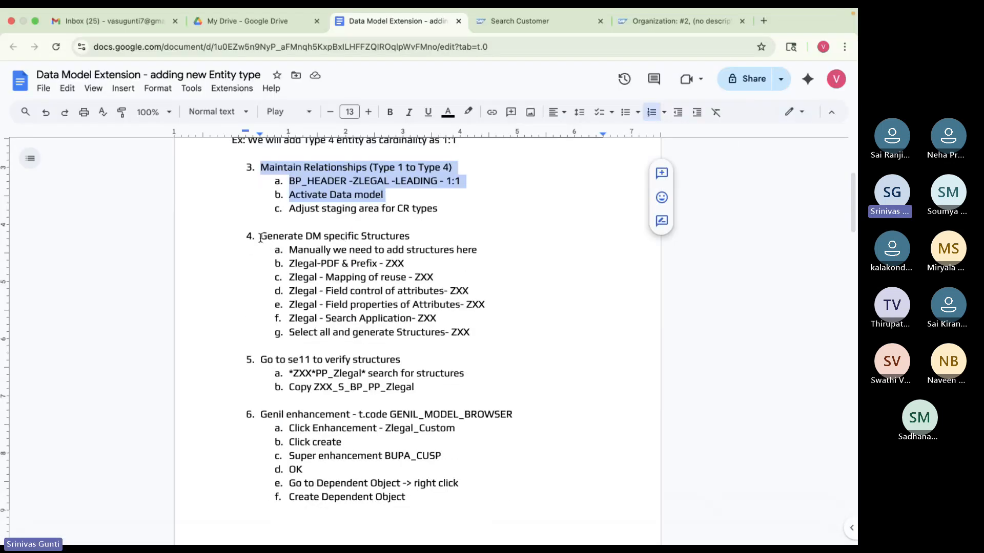
pyautogui.moveTo(414, 237); pyautogui.dragTo(258, 235)
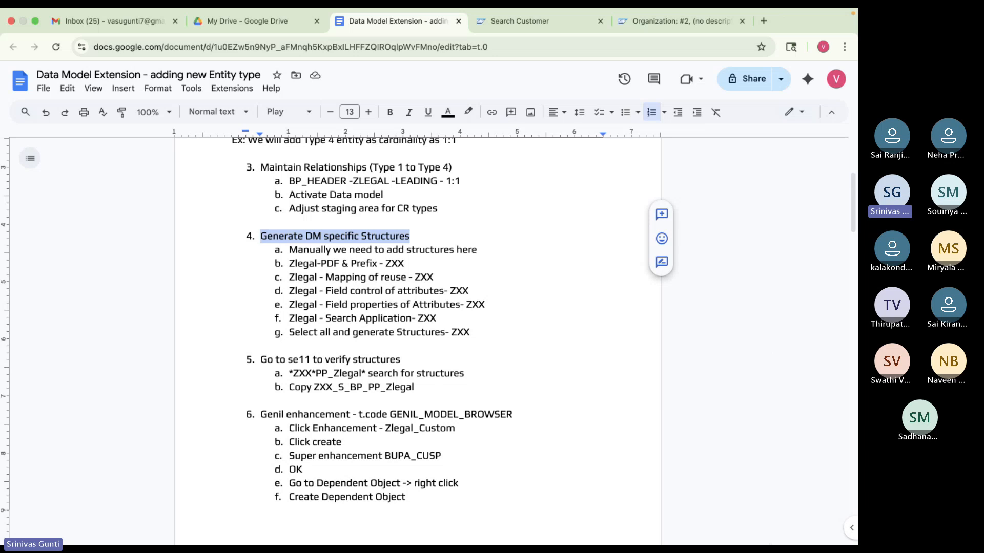
pyautogui.click(742, 526)
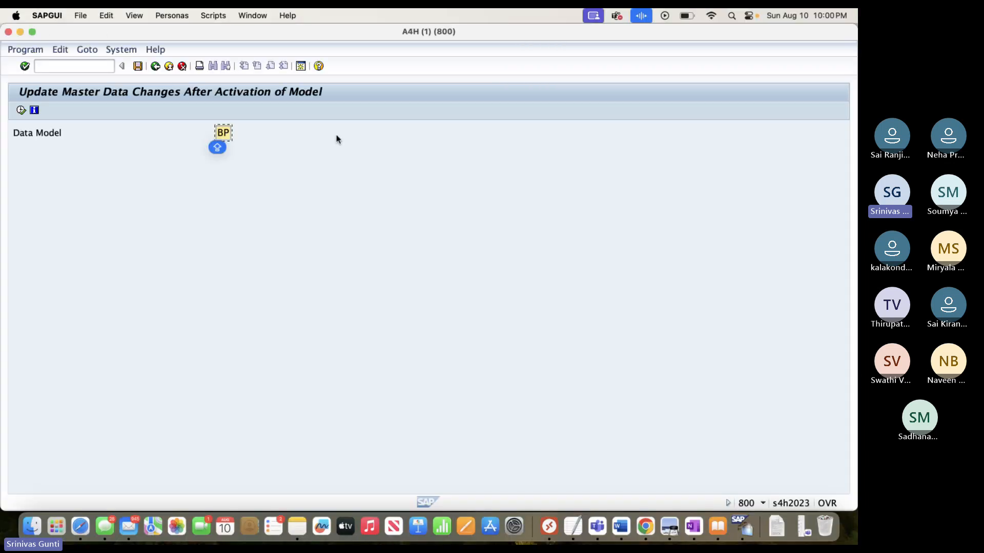
# Open transaction MDGIMG and expand Classic Mode in SAP MDG, Central Governance, General Settings and Data Modeling
pyautogui.click(55, 67)
pyautogui.write('/N')
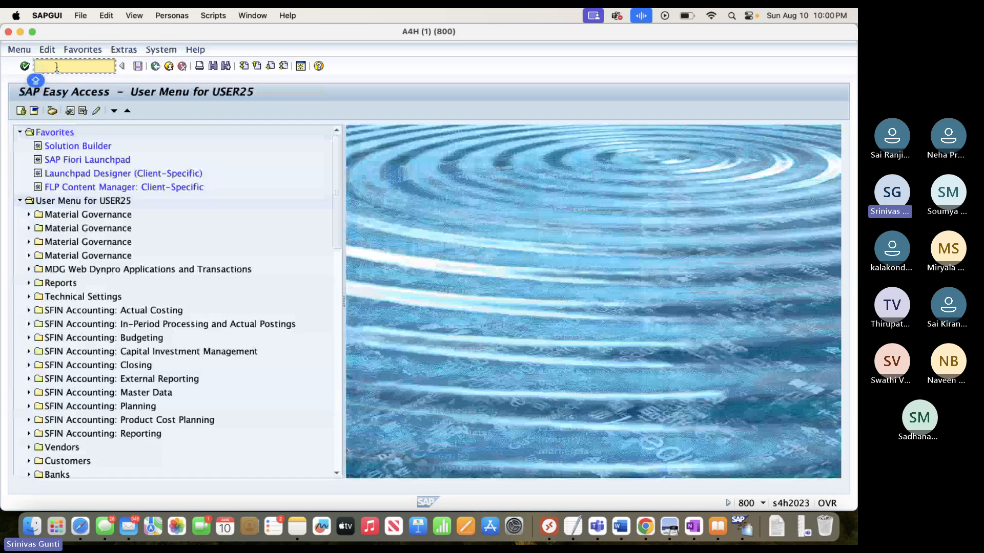
pyautogui.write('MDGIMG')
pyautogui.press('Return')
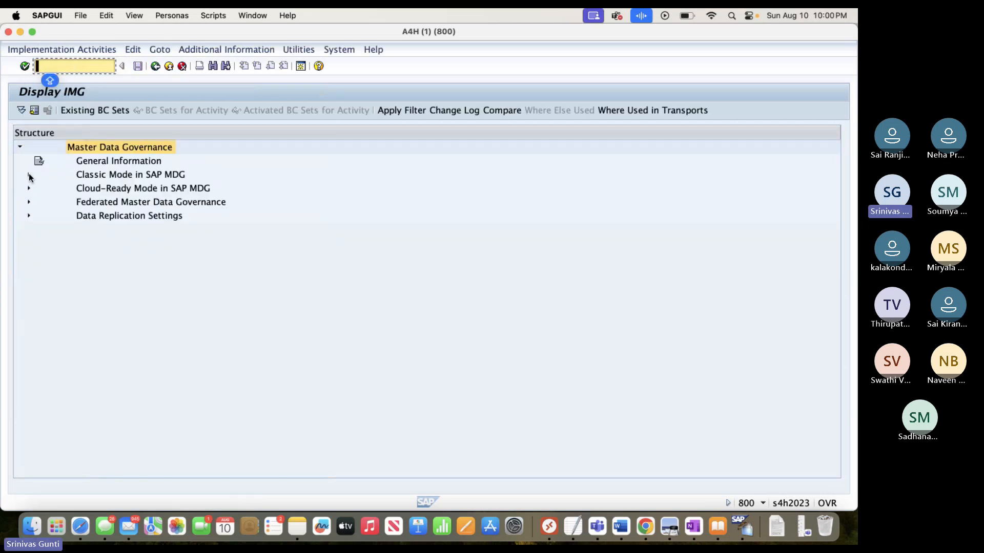
pyautogui.click(28, 175)
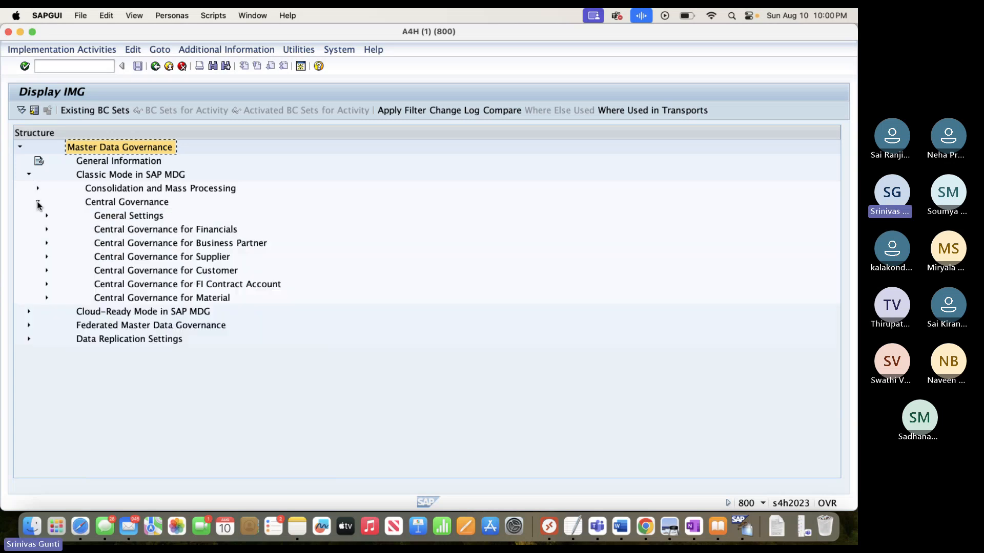
pyautogui.click(46, 216)
pyautogui.click(55, 284)
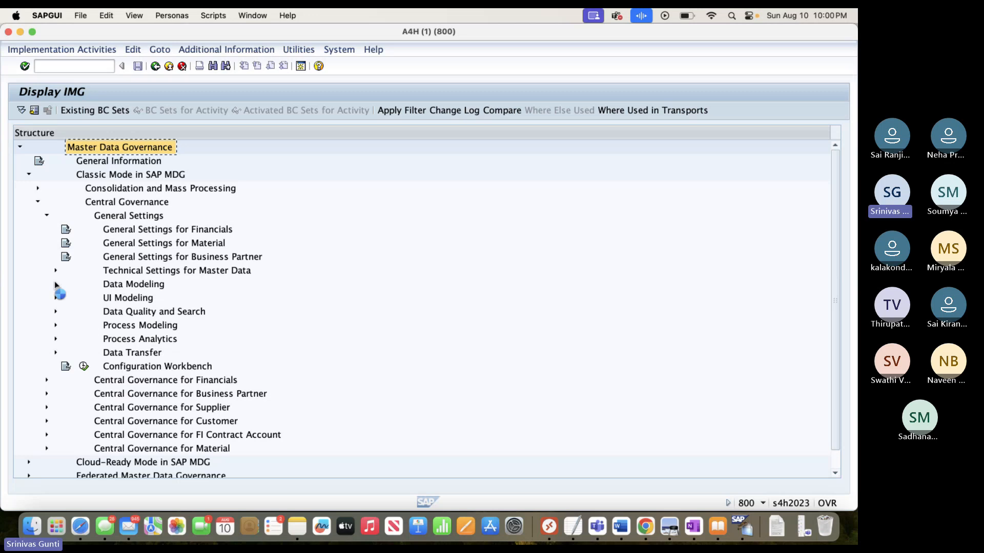
pyautogui.click(92, 298)
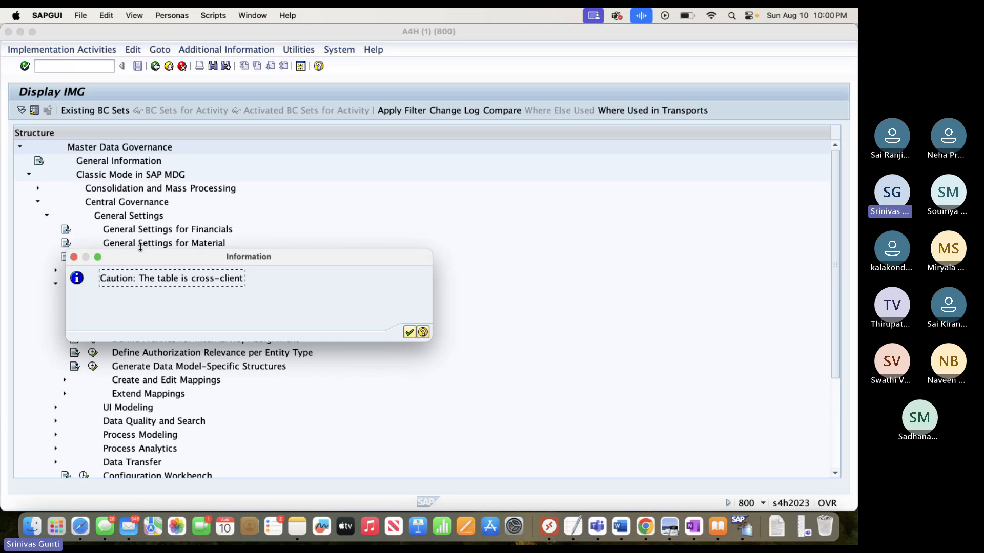
pyautogui.click(73, 256)
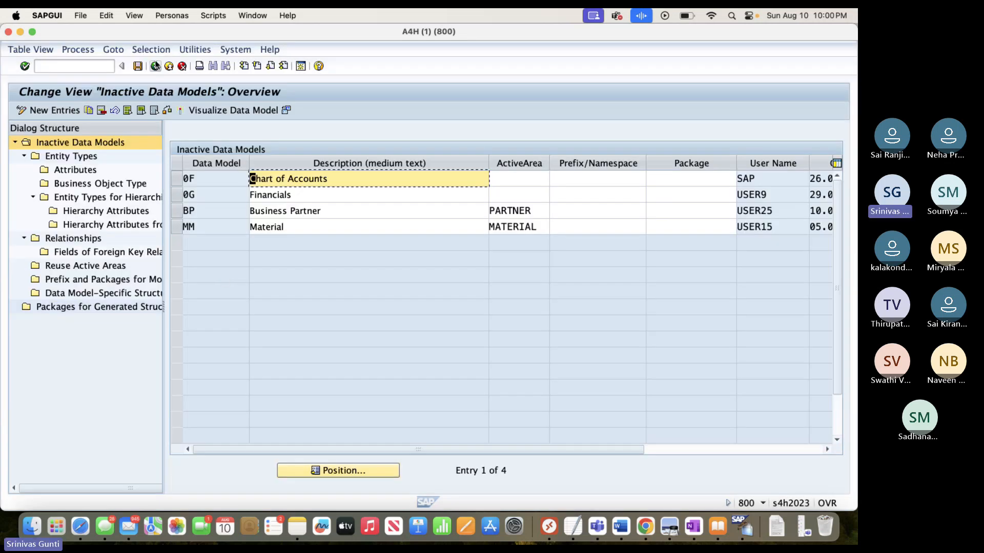
pyautogui.click(155, 66)
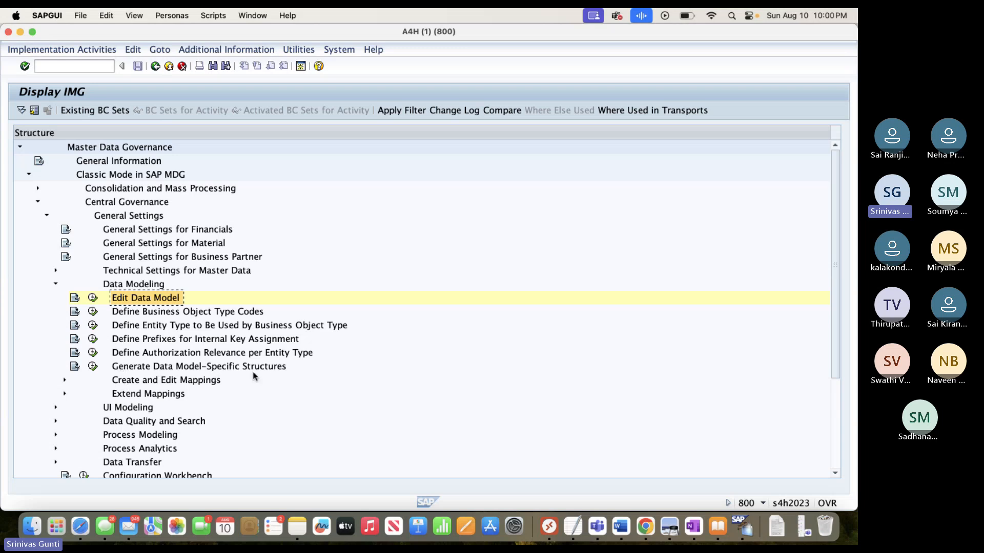
# Open the Generate Data Model-Specific Structures activity and show the structures of data model BP
pyautogui.click(93, 367)
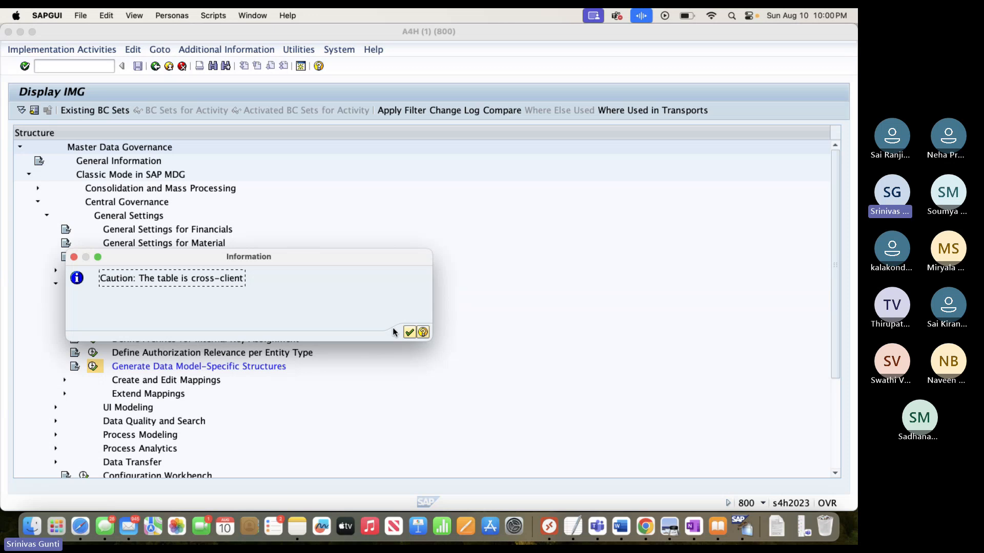
pyautogui.click(410, 333)
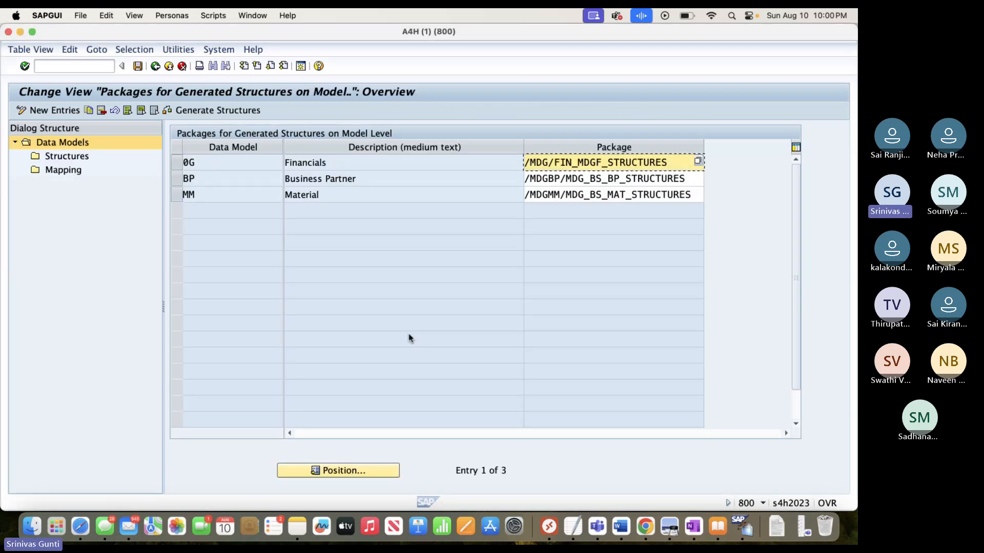
pyautogui.click(177, 178)
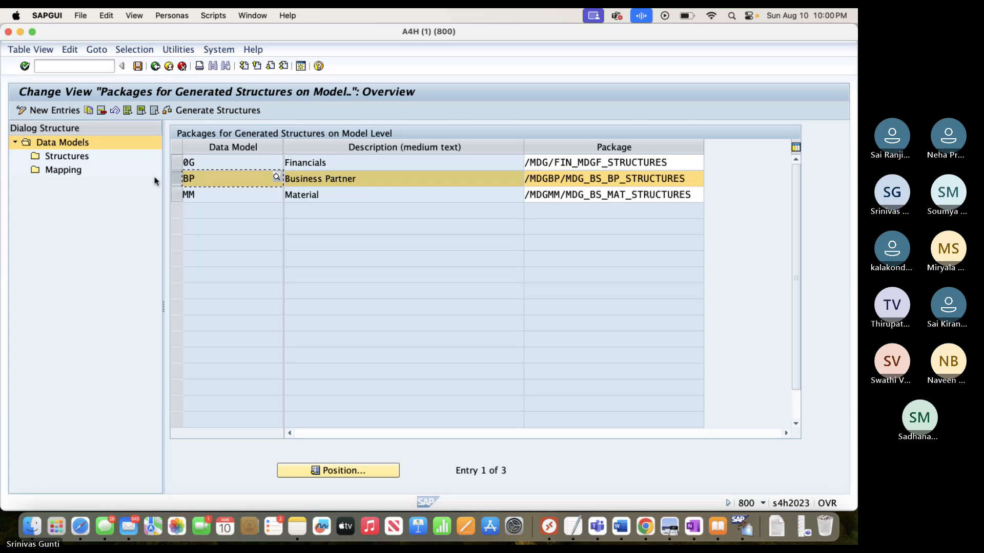
pyautogui.click(66, 156)
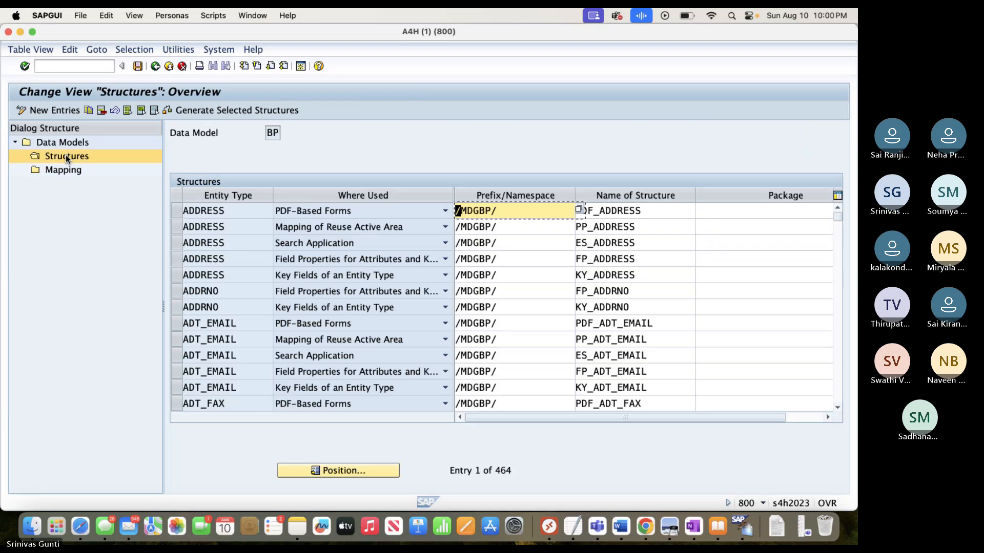
# Look for structures of the custom entity type starting with ZZLEGA at the end of data model BP's structures list
pyautogui.click(349, 470)
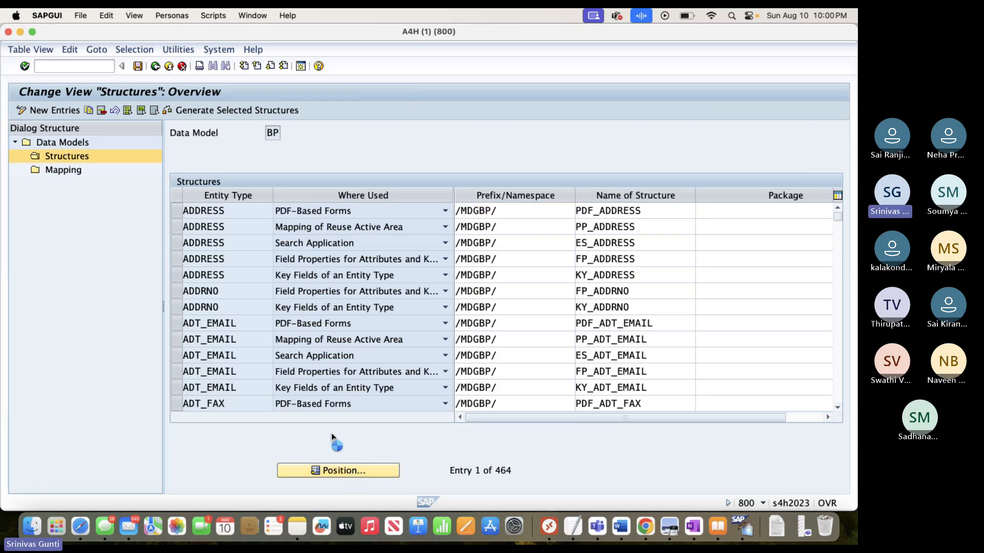
pyautogui.write('ZZ')
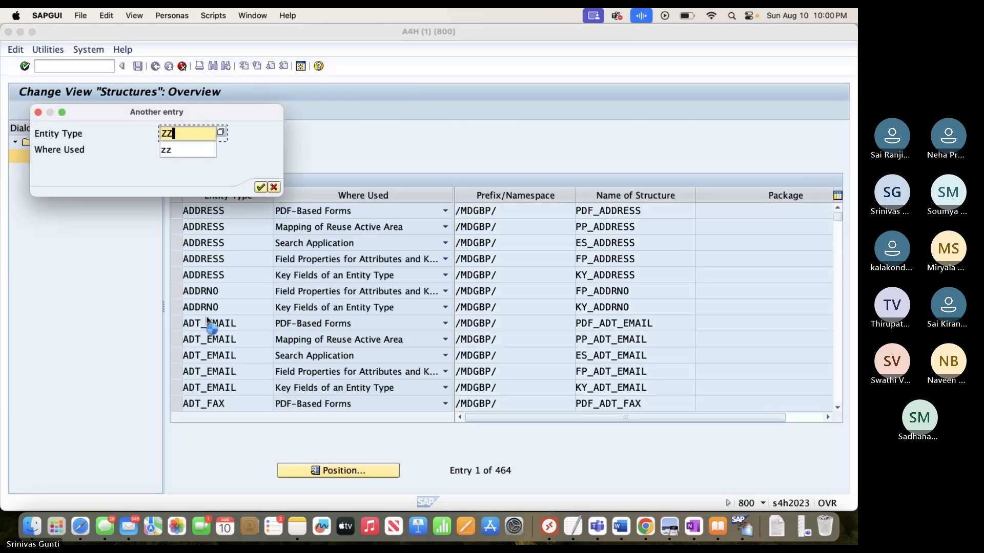
pyautogui.write('LEG')
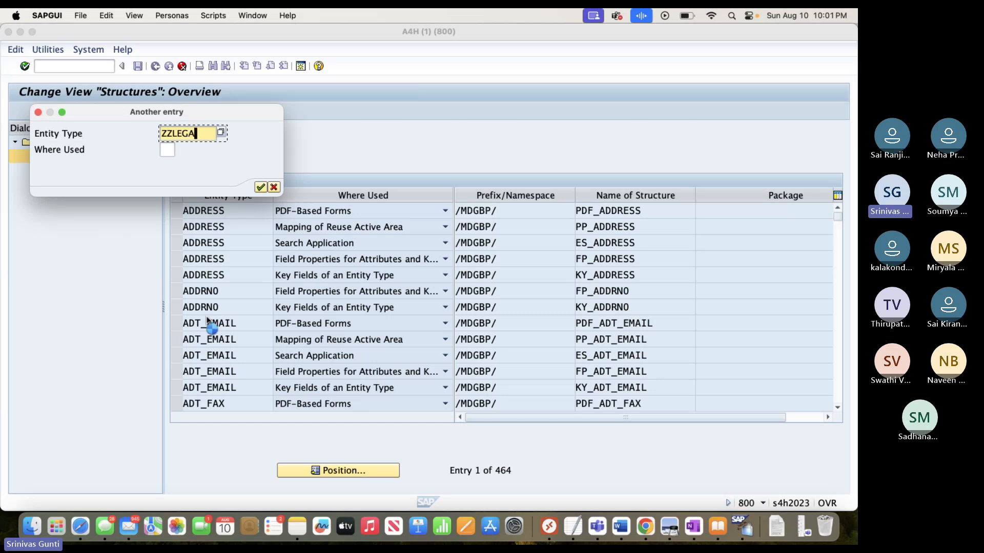
pyautogui.write('ACY')
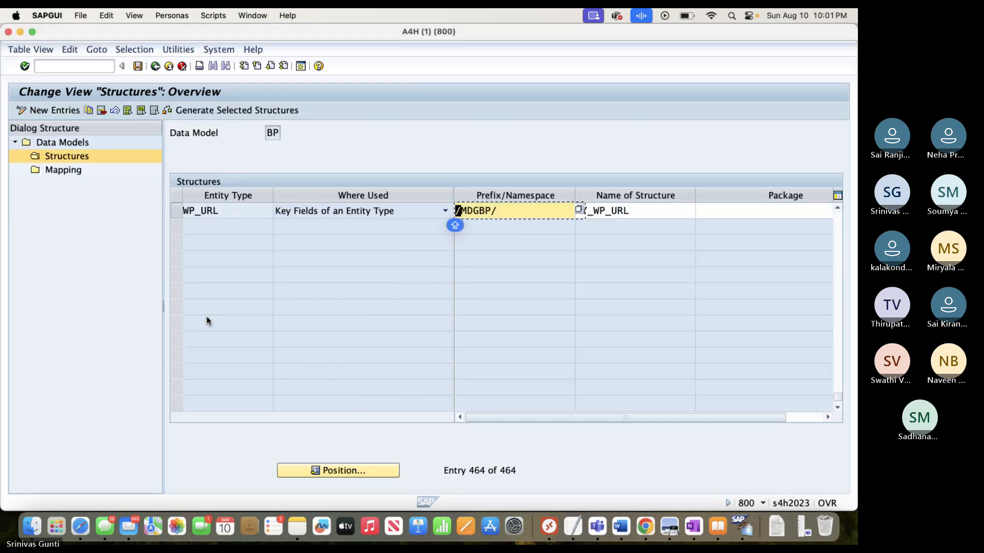
pyautogui.press('Return')
pyautogui.scroll(2, 398, 358)
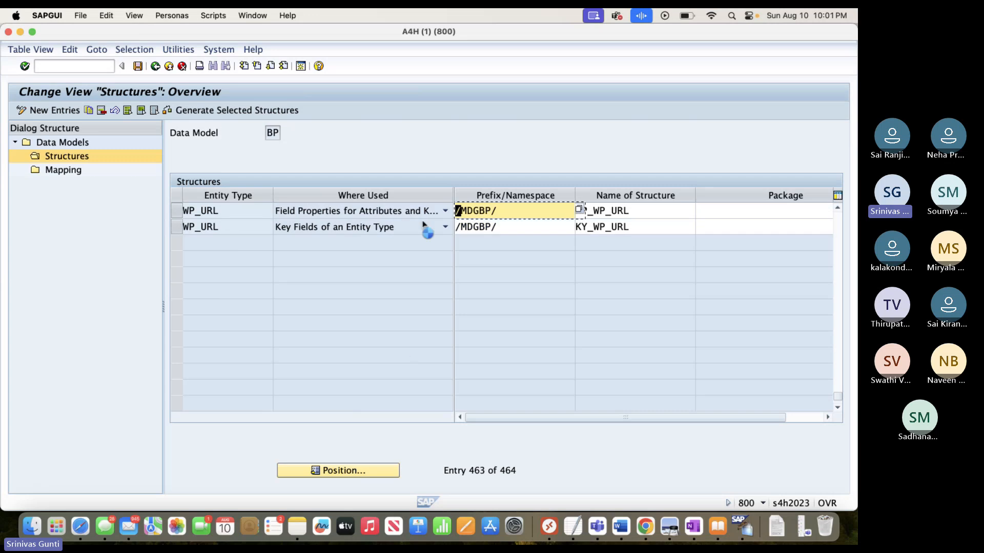
pyautogui.scroll(4, 429, 268)
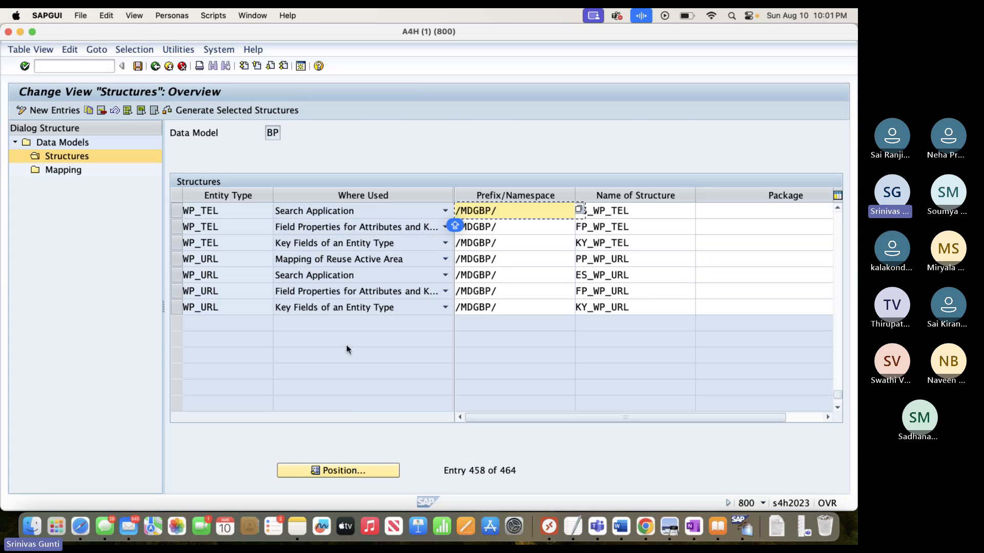
# Position data model BP's structures list at entity type BP_HEADER
pyautogui.scroll(1, 368, 307)
pyautogui.scroll(2, 368, 307)
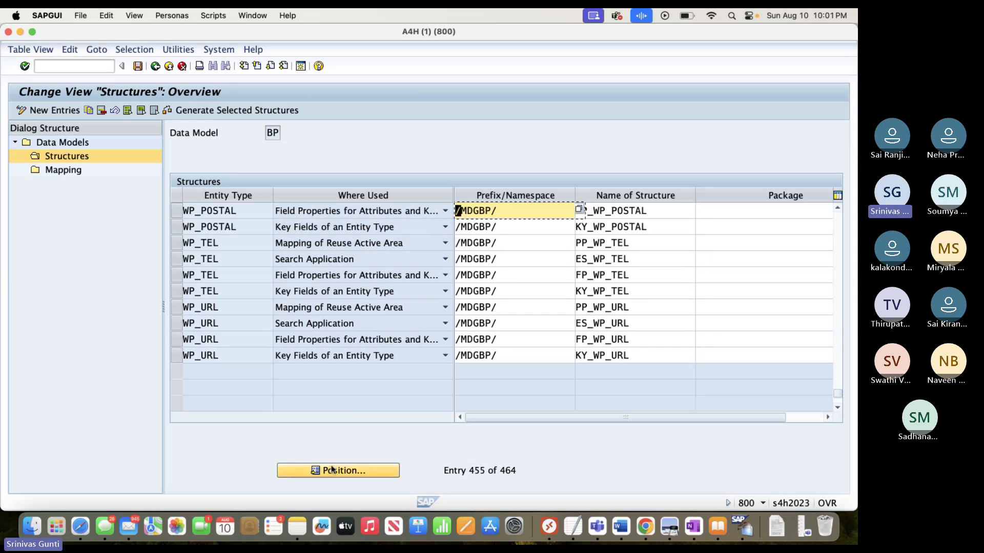
pyautogui.click(319, 469)
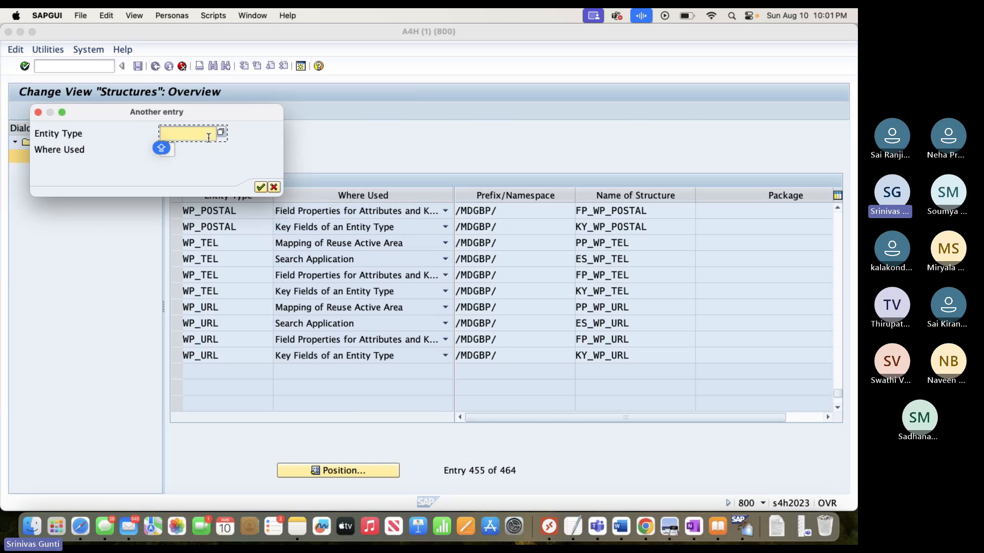
pyautogui.write('BP')
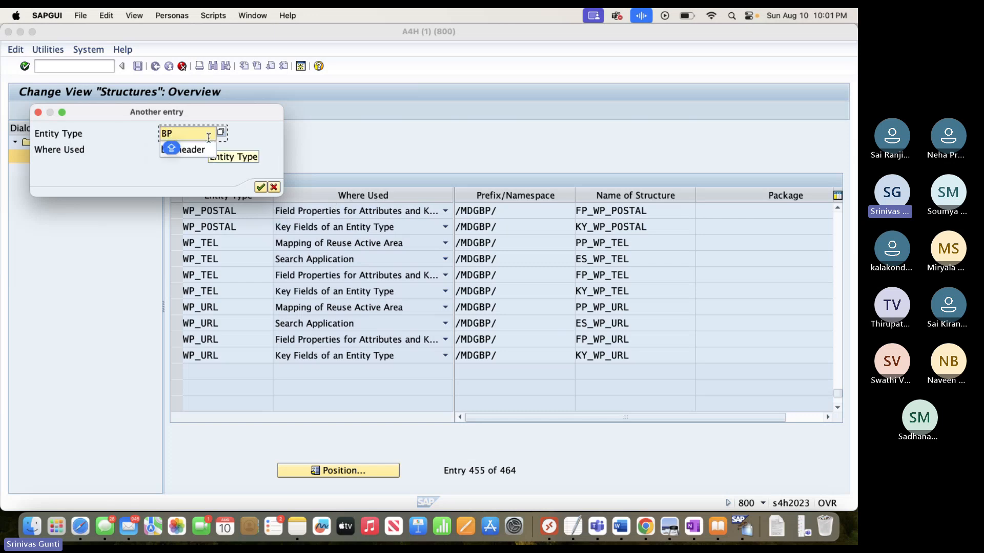
pyautogui.write('_HEADER')
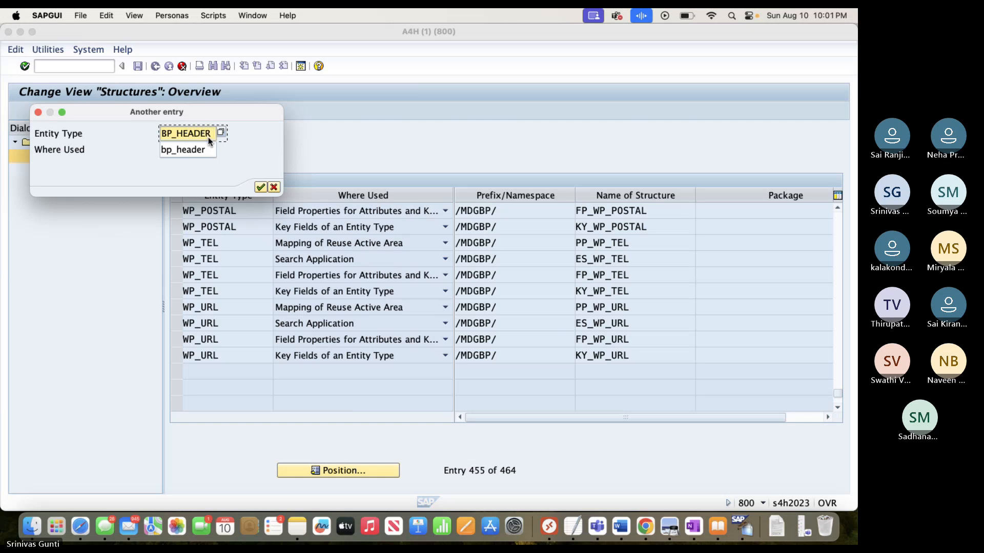
pyautogui.press('Return')
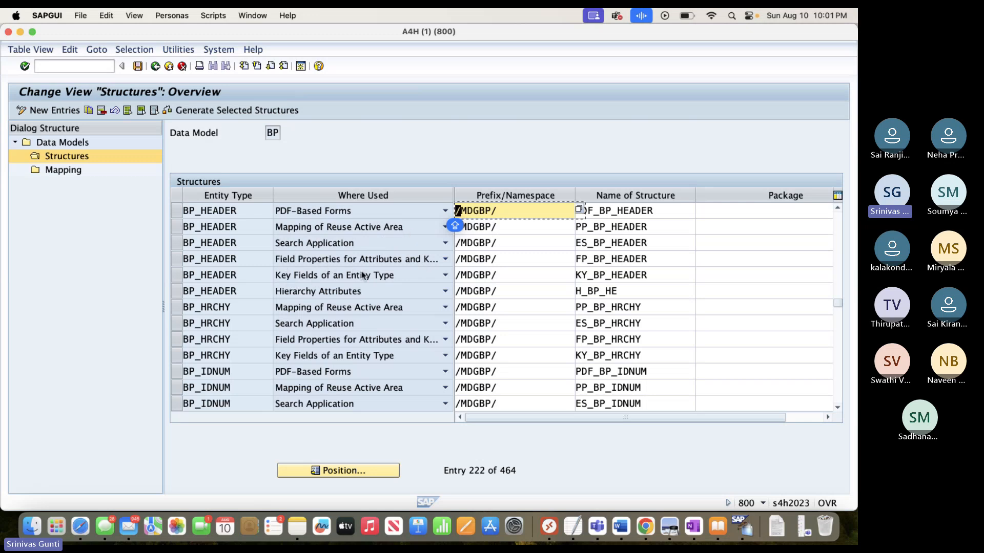
# Select all six BP_HEADER structure rows, from PDF-Based Forms to Hierarchy Attributes, and start copying them as new entries
pyautogui.click(176, 210)
pyautogui.click(176, 226)
pyautogui.click(176, 243)
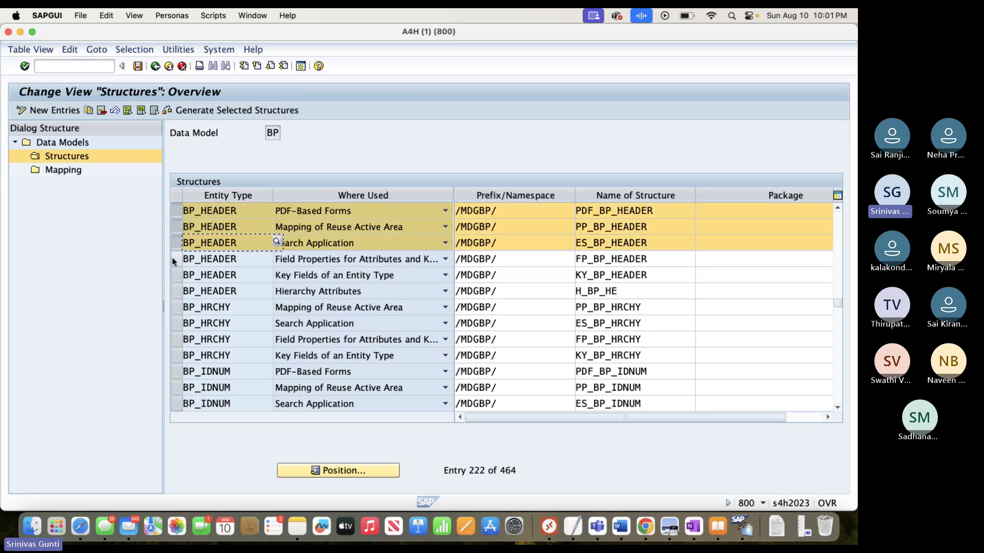
pyautogui.click(174, 259)
pyautogui.click(177, 275)
pyautogui.click(178, 291)
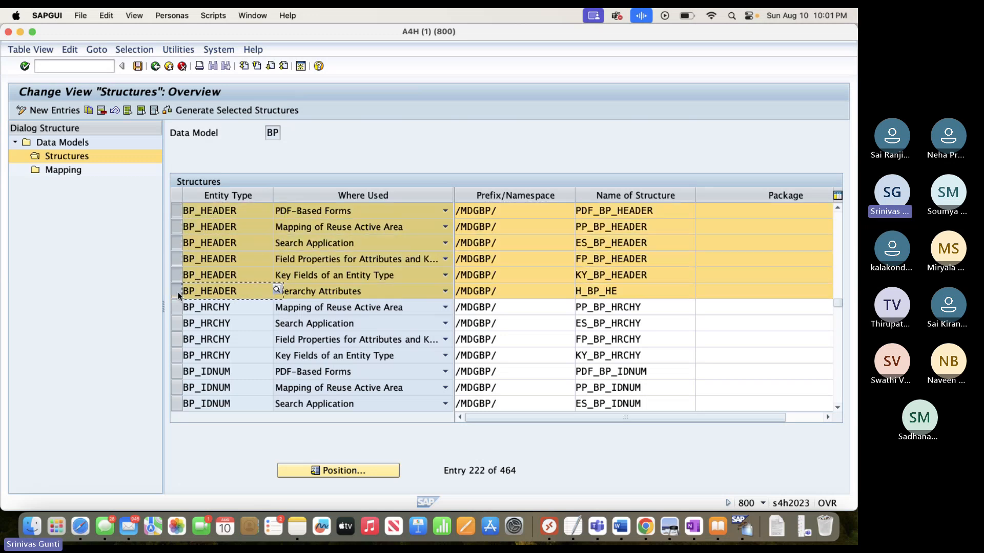
pyautogui.click(88, 110)
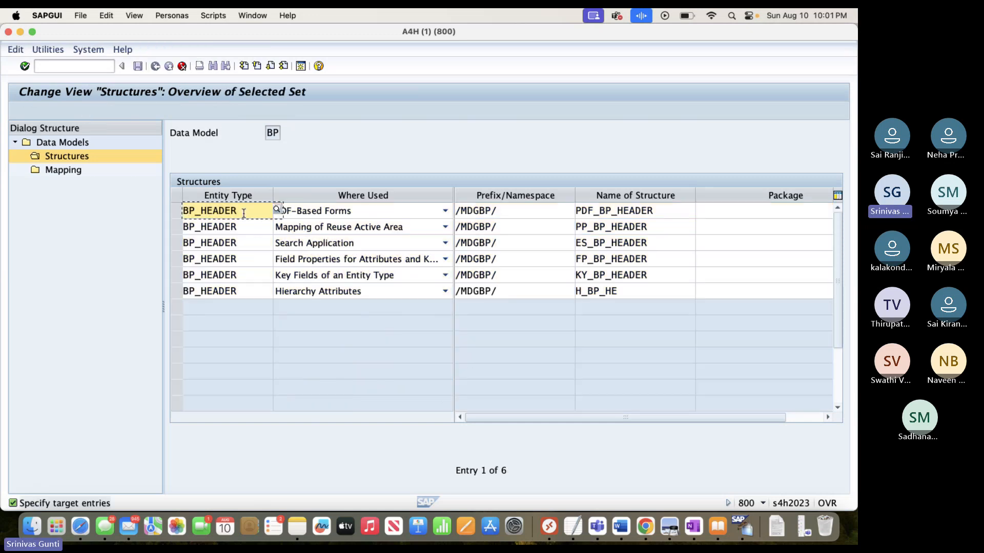
pyautogui.moveTo(244, 212); pyautogui.dragTo(124, 206)
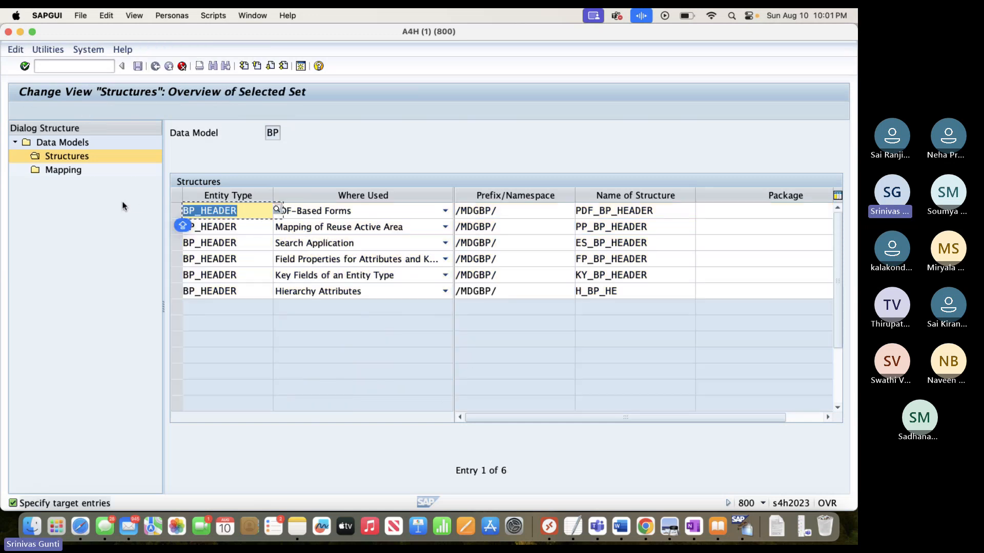
pyautogui.write('ZZLEGA')
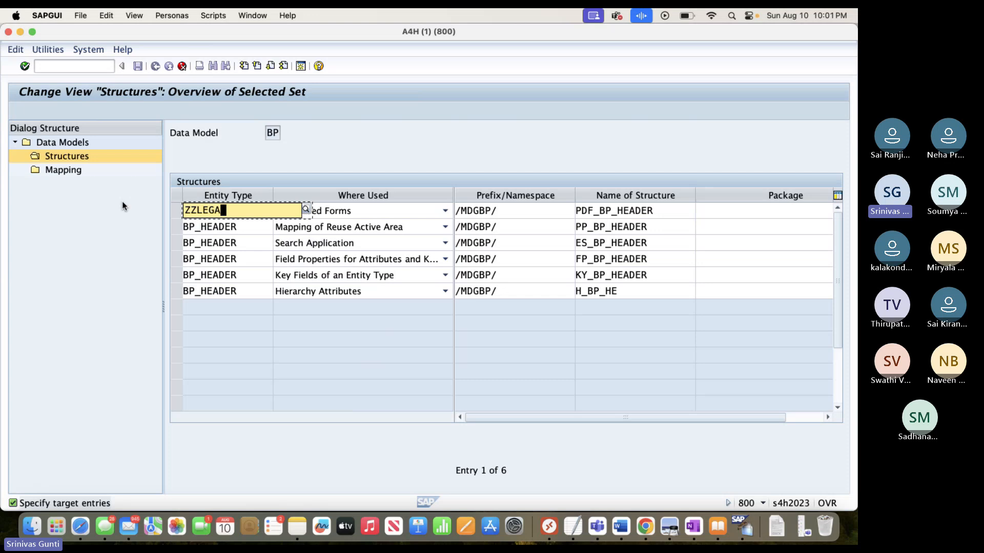
pyautogui.write('DV')
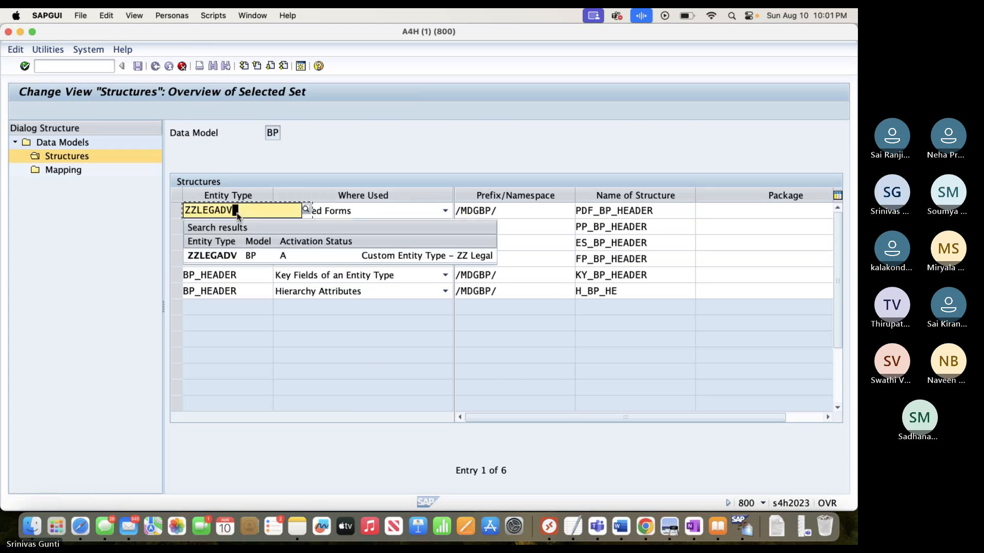
pyautogui.click(233, 257)
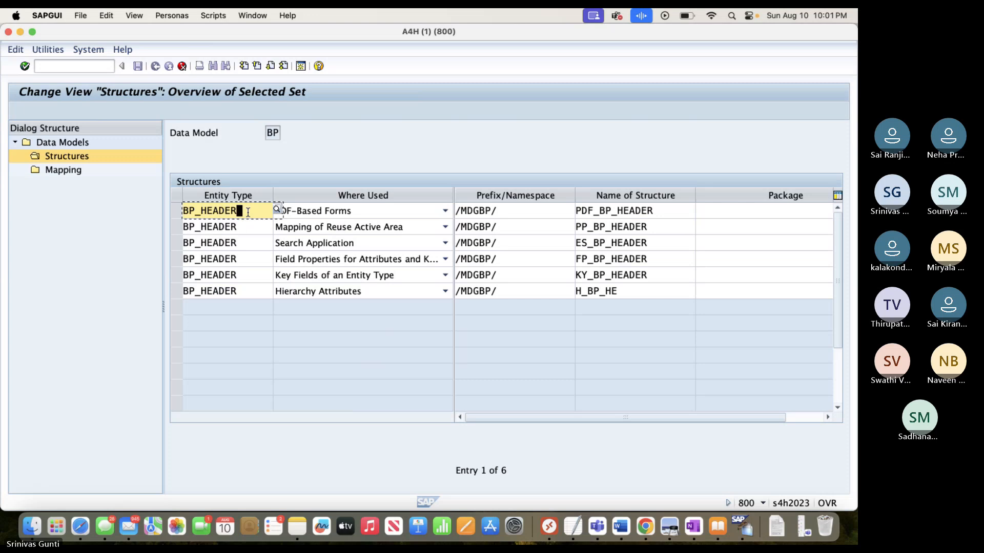
# Set the entity type of the PDF-Based Forms row to ZZLEGADV from the search suggestion and copy that value
pyautogui.moveTo(239, 210); pyautogui.dragTo(80, 212)
pyautogui.write('ZZ')
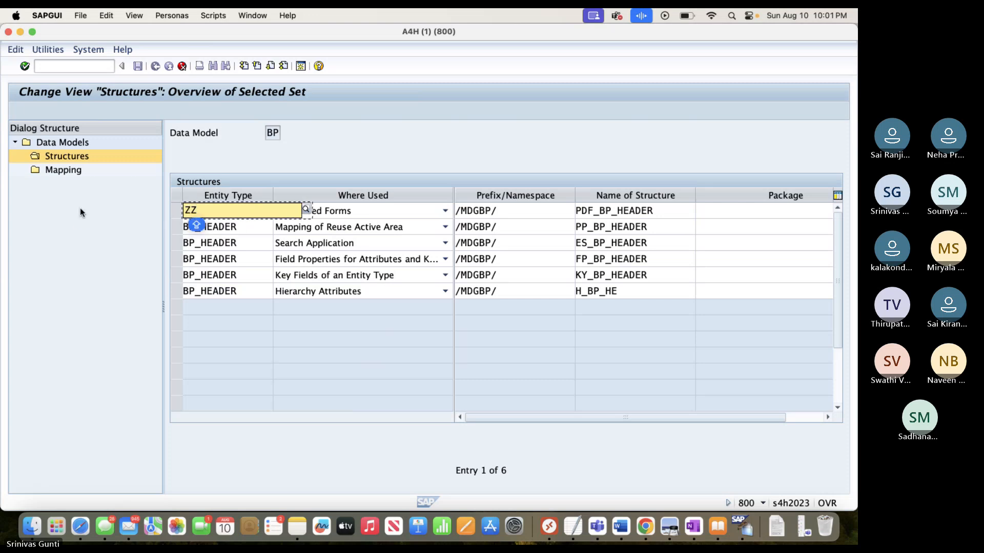
pyautogui.write('L')
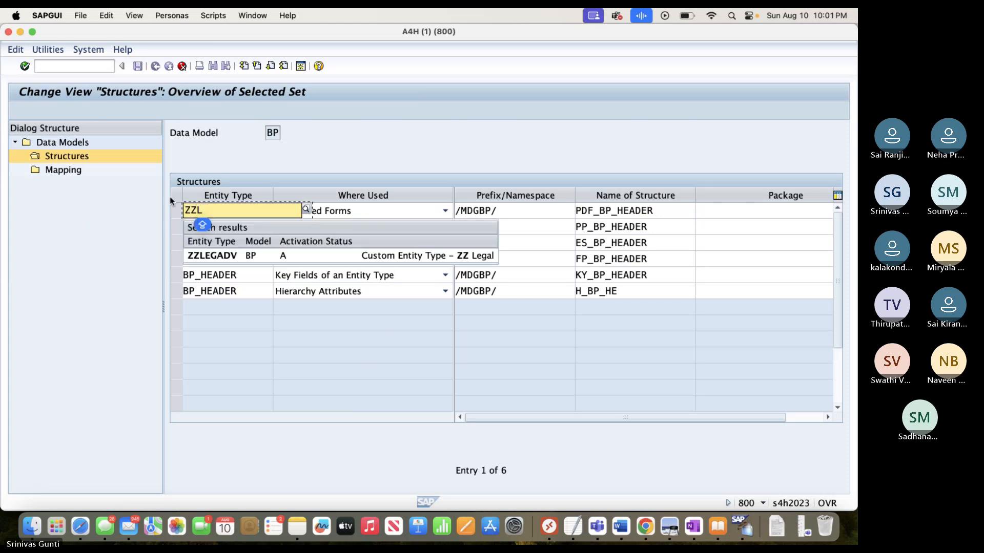
pyautogui.click(330, 256)
pyautogui.moveTo(231, 211); pyautogui.dragTo(121, 211)
pyautogui.press('super+c')
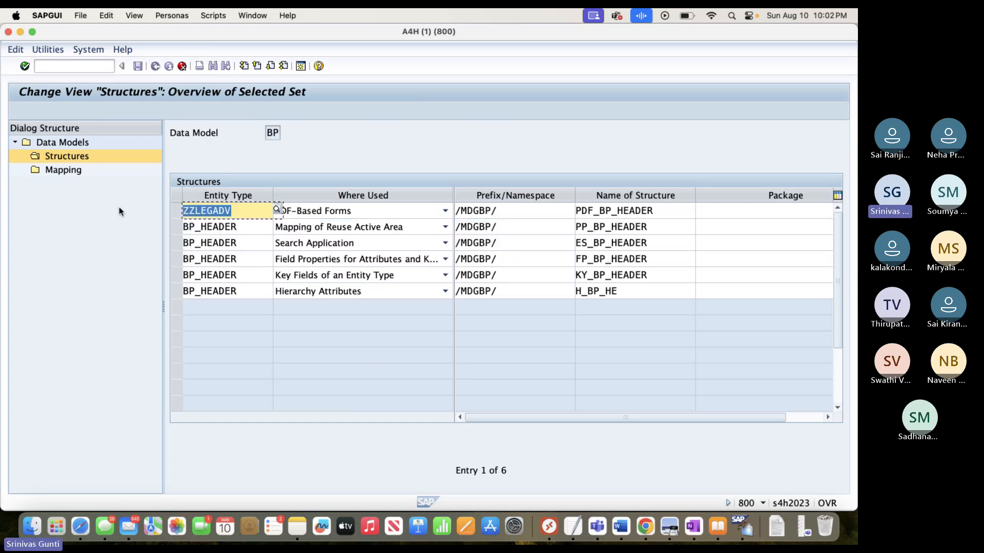
# Replace the entity type with ZZLEGADV in the remaining five rows and confirm the copied entries
pyautogui.doubleClick(241, 226)
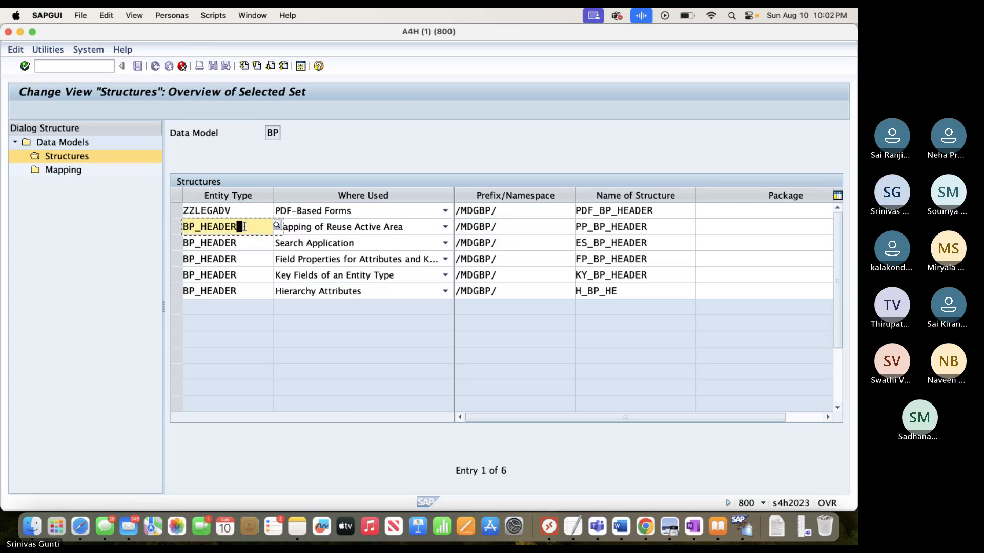
pyautogui.press('super+v')
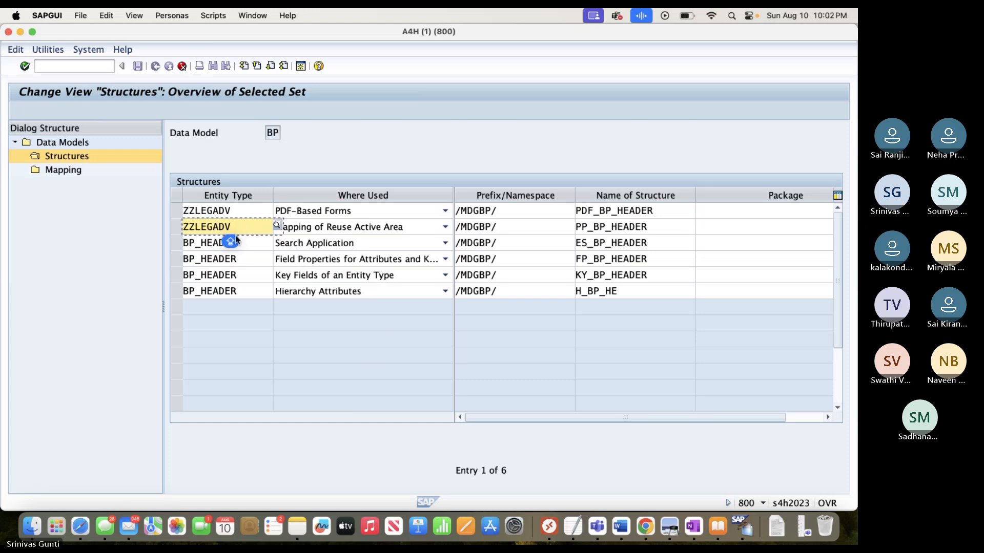
pyautogui.moveTo(237, 242); pyautogui.dragTo(131, 235)
pyautogui.press('super+v')
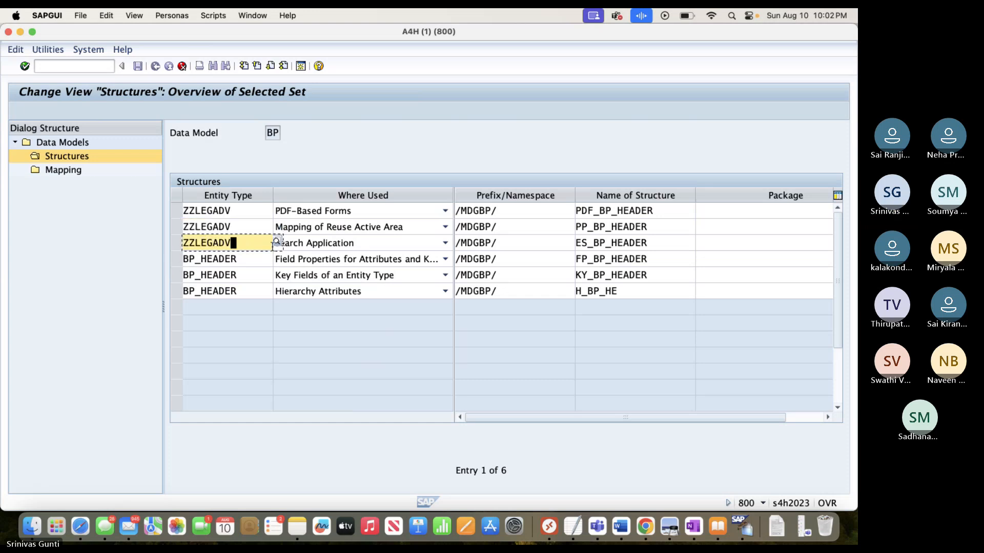
pyautogui.click(254, 258)
pyautogui.moveTo(253, 258); pyautogui.dragTo(153, 261)
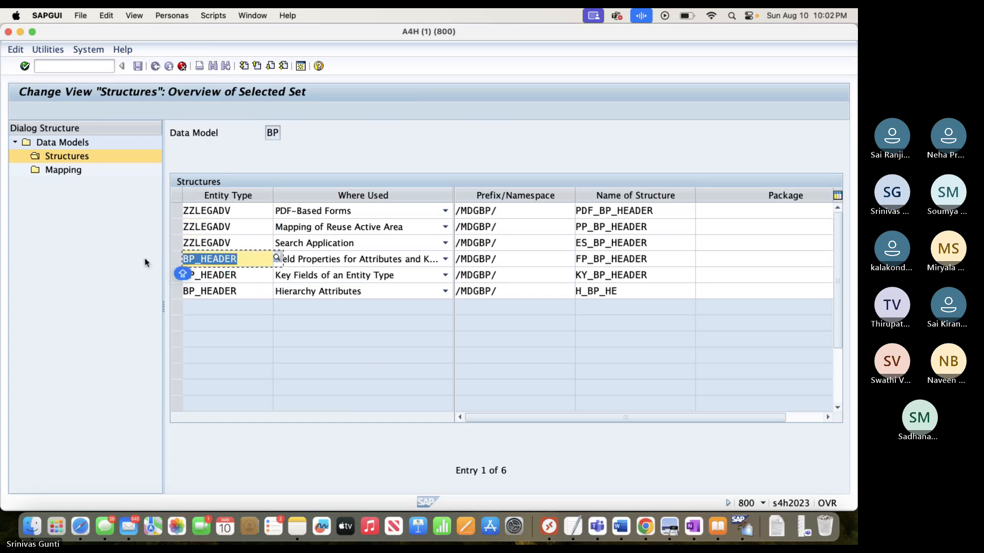
pyautogui.press('super+v')
pyautogui.moveTo(237, 275); pyautogui.dragTo(123, 267)
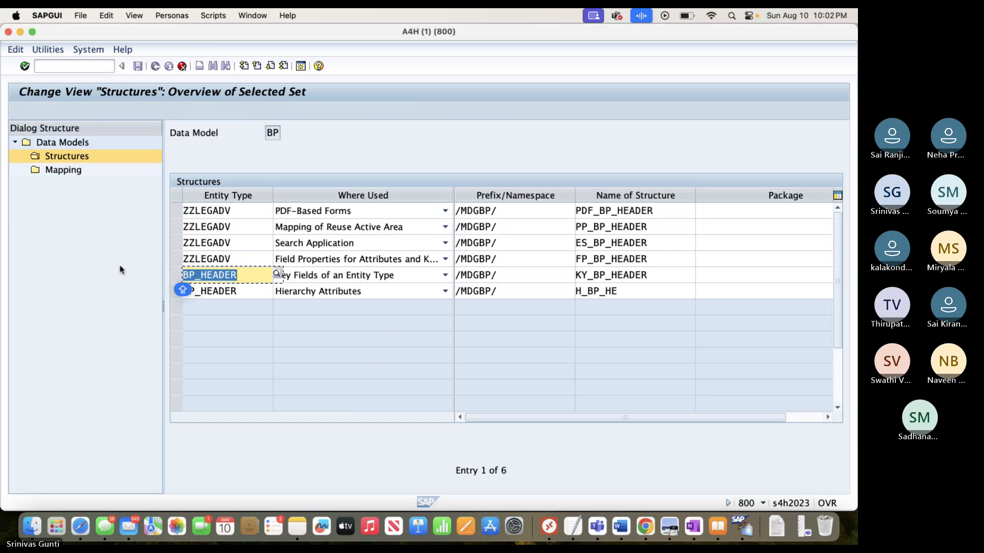
pyautogui.press('super+v')
pyautogui.moveTo(245, 291); pyautogui.dragTo(137, 288)
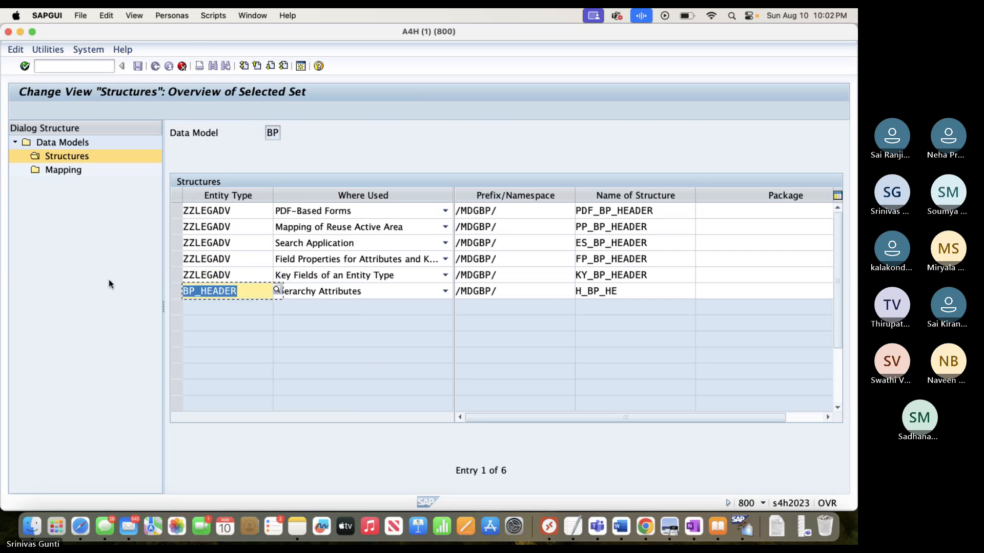
pyautogui.press('super+v')
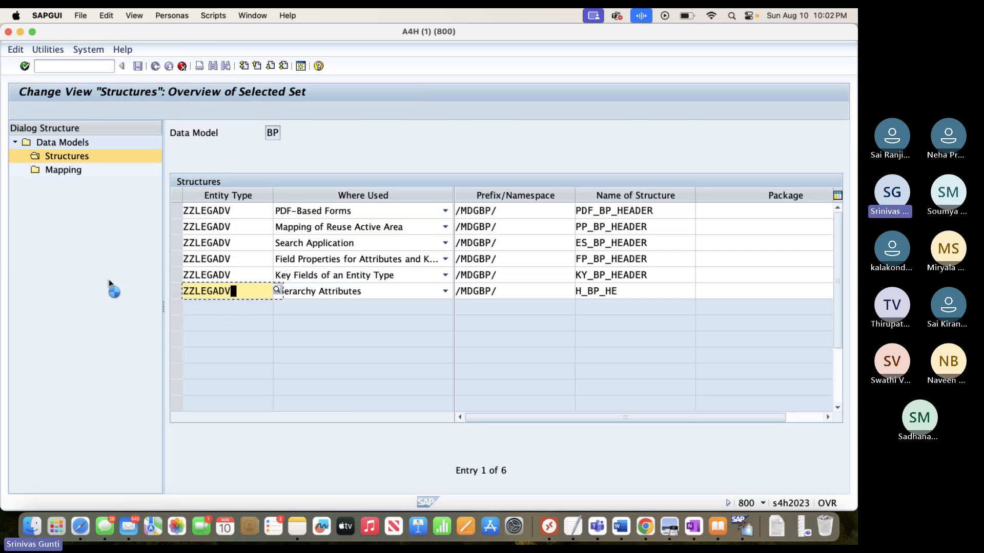
pyautogui.press('Return')
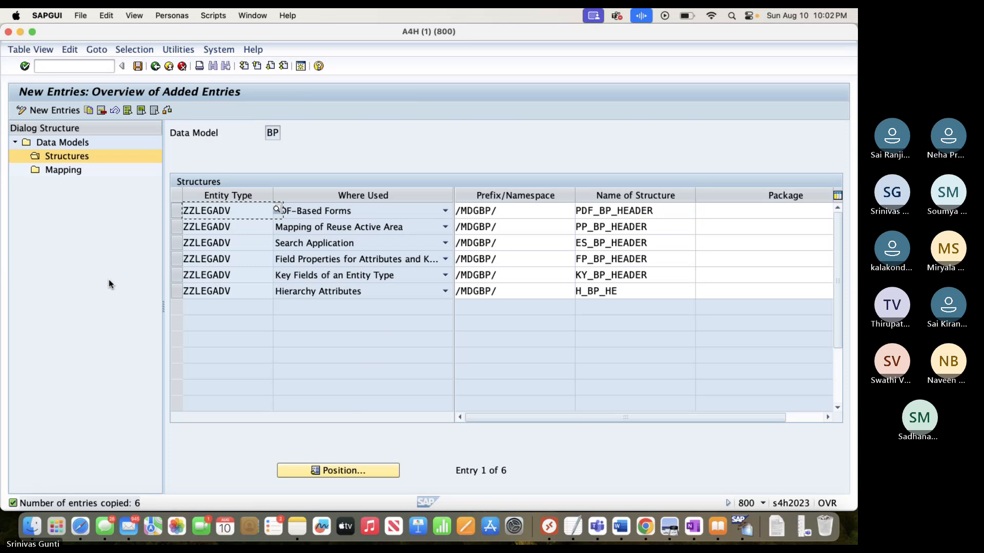
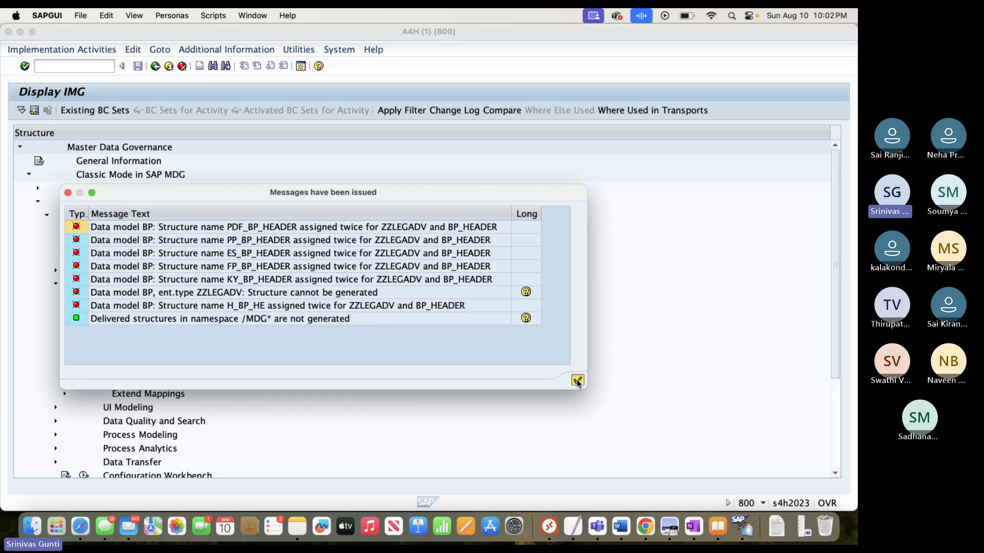
# Close the issued messages list and select all six ZZLEGADV structure rows
pyautogui.click(577, 382)
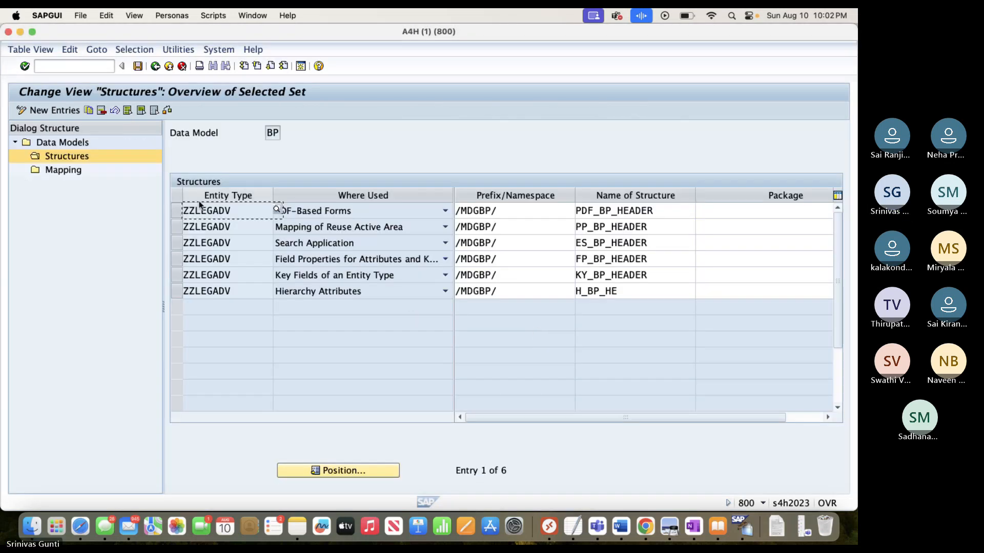
pyautogui.click(177, 216)
pyautogui.click(177, 227)
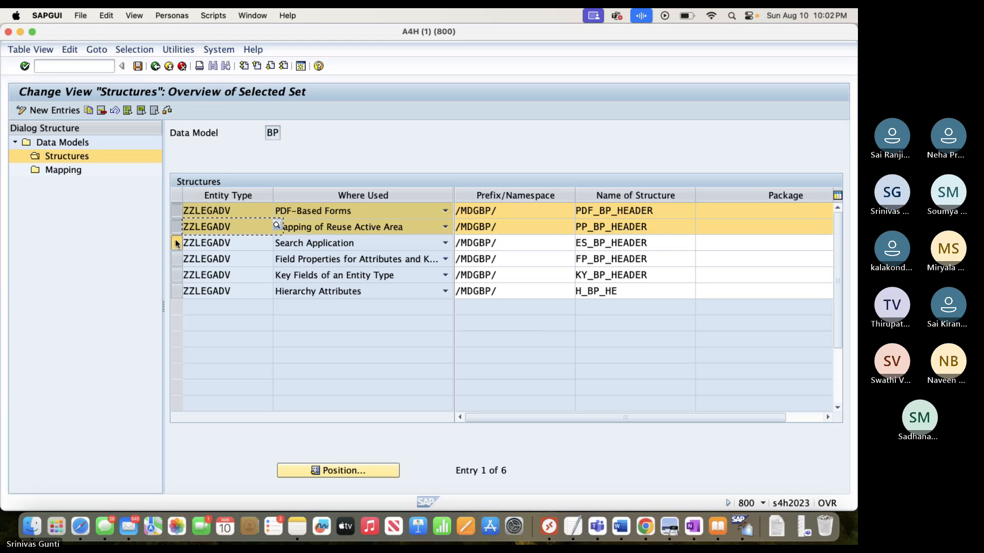
pyautogui.click(176, 242)
pyautogui.click(176, 260)
pyautogui.click(179, 275)
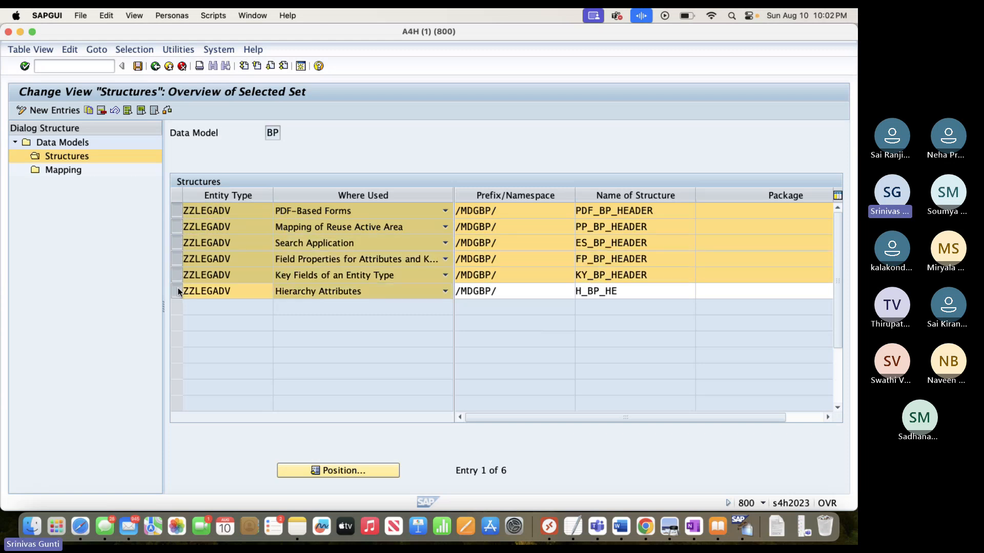
pyautogui.click(178, 291)
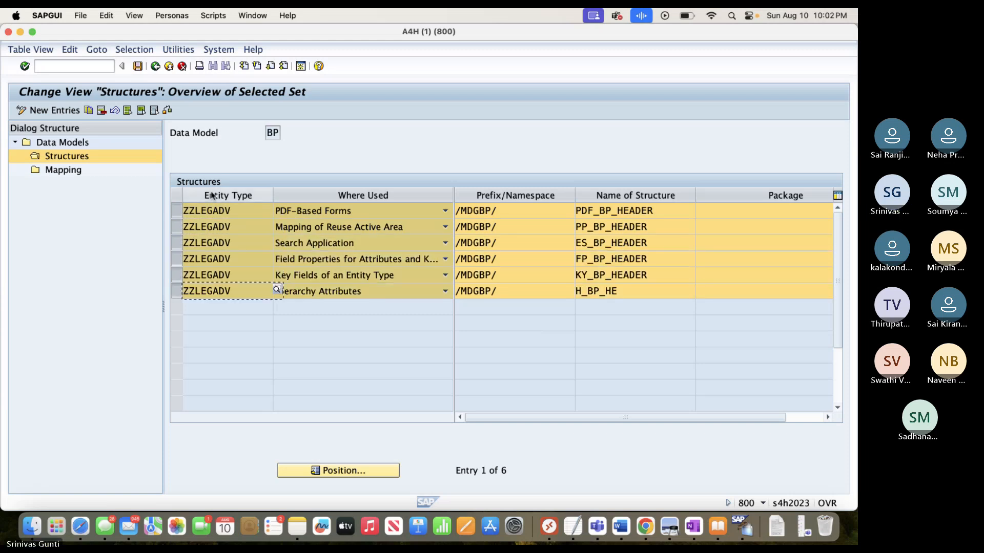
# Return to the complete structures list of data model BP and position it at entity type ZZLEGADV
pyautogui.click(156, 66)
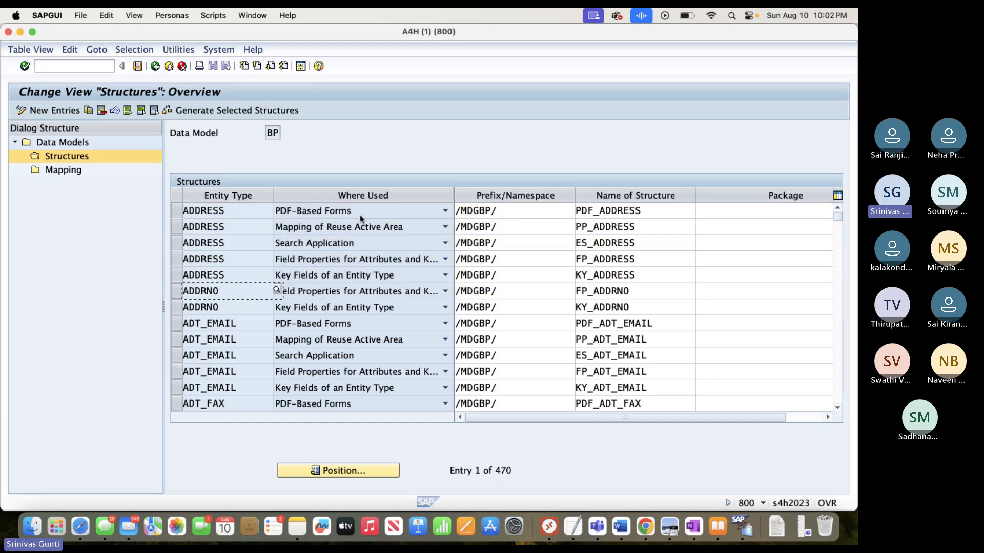
pyautogui.click(330, 472)
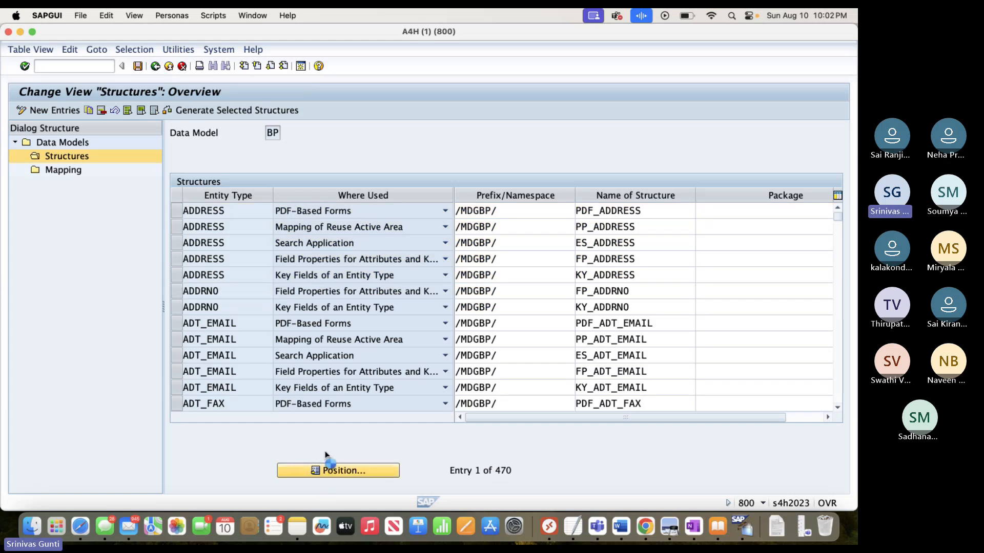
pyautogui.write('Z')
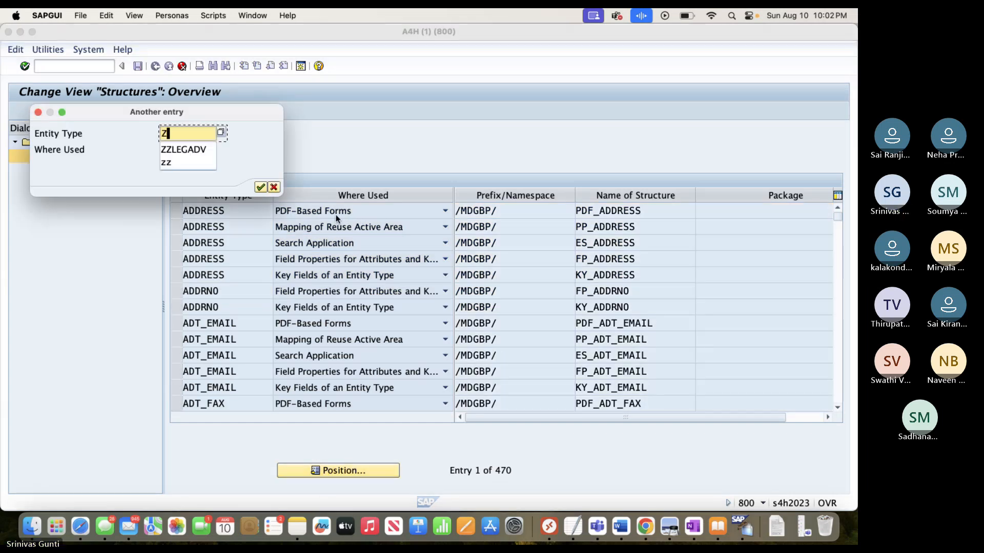
pyautogui.press('Down')
pyautogui.press('Return')
pyautogui.click(260, 187)
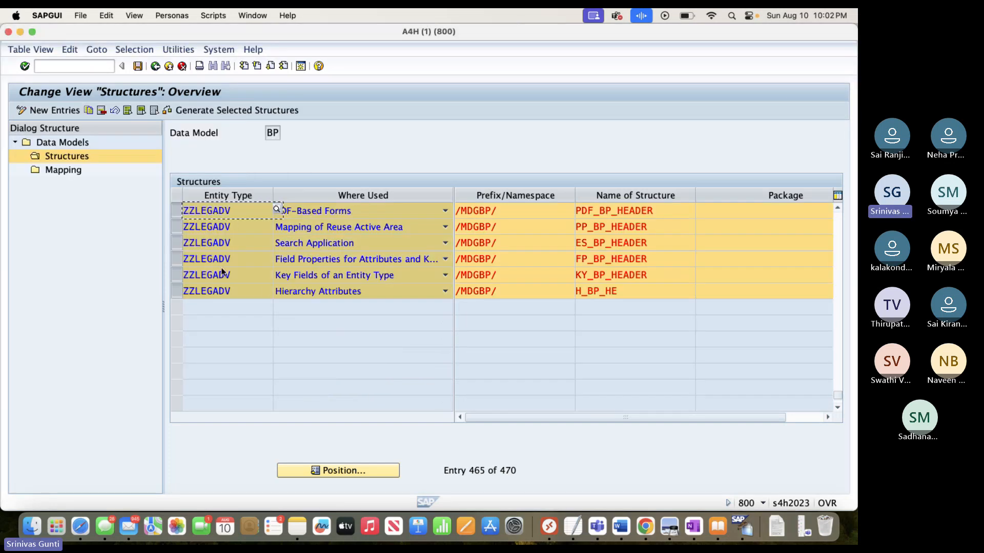
# Try to generate the selected ZZLEGADV structures and read the long text of the error message
pyautogui.click(222, 110)
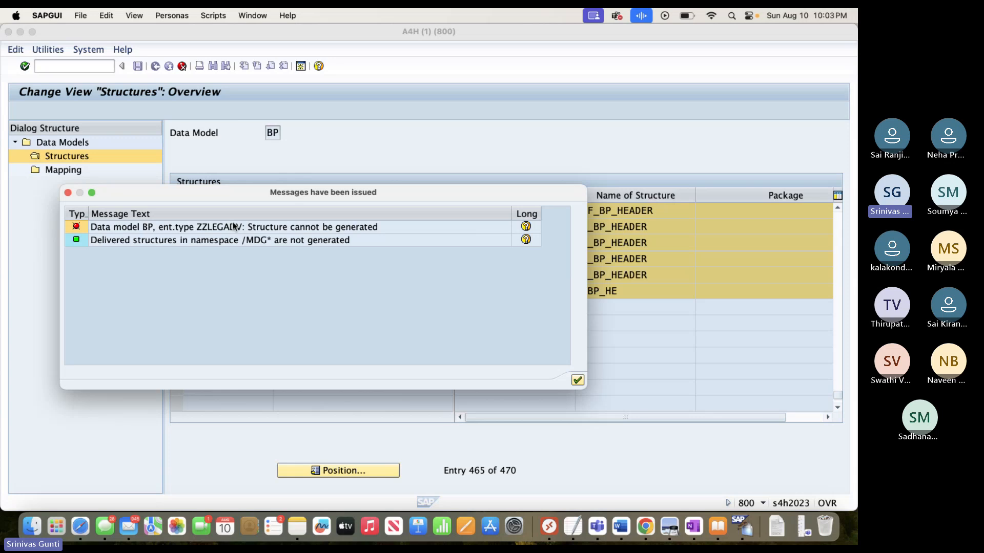
pyautogui.click(527, 227)
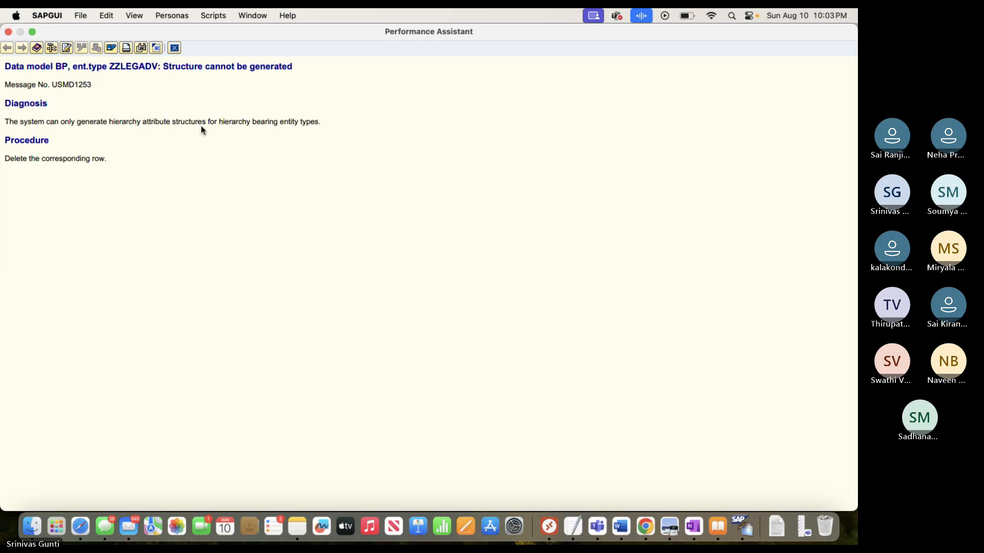
pyautogui.click(8, 35)
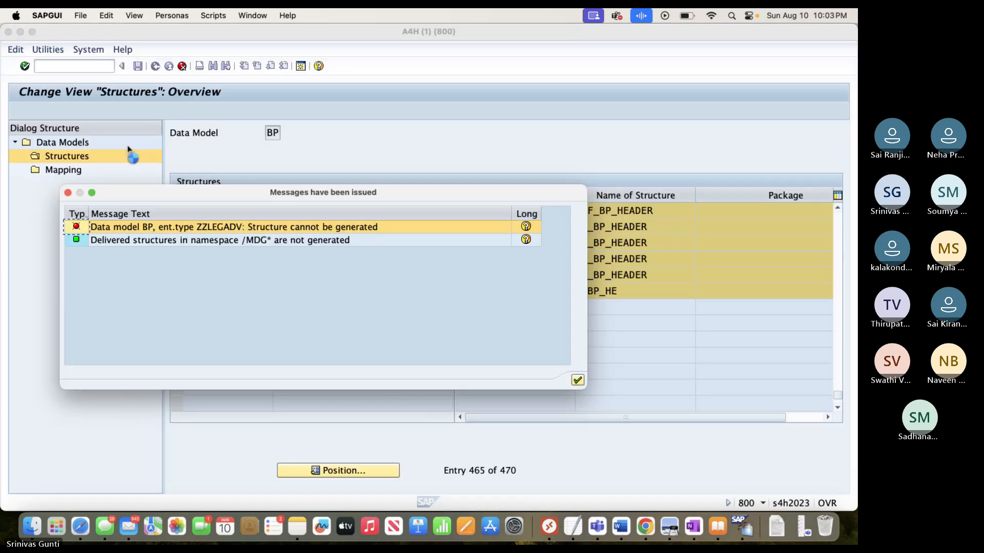
# Delete the PDF-Based Forms structure row of ZZLEGADV and try to save the structures of data model BP
pyautogui.click(577, 380)
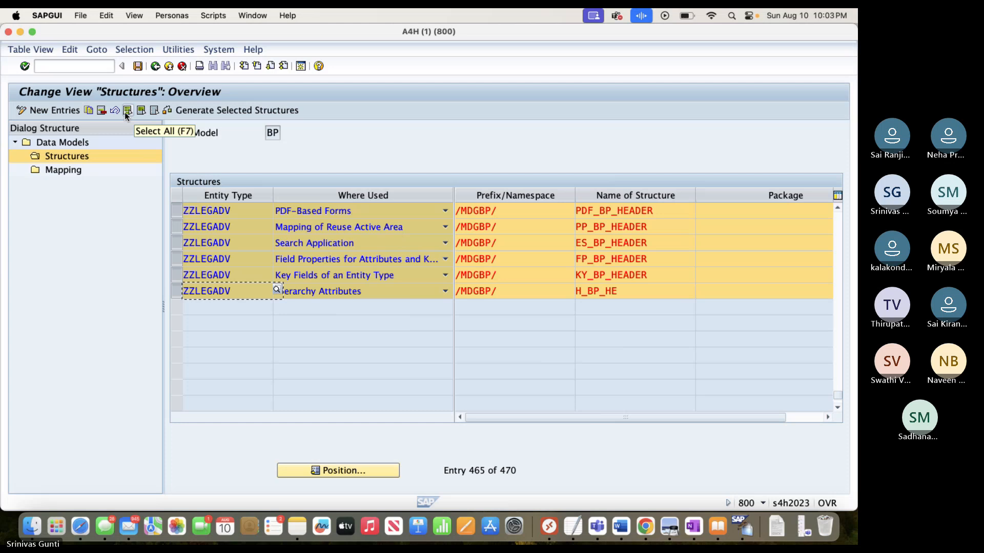
pyautogui.click(154, 111)
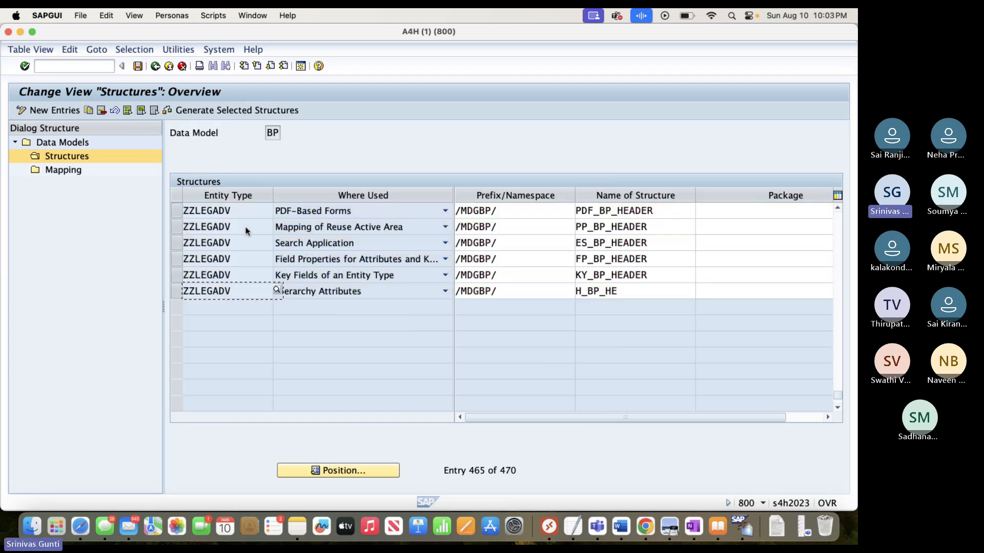
pyautogui.click(177, 215)
pyautogui.click(102, 110)
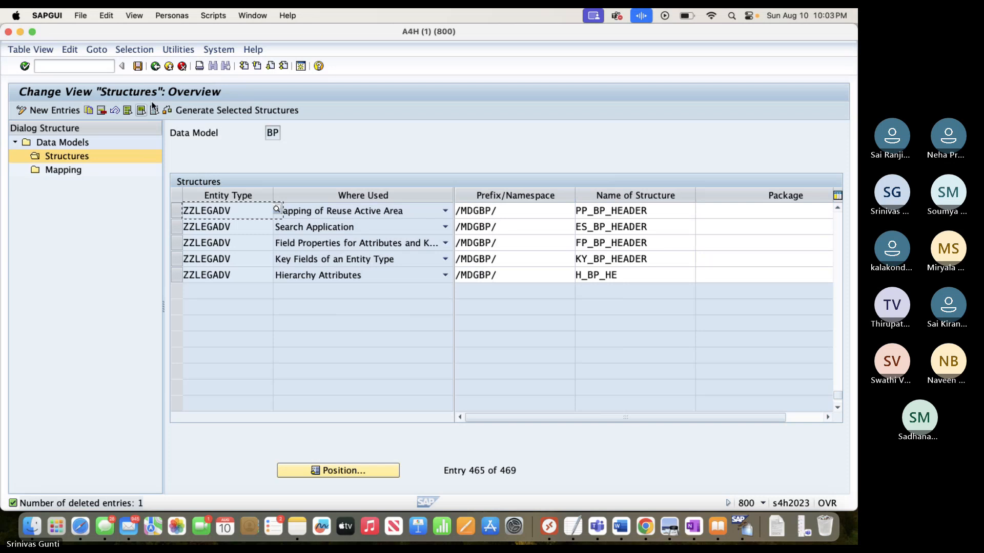
pyautogui.click(137, 66)
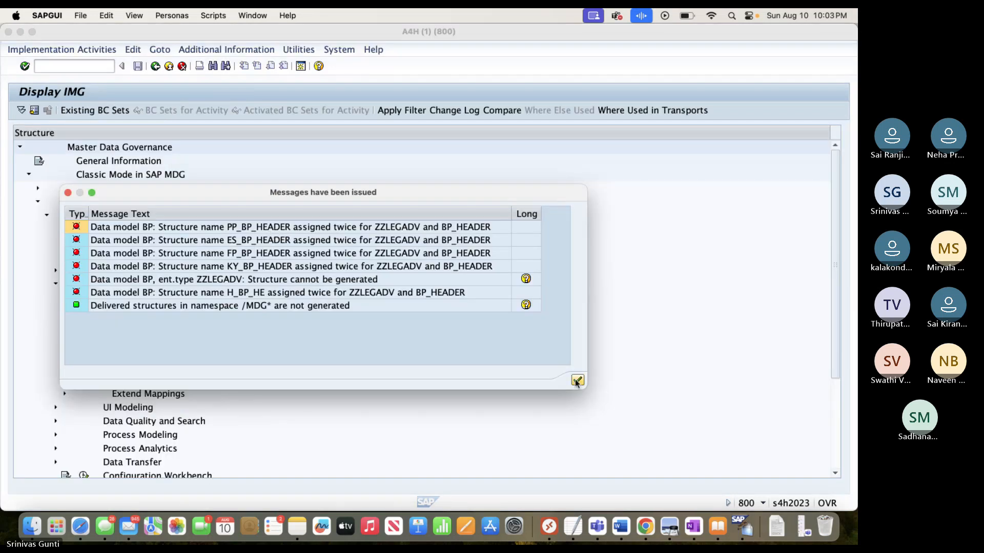
pyautogui.click(577, 380)
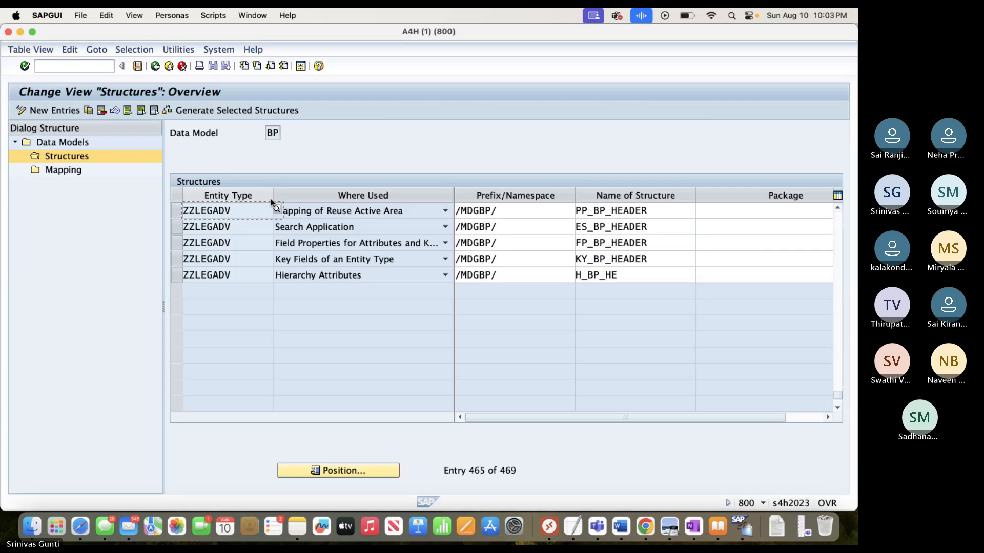
# Try to generate the five remaining ZZLEGADV structures and close the issued messages
pyautogui.moveTo(176, 210); pyautogui.dragTo(177, 276)
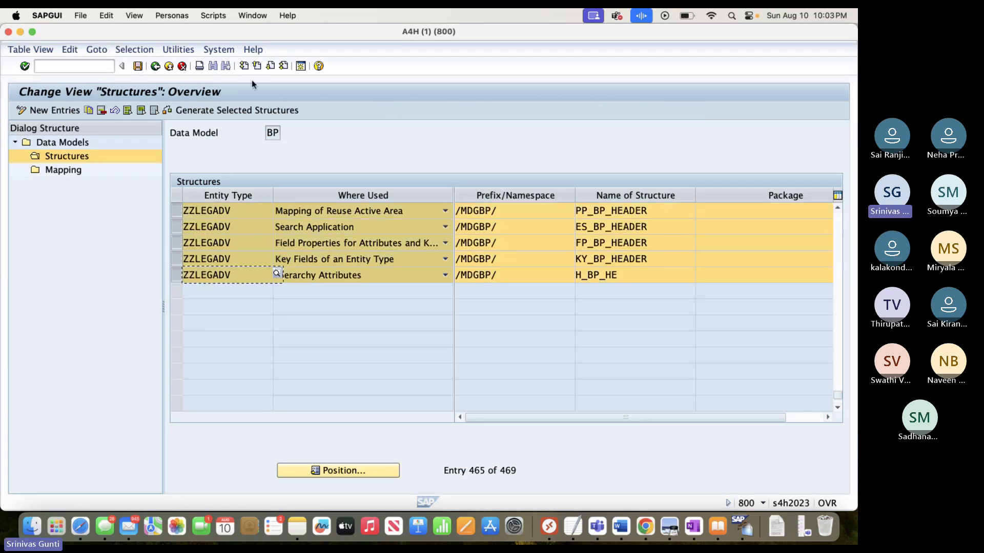
pyautogui.click(214, 111)
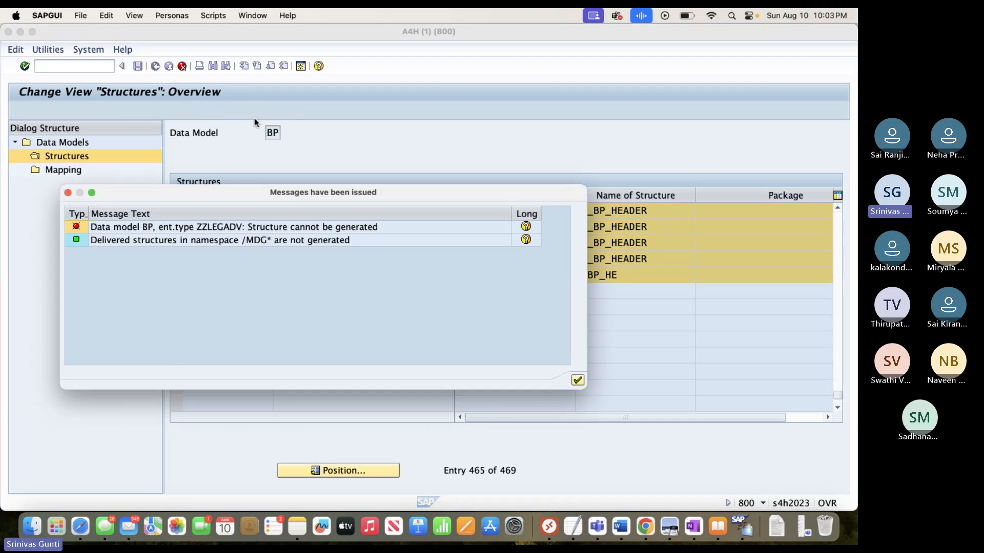
pyautogui.click(578, 380)
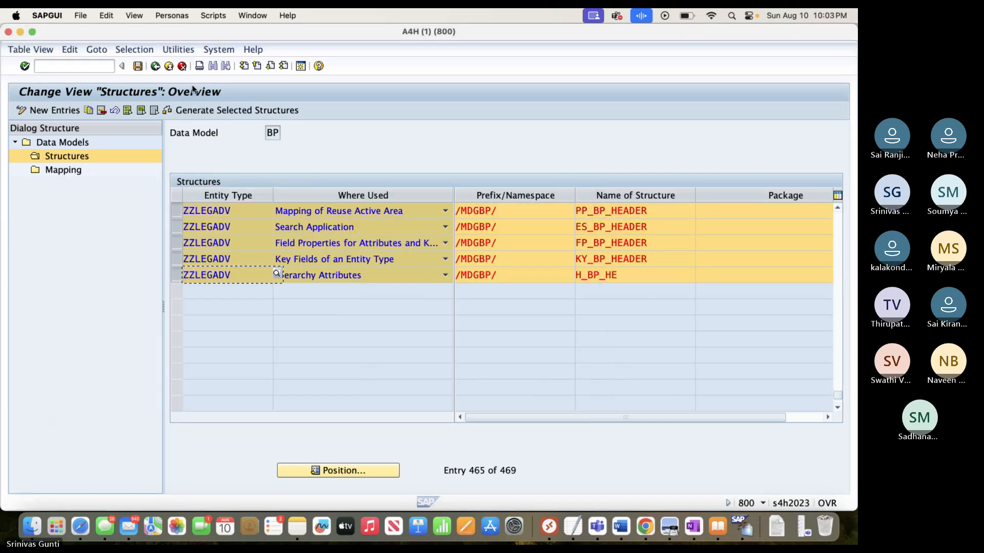
# Return to the data models list and try to generate the structures for the whole Business Partner model
pyautogui.click(155, 66)
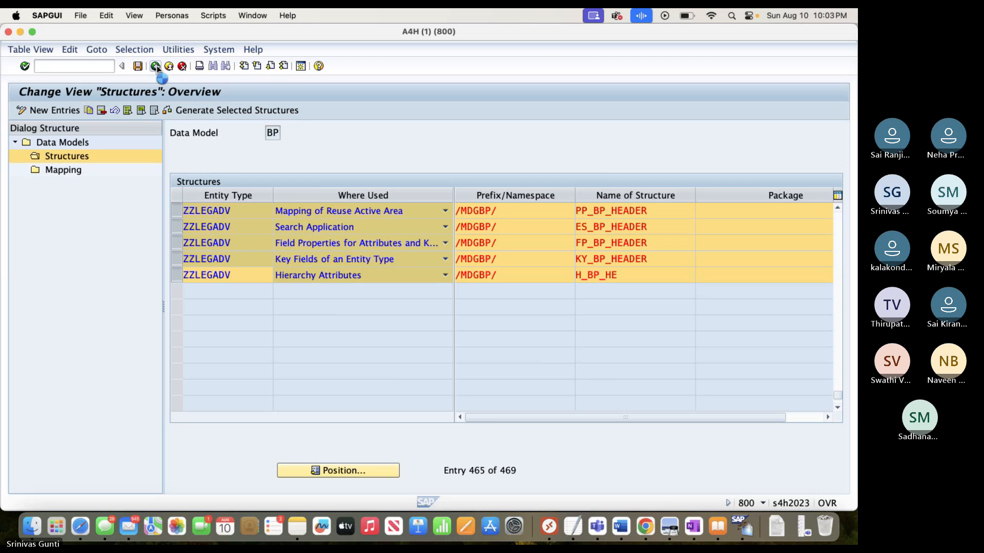
pyautogui.click(174, 180)
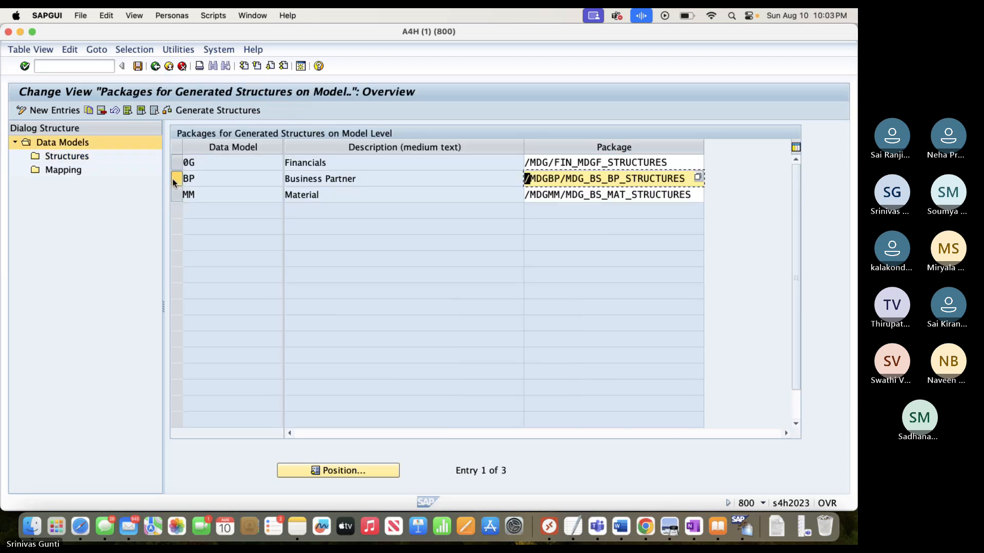
pyautogui.click(216, 112)
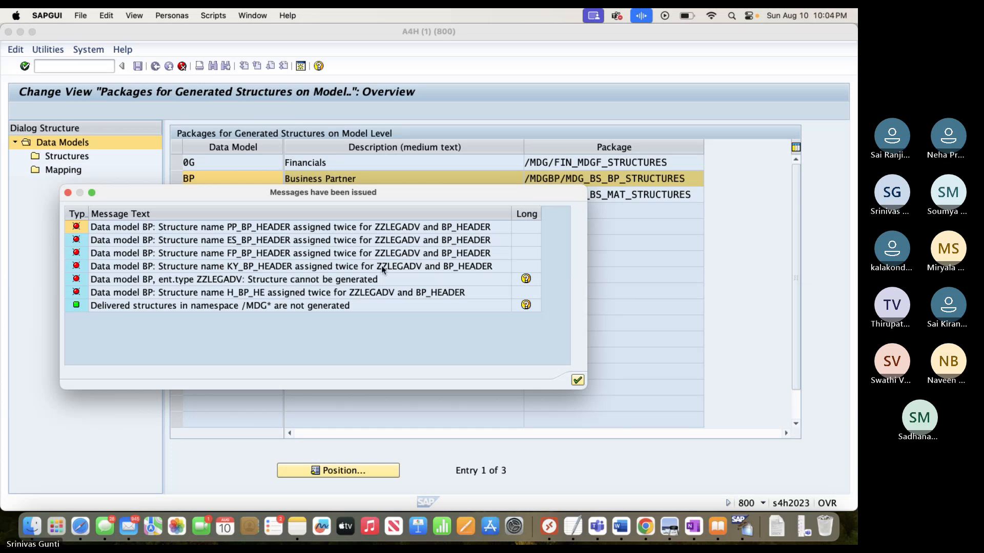
pyautogui.click(576, 381)
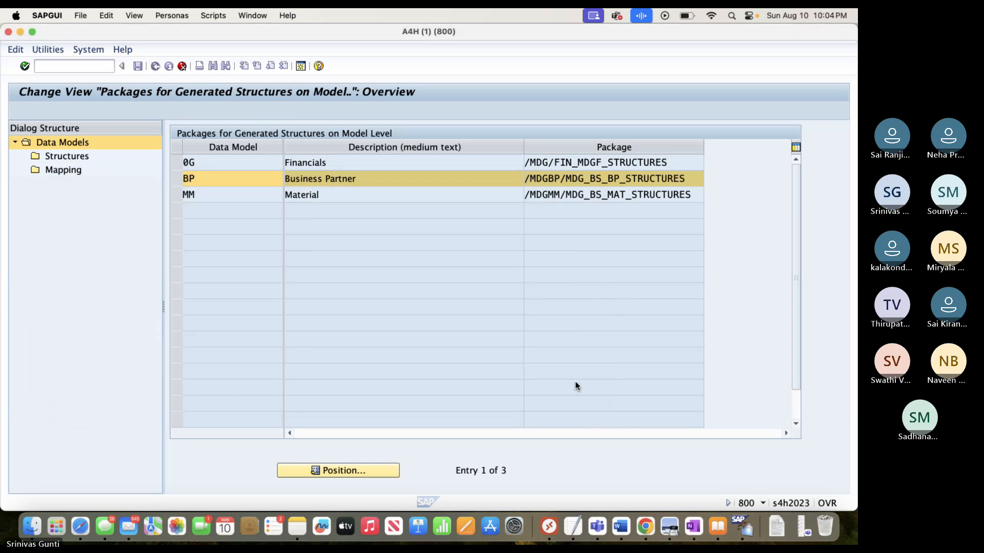
# Leave the structure generation activity and discard the unsaved changes
pyautogui.doubleClick(84, 157)
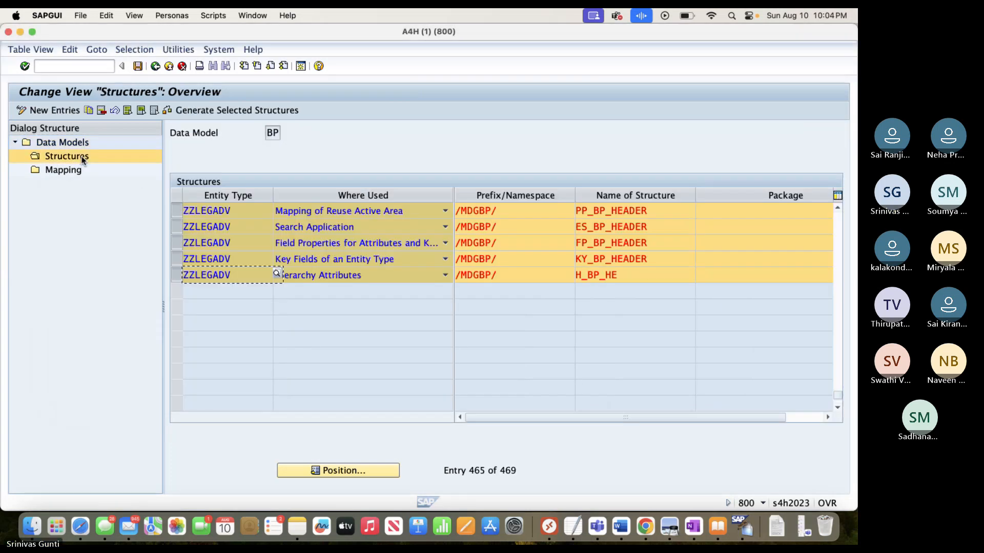
pyautogui.click(155, 66)
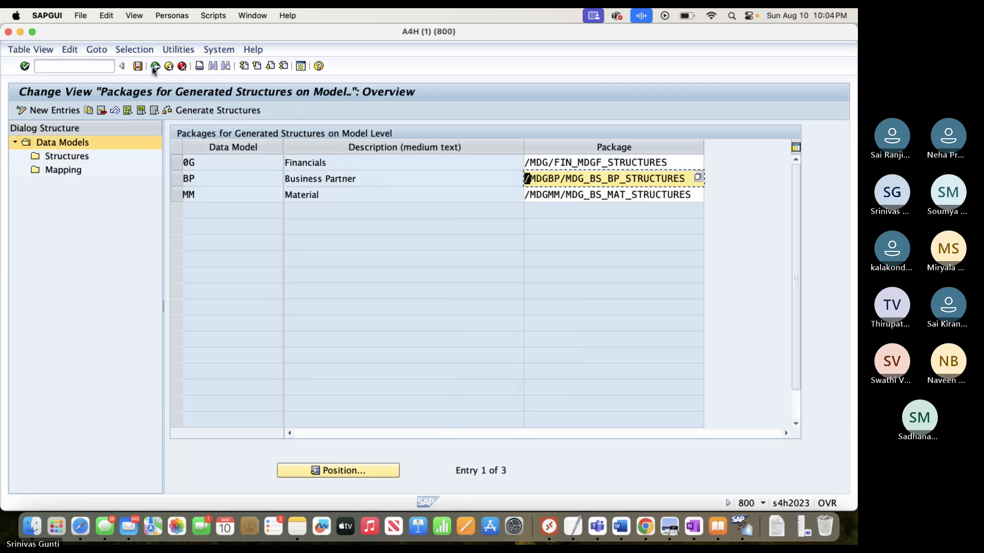
pyautogui.click(155, 66)
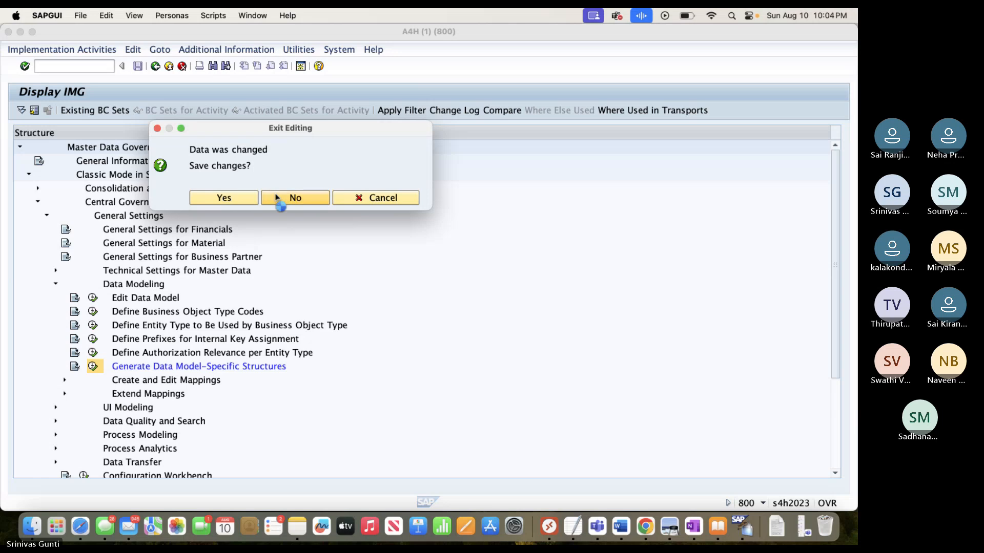
pyautogui.click(283, 197)
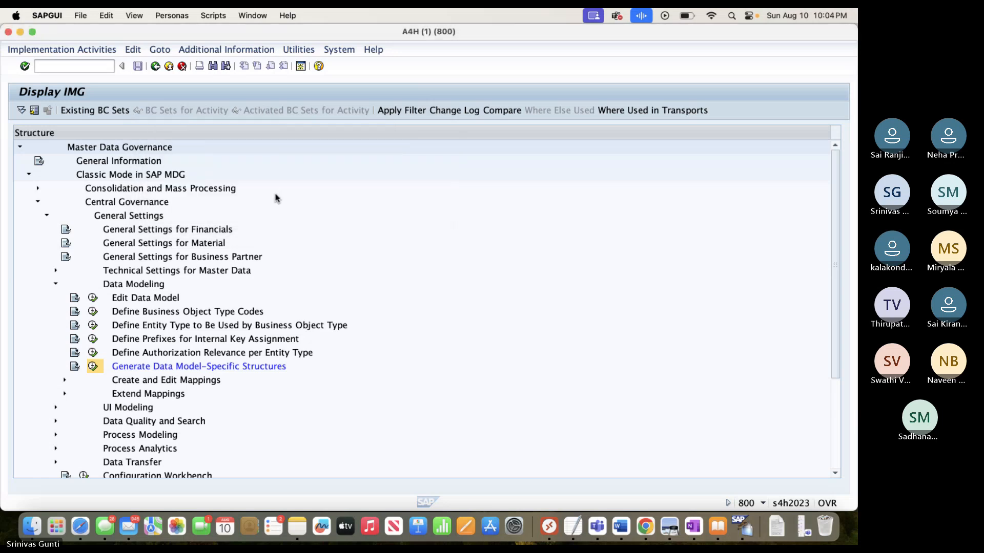
# Reopen Generate Data Model-Specific Structures and display the structures of data model BP
pyautogui.click(93, 368)
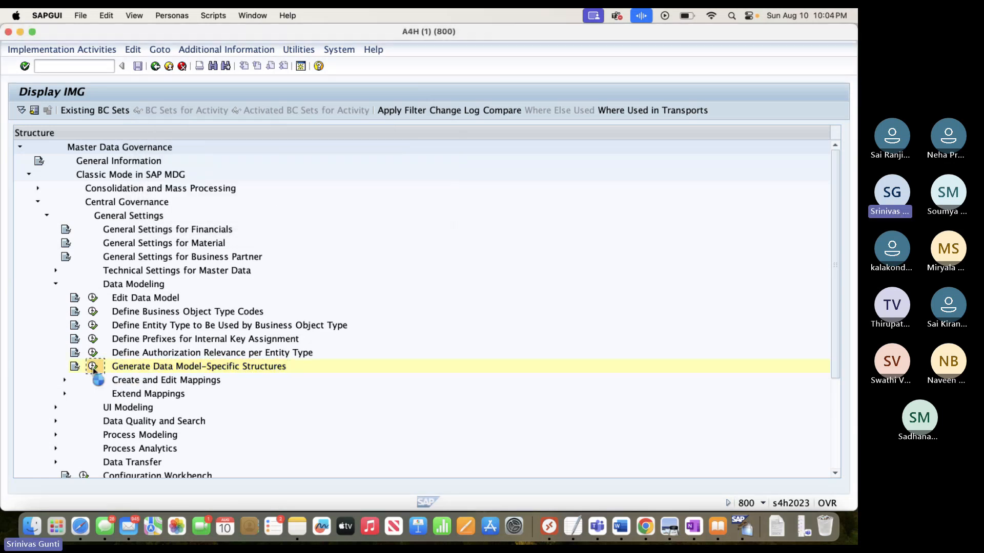
pyautogui.click(412, 333)
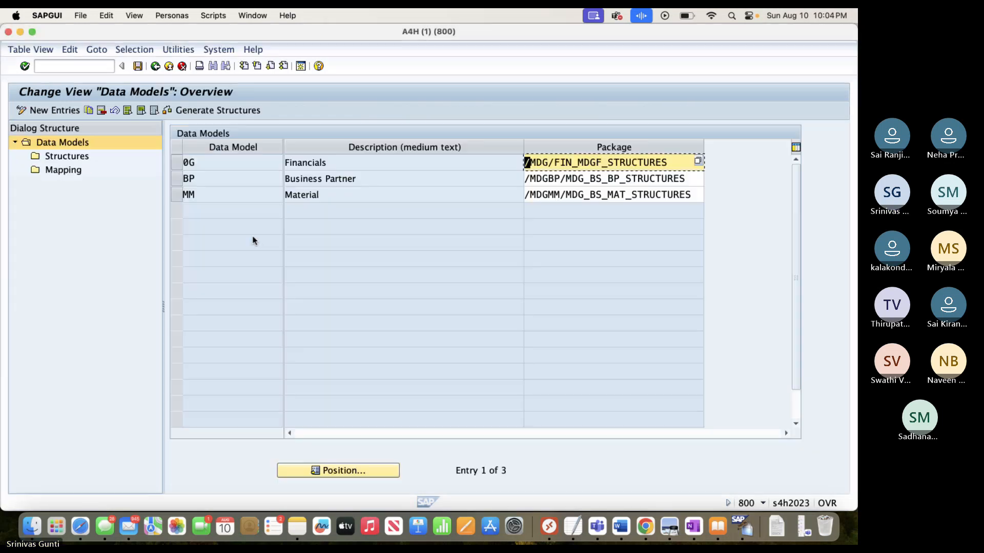
pyautogui.click(192, 179)
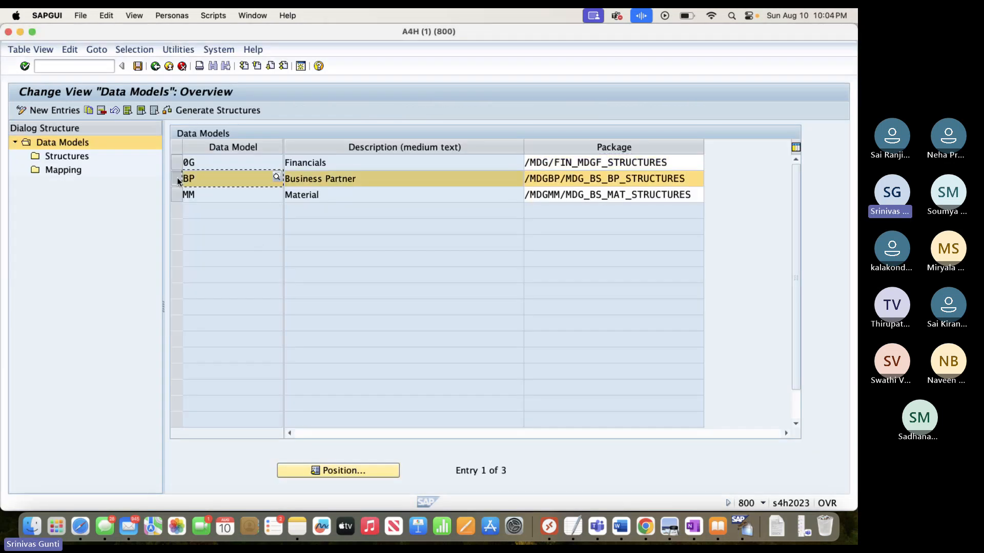
pyautogui.click(72, 158)
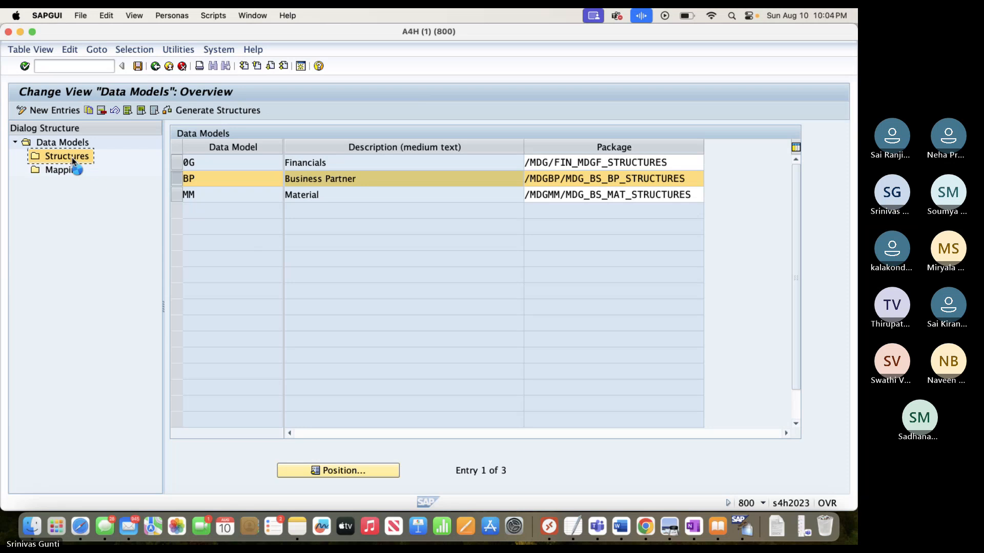
# Look through the BP structures list and position it at entity types starting with ZZ
pyautogui.scroll(-5, 351, 349)
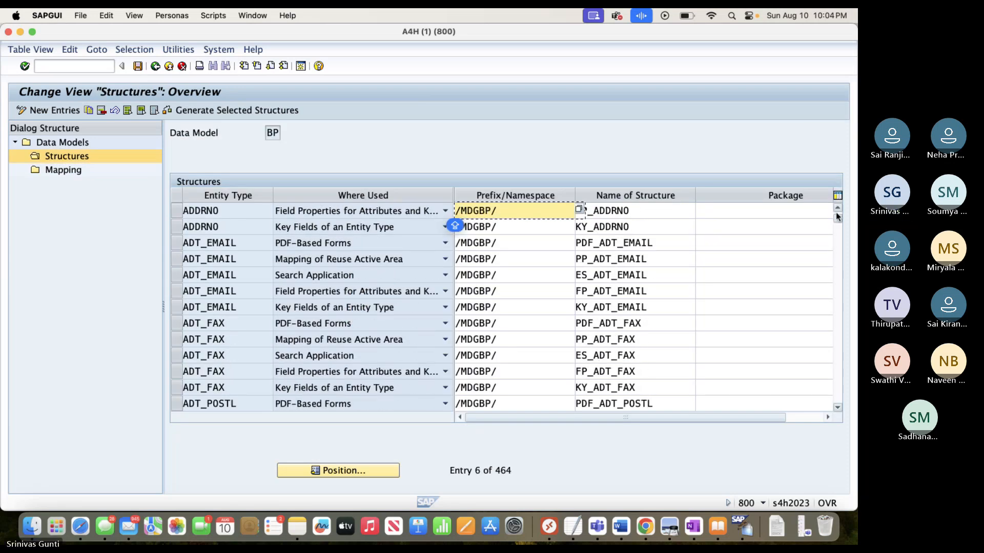
pyautogui.moveTo(837, 215); pyautogui.dragTo(837, 376)
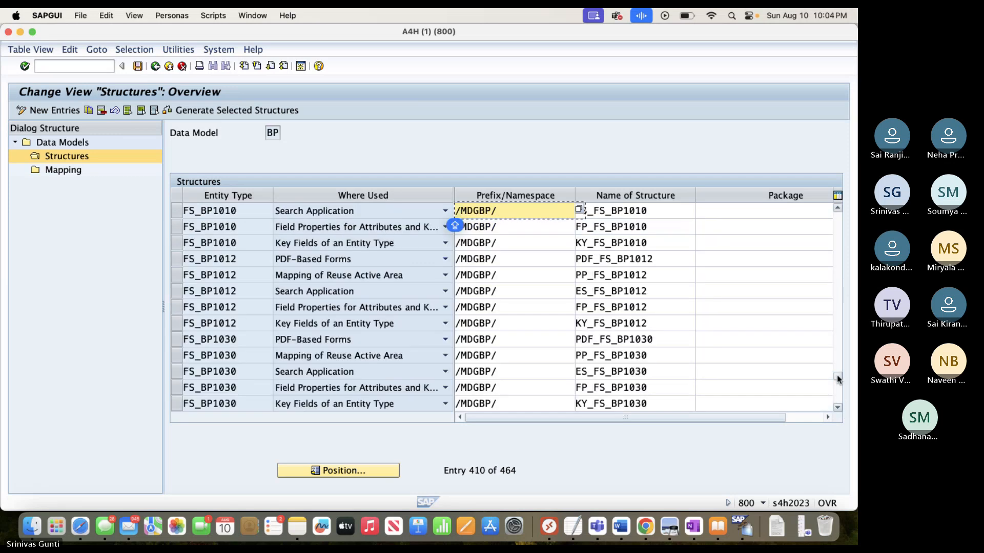
pyautogui.click(838, 408)
pyautogui.click(837, 408)
pyautogui.click(837, 408)
pyautogui.click(837, 407)
pyautogui.click(837, 407)
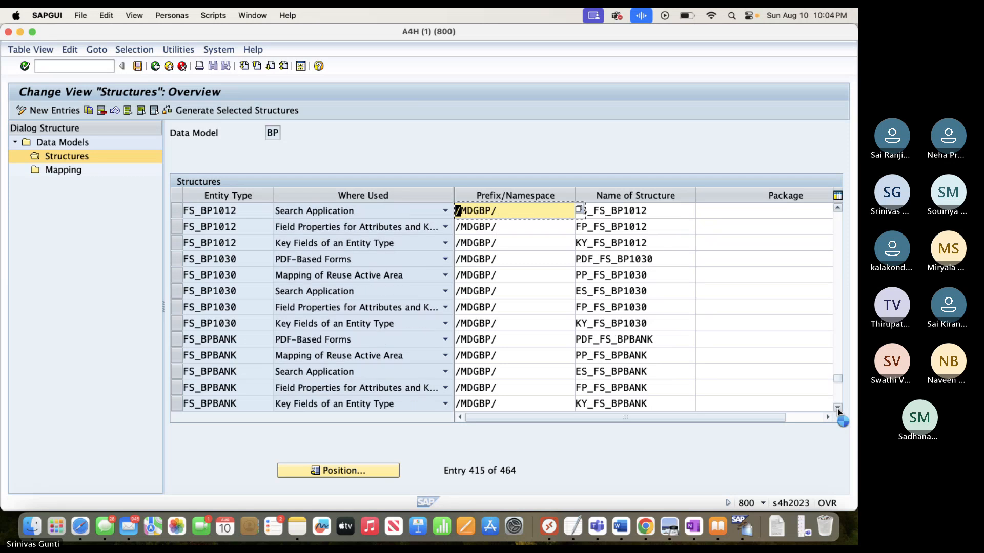
pyautogui.click(838, 408)
pyautogui.click(315, 471)
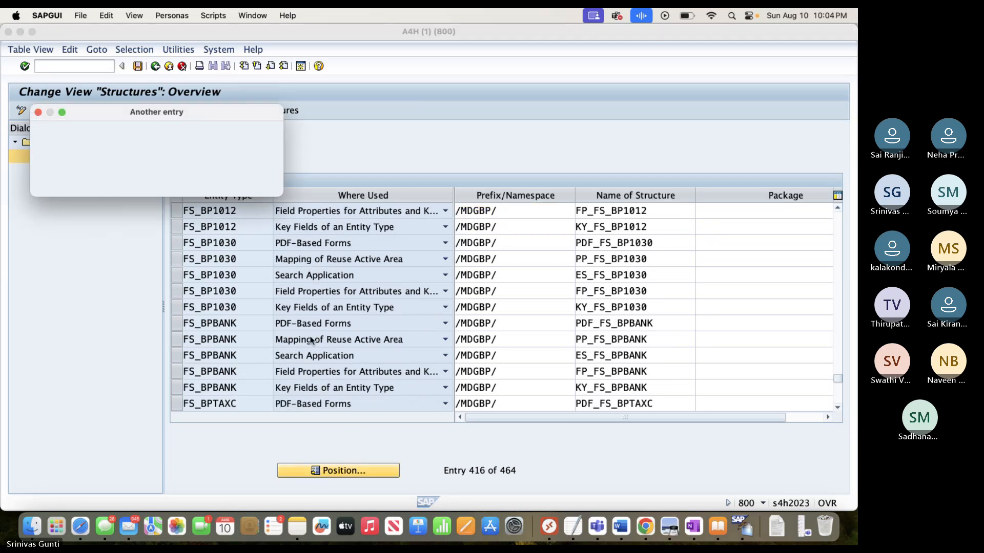
pyautogui.write('ZZ')
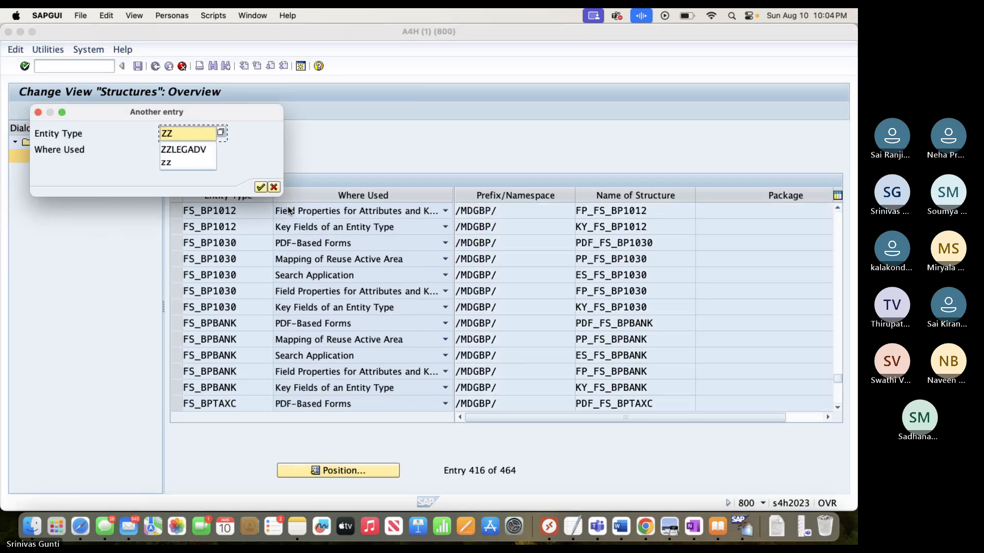
pyautogui.press('Return')
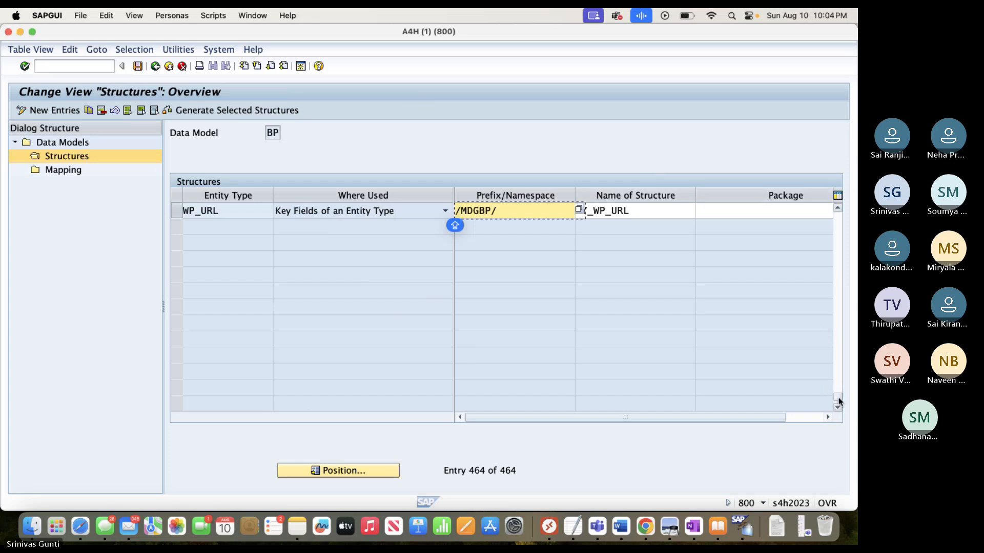
# Select the four ADDRESS structure rows other than PDF-Based Forms and start copying them as new entries
pyautogui.moveTo(838, 397); pyautogui.dragTo(838, 220)
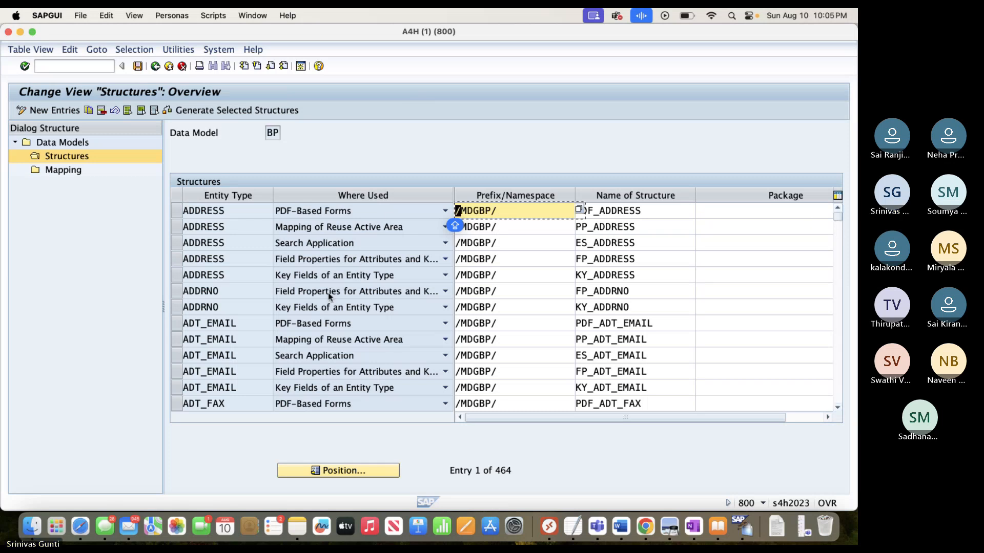
pyautogui.moveTo(176, 211); pyautogui.dragTo(182, 299)
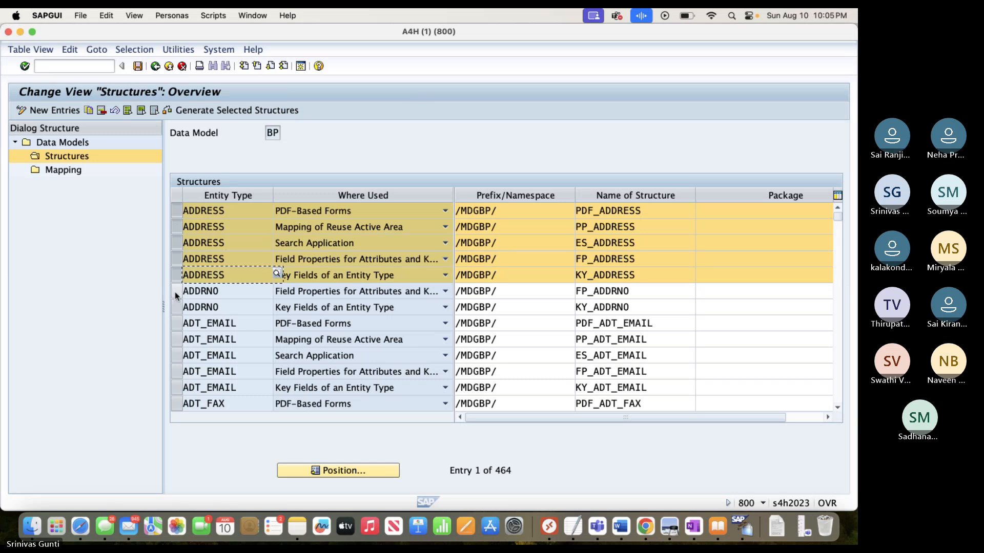
pyautogui.click(173, 211)
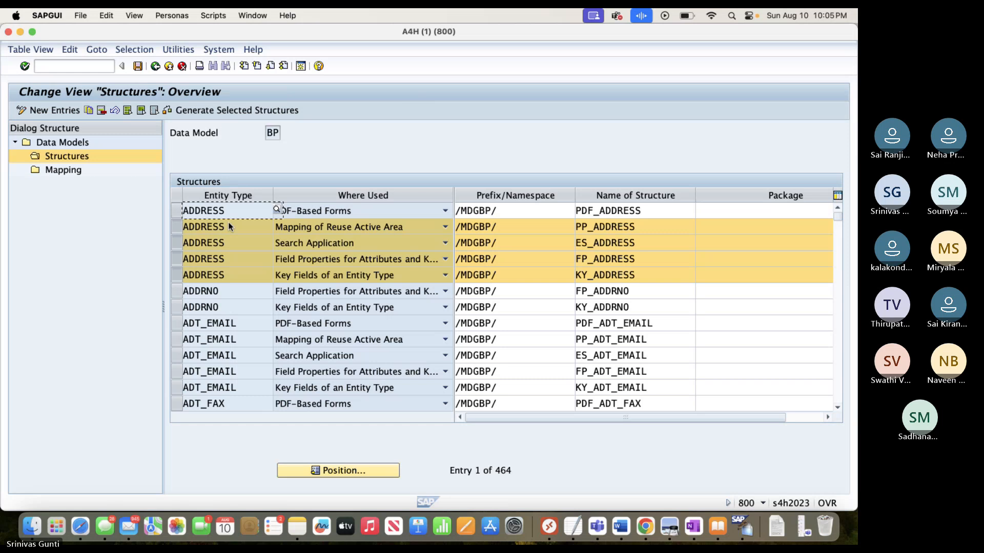
pyautogui.click(88, 110)
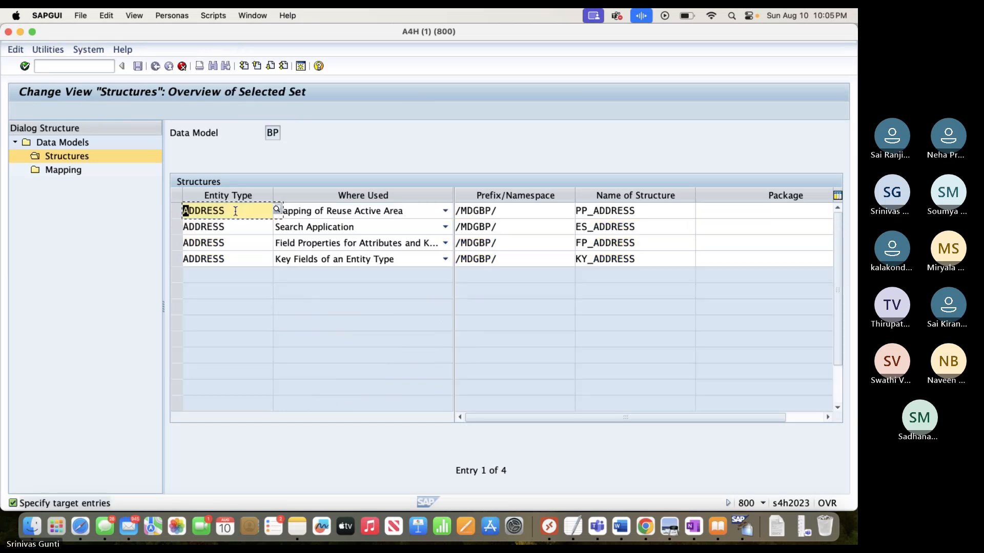
# Replace the entity type with ZZLEGADV in the copied Mapping of Reuse Active Area row
pyautogui.hotkey('shift', 'End')
pyautogui.write('ZZ')
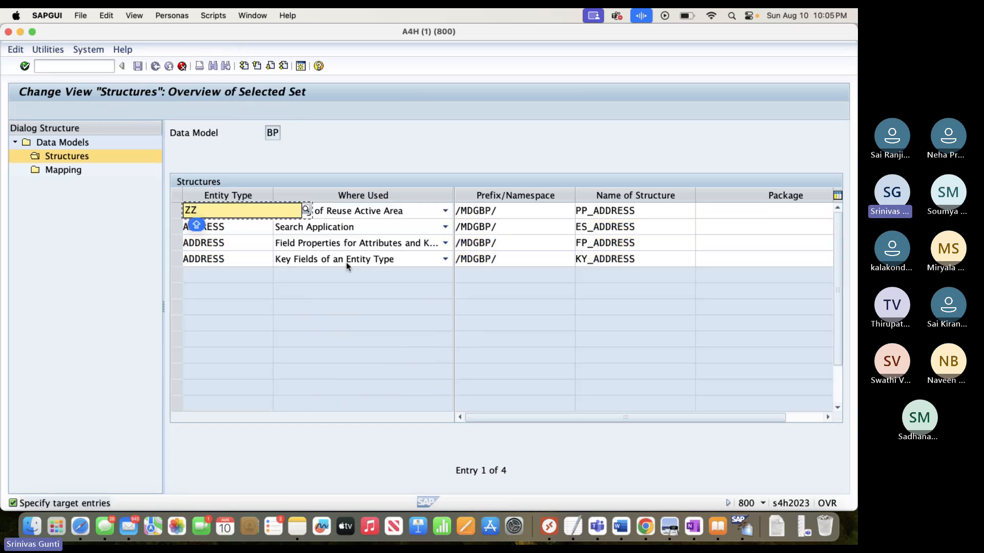
pyautogui.write('L')
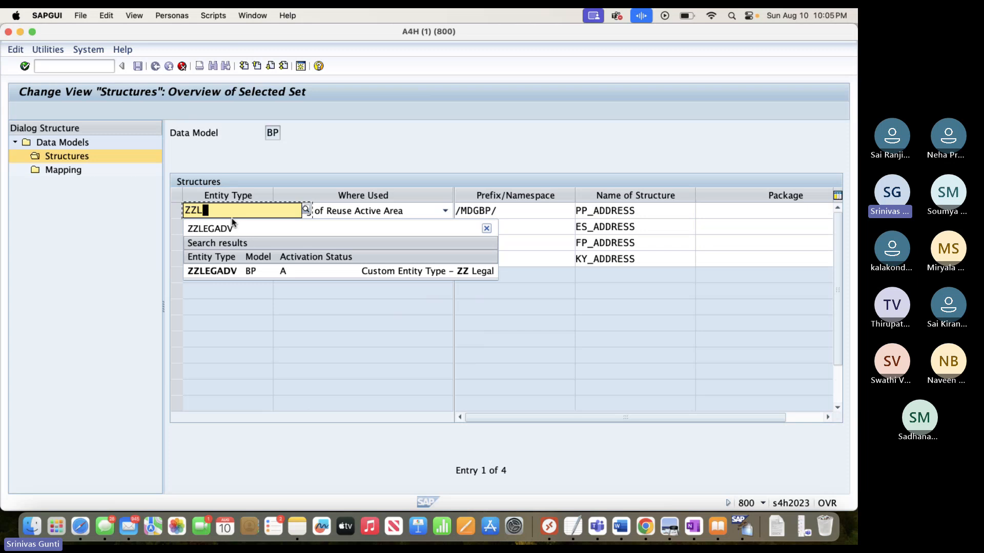
pyautogui.click(234, 269)
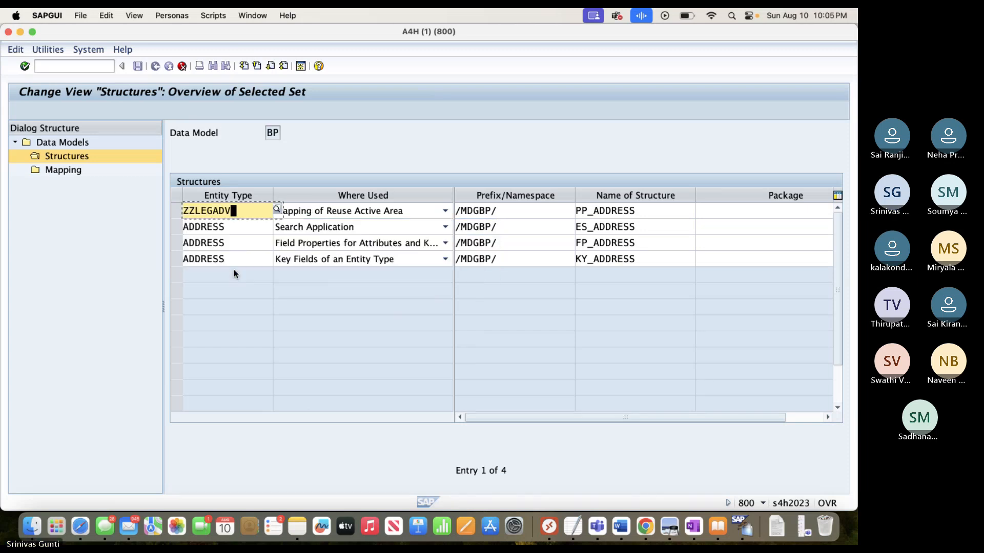
# Copy entity type ZZLEGADV from the Mapping of Reuse Active Area row and paste it over ADDRESS in the Search Application row
pyautogui.hotkey('shift', 'Left')
pyautogui.hotkey('shift', 'Left')
pyautogui.hotkey('shift', 'Left')
pyautogui.hotkey('shift', 'Left')
pyautogui.hotkey('shift', 'Left')
pyautogui.hotkey('shift', 'Left')
pyautogui.hotkey('shift', 'Left')
pyautogui.hotkey('shift', 'Left')
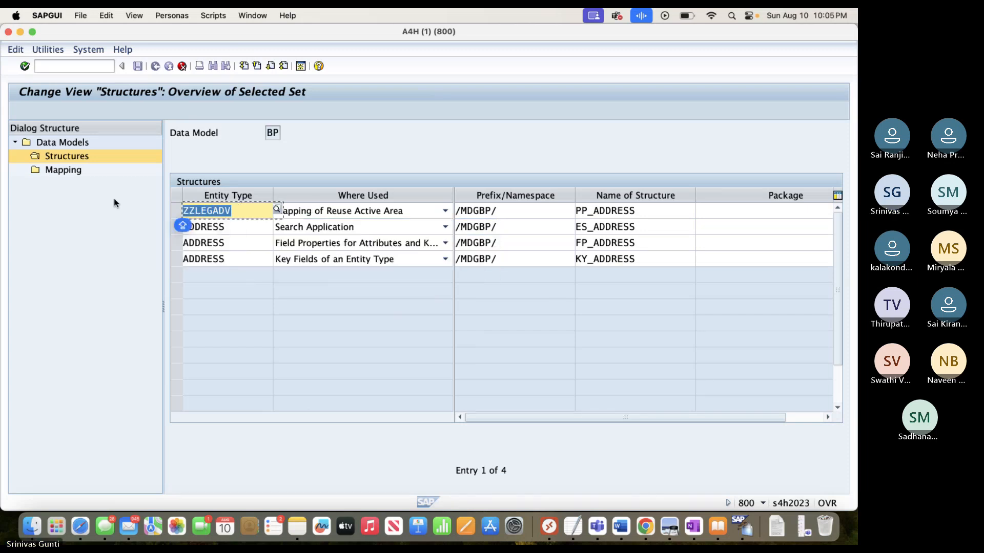
pyautogui.press('super+c')
pyautogui.click(235, 231)
pyautogui.hotkey('shift', 'Home')
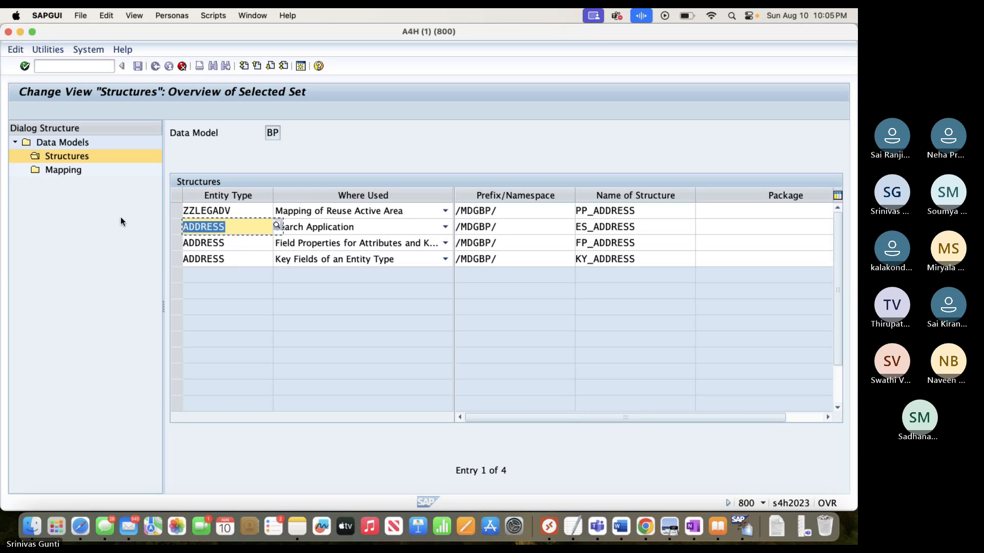
pyautogui.press('super+v')
# Replace the entity type with ZZLEGADV in the Field Properties and Key Fields rows and confirm the copied entries
pyautogui.click(261, 245)
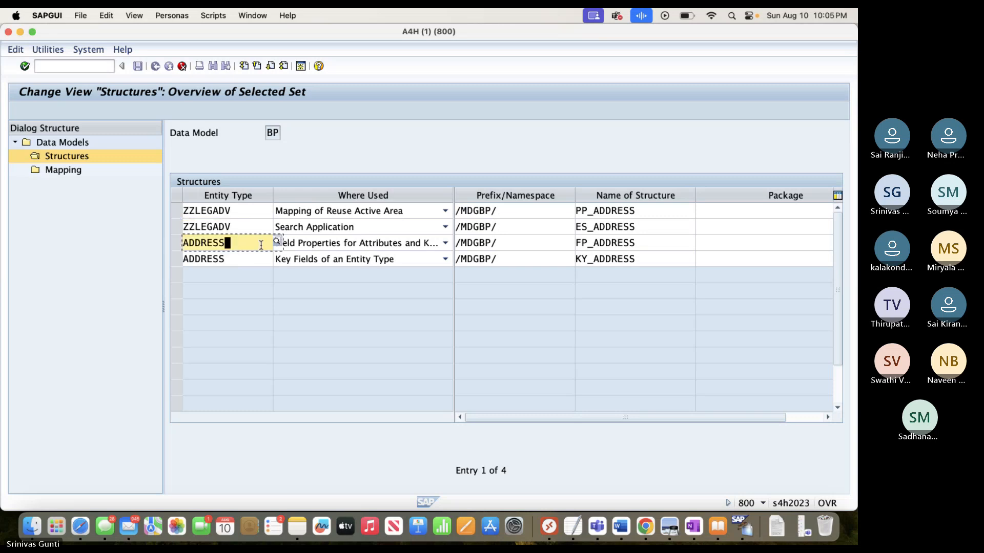
pyautogui.hotkey('shift', 'Home')
pyautogui.press('super+v')
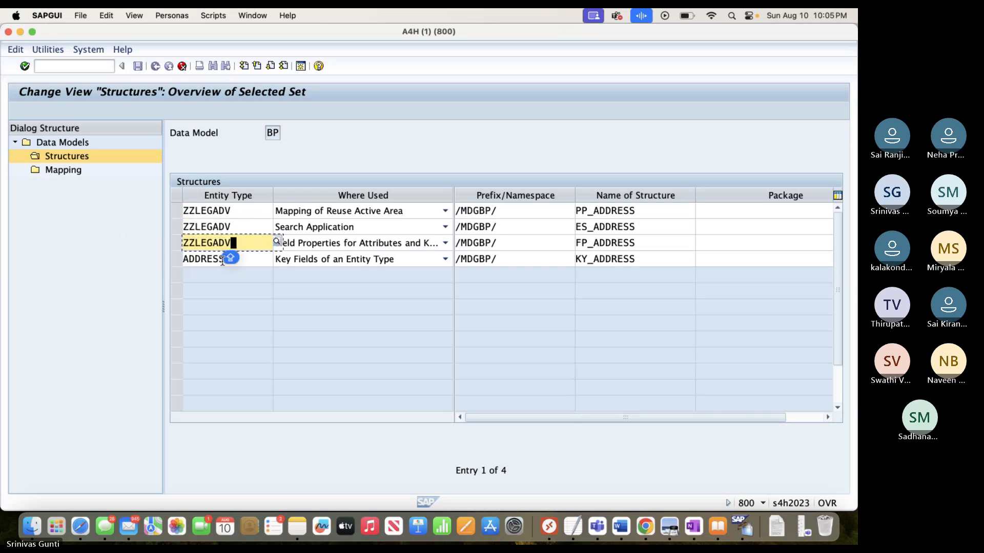
pyautogui.click(248, 259)
pyautogui.hotkey('shift', 'Home')
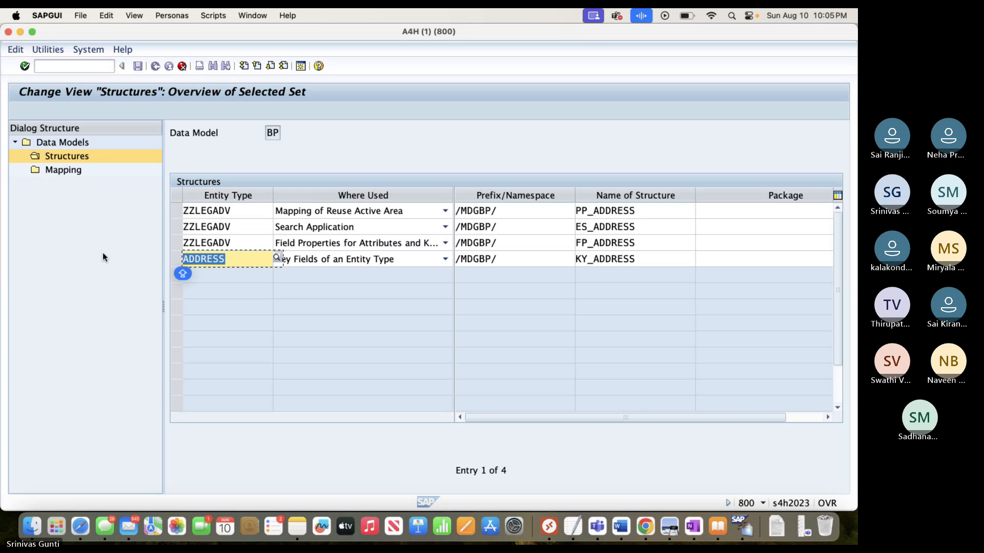
pyautogui.press('super+v')
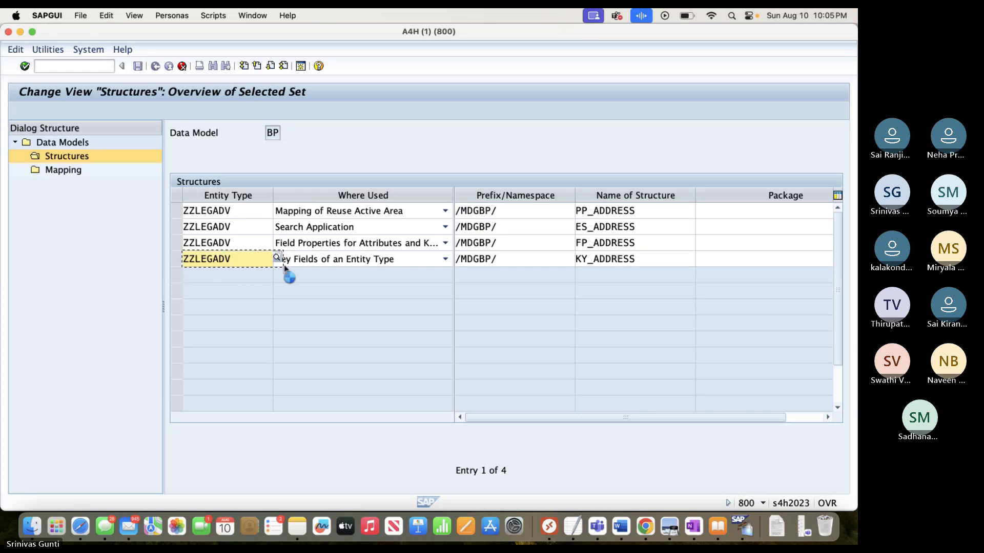
pyautogui.press('Return')
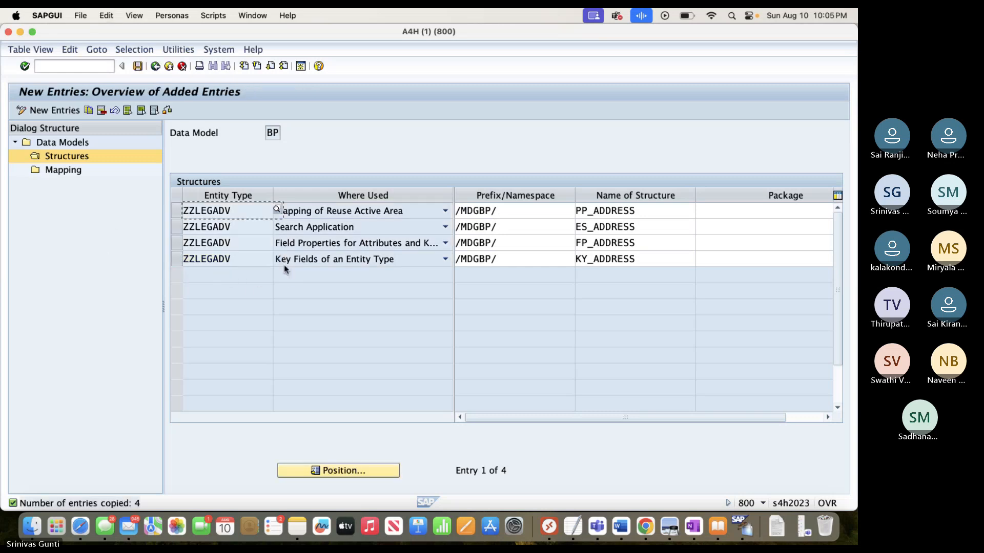
# Position the full BP structures list at entity types starting with Z and generate the four ZZLEGADV structures
pyautogui.moveTo(177, 210); pyautogui.dragTo(176, 259)
pyautogui.click(156, 69)
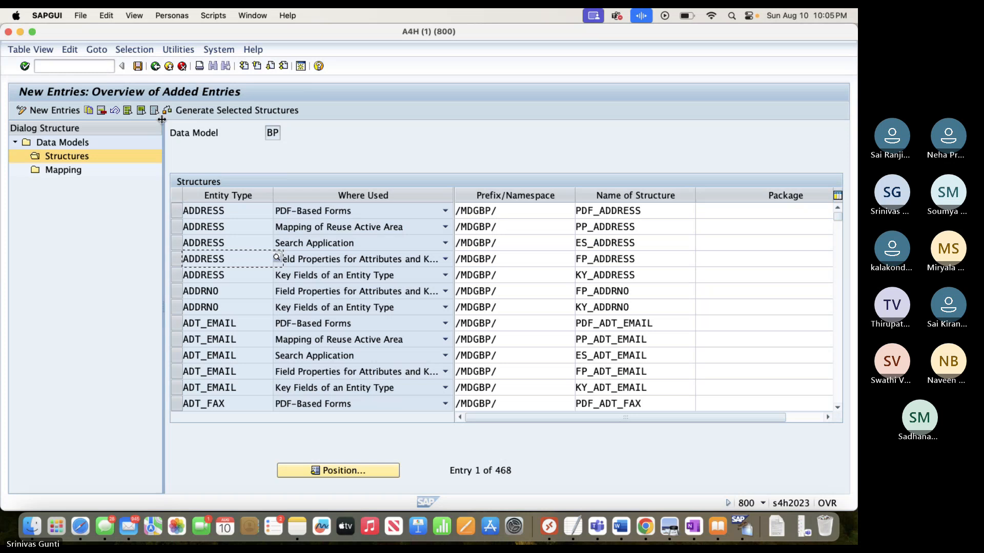
pyautogui.click(261, 322)
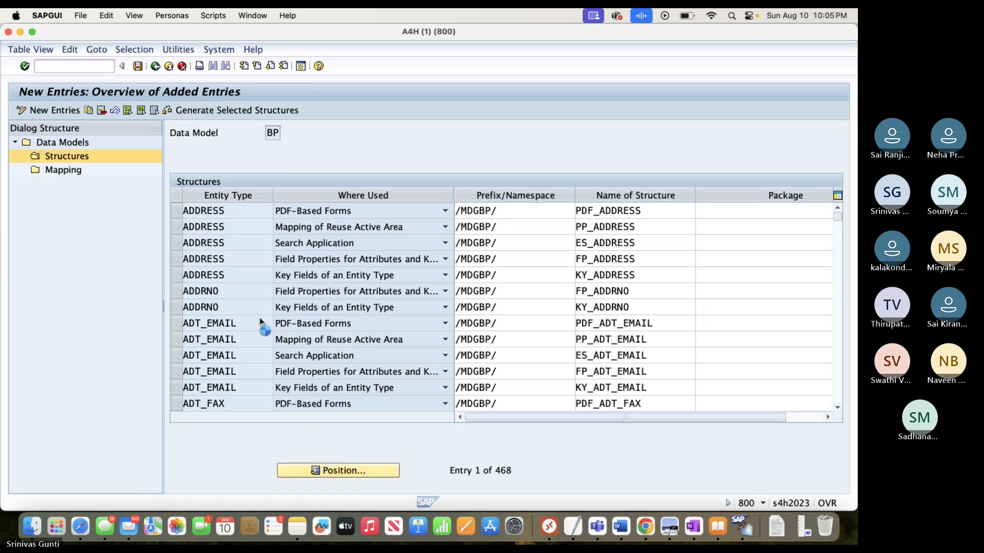
pyautogui.write('Z')
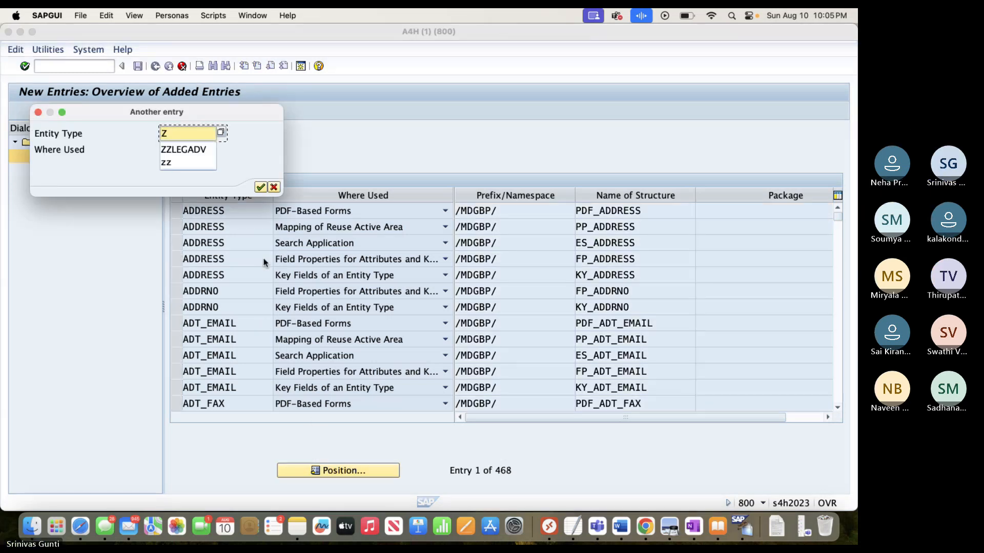
pyautogui.press('Return')
pyautogui.click(215, 124)
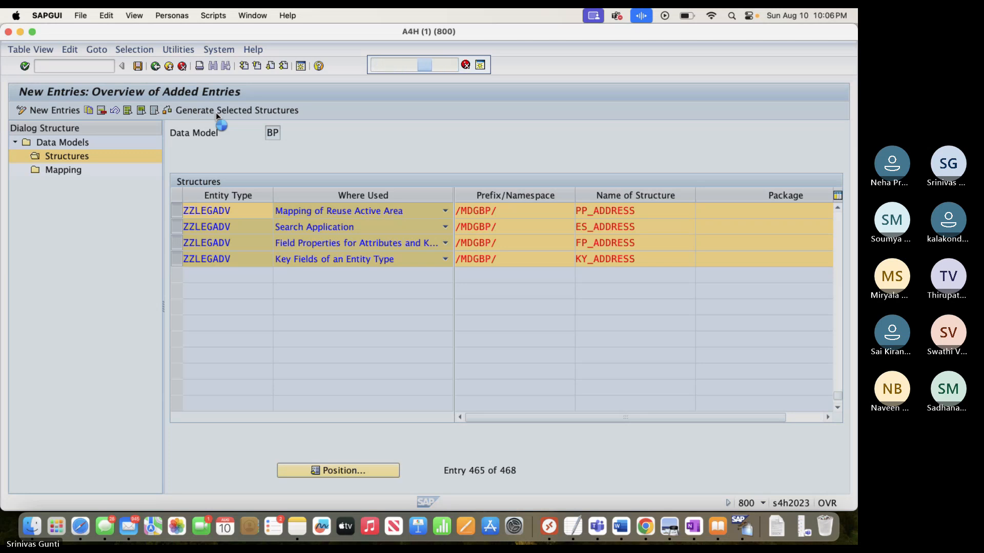
# Switch to the Google Docs notes in Chrome to review the Generate DM specific Structures steps, checking back on the generation in SAP GUI
pyautogui.click(645, 524)
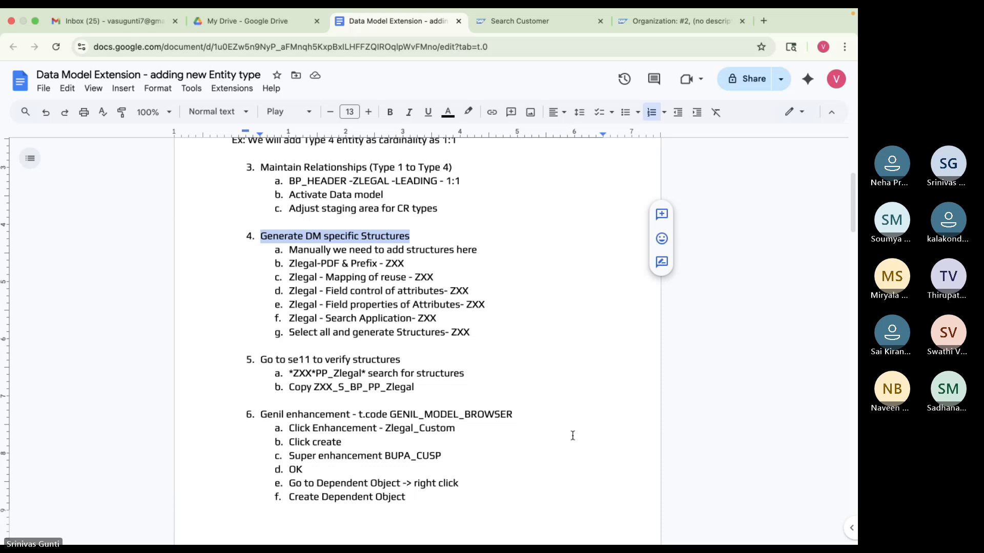
pyautogui.moveTo(621, 544)
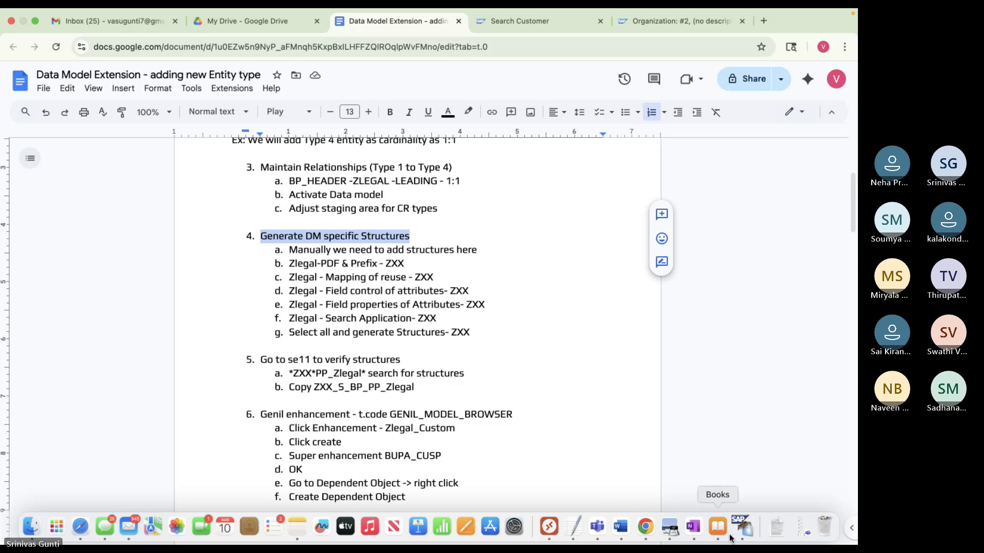
pyautogui.click(743, 535)
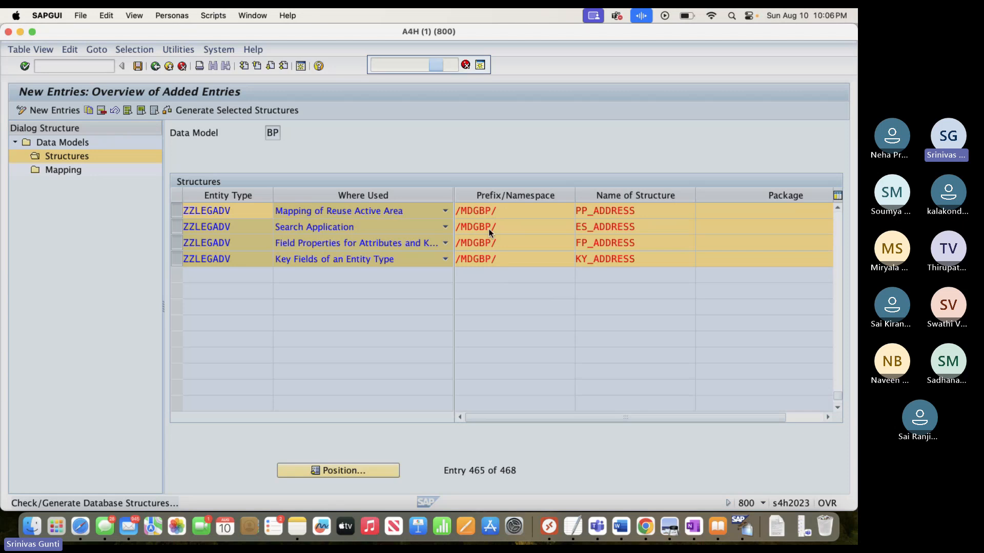
pyautogui.click(646, 528)
pyautogui.moveTo(469, 282); pyautogui.dragTo(419, 280)
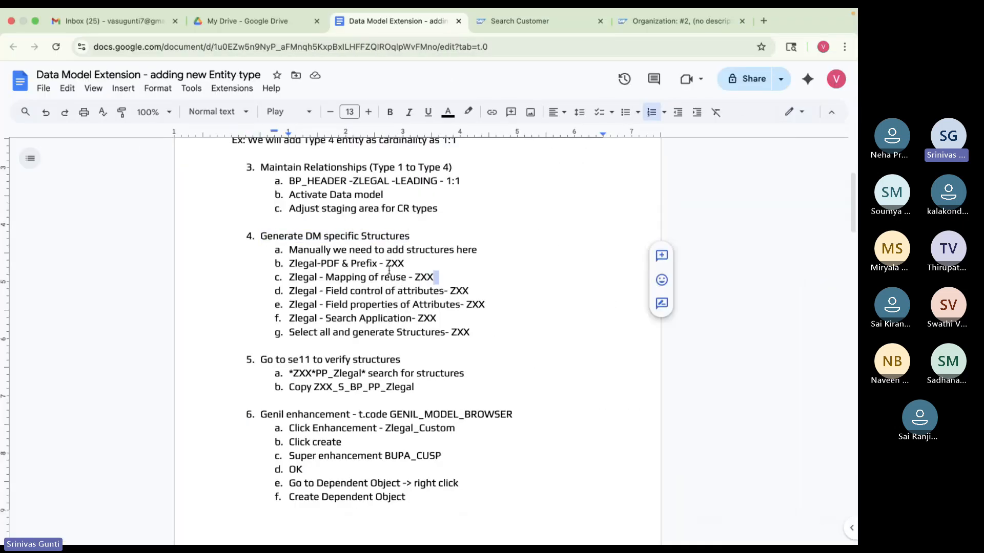
pyautogui.click(388, 272)
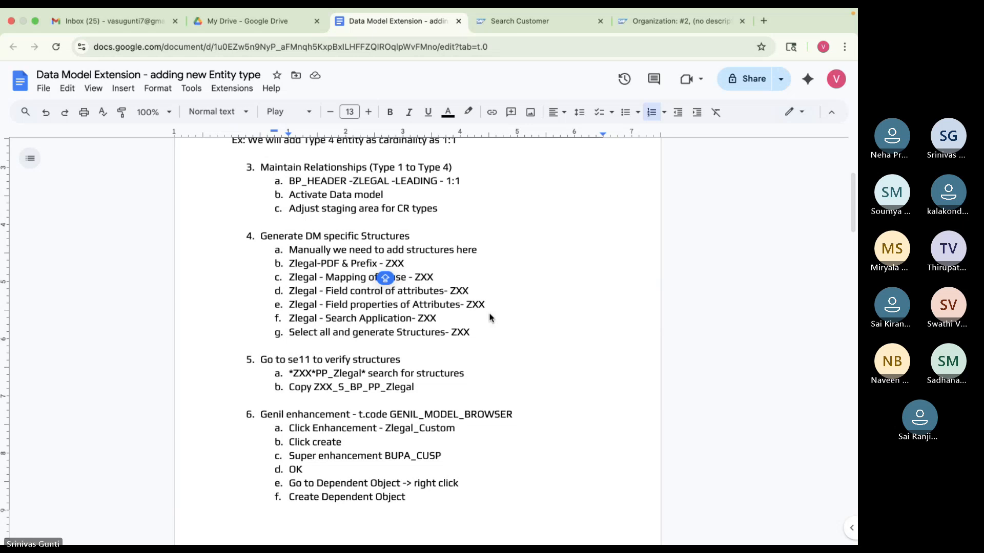
pyautogui.click(604, 425)
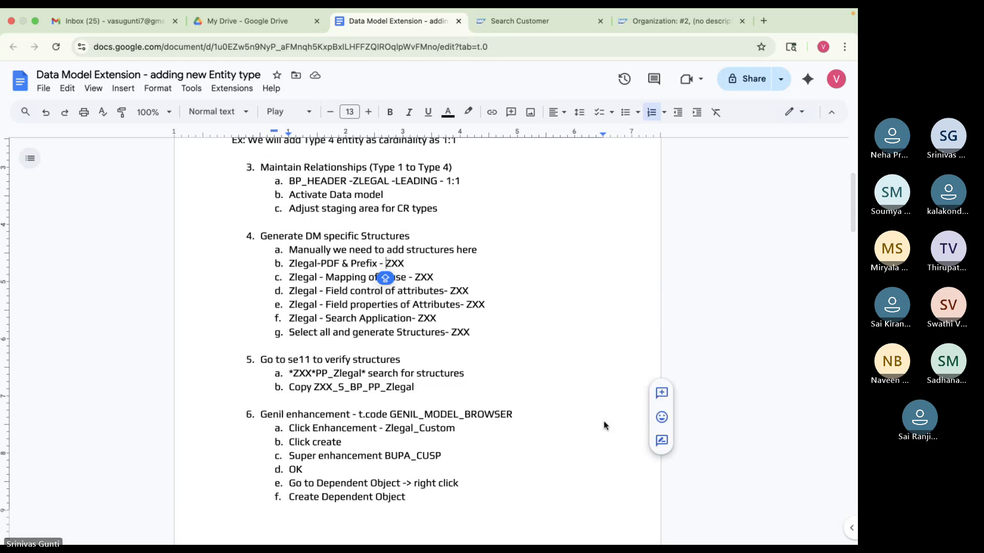
pyautogui.moveTo(703, 542)
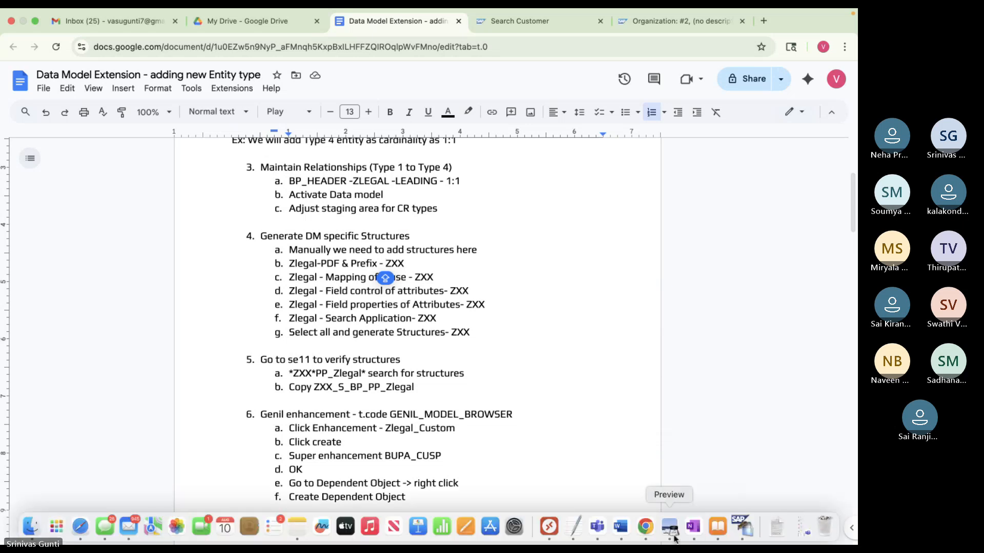
pyautogui.click(747, 535)
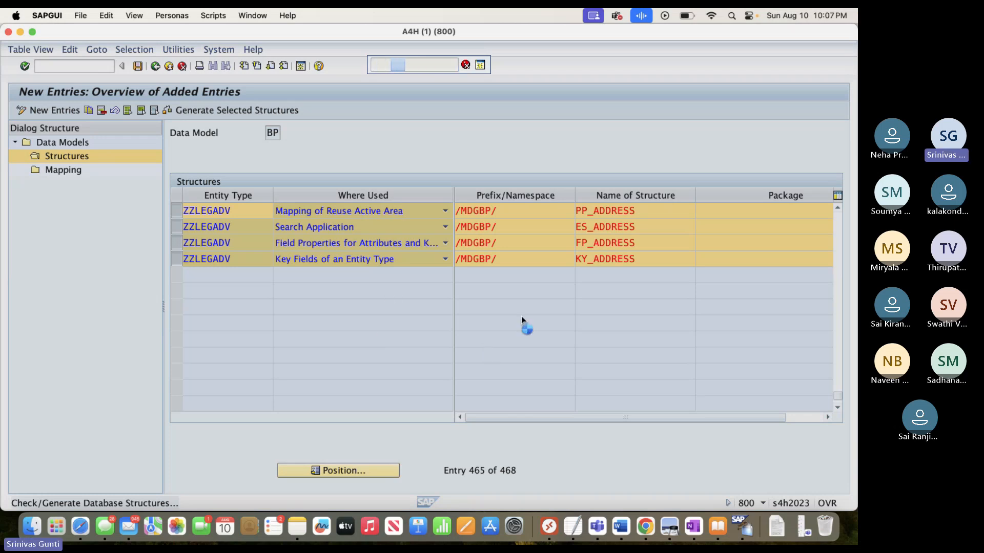
pyautogui.click(645, 526)
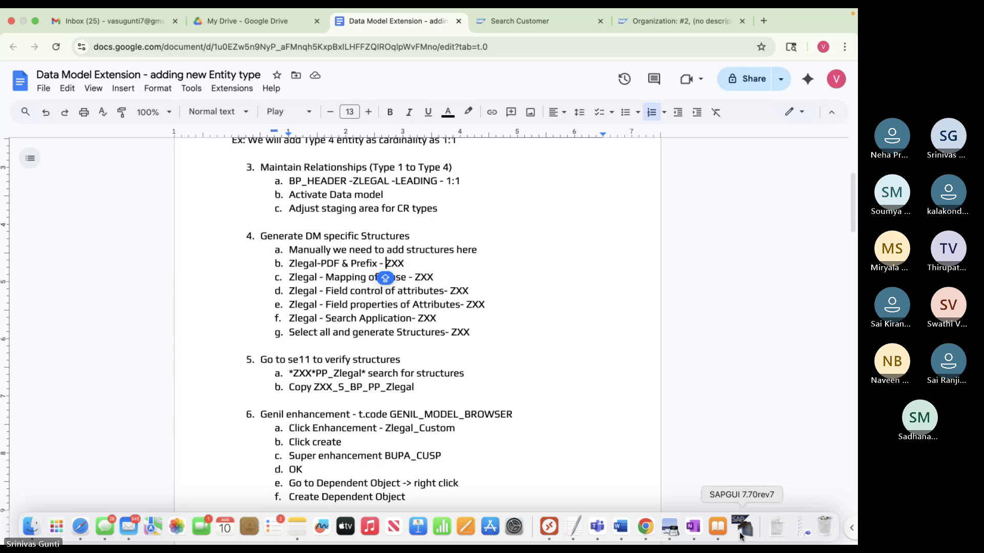
pyautogui.click(740, 535)
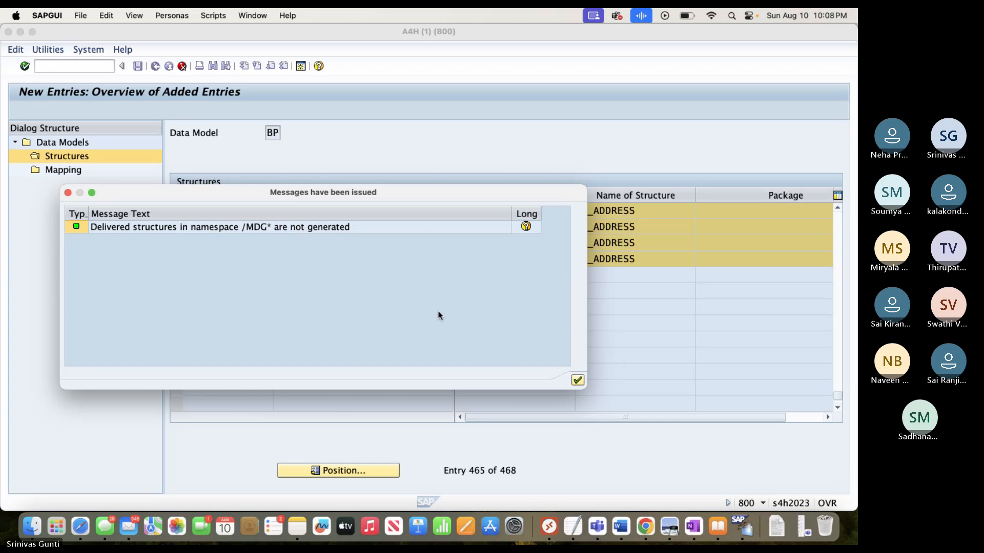
# Close the generation messages, leave the structures view and open the ABAP Dictionary with transaction se11
pyautogui.click(577, 380)
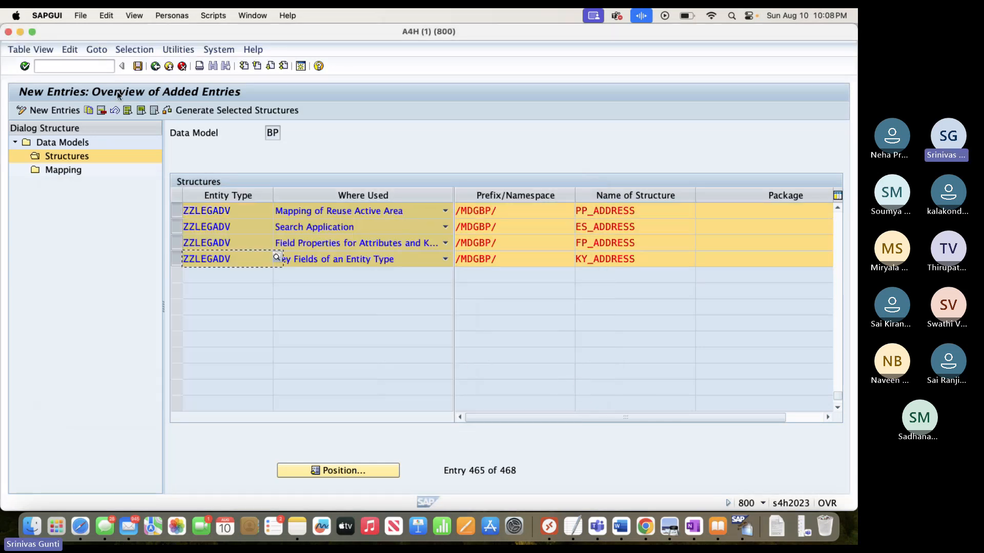
pyautogui.click(73, 65)
pyautogui.write('/N')
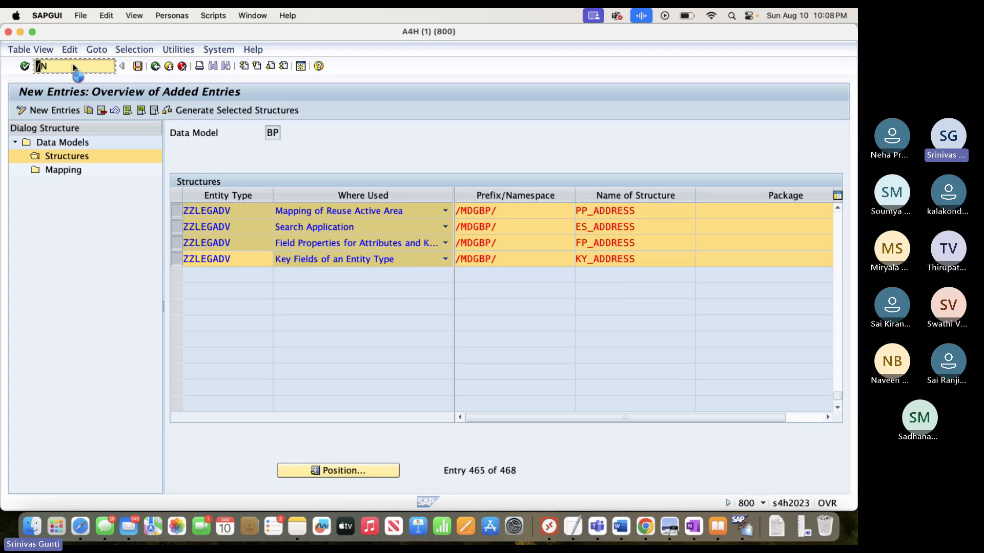
pyautogui.press('Return')
pyautogui.write('se11')
pyautogui.press('Return')
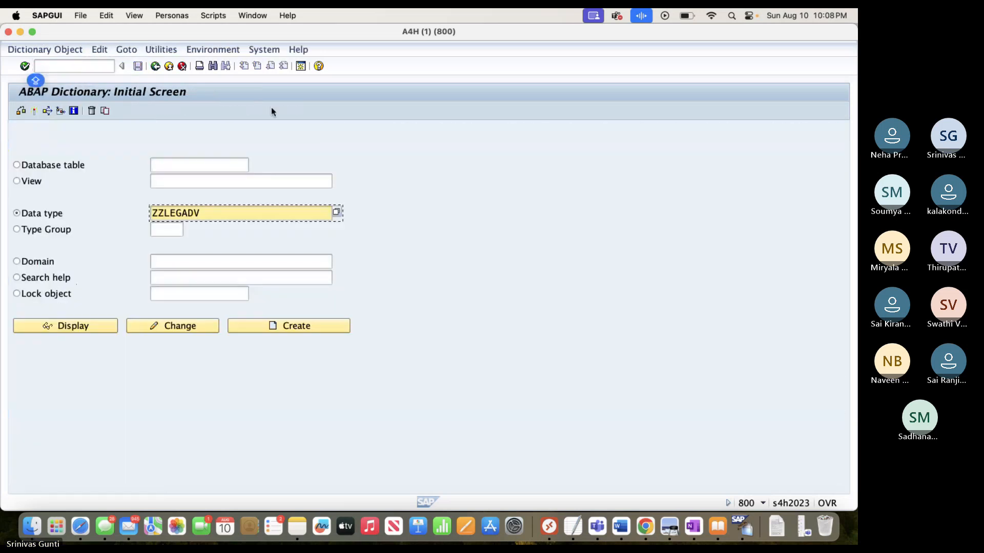
# Search for structures matching /MDGBP/*PP* through the Data type input help
pyautogui.moveTo(204, 211); pyautogui.dragTo(48, 202)
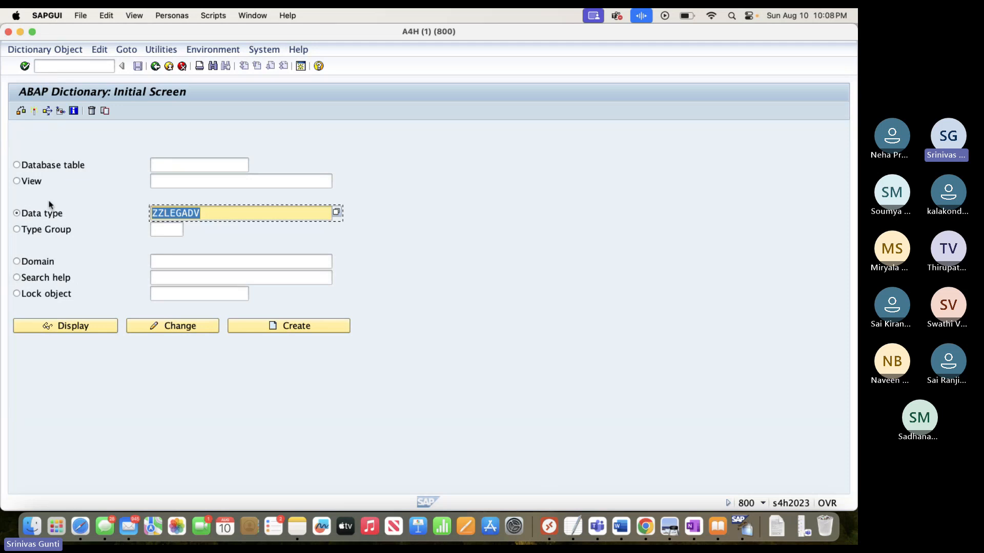
pyautogui.write('/M')
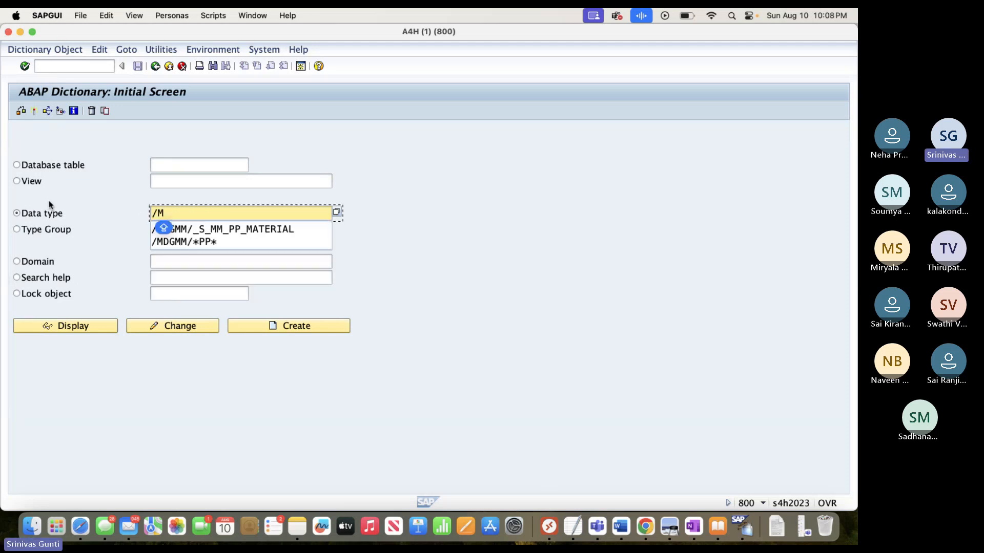
pyautogui.write('DGBP')
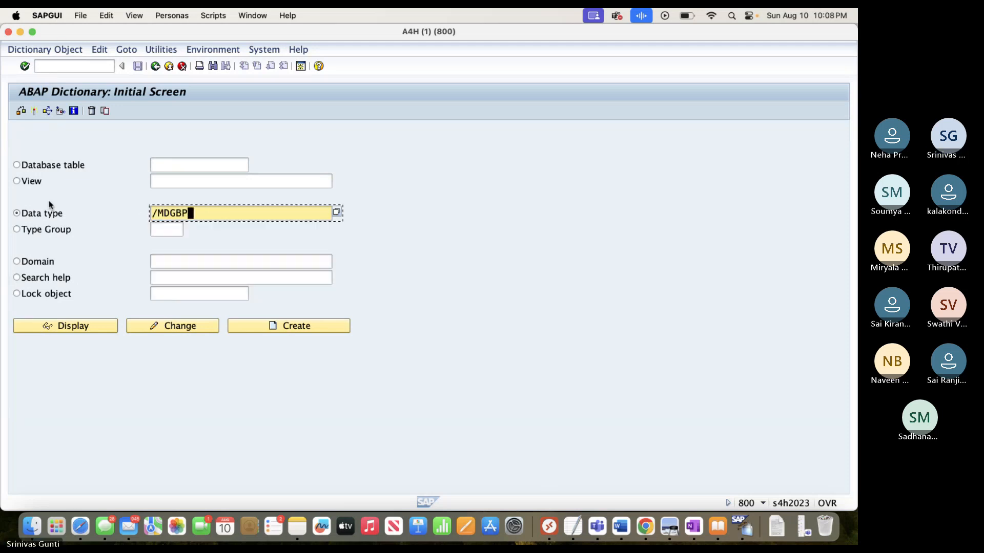
pyautogui.write('/*')
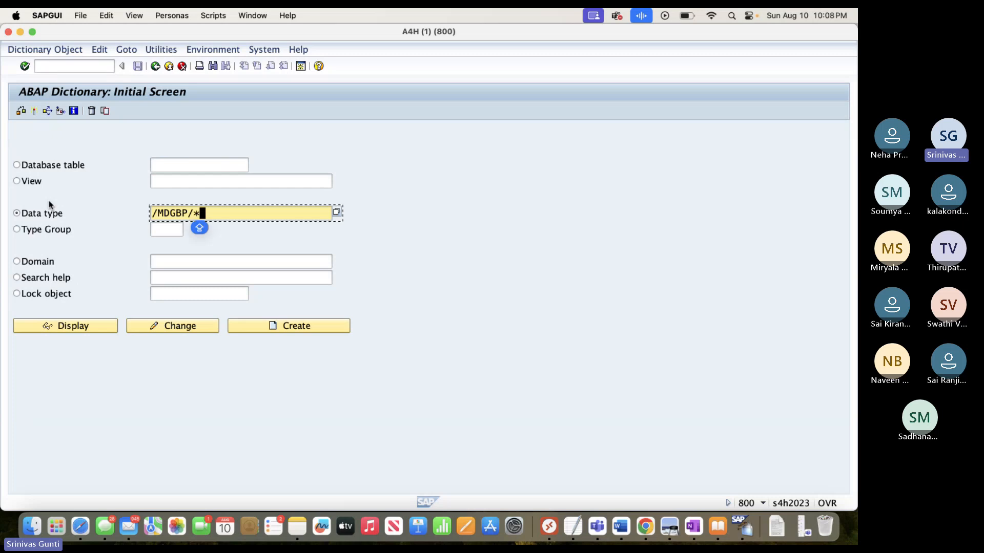
pyautogui.write('PP*')
pyautogui.press('capslock')
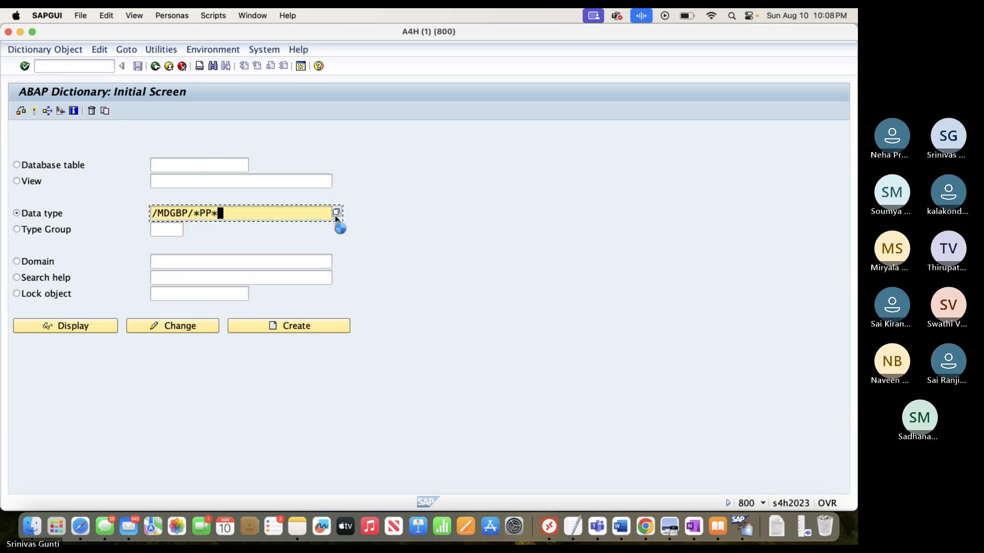
pyautogui.click(336, 217)
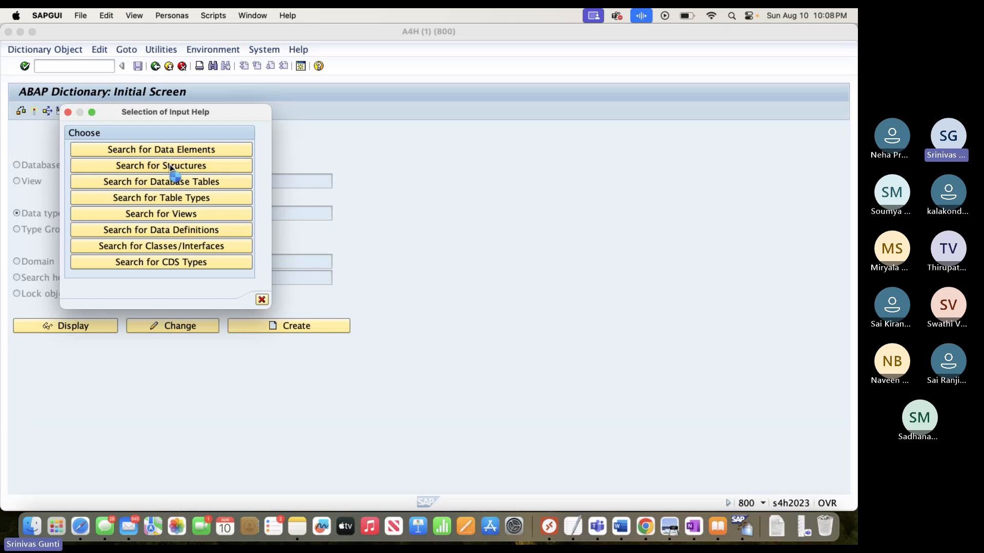
pyautogui.click(171, 166)
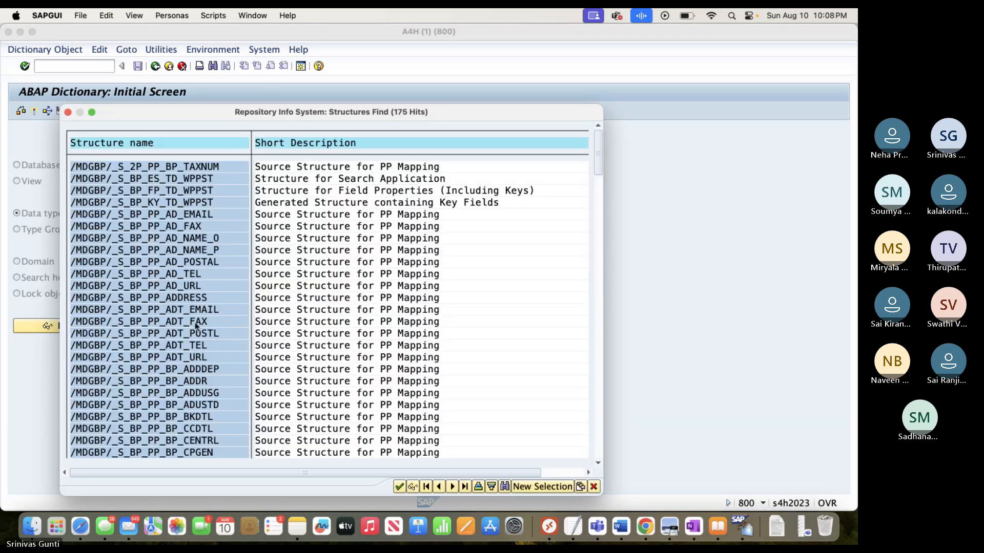
# Look through the full list of /MDGBP/ PP mapping structures for the ZZLEGADV structures
pyautogui.scroll(-3, 150, 364)
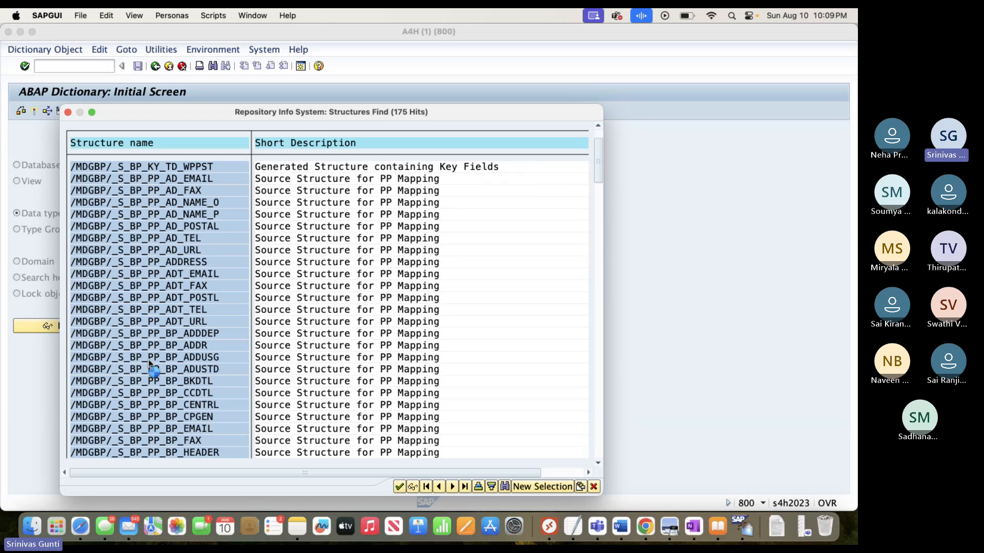
pyautogui.scroll(-6, 149, 364)
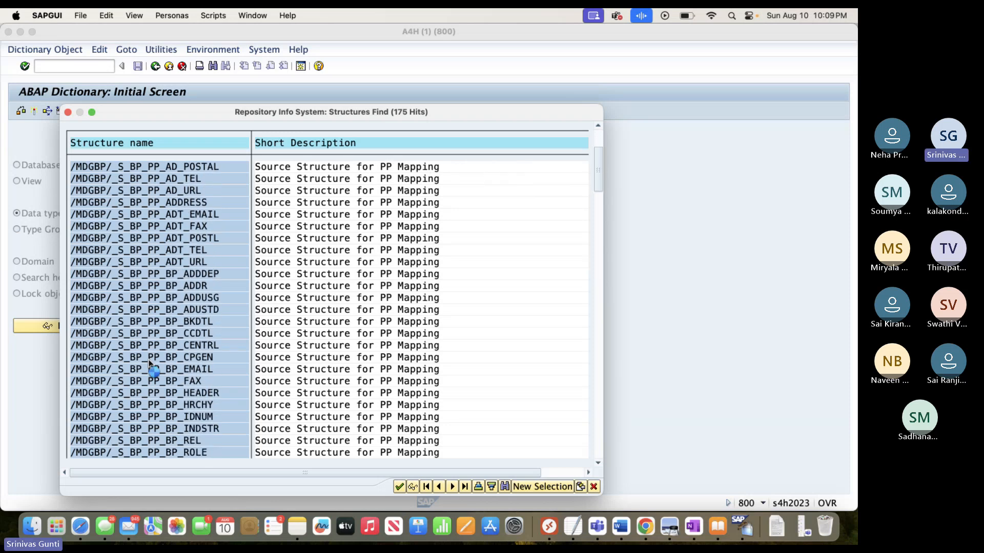
pyautogui.scroll(-6, 149, 363)
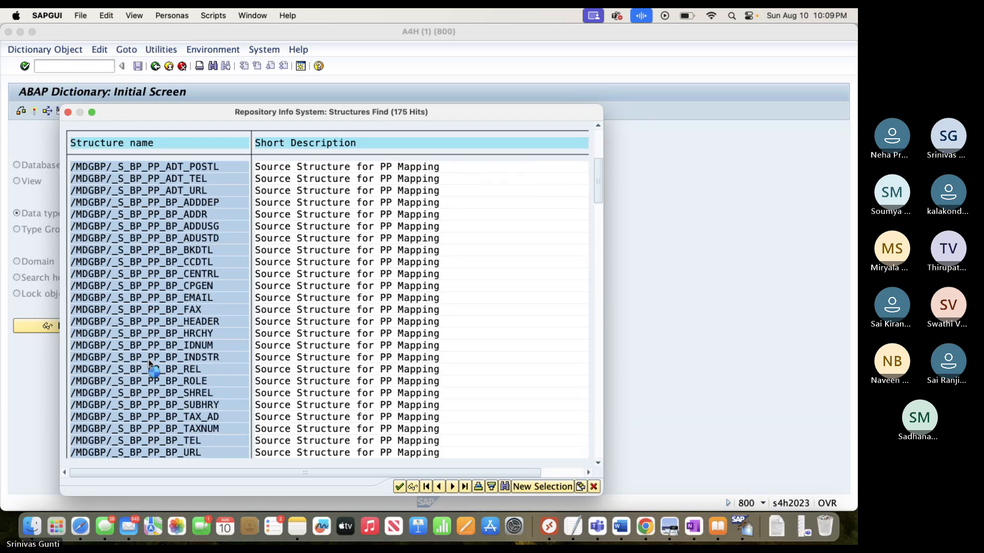
pyautogui.scroll(-6, 149, 364)
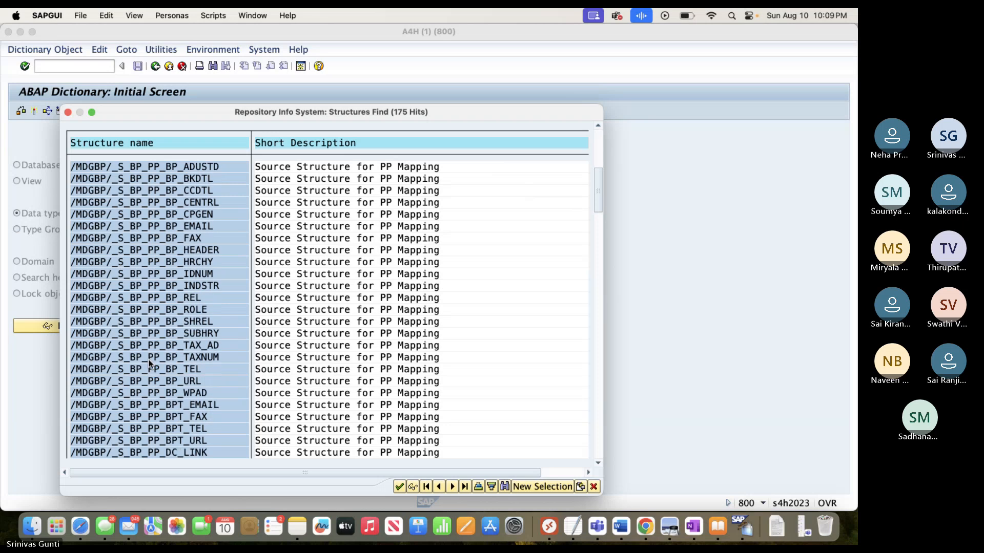
pyautogui.scroll(-5, 149, 364)
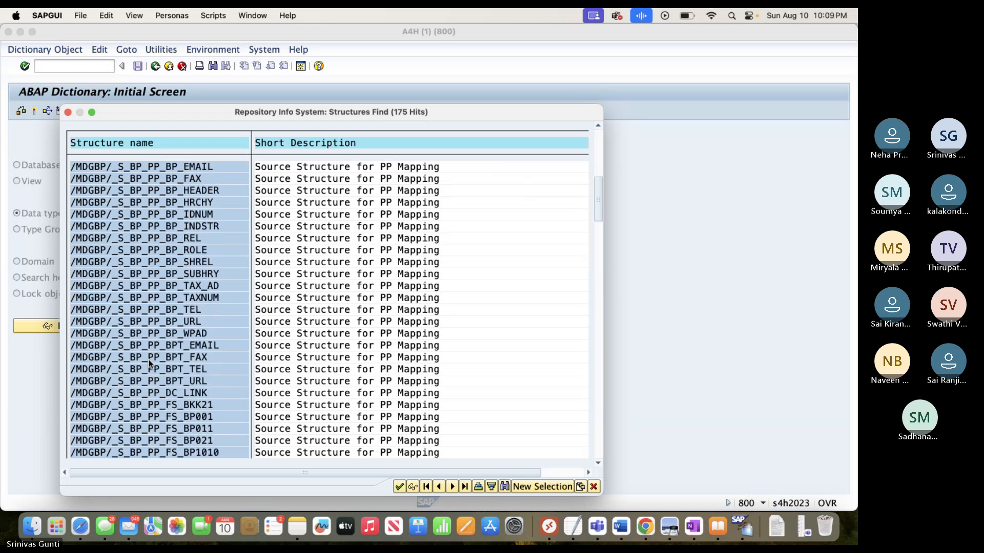
pyautogui.scroll(-4, 149, 364)
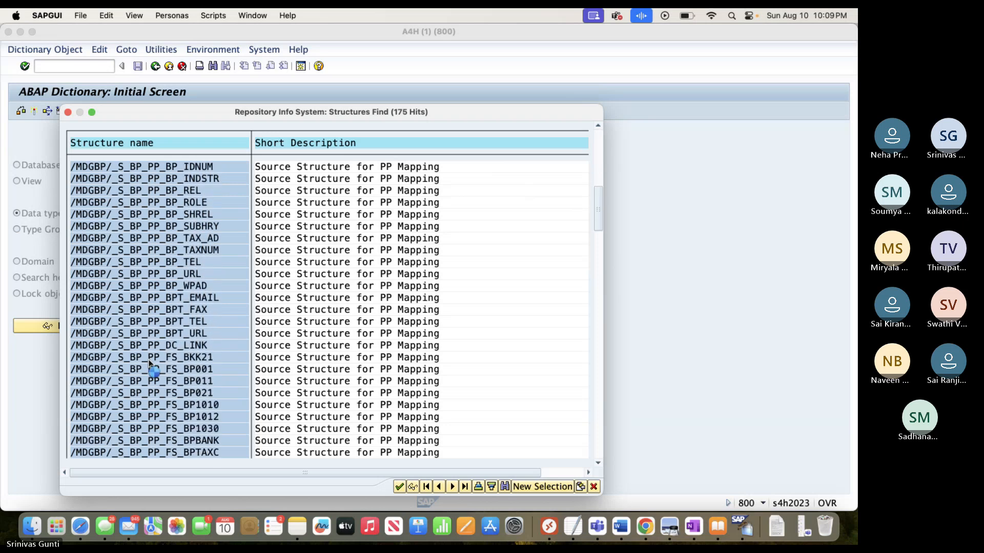
pyautogui.scroll(-2, 149, 363)
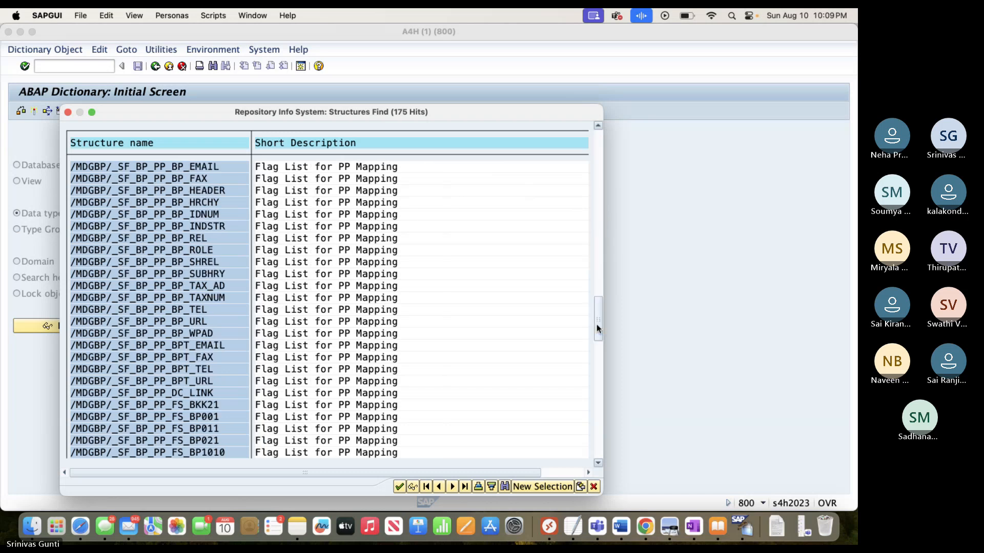
pyautogui.moveTo(596, 324); pyautogui.dragTo(597, 429)
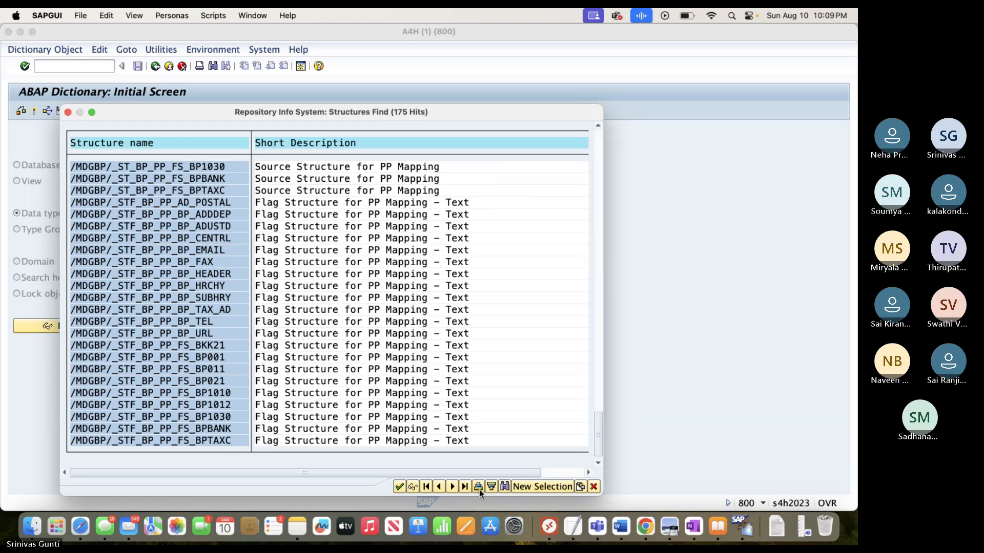
# Search the structure list for *LEG*, repeat the search and close the Find dialog
pyautogui.click(506, 487)
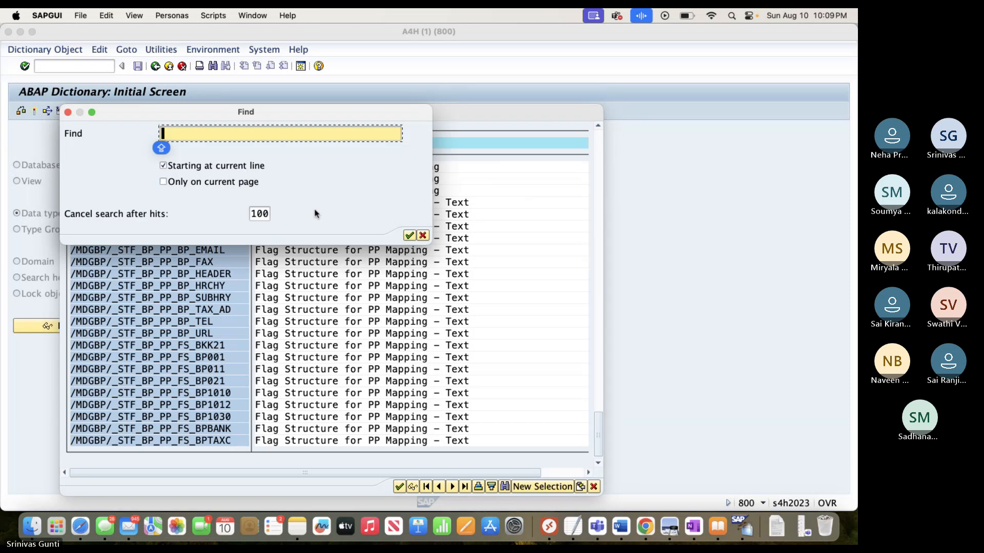
pyautogui.write('*LEG')
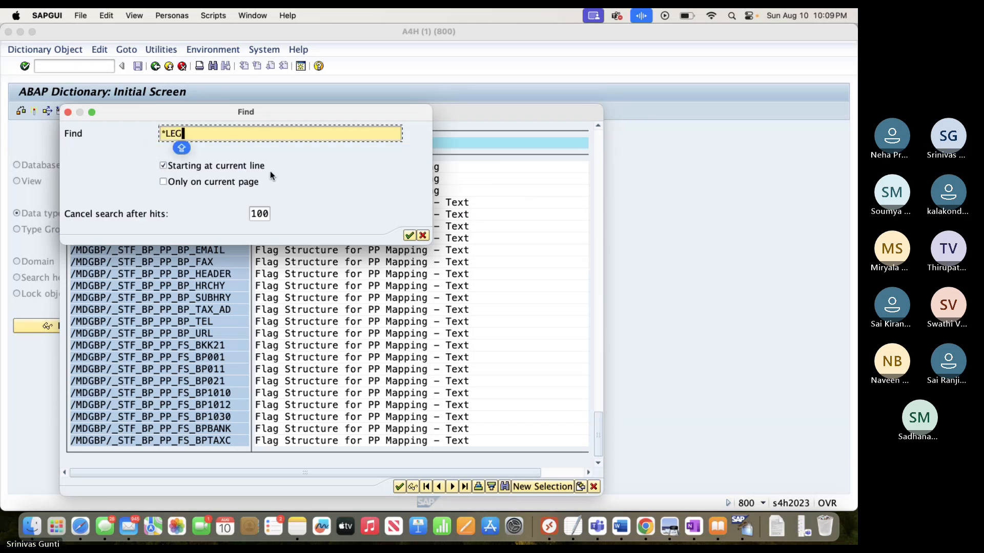
pyautogui.write('*')
pyautogui.click(410, 235)
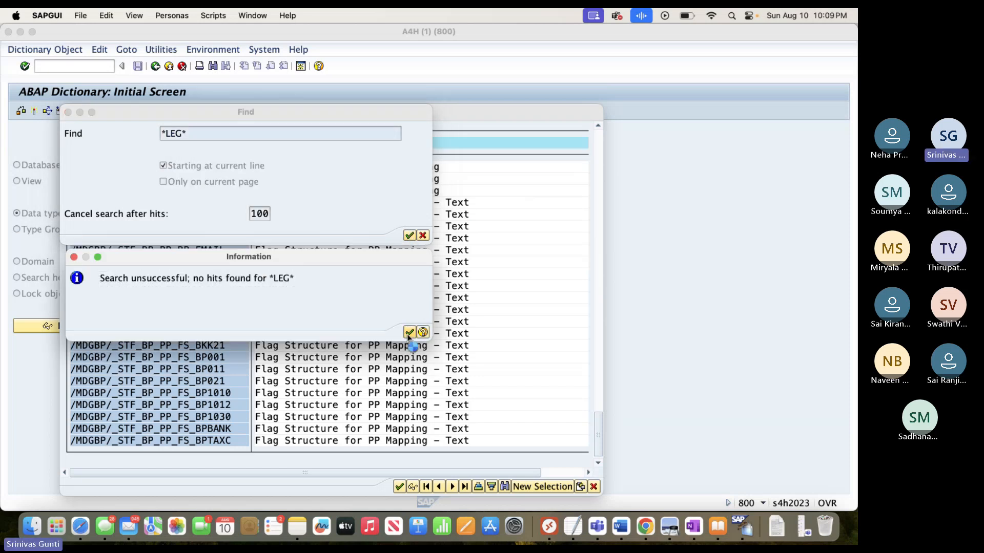
pyautogui.click(409, 333)
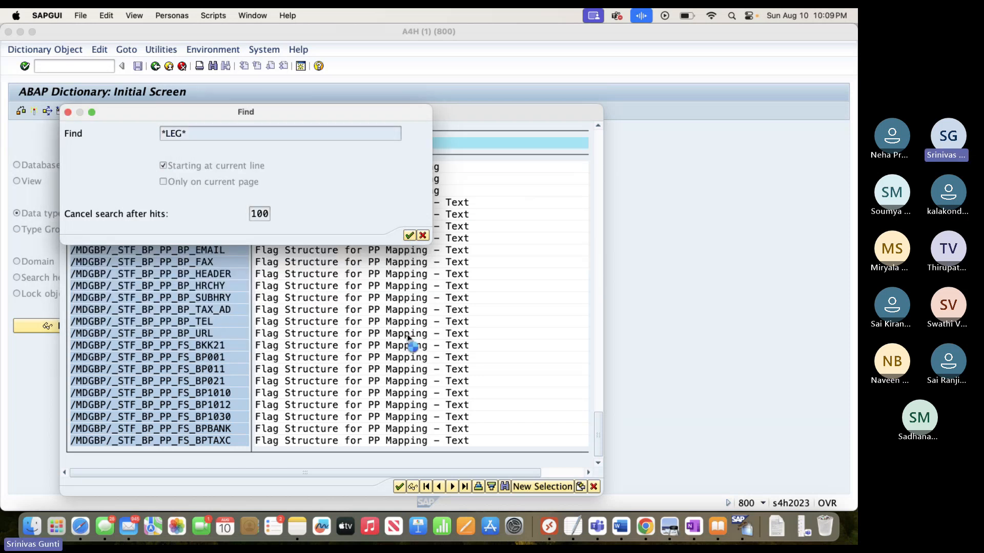
pyautogui.click(410, 235)
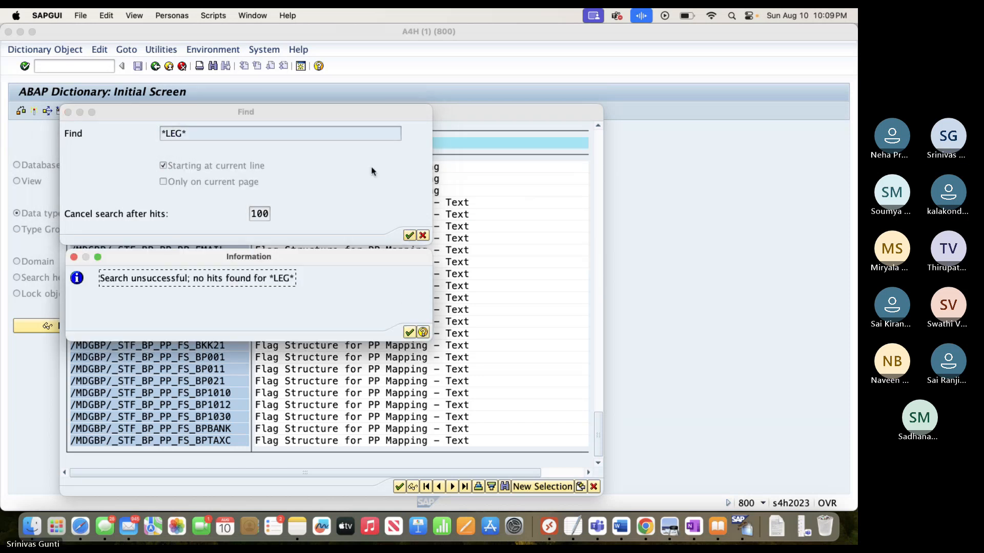
pyautogui.click(409, 333)
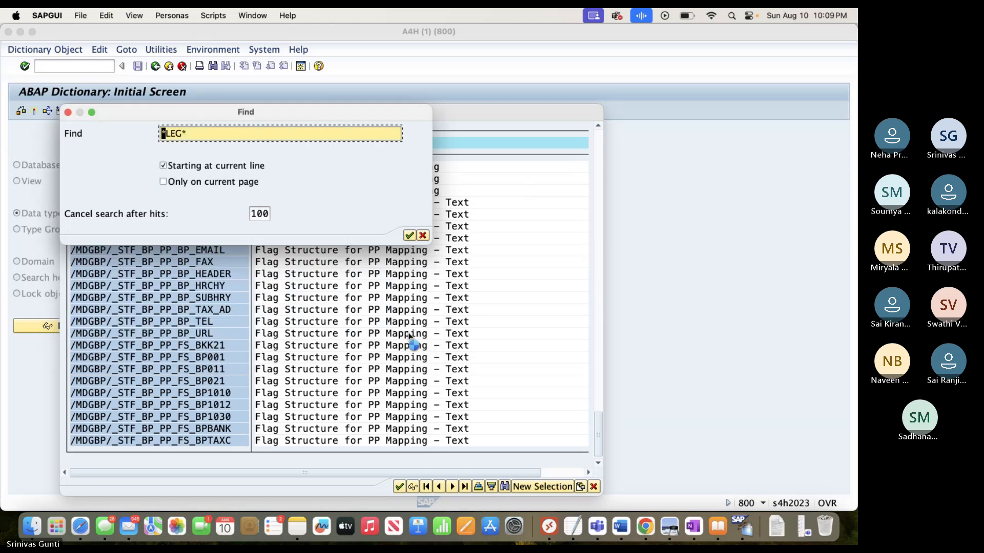
pyautogui.click(68, 111)
# Look through the /MDGBP/ PP mapping structures again from the start of the list for ZZLEGADV entries
pyautogui.scroll(3, 202, 261)
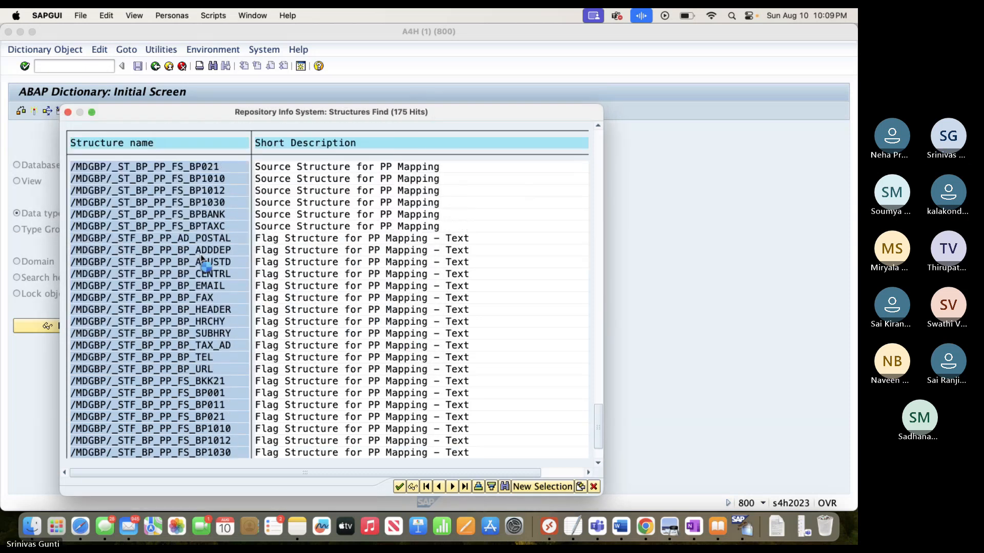
pyautogui.moveTo(606, 169); pyautogui.dragTo(600, 151)
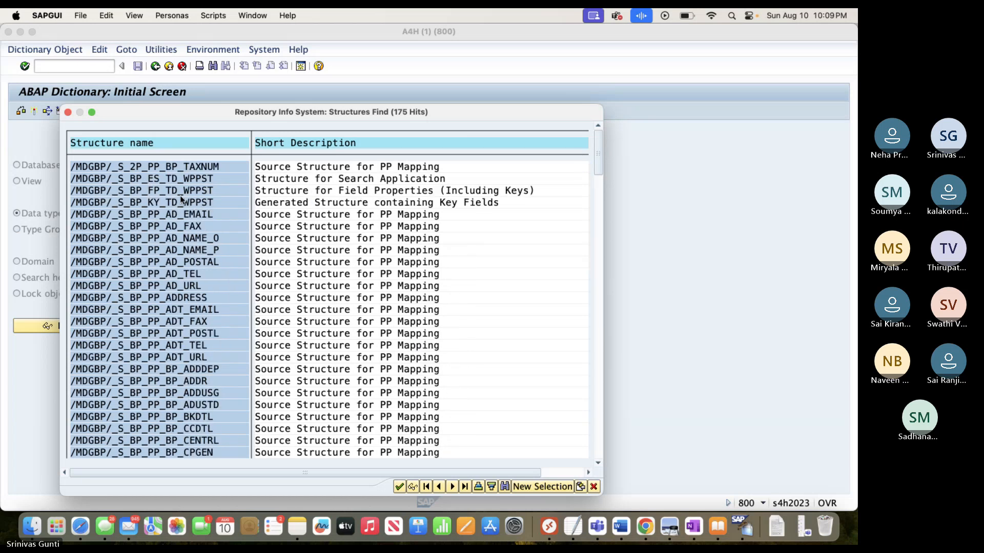
pyautogui.scroll(-4, 165, 368)
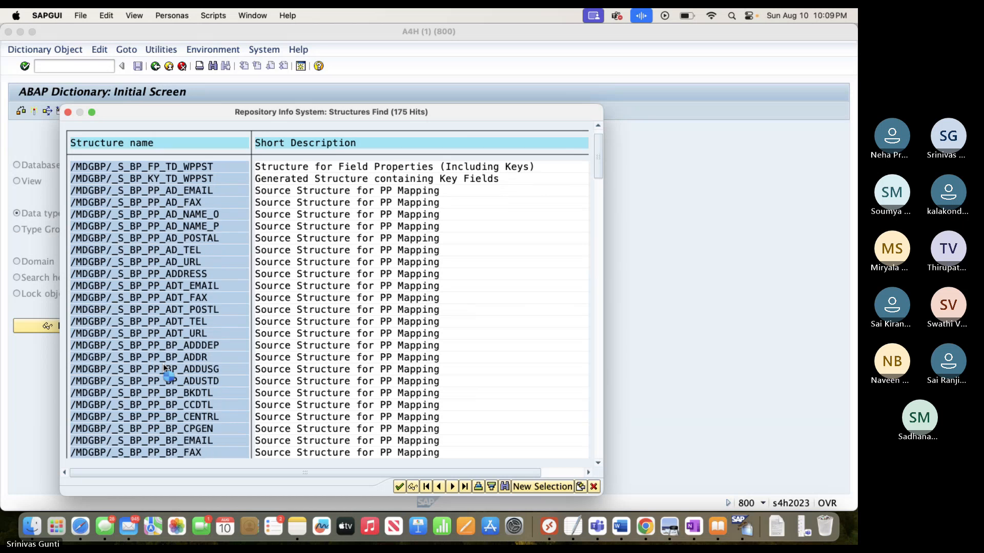
pyautogui.scroll(-6, 165, 368)
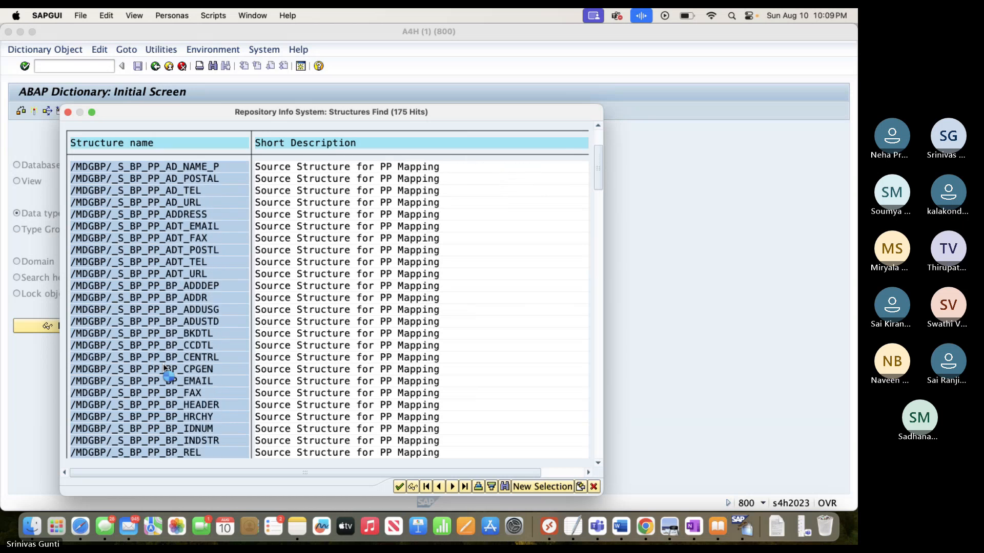
pyautogui.scroll(-5, 165, 368)
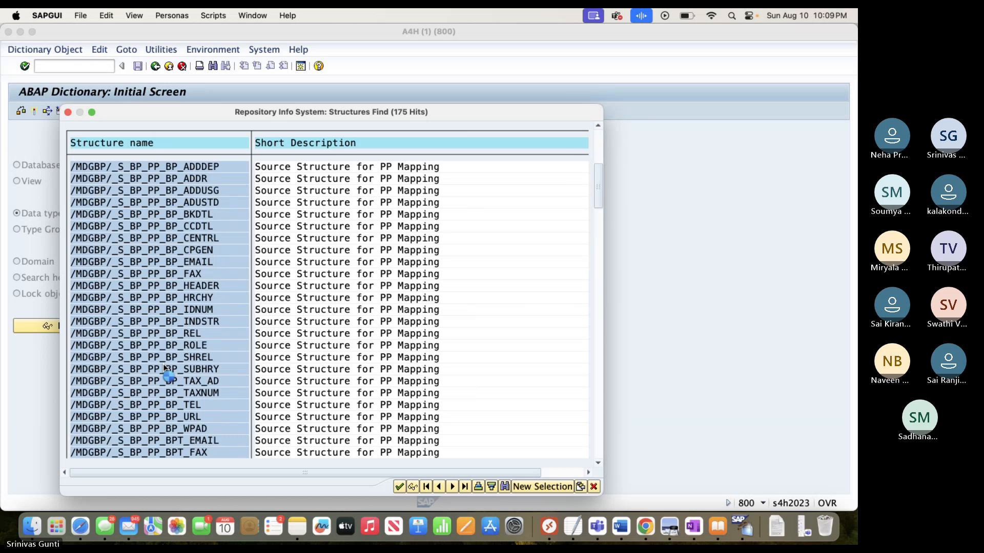
pyautogui.scroll(-4, 165, 368)
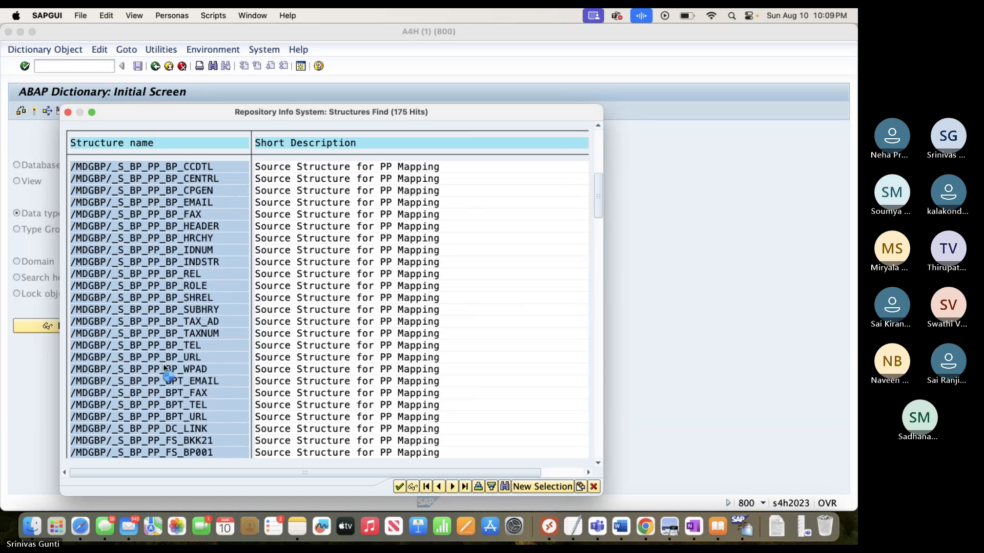
pyautogui.scroll(-2, 165, 368)
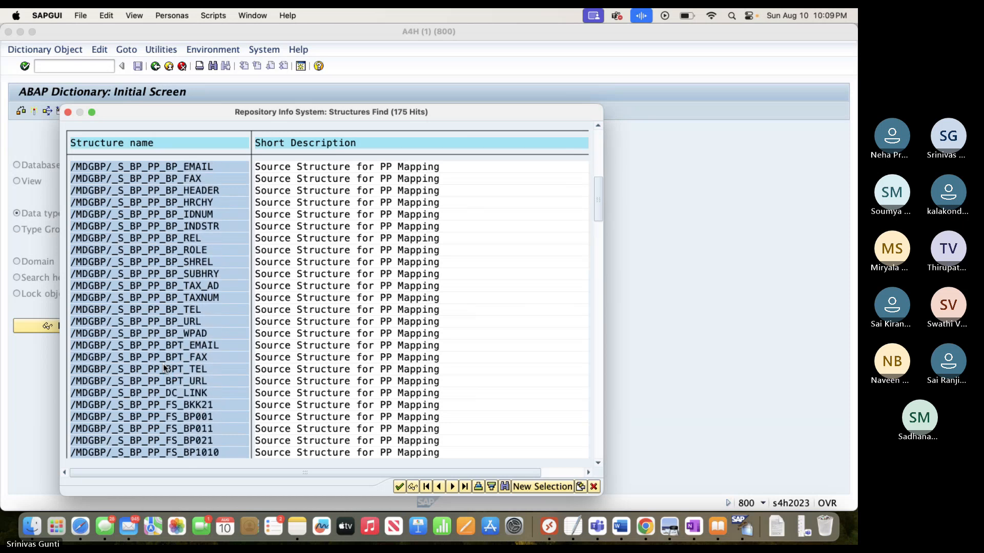
pyautogui.scroll(-3, 165, 368)
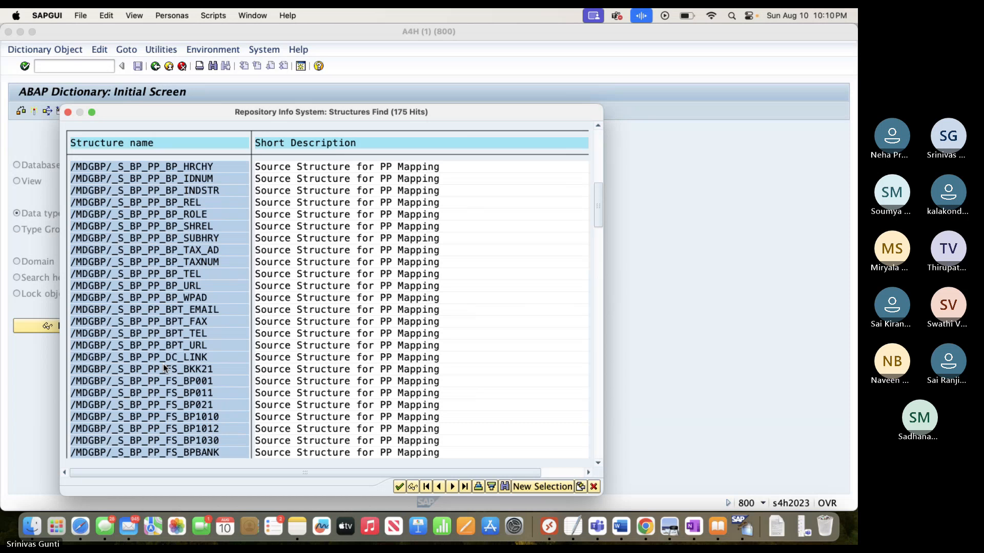
pyautogui.scroll(-5, 165, 368)
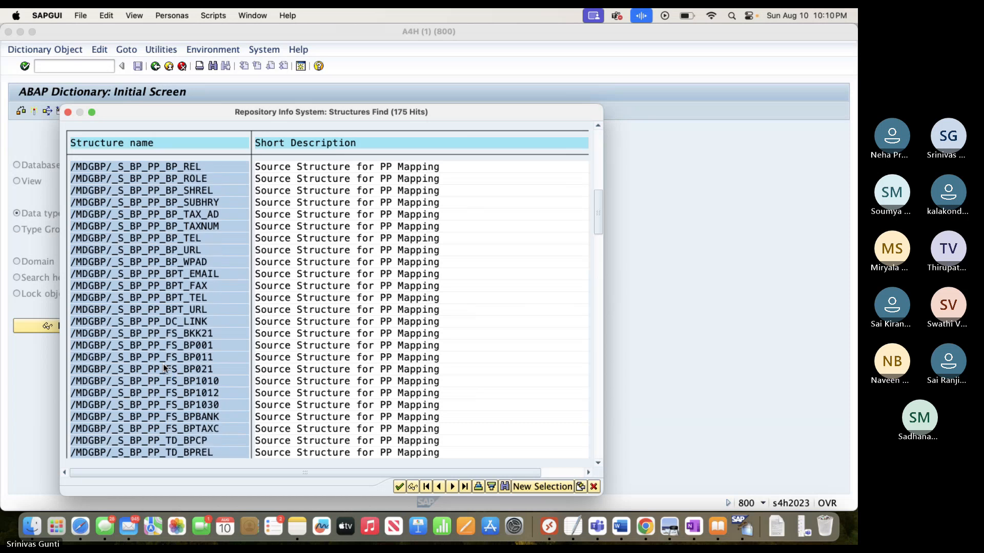
pyautogui.scroll(-6, 165, 368)
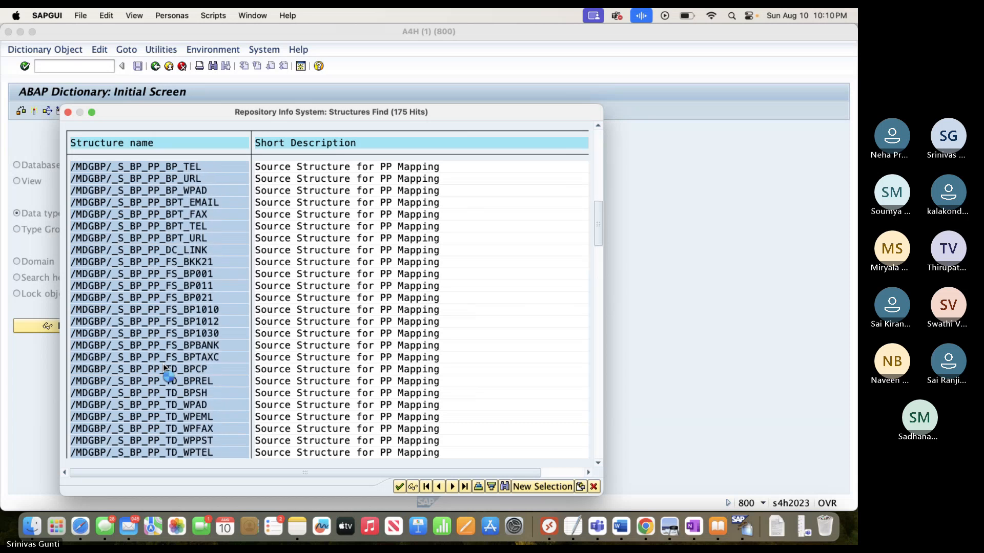
pyautogui.scroll(-6, 165, 368)
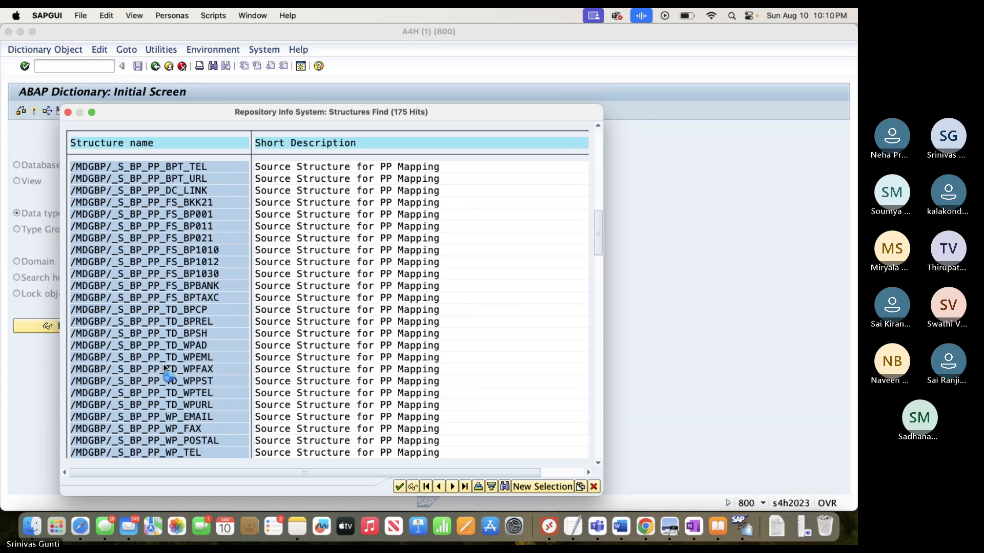
pyautogui.scroll(-5, 165, 368)
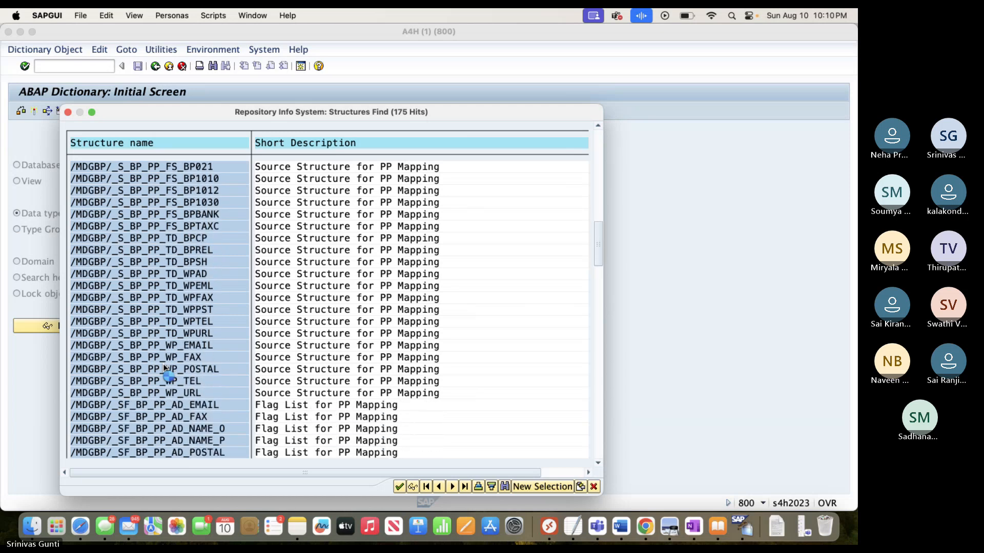
pyautogui.scroll(-6, 165, 368)
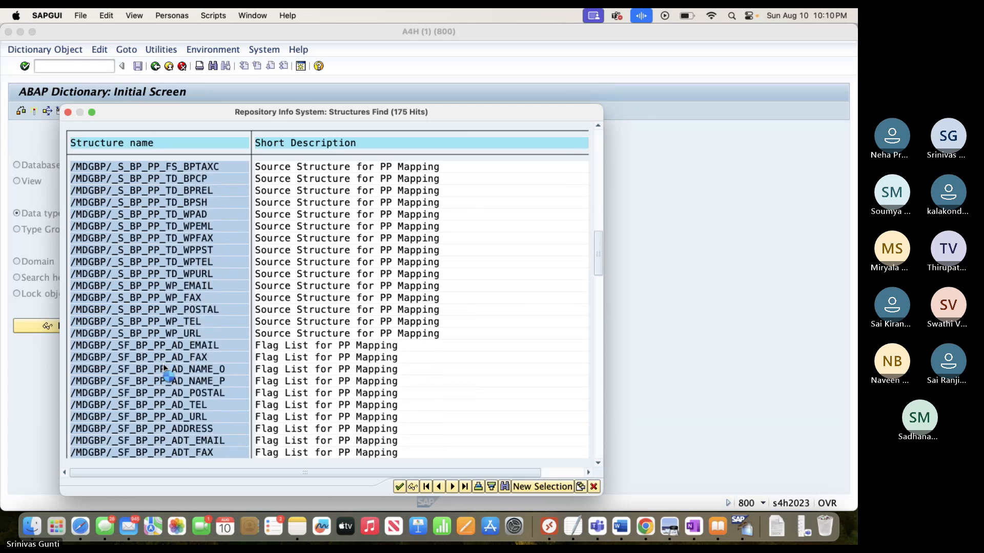
pyautogui.scroll(-5, 165, 368)
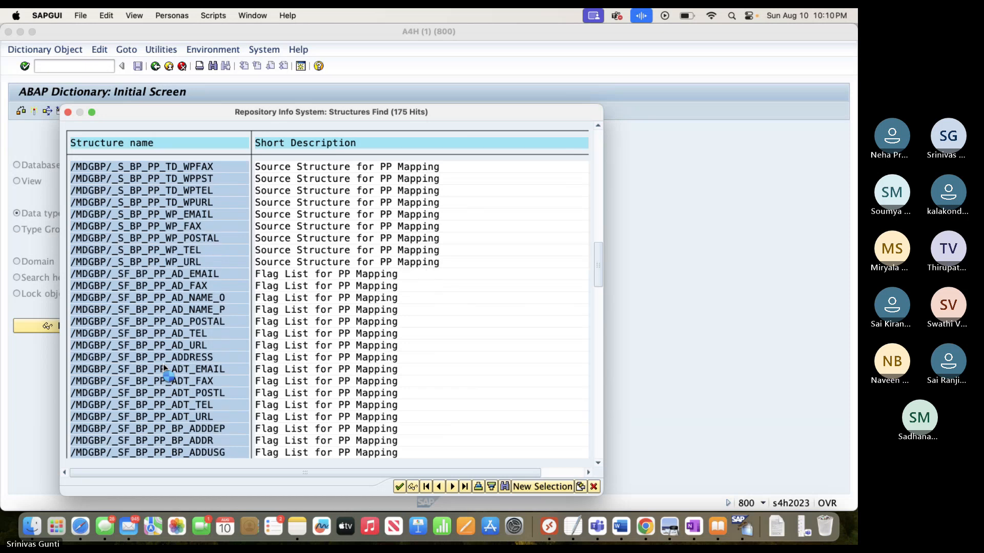
pyautogui.scroll(-3, 165, 368)
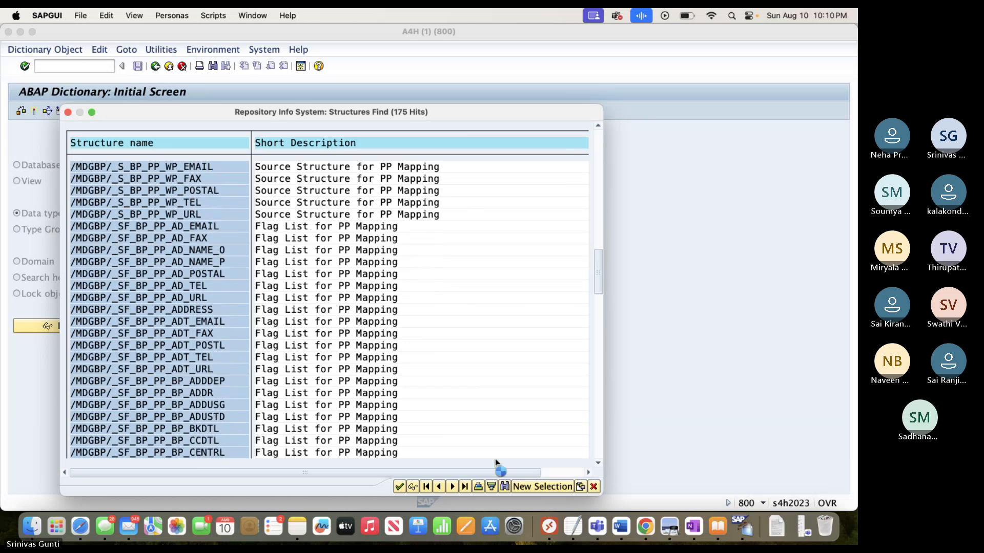
# Check the SE11 verification instructions in the Data Model Extension document in Chrome and return to SAP GUI
pyautogui.click(646, 527)
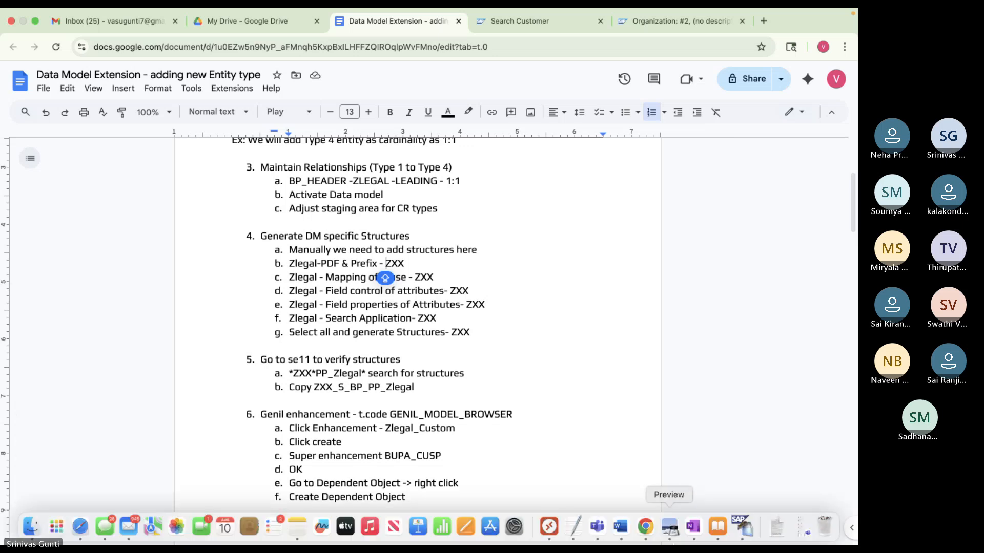
pyautogui.click(647, 529)
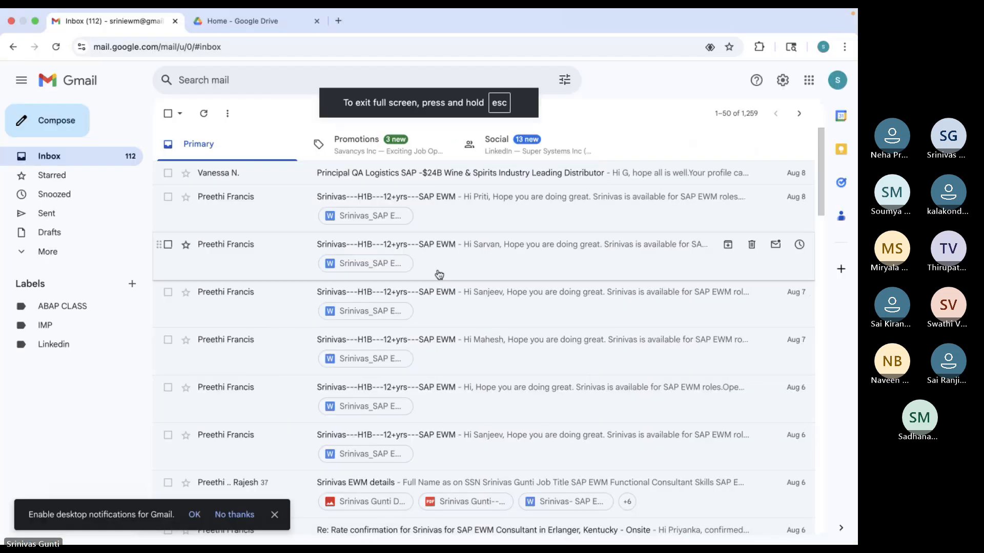
pyautogui.click(743, 535)
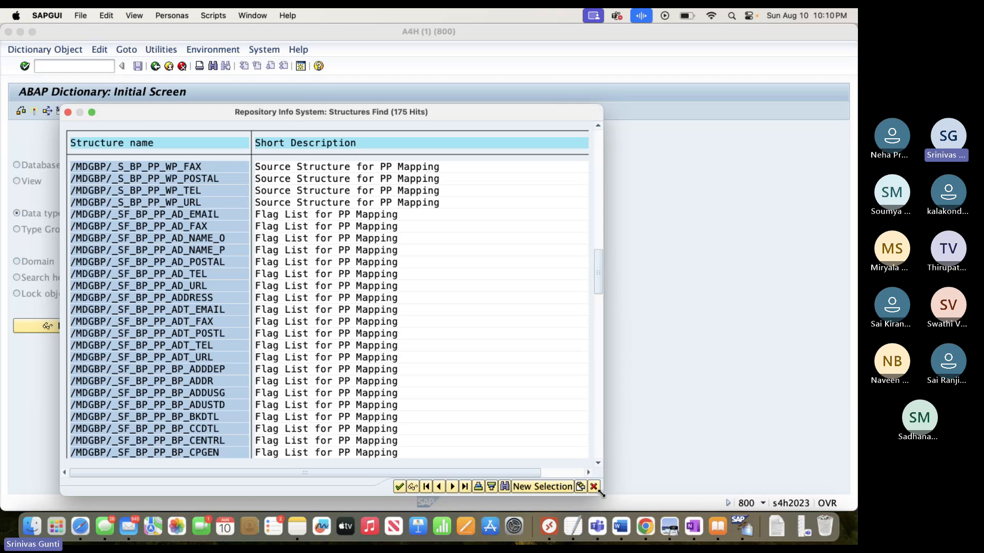
# Close the structure hit list and search for structures matching /MDGBP/*PP*ZZLEGADV* through the Data type input help
pyautogui.click(593, 487)
pyautogui.click(220, 211)
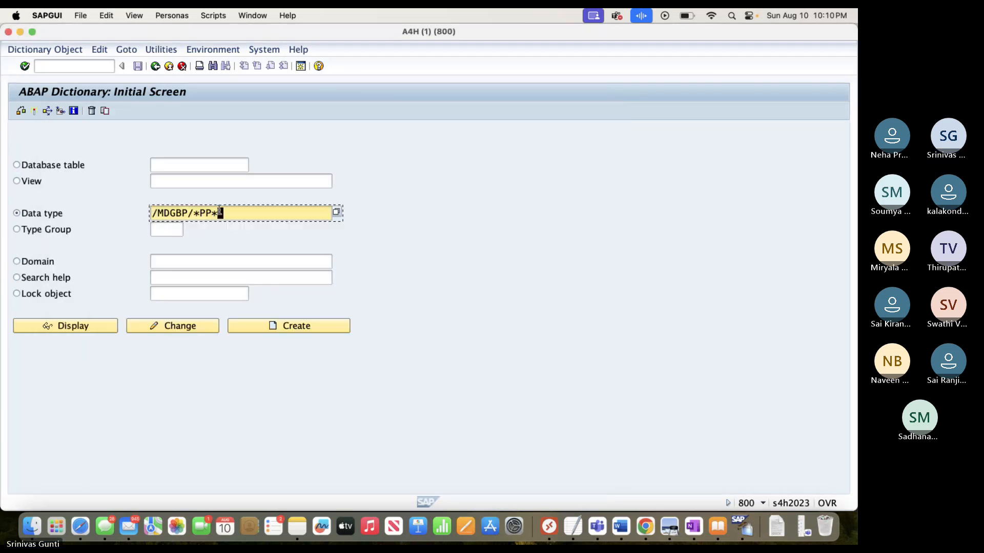
pyautogui.write('ZLEGADV')
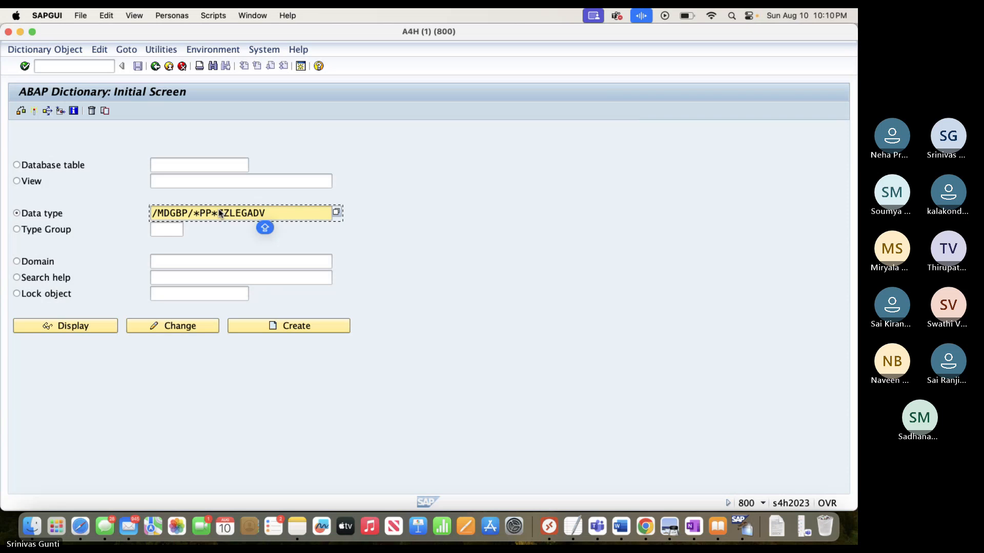
pyautogui.write('*')
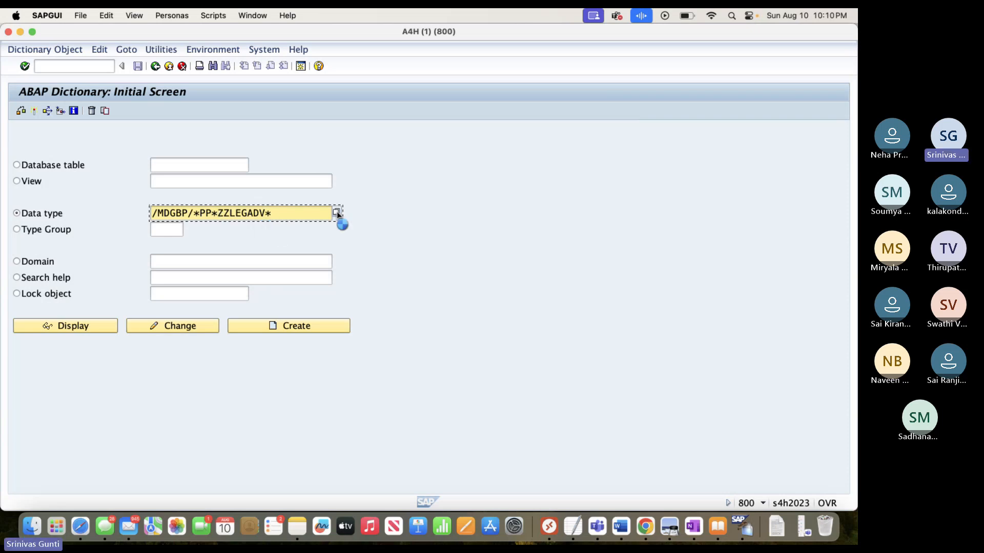
pyautogui.click(336, 211)
pyautogui.click(157, 166)
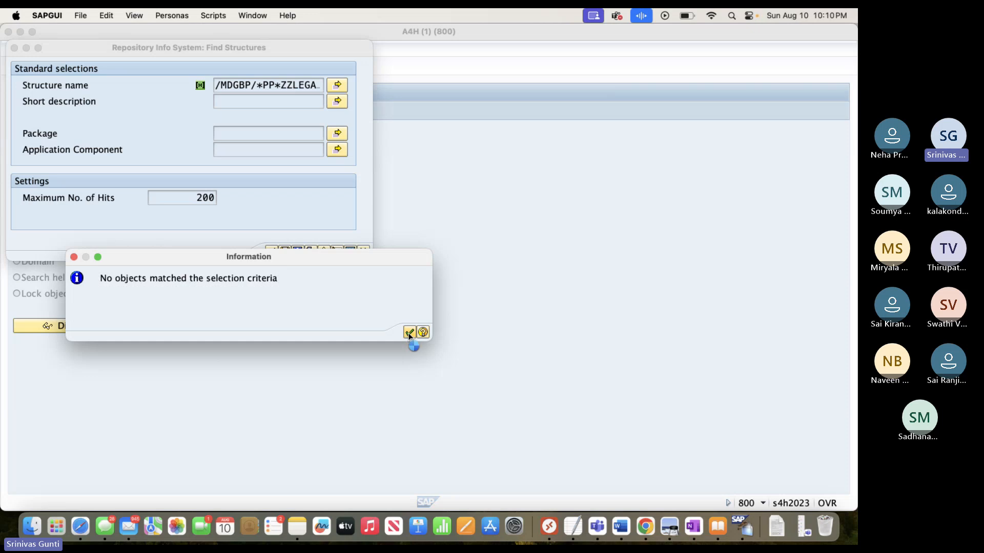
pyautogui.click(410, 334)
# Search for structures with the name pattern /MDGBP/*PP*LEGADV* and close the Find Structures dialog
pyautogui.click(293, 85)
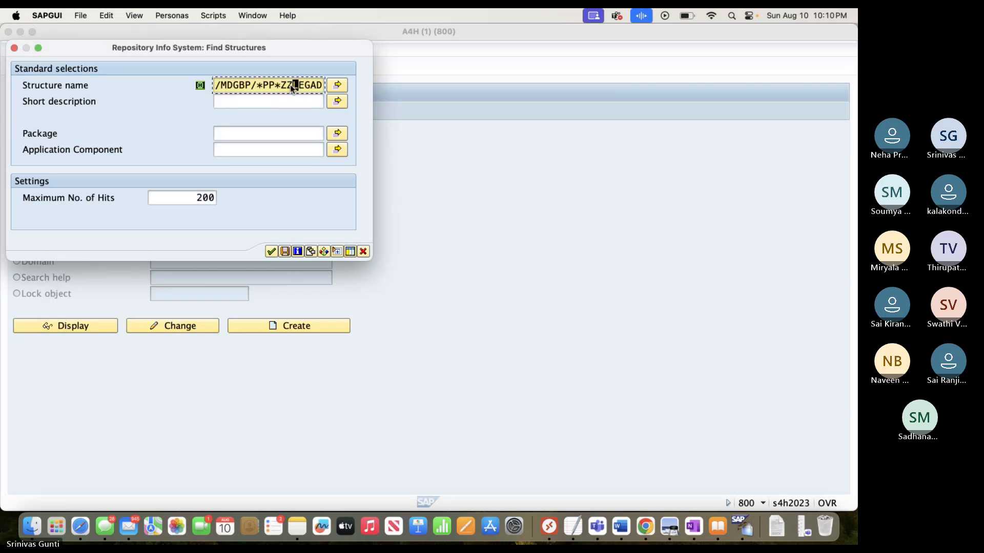
pyautogui.press('BackSpace')
pyautogui.press('BackSpace')
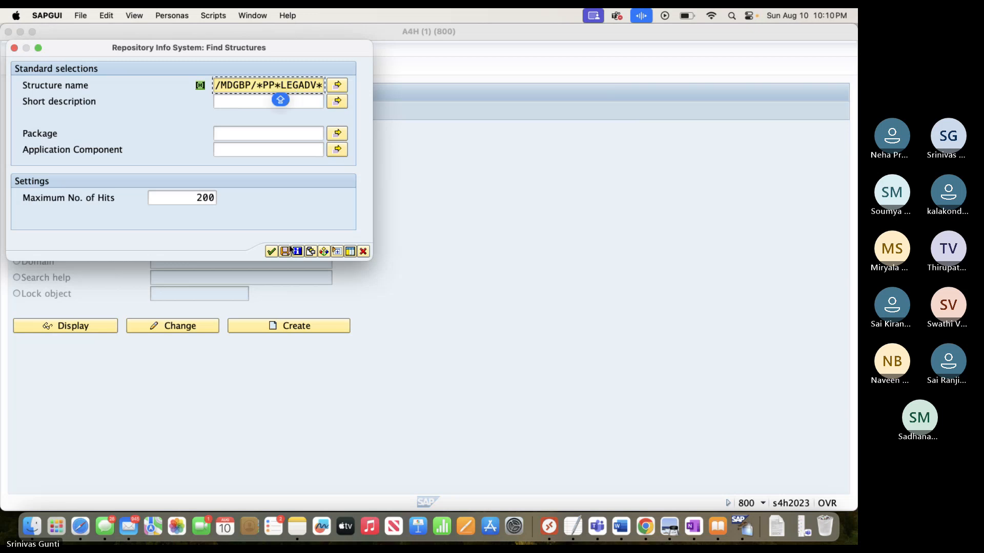
pyautogui.click(271, 251)
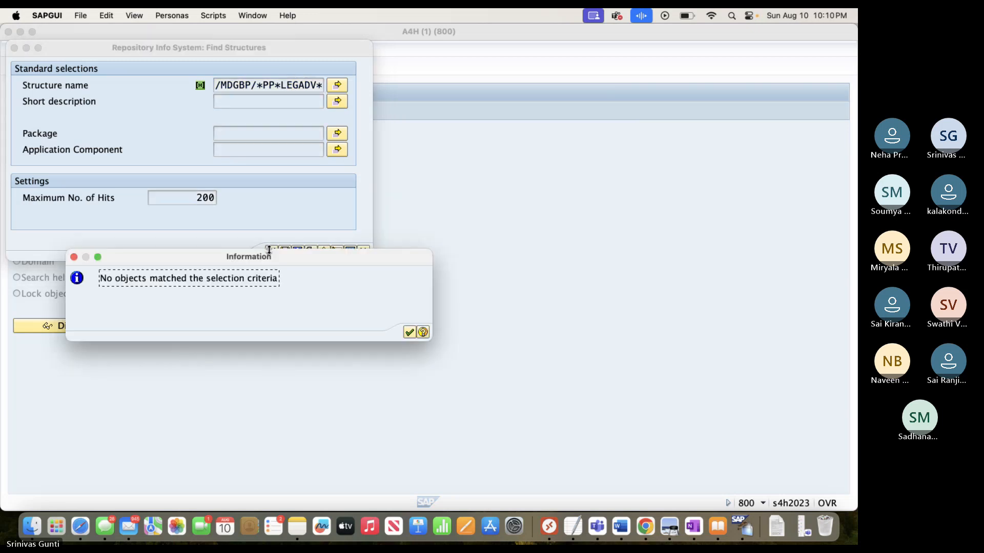
pyautogui.click(409, 333)
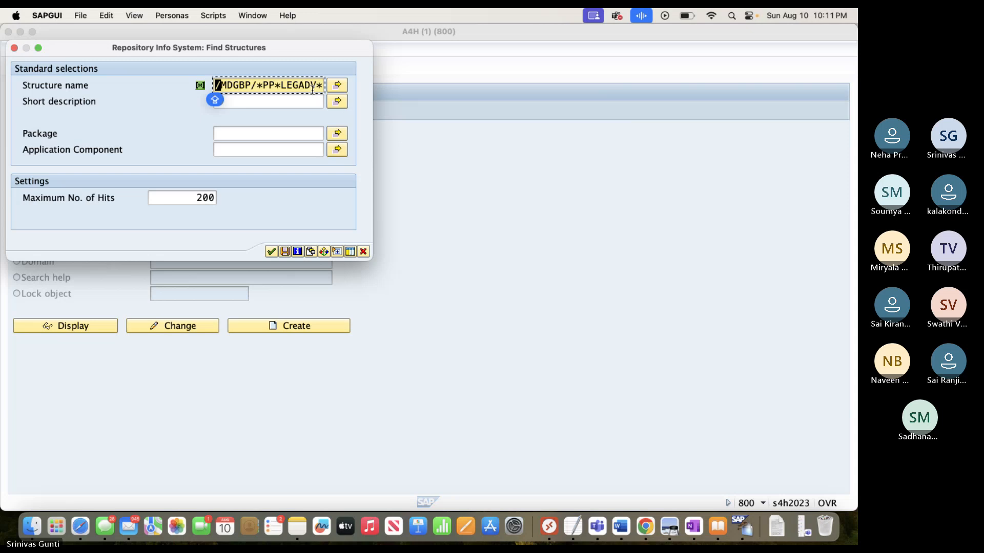
pyautogui.click(281, 86)
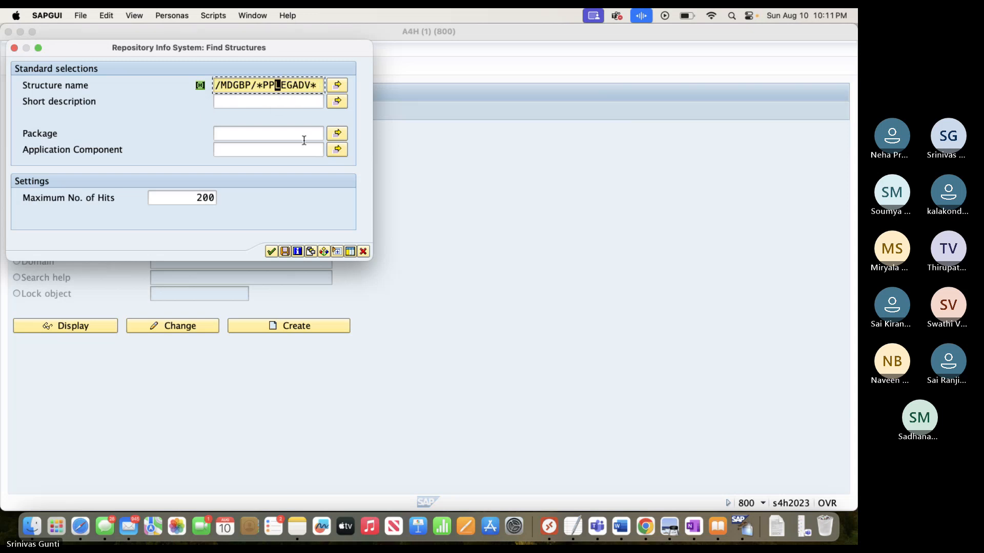
pyautogui.press('BackSpace')
pyautogui.click(362, 251)
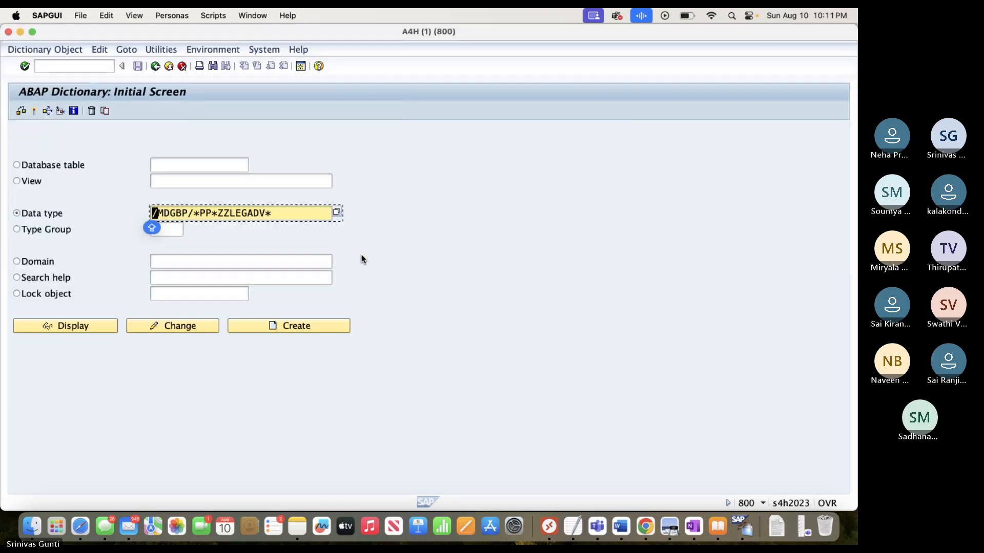
# Change the Data type pattern to /MDGBP/*PP_ZZLEGADV* and search for matching structures through the input help
pyautogui.click(276, 218)
pyautogui.press('BackSpace')
pyautogui.press('BackSpace')
pyautogui.press('BackSpace')
pyautogui.press('BackSpace')
pyautogui.press('BackSpace')
pyautogui.press('BackSpace')
pyautogui.press('BackSpace')
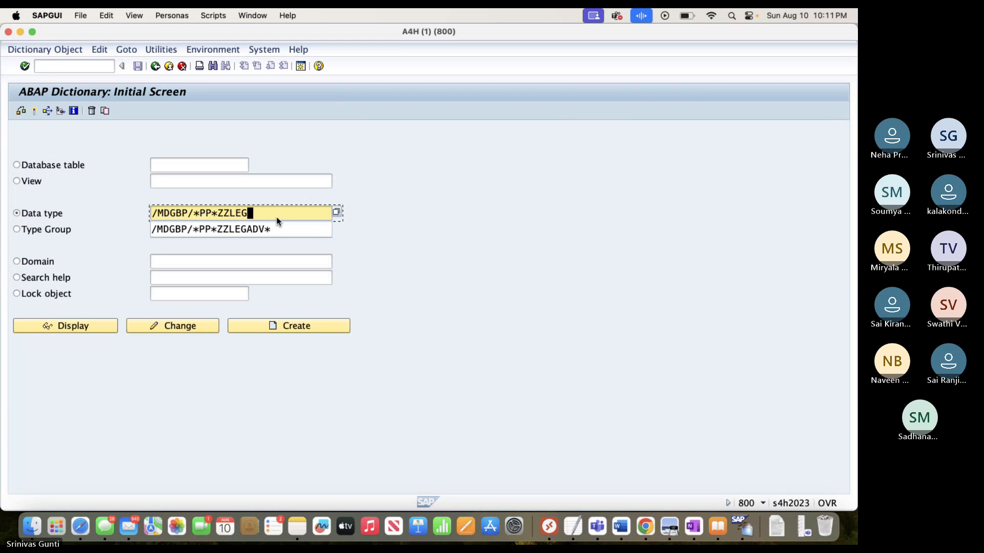
pyautogui.press('BackSpace')
pyautogui.press('BackSpace')
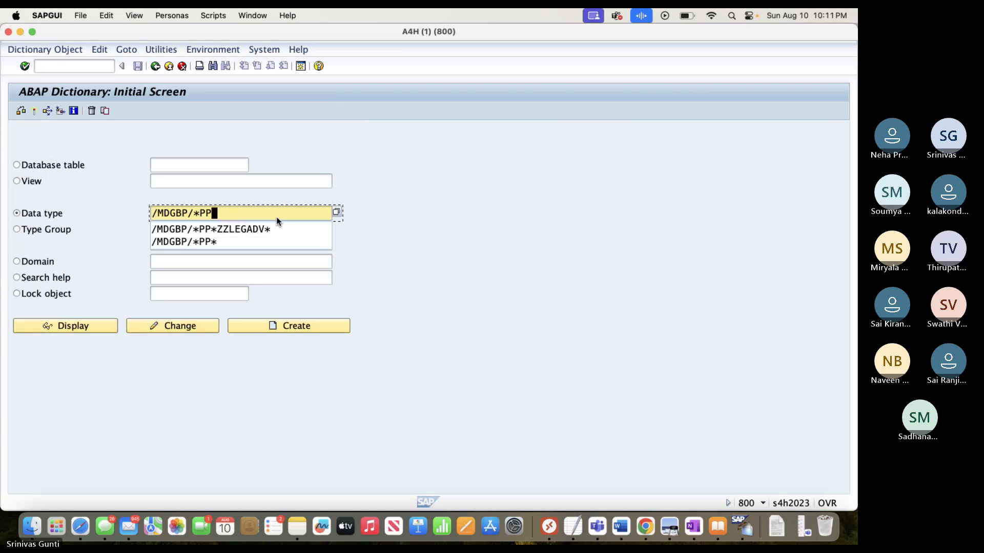
pyautogui.press('capslock')
pyautogui.write('_ZZ')
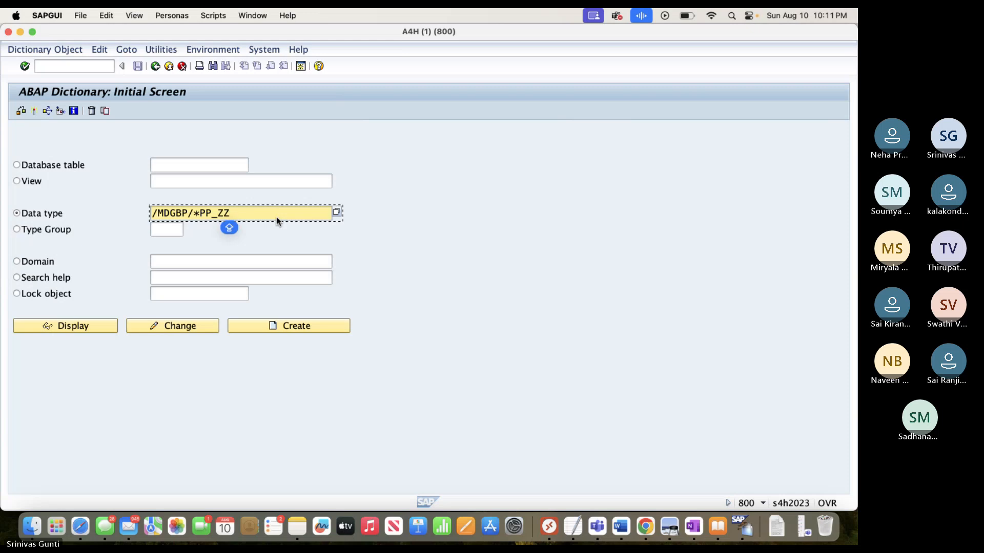
pyautogui.write('LEGA')
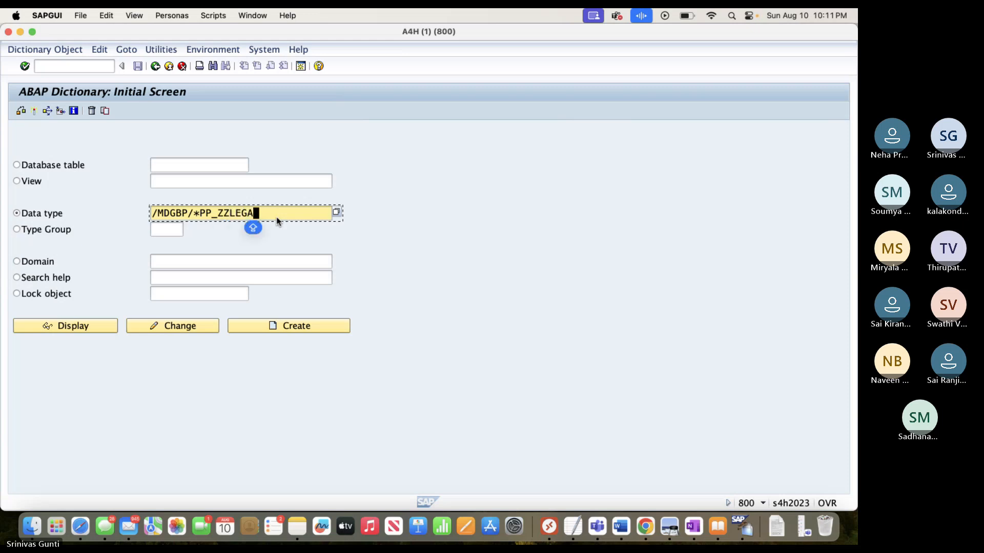
pyautogui.write('DV*')
pyautogui.click(337, 213)
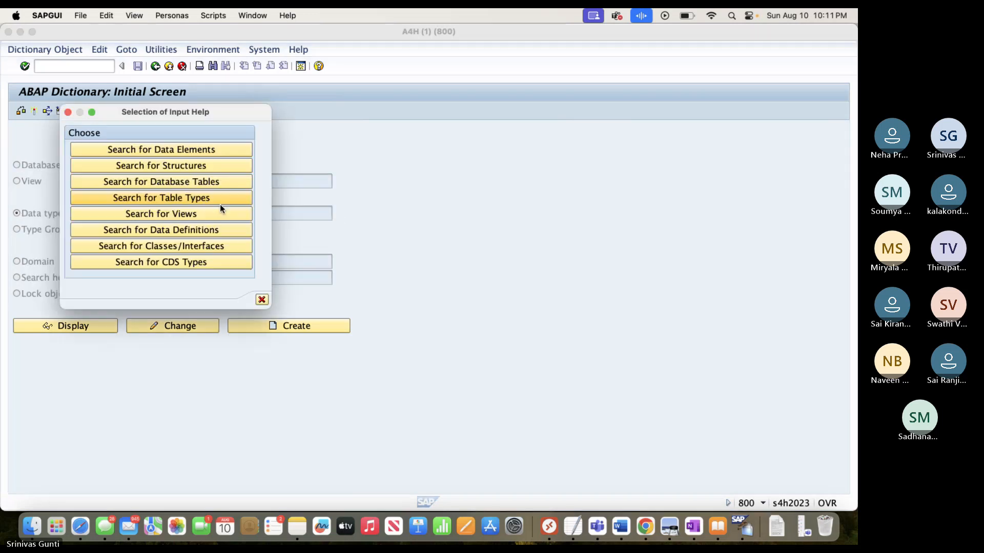
pyautogui.click(153, 170)
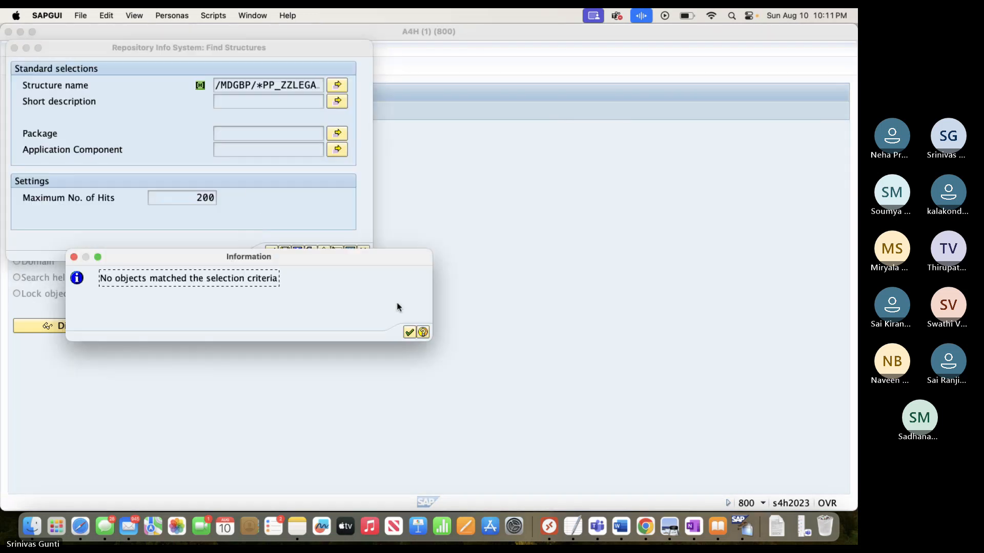
pyautogui.click(409, 333)
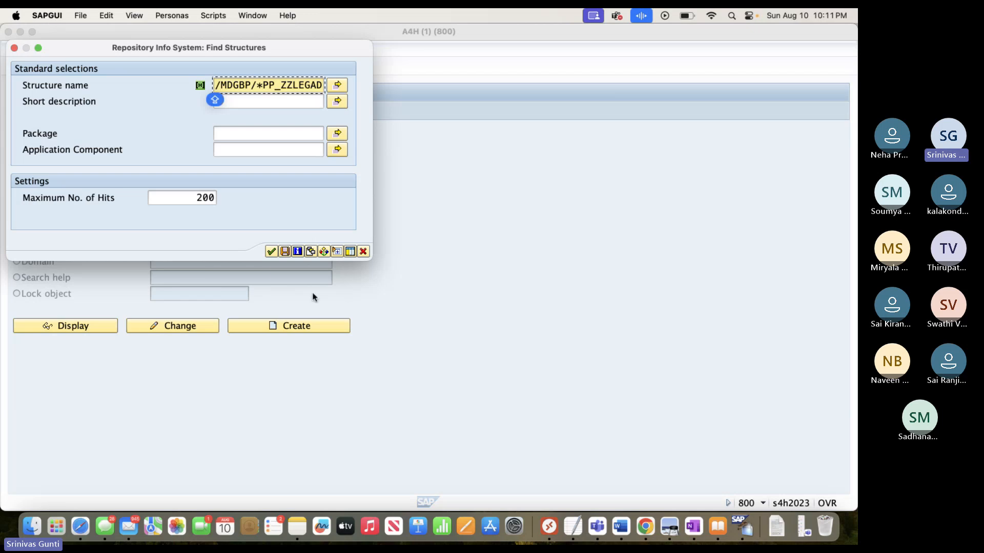
# Run the structure search for /MDGBP/*PP_ZZLEGADV* and close the Find Structures dialog
pyautogui.click(271, 252)
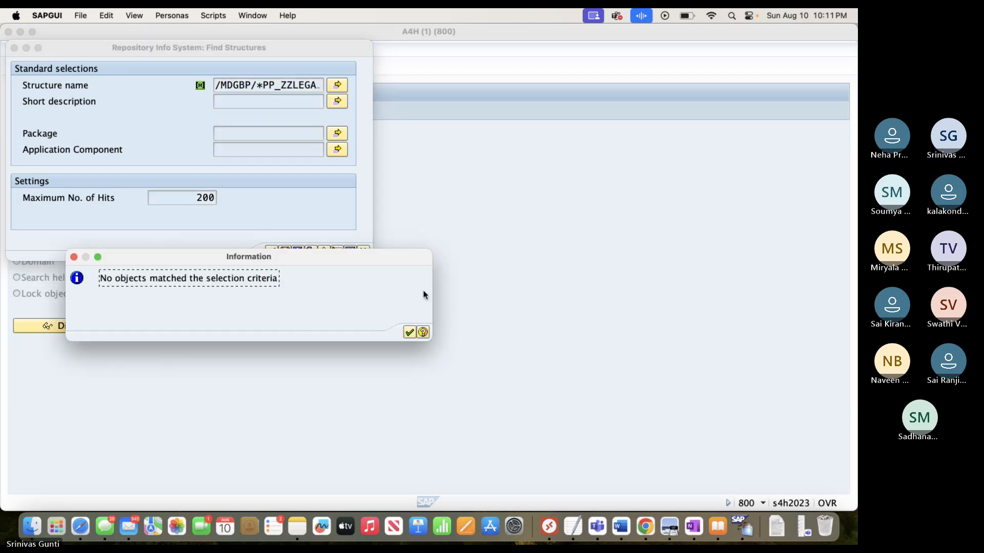
pyautogui.click(409, 333)
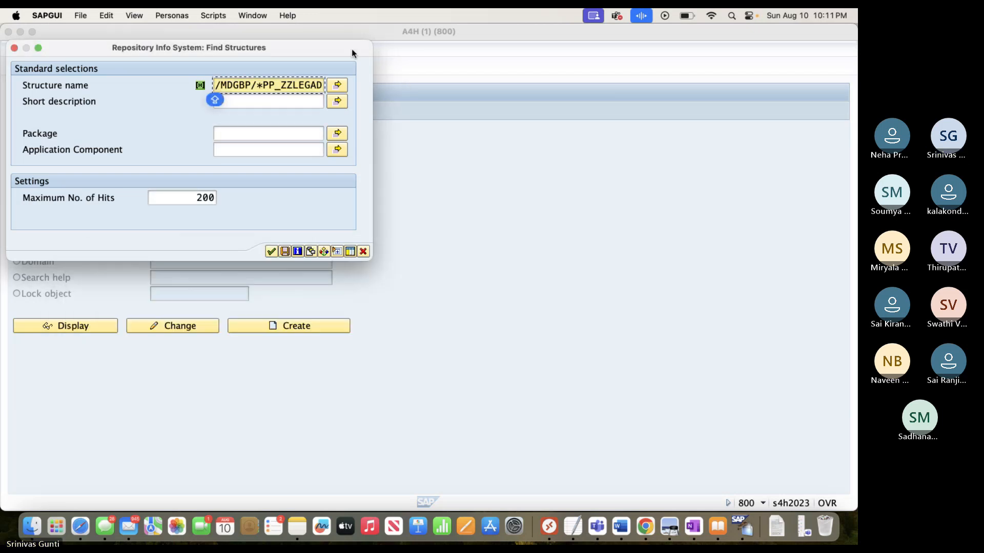
pyautogui.click(362, 251)
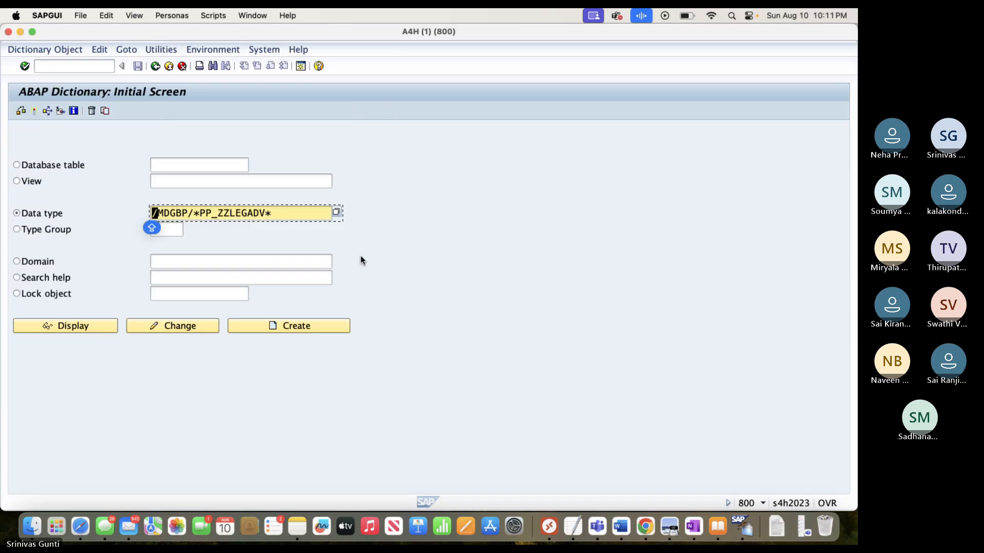
# Leave the ABAP Dictionary and open the ABAP Editor with transaction SE38
pyautogui.click(82, 69)
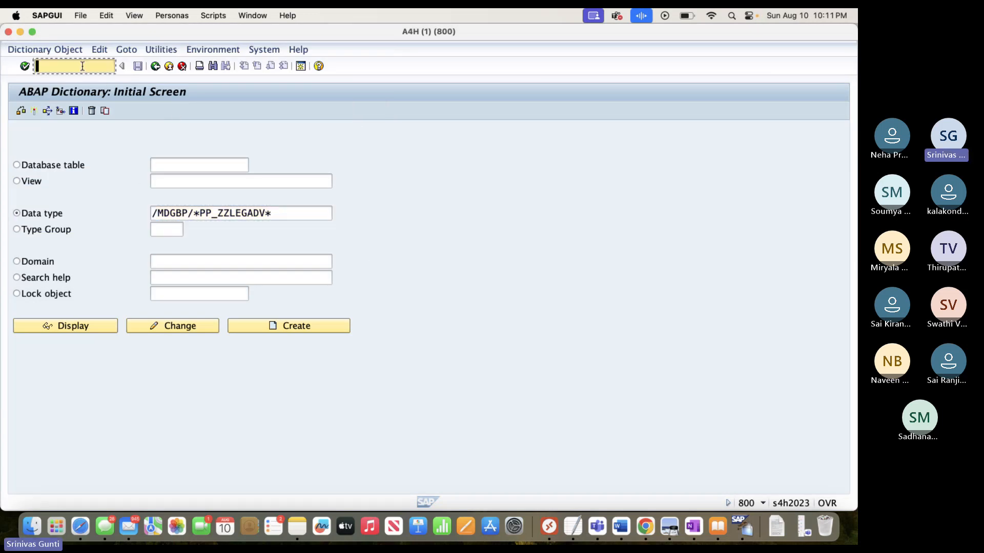
pyautogui.write('/n')
pyautogui.press('Return')
pyautogui.write('se')
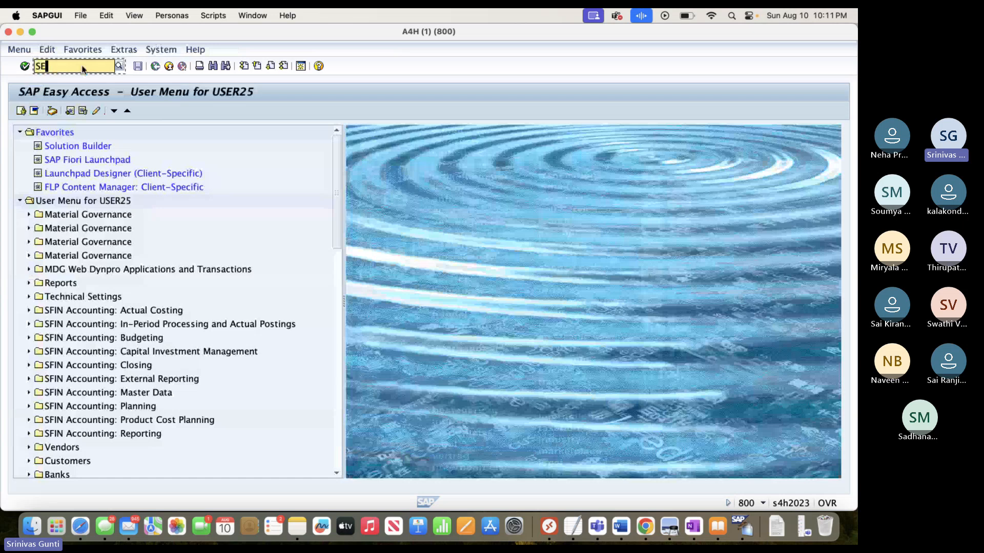
pyautogui.write('38')
pyautogui.press('Return')
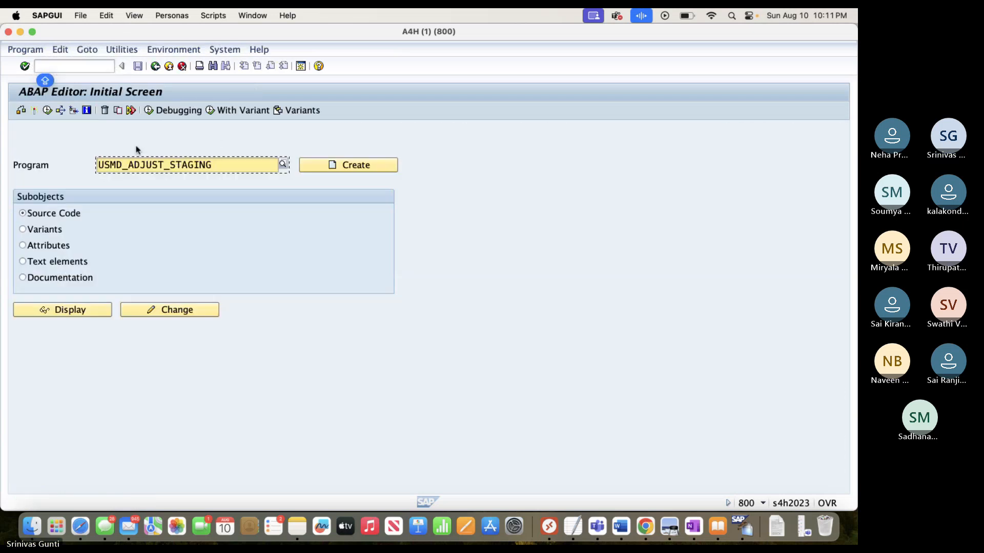
# Execute the program USMD_ADJUST_STAGING for data model BP
pyautogui.click(47, 110)
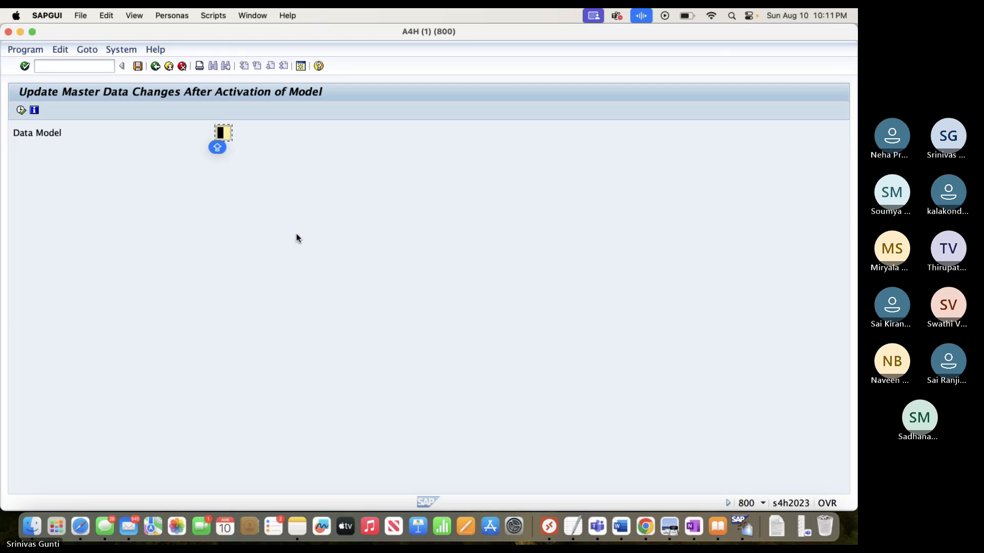
pyautogui.write('BP')
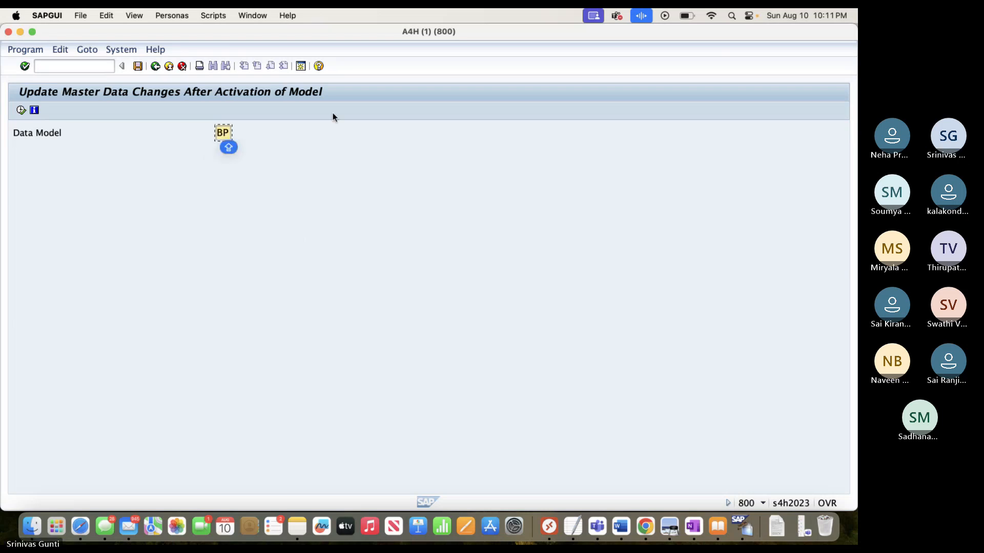
pyautogui.click(21, 109)
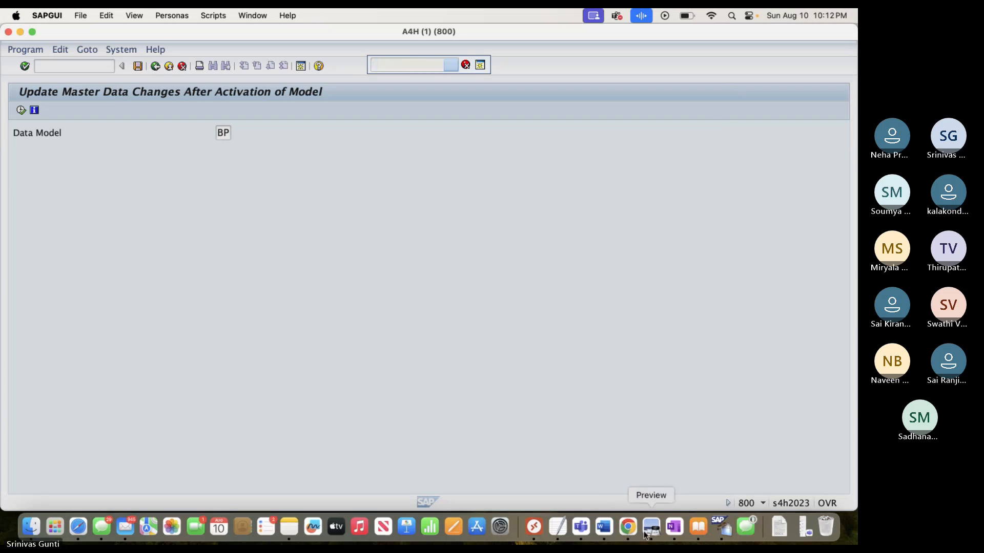
# Switch to Chrome and review the SE11 structure verification and Genil enhancement instructions in the Data Model Extension document
pyautogui.click(628, 527)
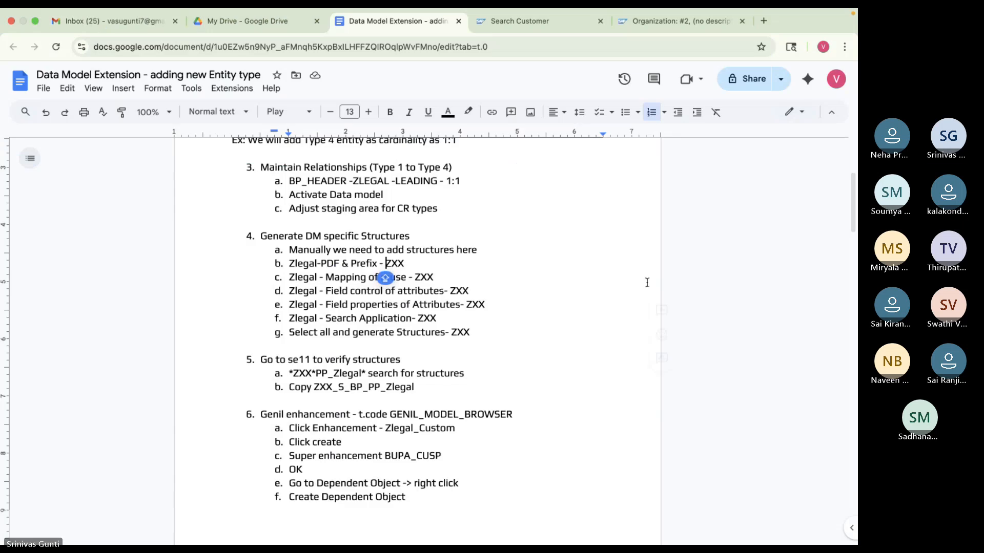
pyautogui.scroll(1, 402, 307)
pyautogui.scroll(-2, 405, 311)
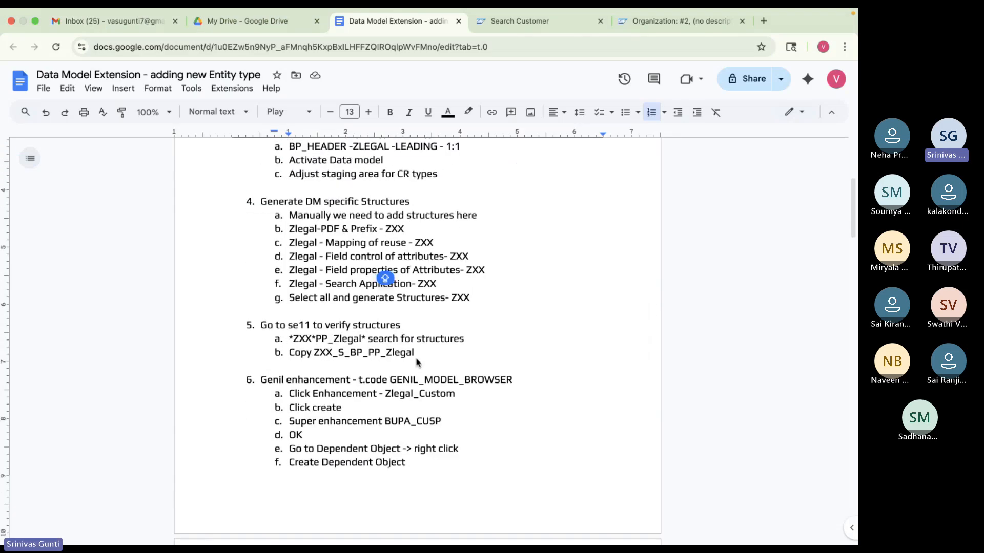
pyautogui.moveTo(415, 354); pyautogui.dragTo(267, 326)
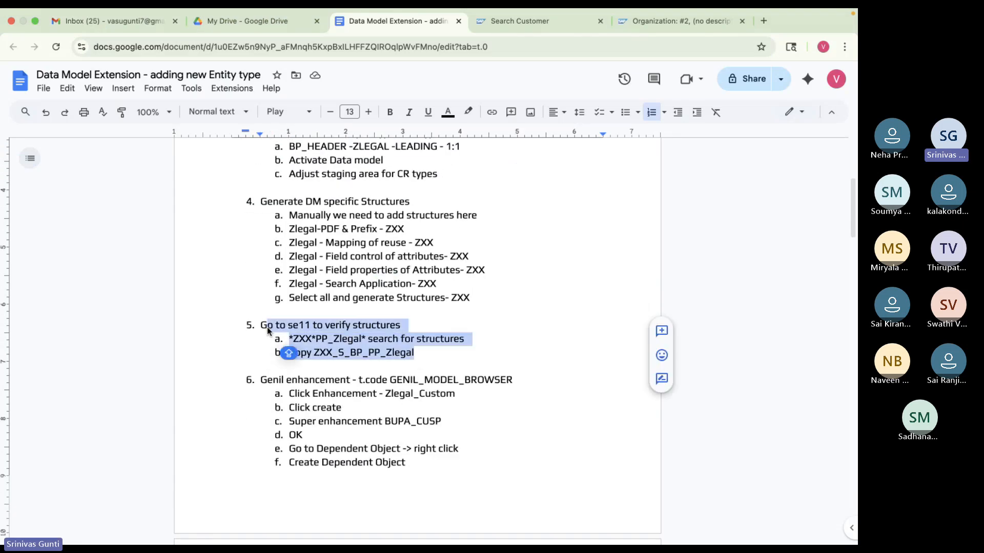
pyautogui.scroll(-3, 477, 347)
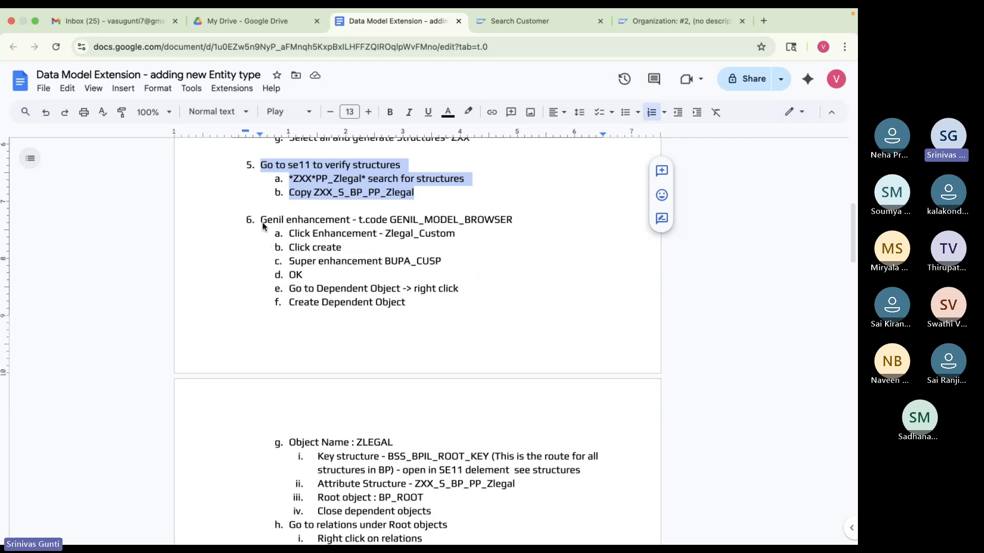
pyautogui.scroll(-1, 350, 353)
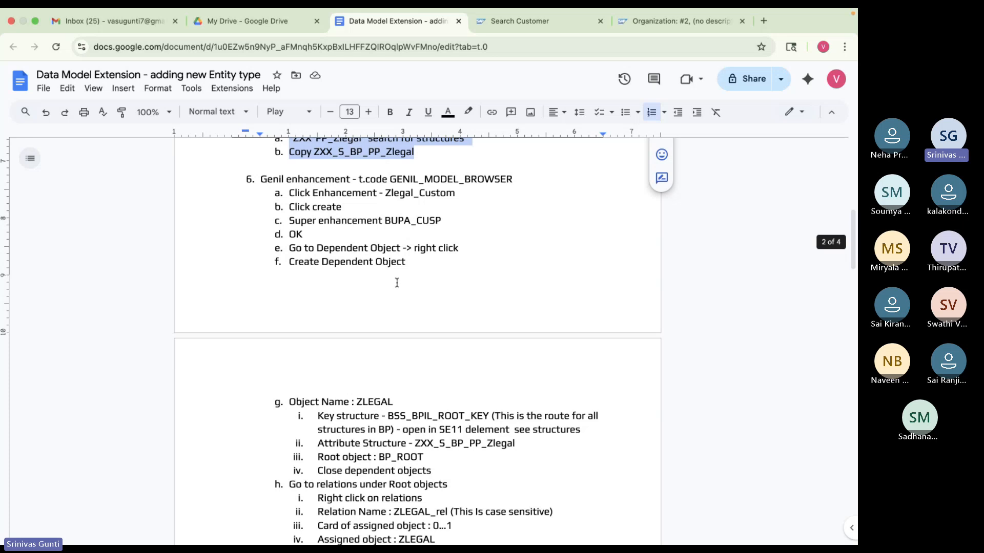
pyautogui.scroll(-4, 370, 344)
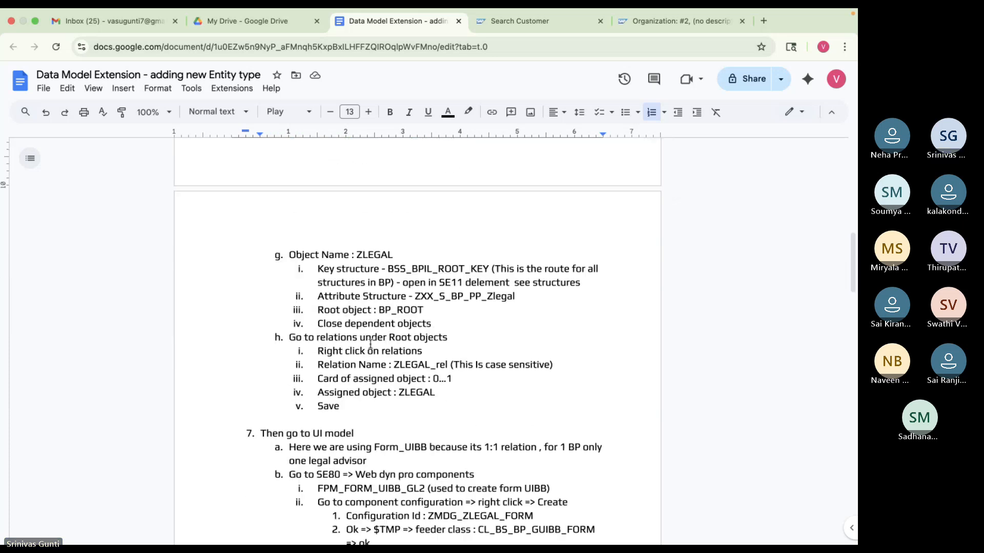
pyautogui.scroll(-5, 371, 344)
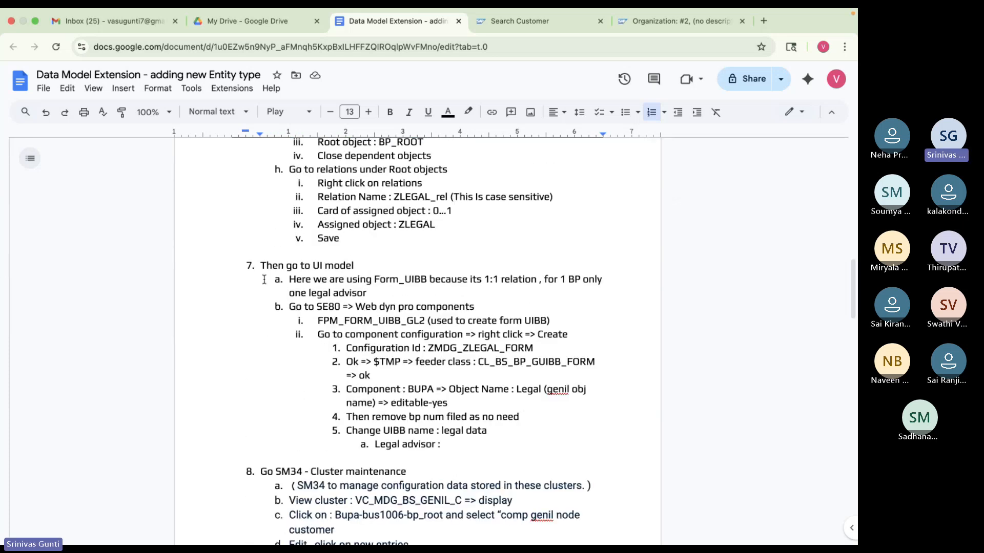
# Review the document's instructions for the UI model, SM34 cluster maintenance, and the custom UIBB on the OVP page
pyautogui.moveTo(261, 267); pyautogui.dragTo(414, 267)
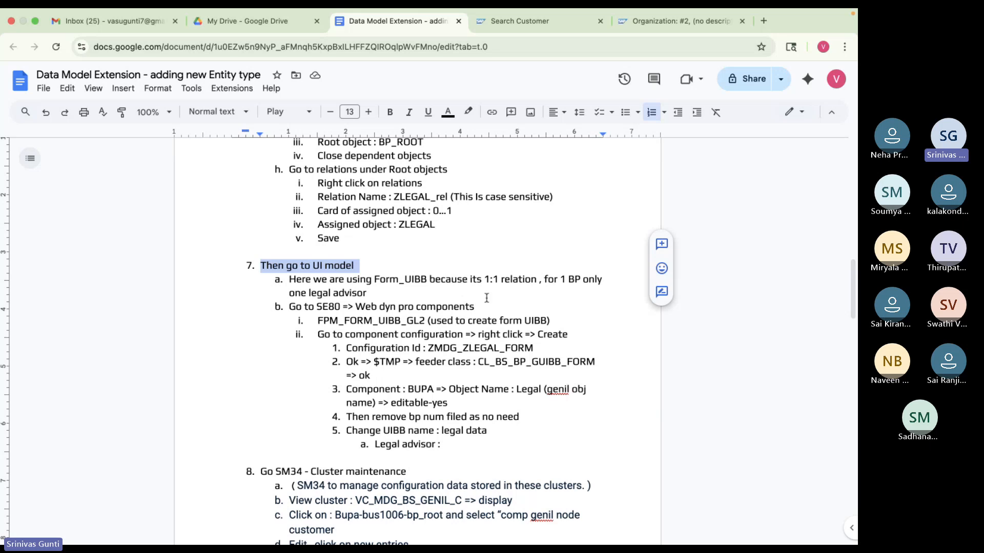
pyautogui.scroll(-6, 487, 298)
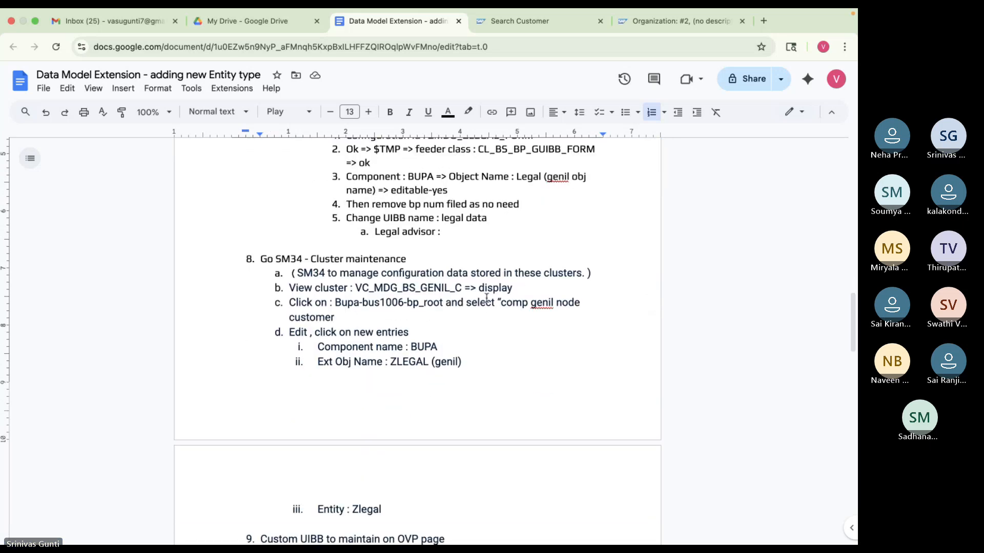
pyautogui.scroll(-8, 487, 299)
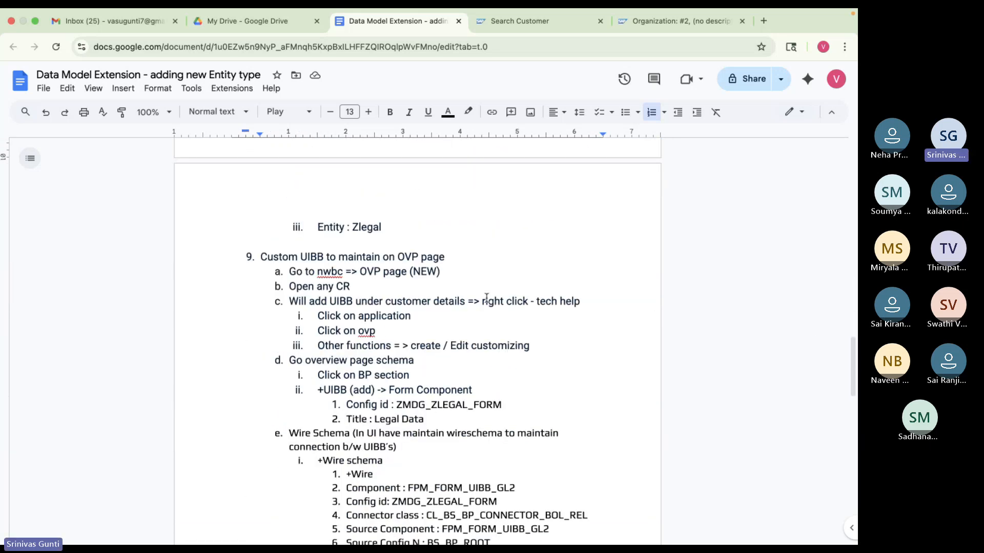
pyautogui.scroll(-8, 486, 298)
pyautogui.scroll(20, 487, 298)
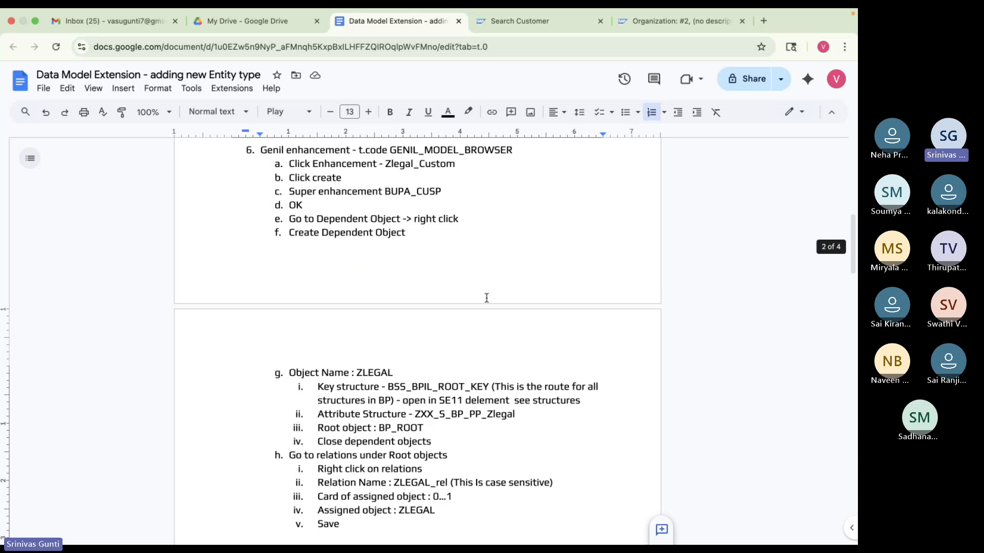
pyautogui.scroll(5, 487, 298)
pyautogui.scroll(-6, 417, 325)
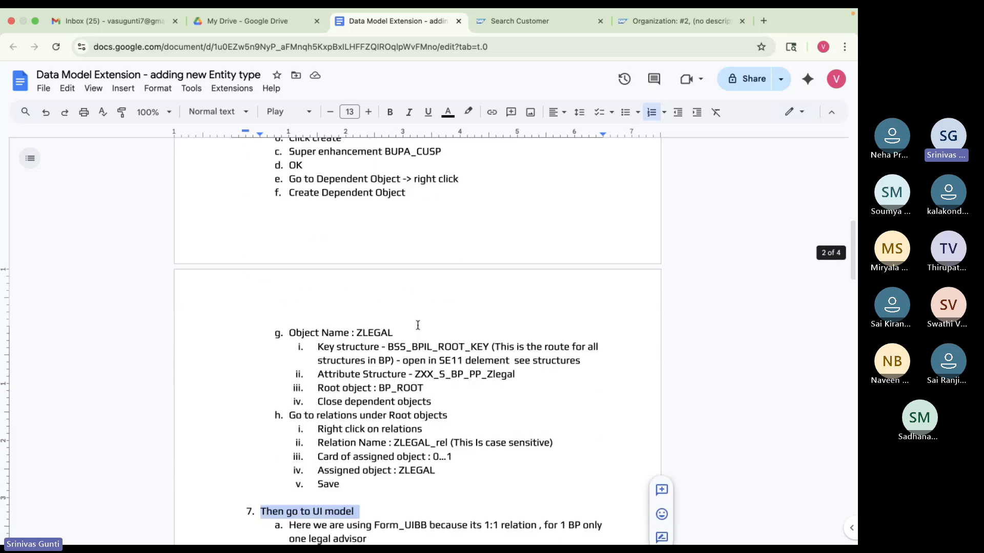
pyautogui.scroll(-20, 411, 407)
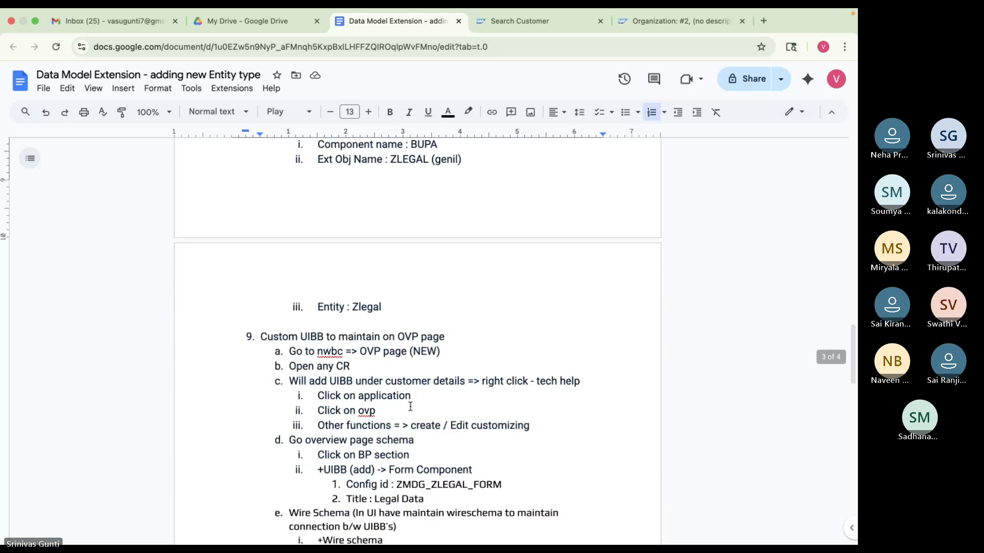
pyautogui.scroll(-5, 411, 406)
pyautogui.scroll(5, 410, 406)
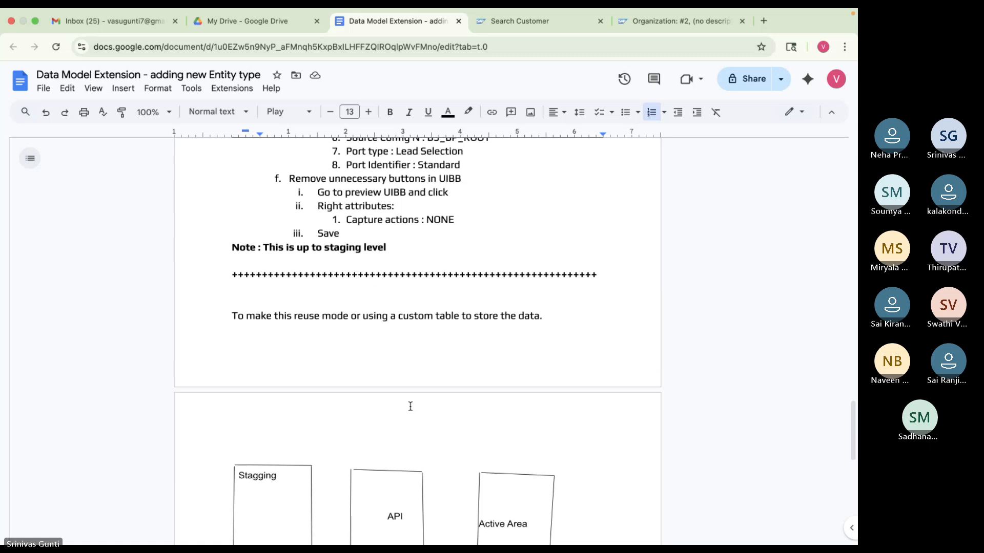
pyautogui.scroll(4, 410, 406)
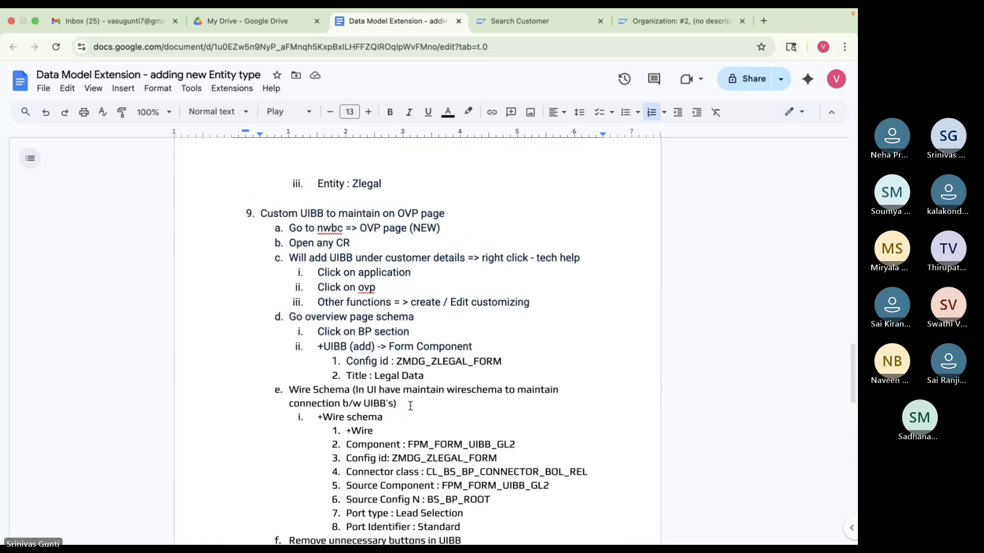